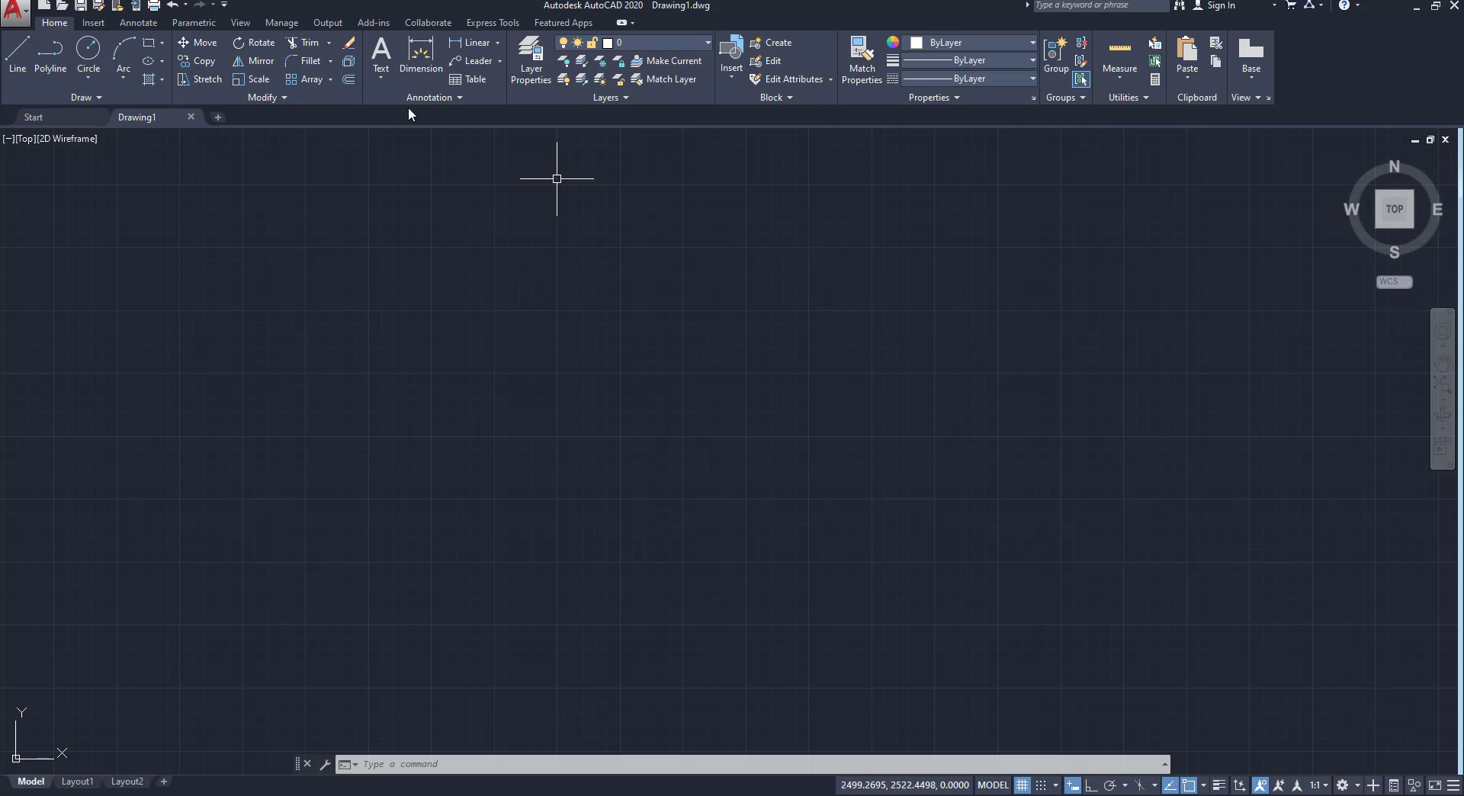
Switch the workspace from Drafting & Annotation to 3D Modeling.
click(1357, 790)
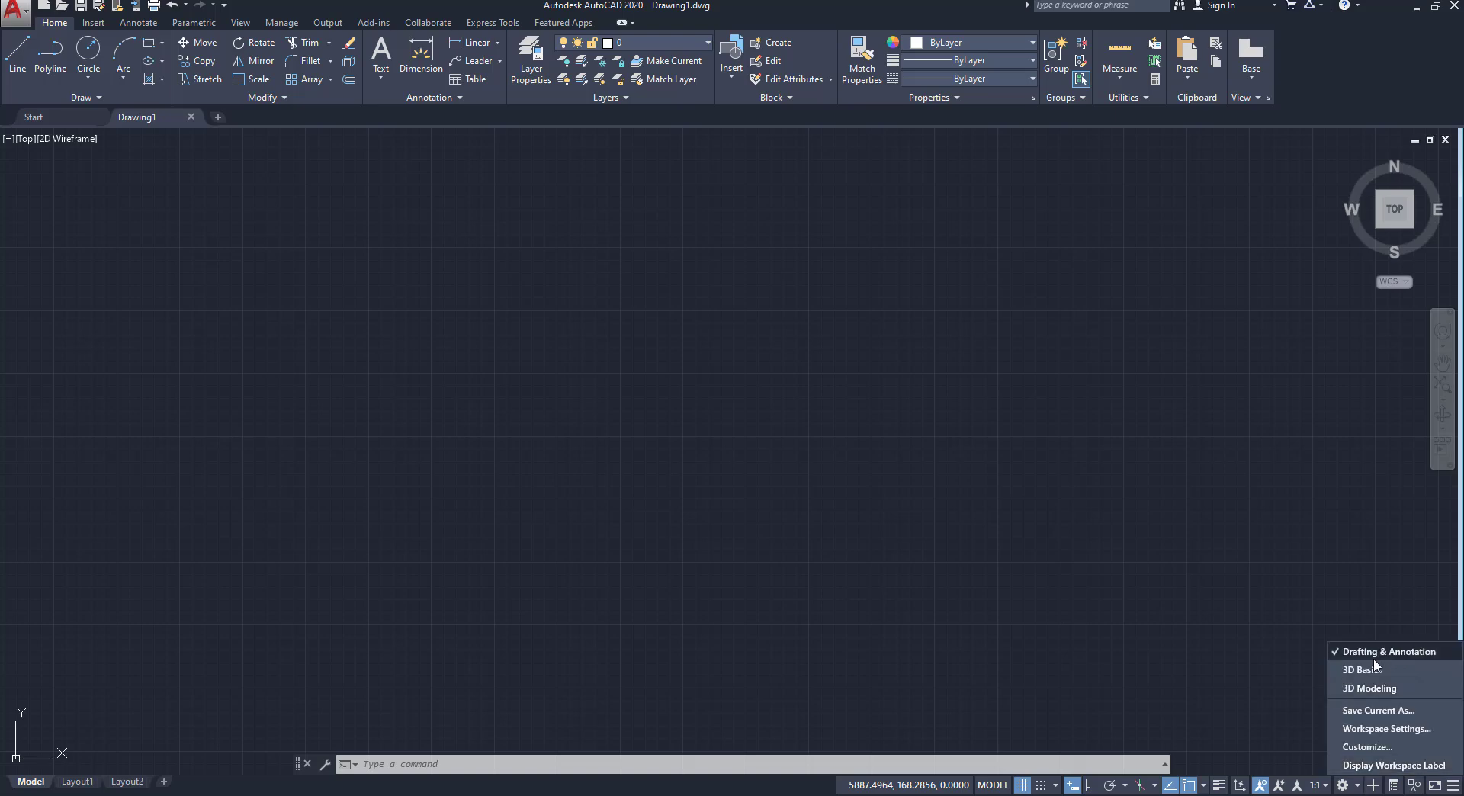
click(1373, 688)
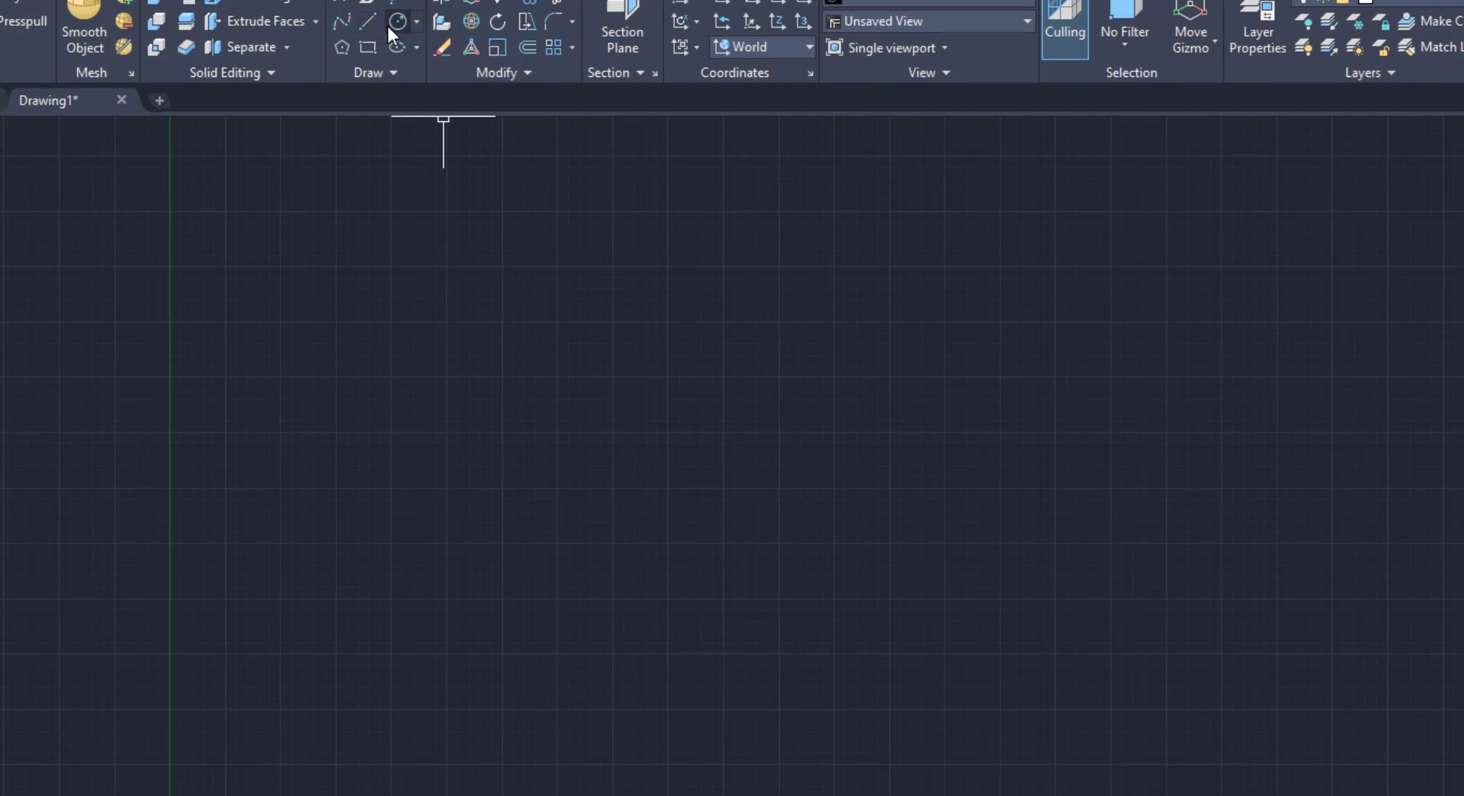
Draw a circle with a radius of 100 in the empty drawing area.
click(397, 24)
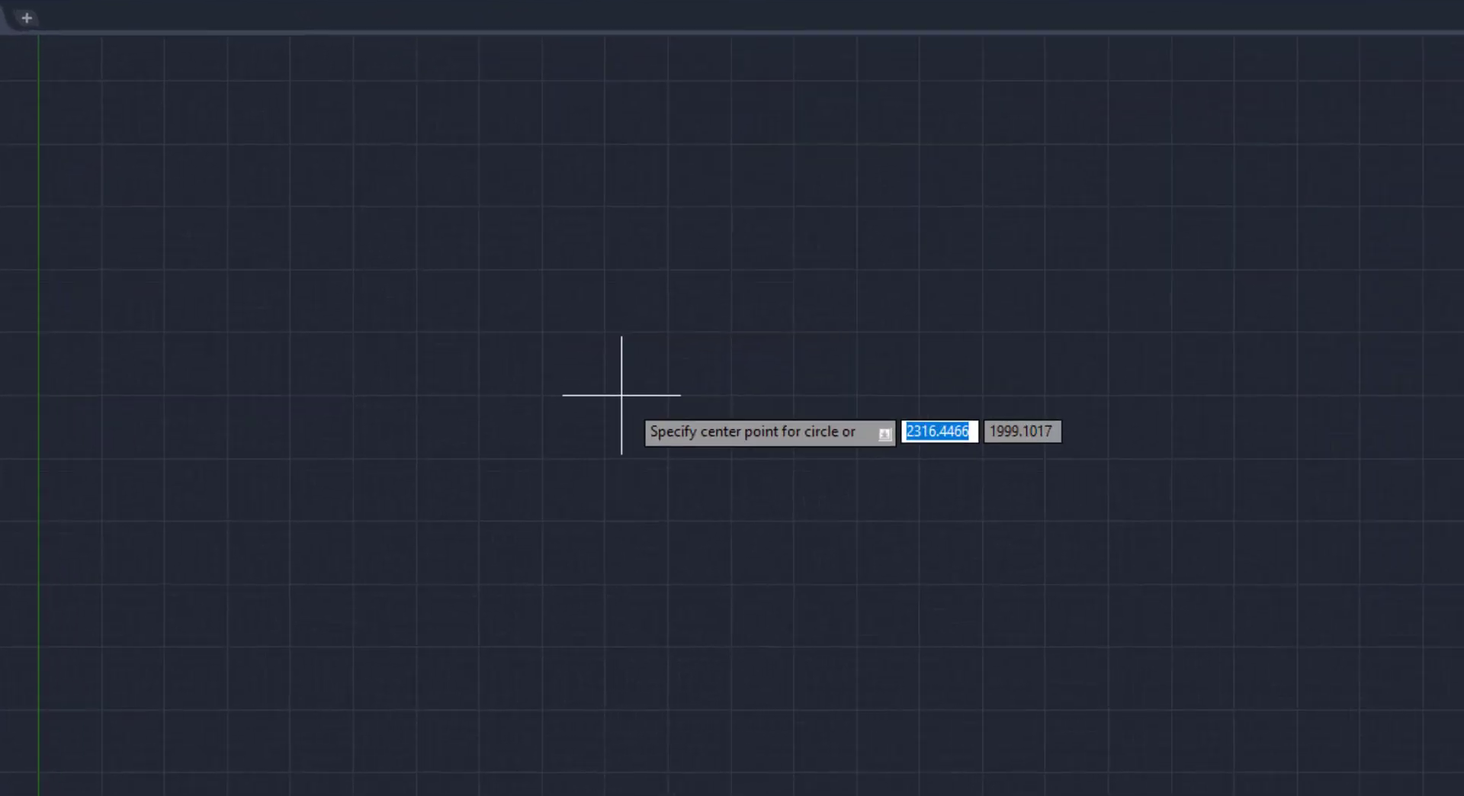
click(554, 394)
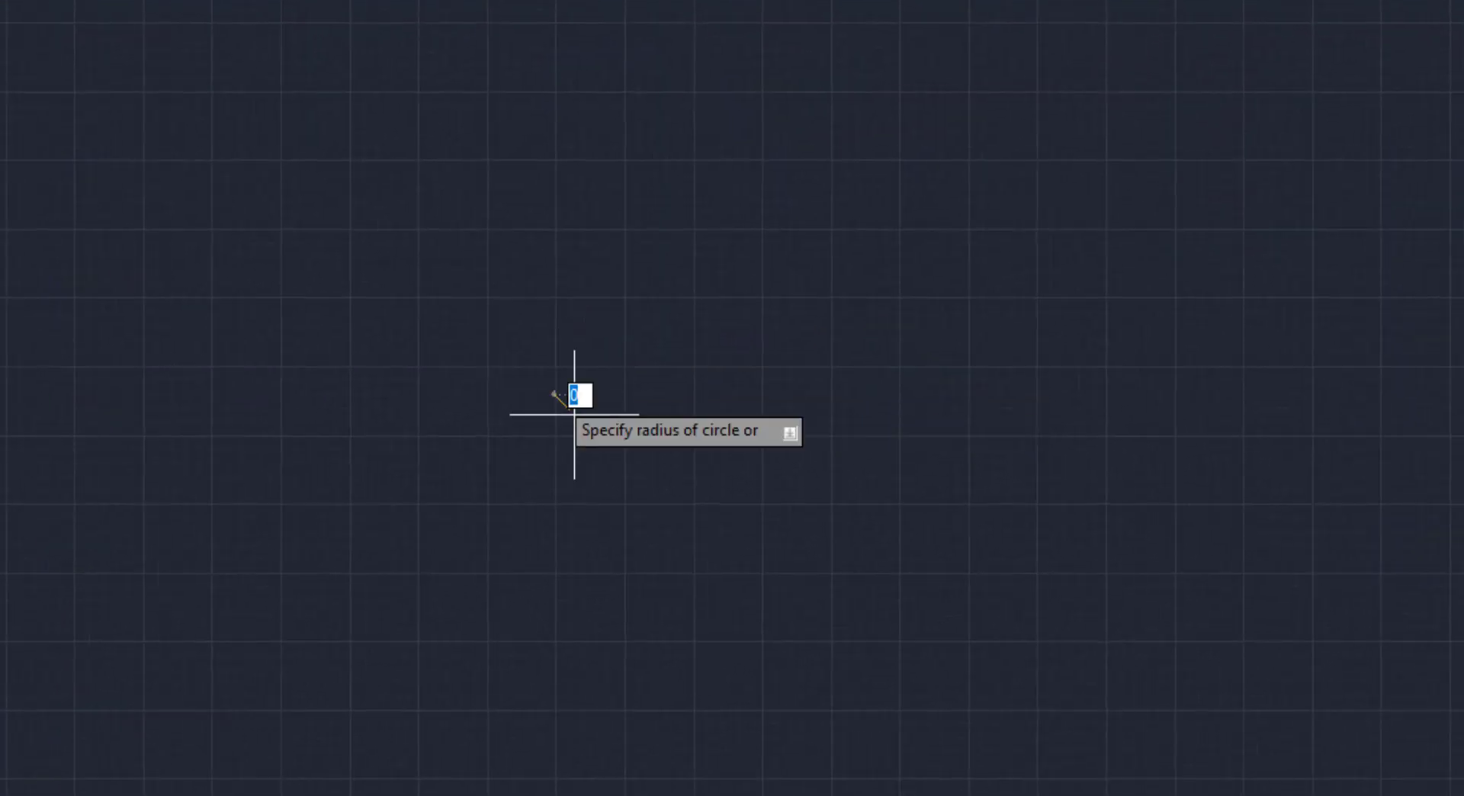
text(100)
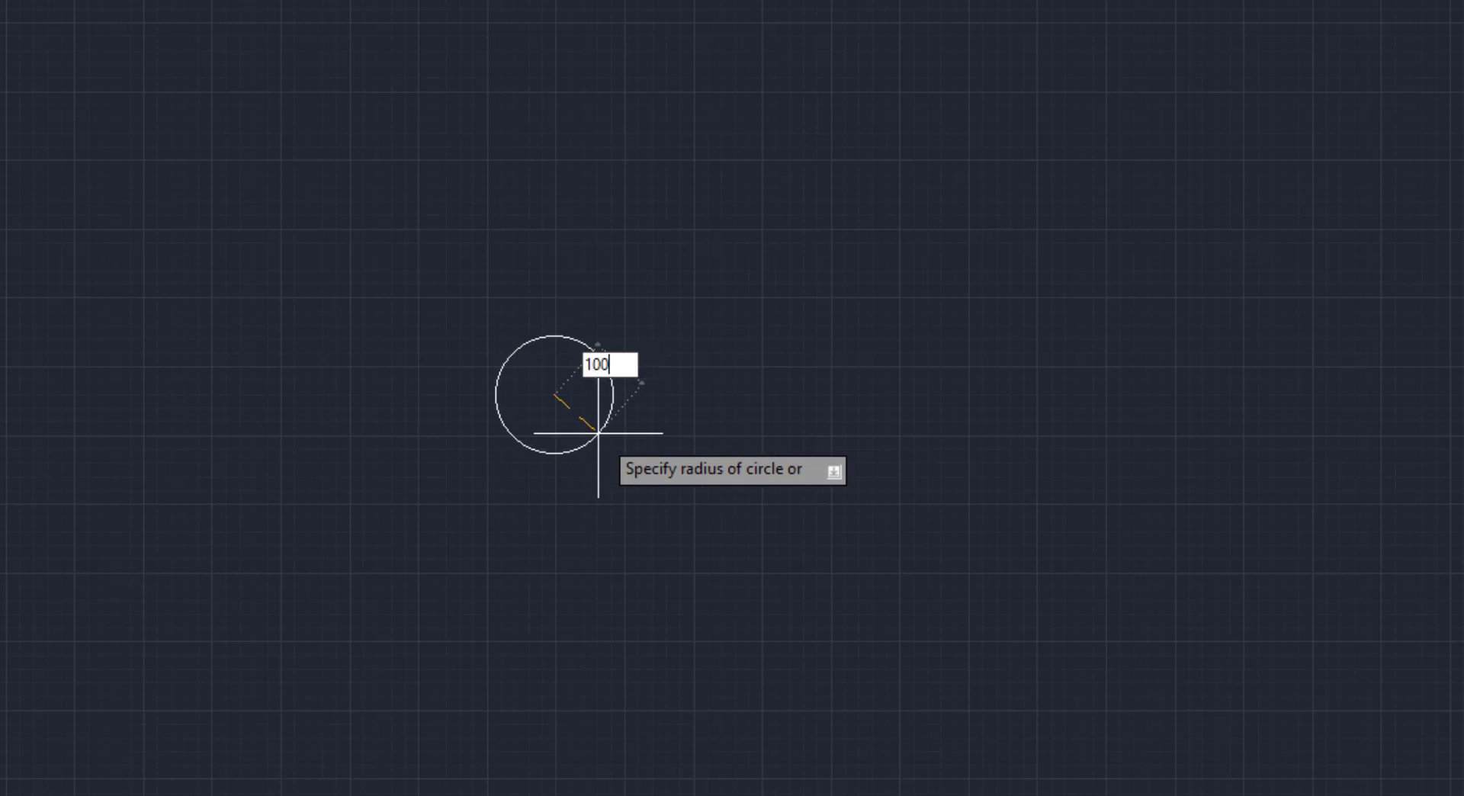
key(Return)
scroll(569, 399, down, 3)
scroll(556, 399, up, 4)
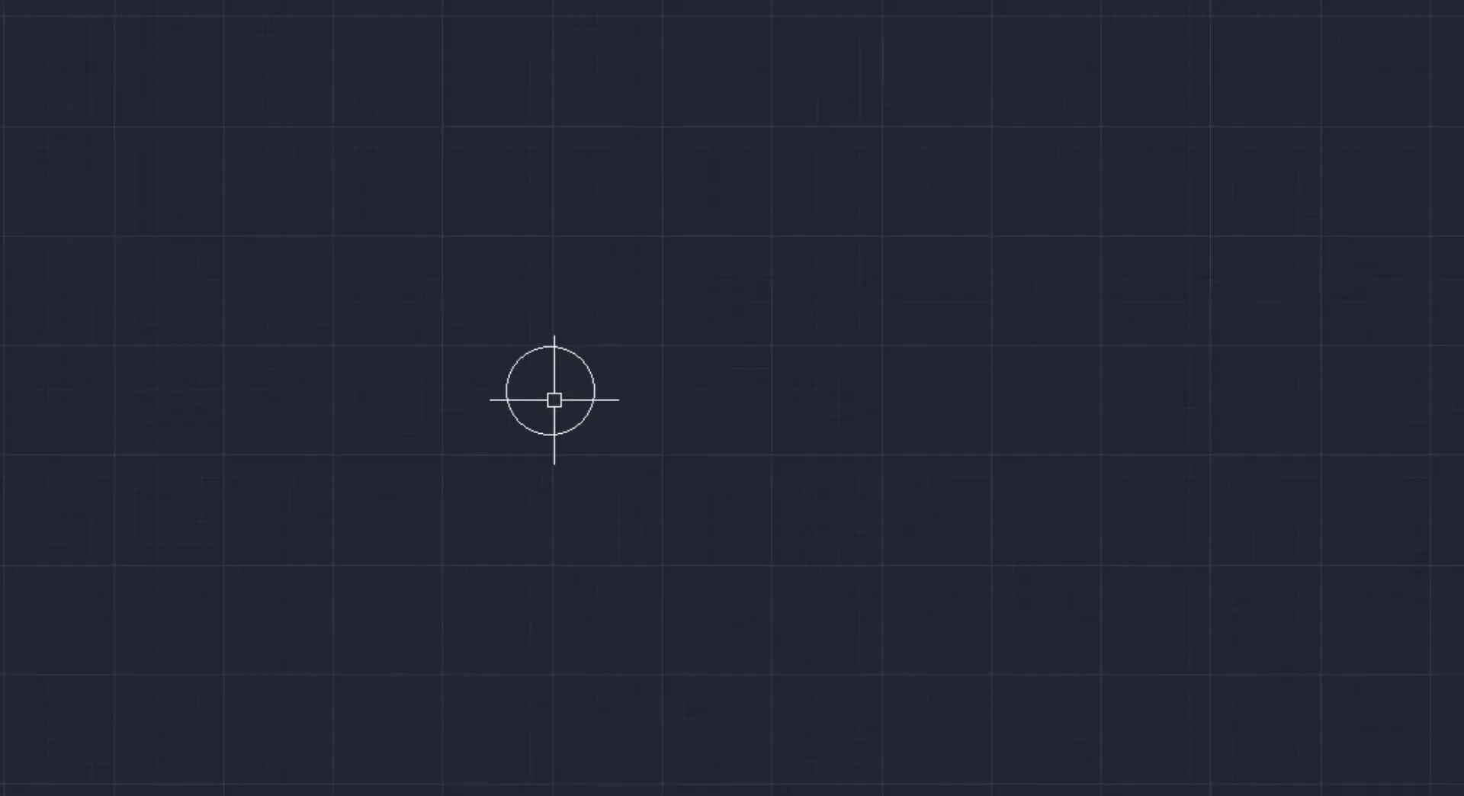
scroll(551, 398, up, 2)
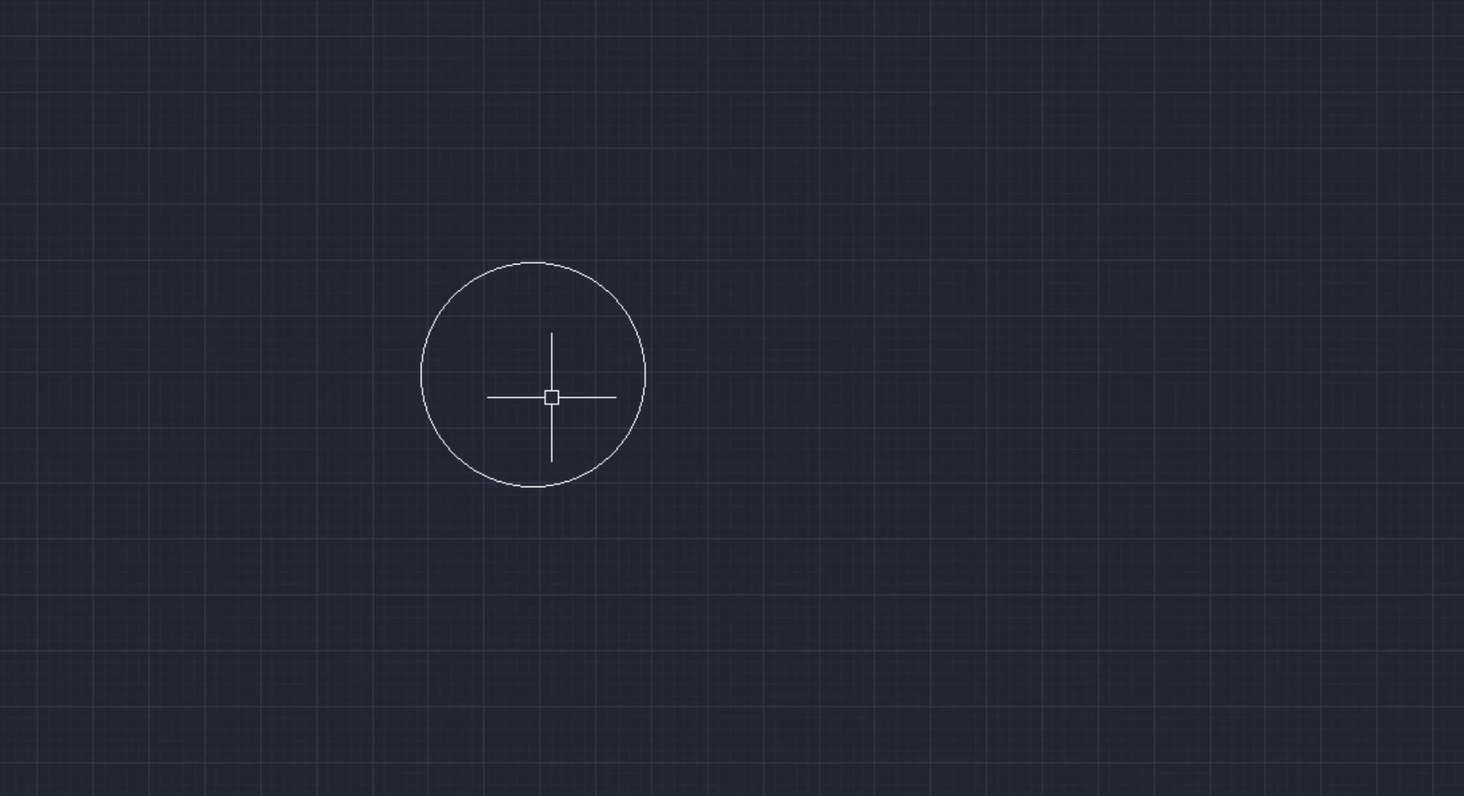
Draw a smaller concentric circle inside the radius 100 circle, sharing its center point.
key(Return)
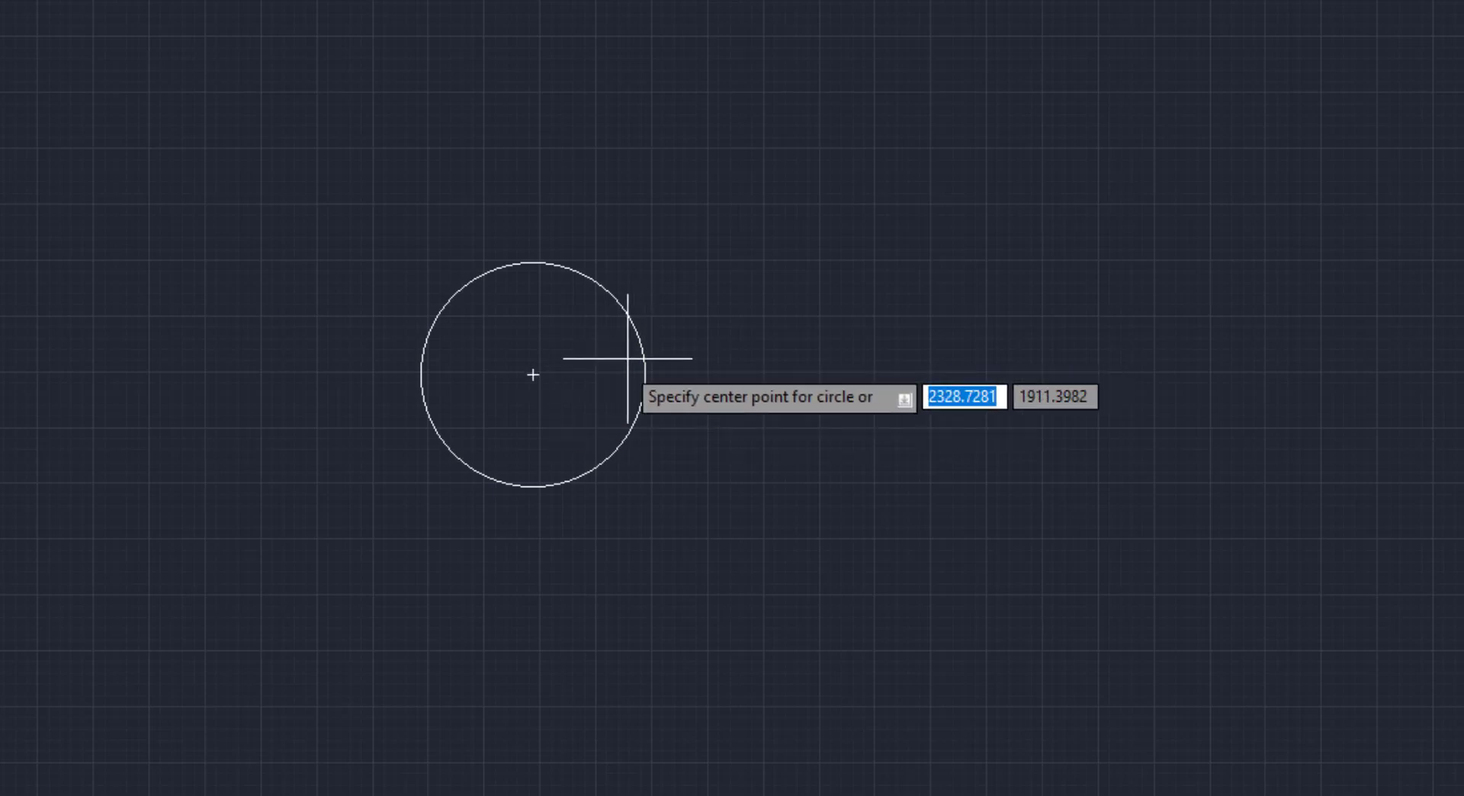
click(533, 375)
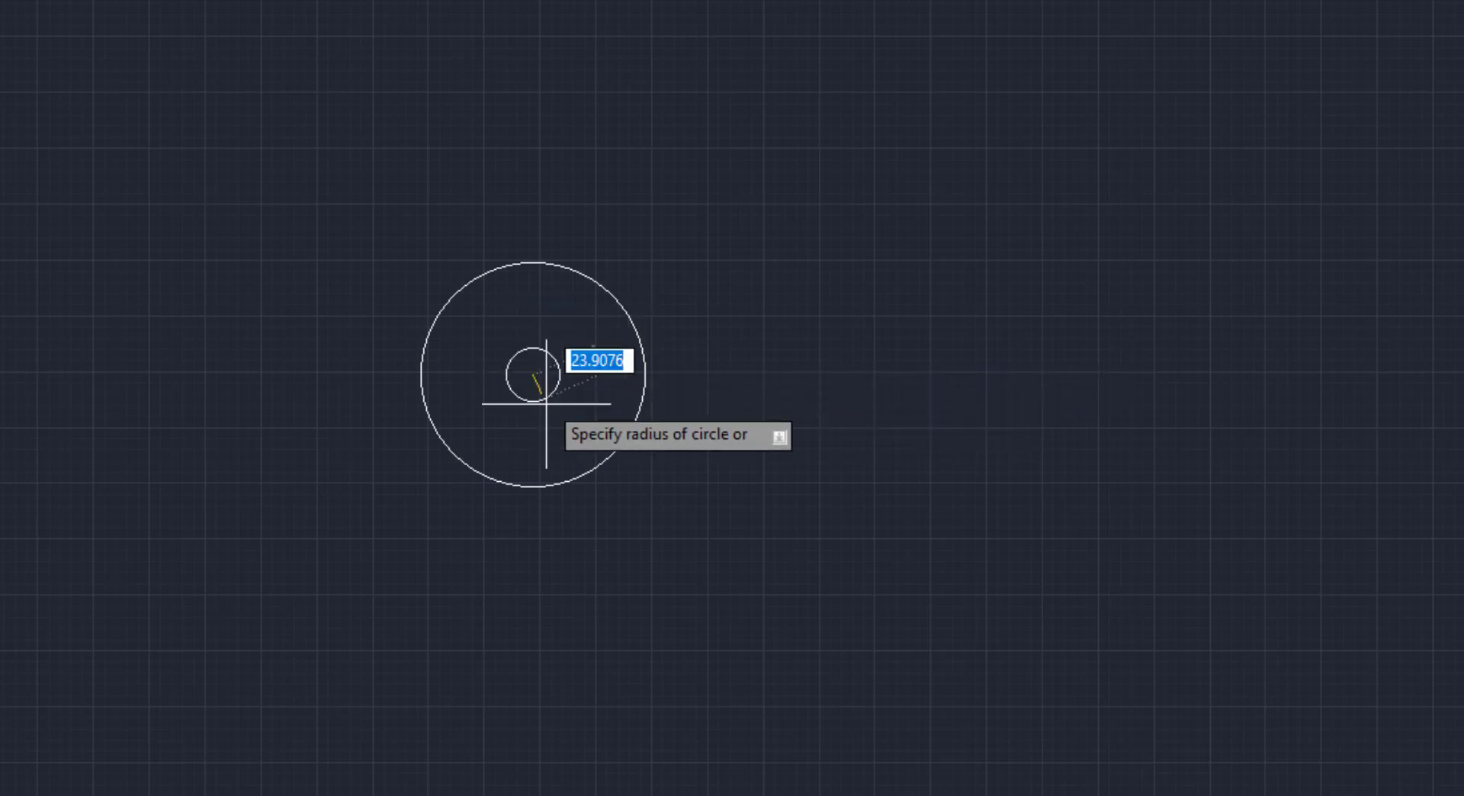
click(566, 449)
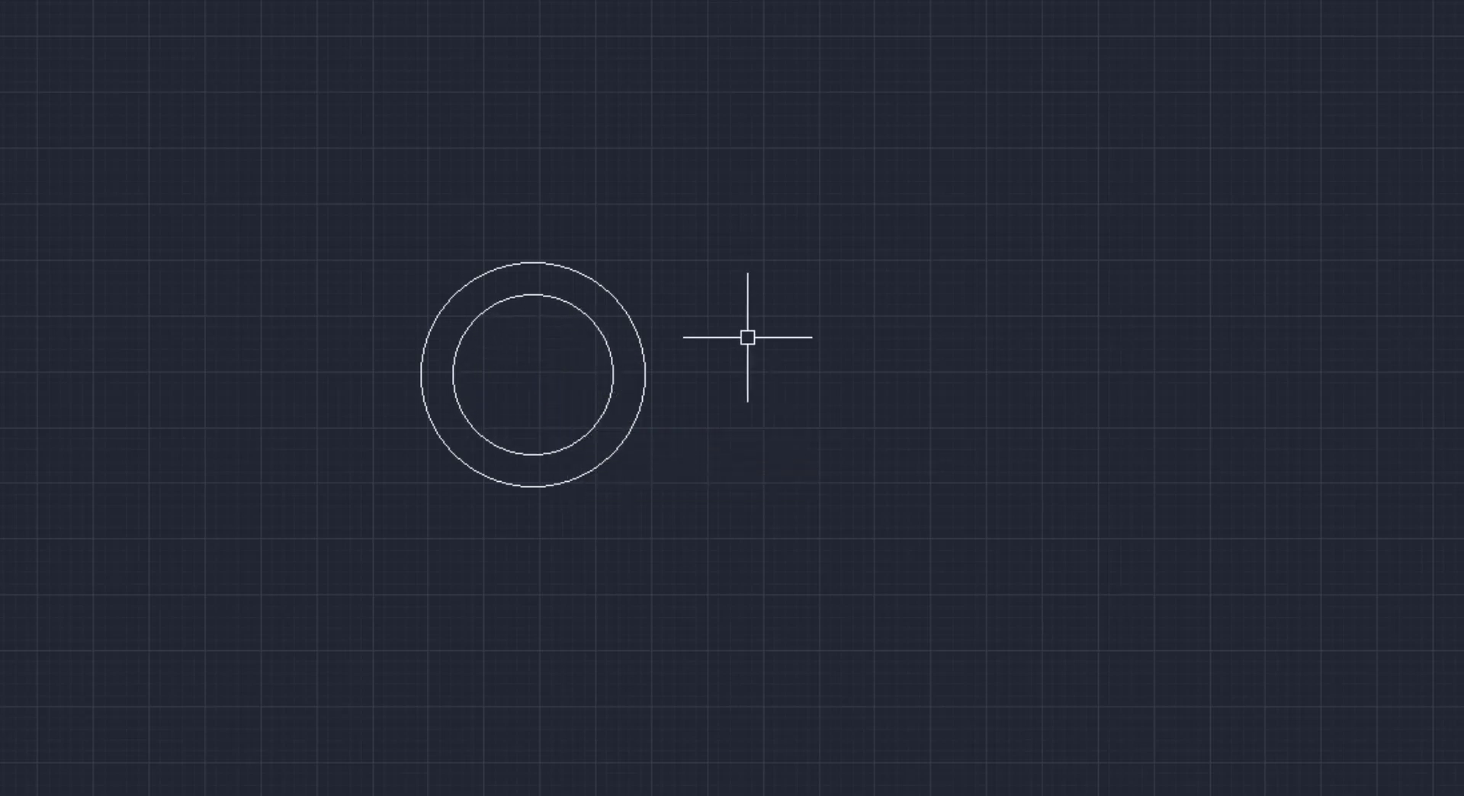
Copy both concentric circles horizontally to the right with Ortho mode on, leaving a gap between the two pairs.
text(c)
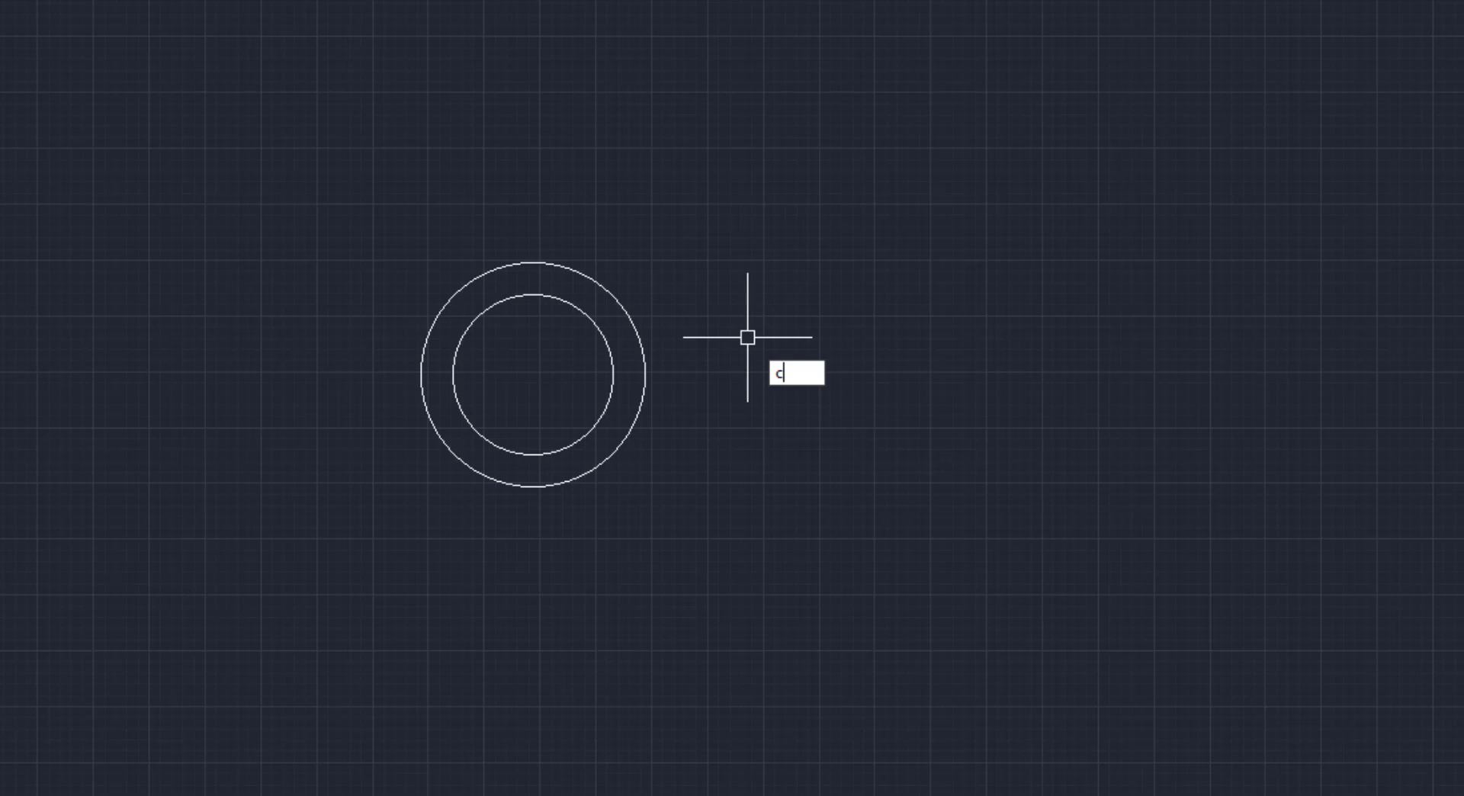
text(o)
key(Return)
click(732, 246)
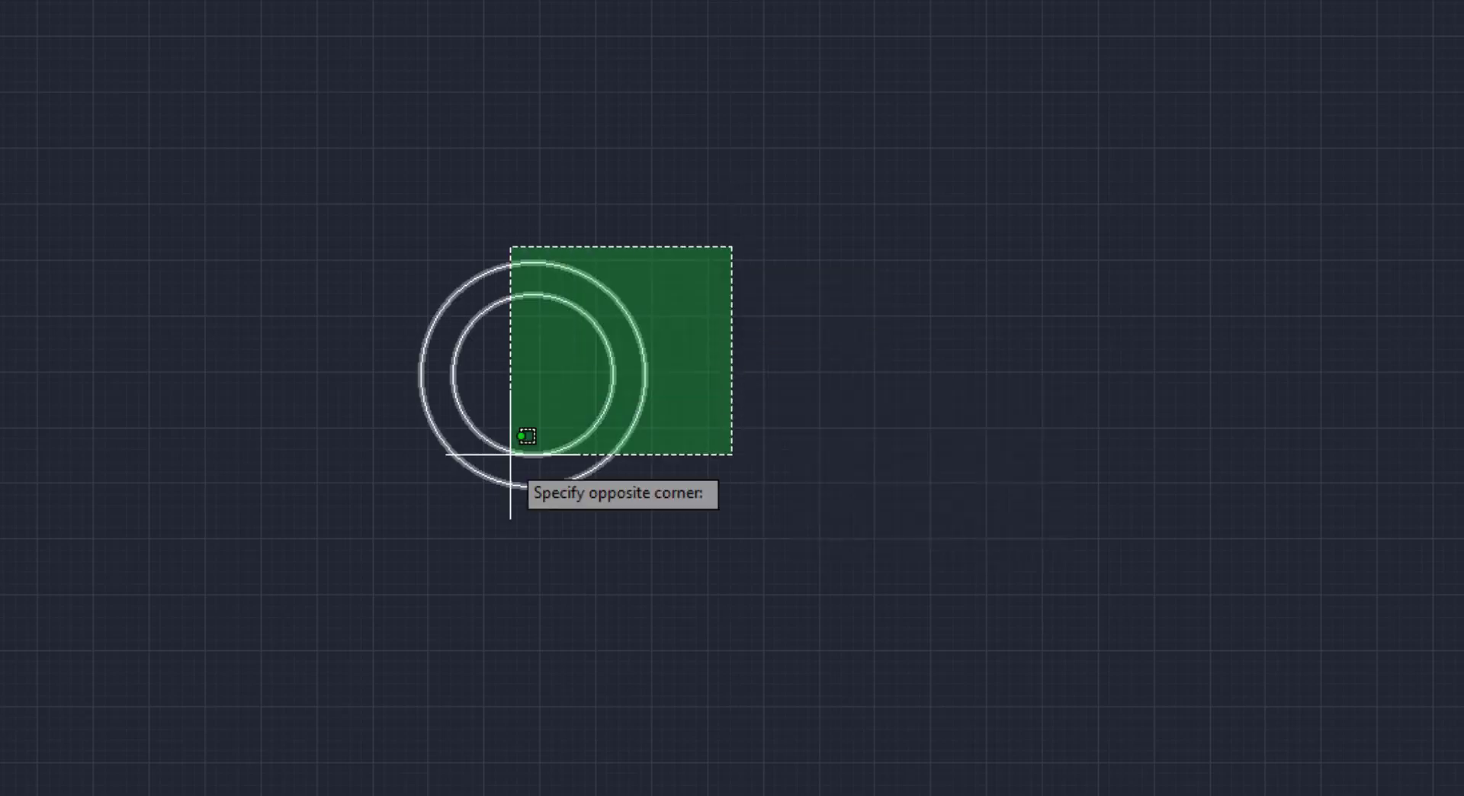
click(510, 454)
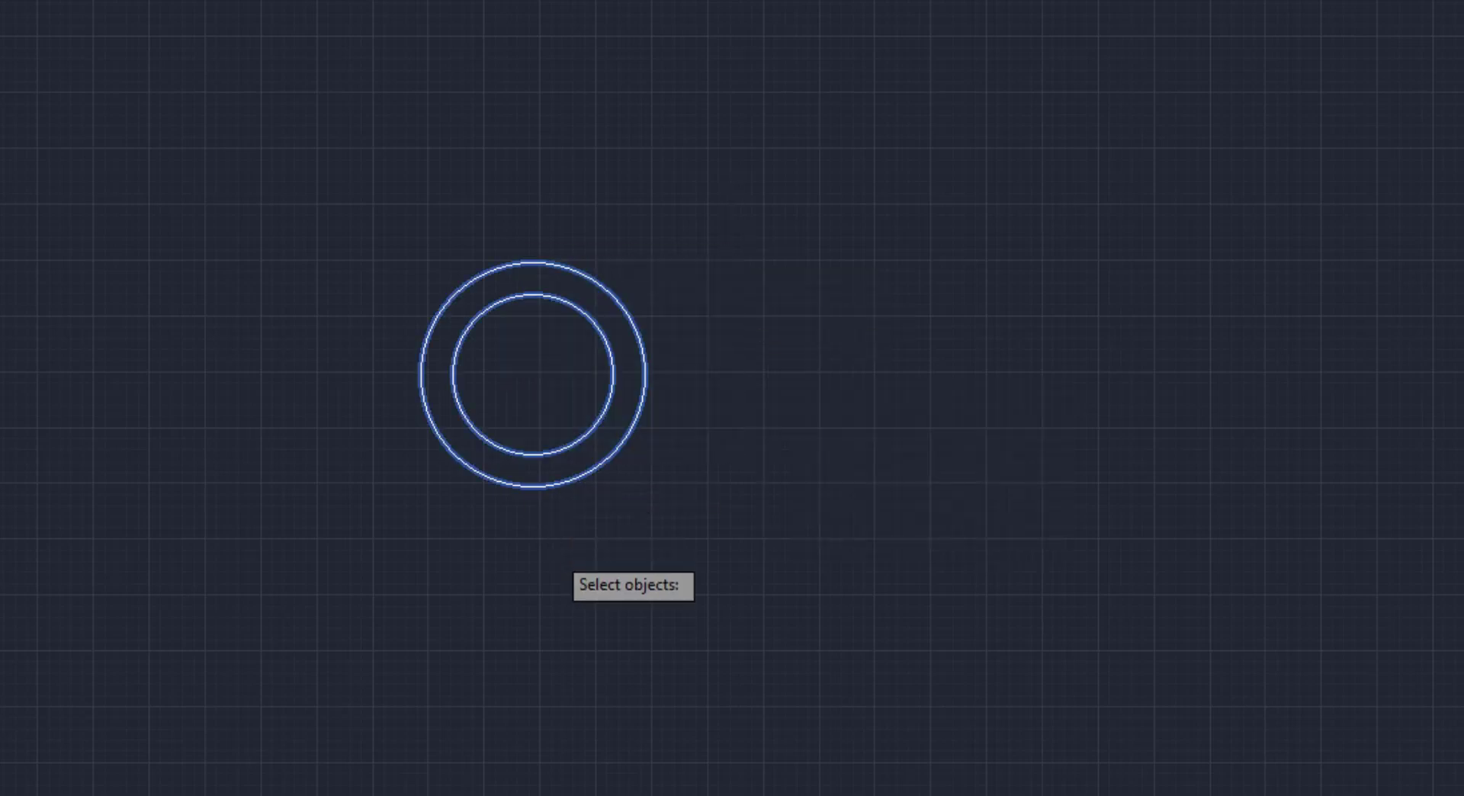
key(Return)
click(552, 549)
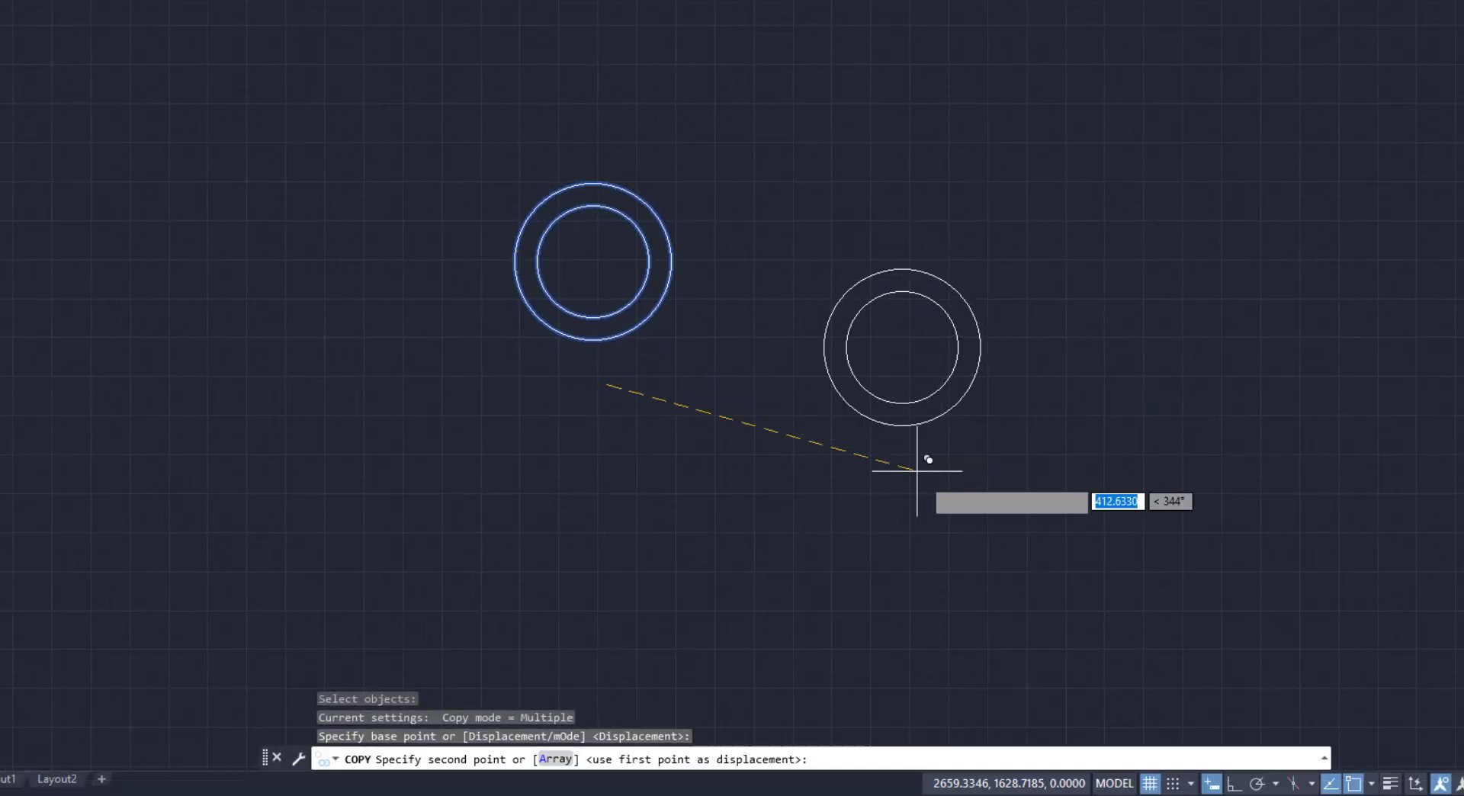
click(1234, 783)
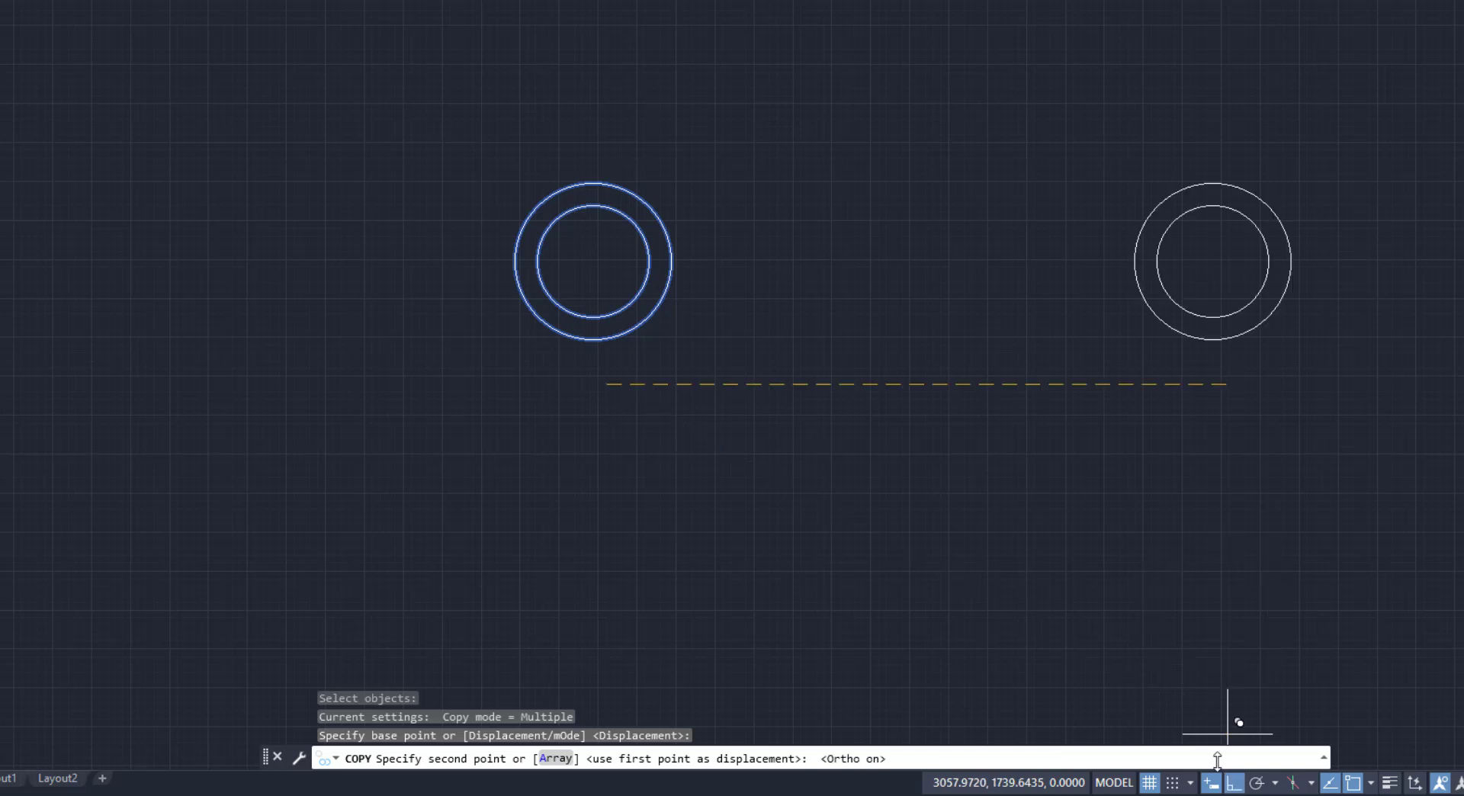
click(861, 427)
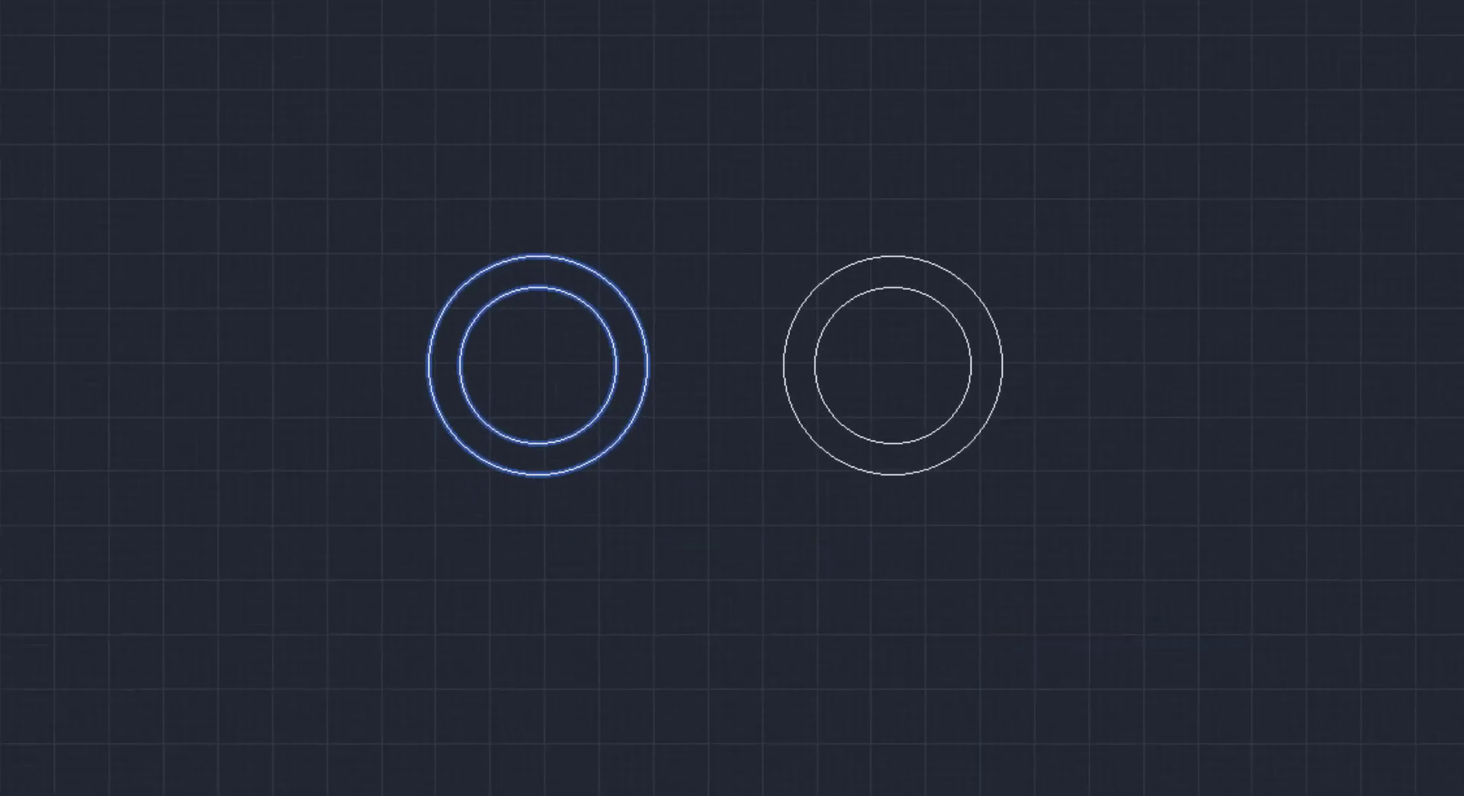
key(Escape)
Draw a six-sided polygon inscribed in a circle of radius 150, to the right of the copied circles and level with their centers.
mouse_move(1135, 517)
middle_down()
mouse_move(813, 549)
mouse_move(578, 526)
middle_up()
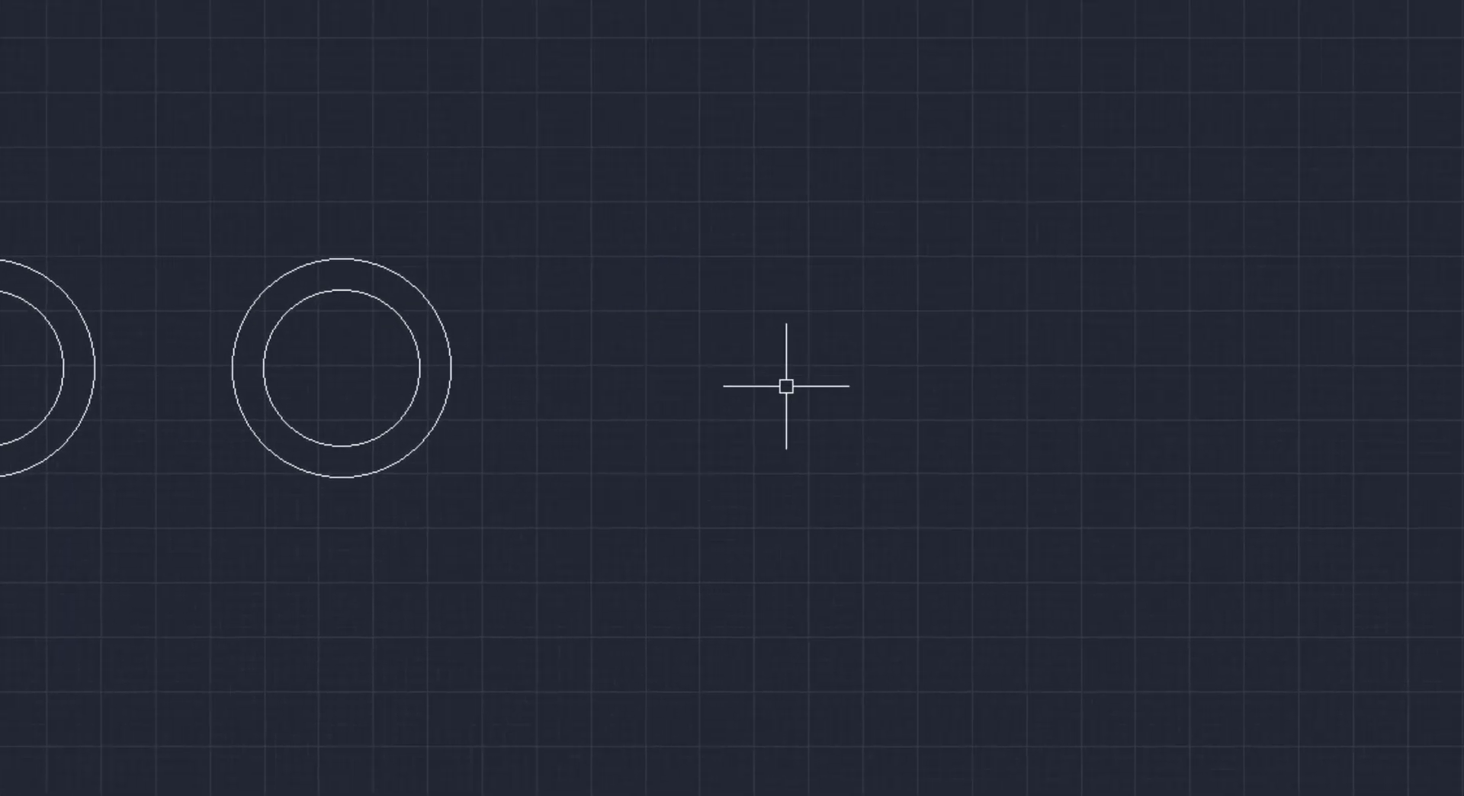
text(co)
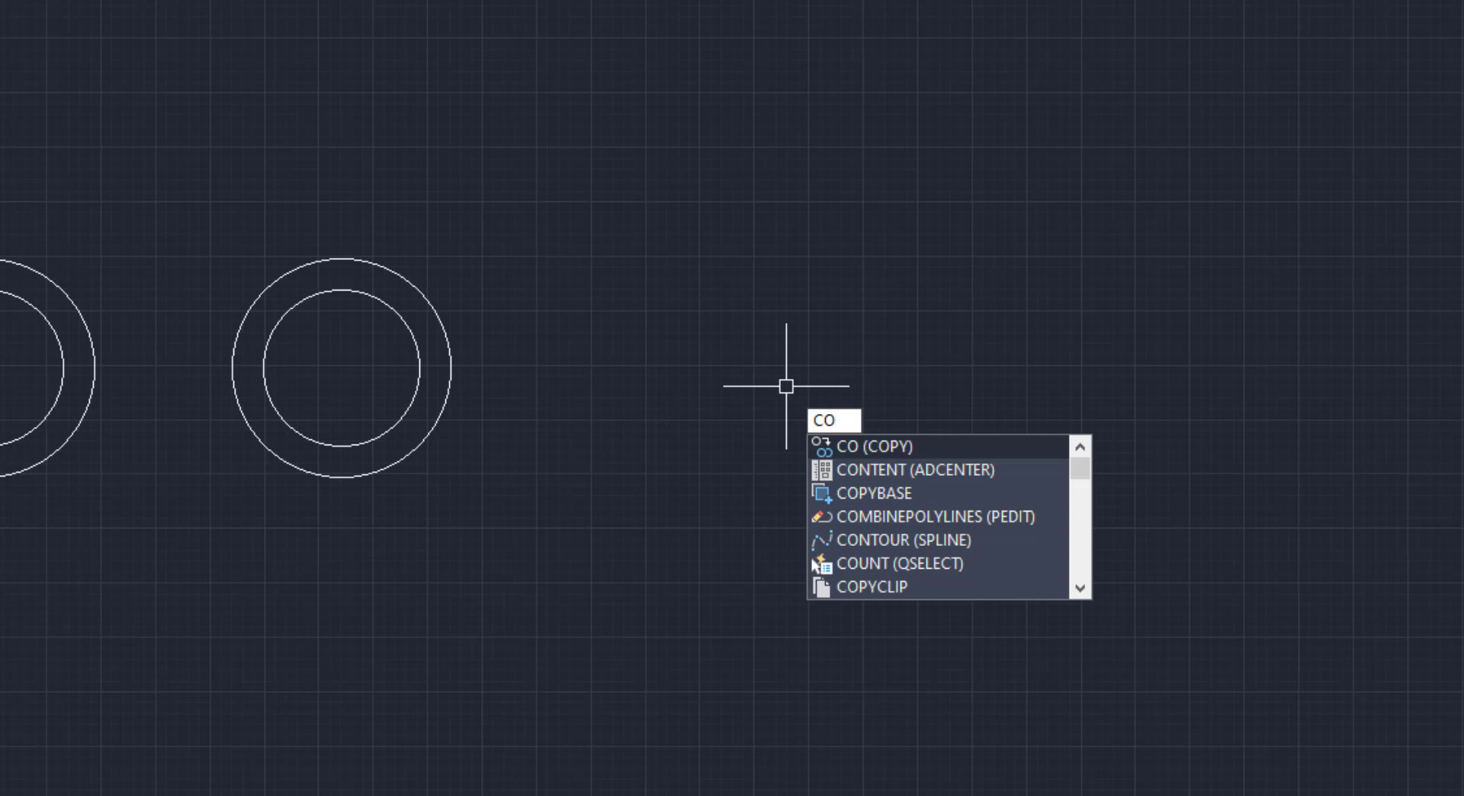
key(Escape)
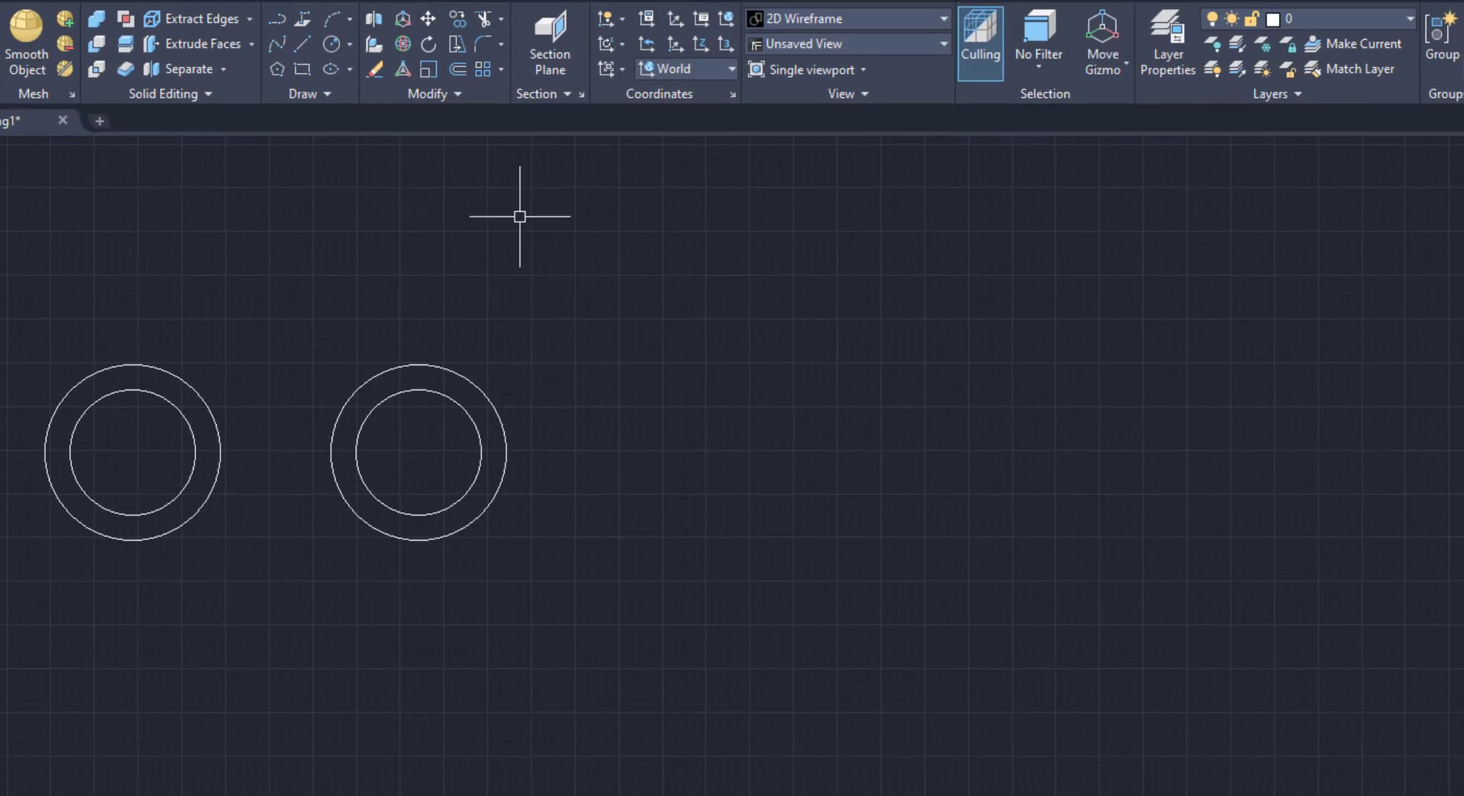
click(276, 70)
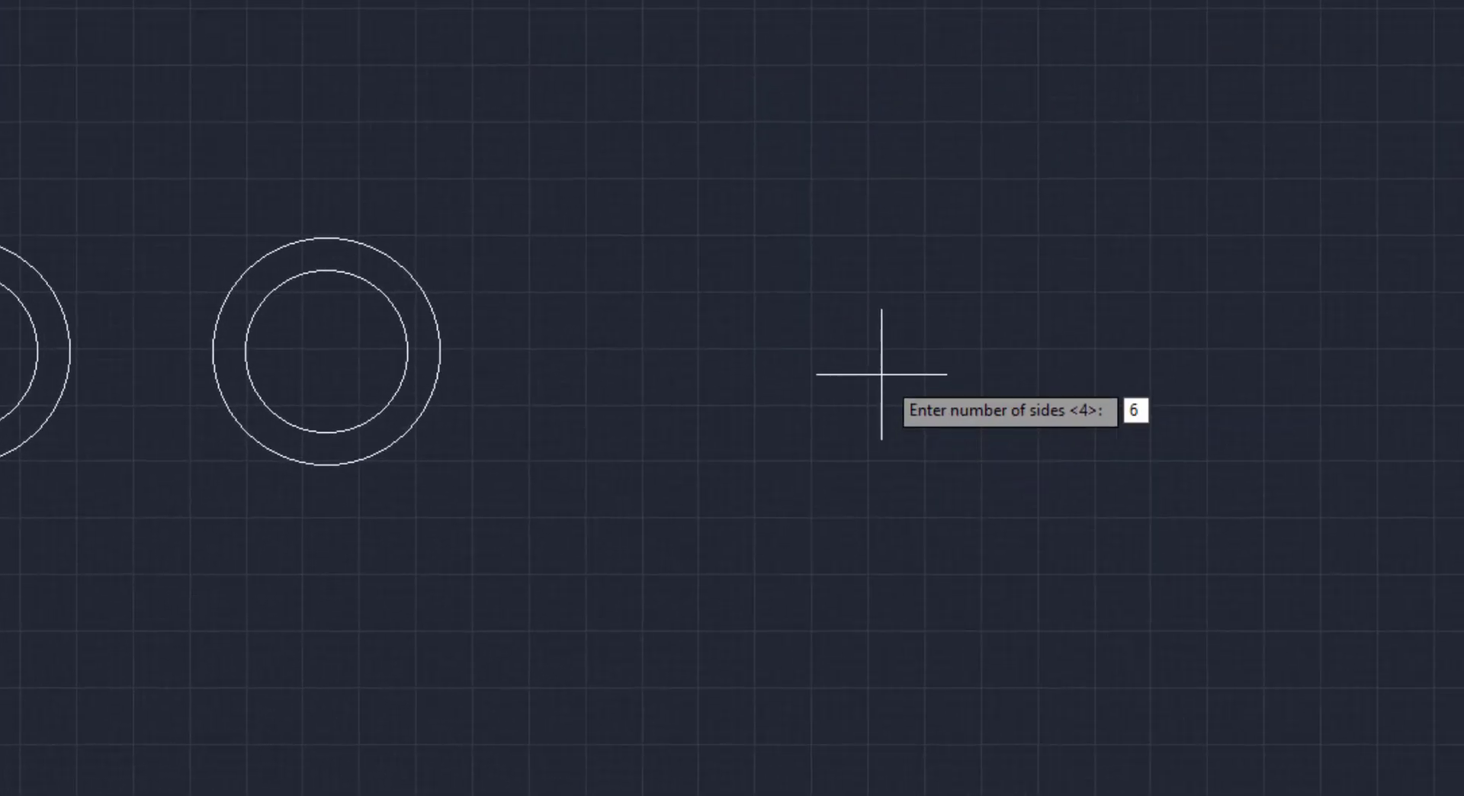
text(6)
key(Return)
click(869, 352)
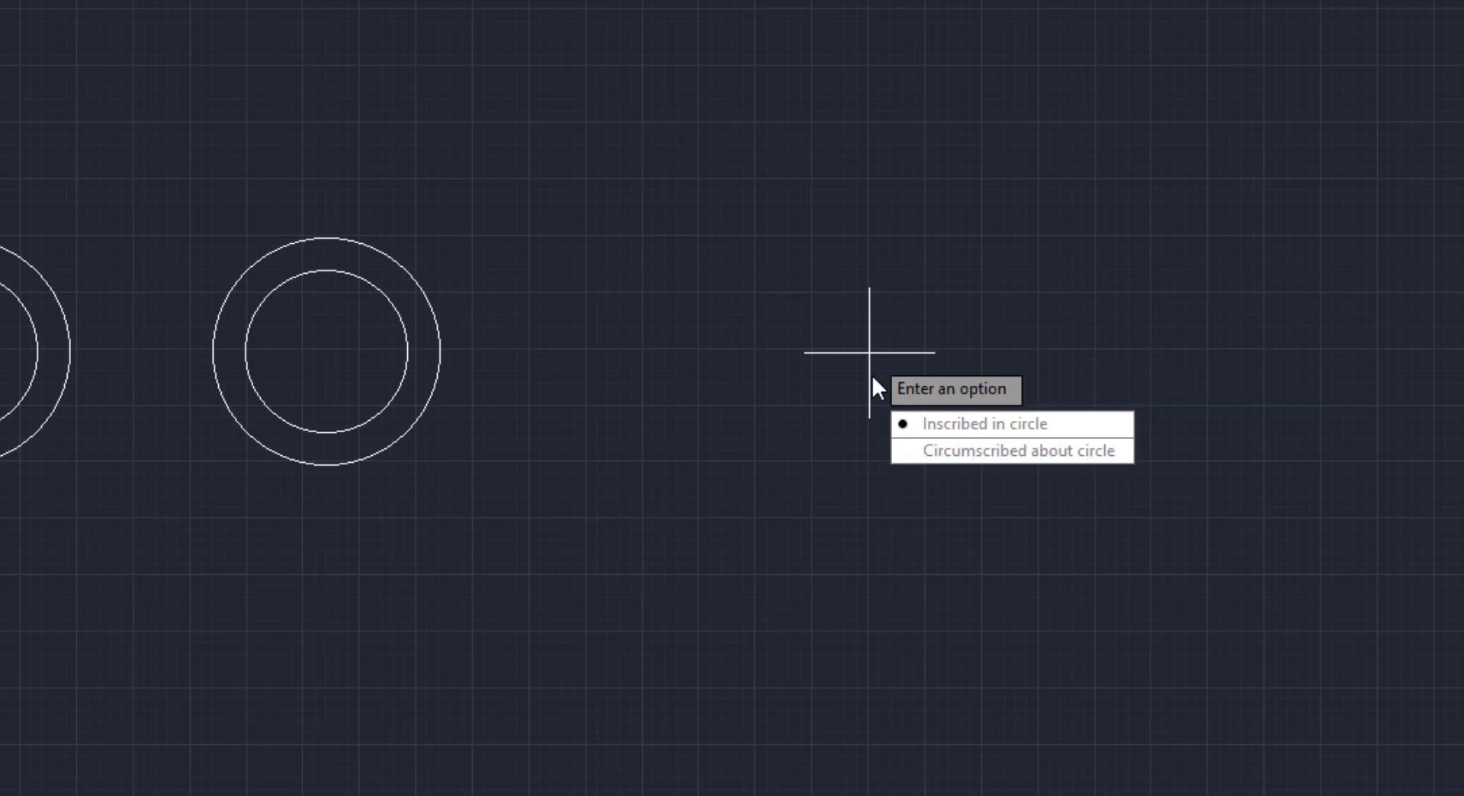
click(926, 422)
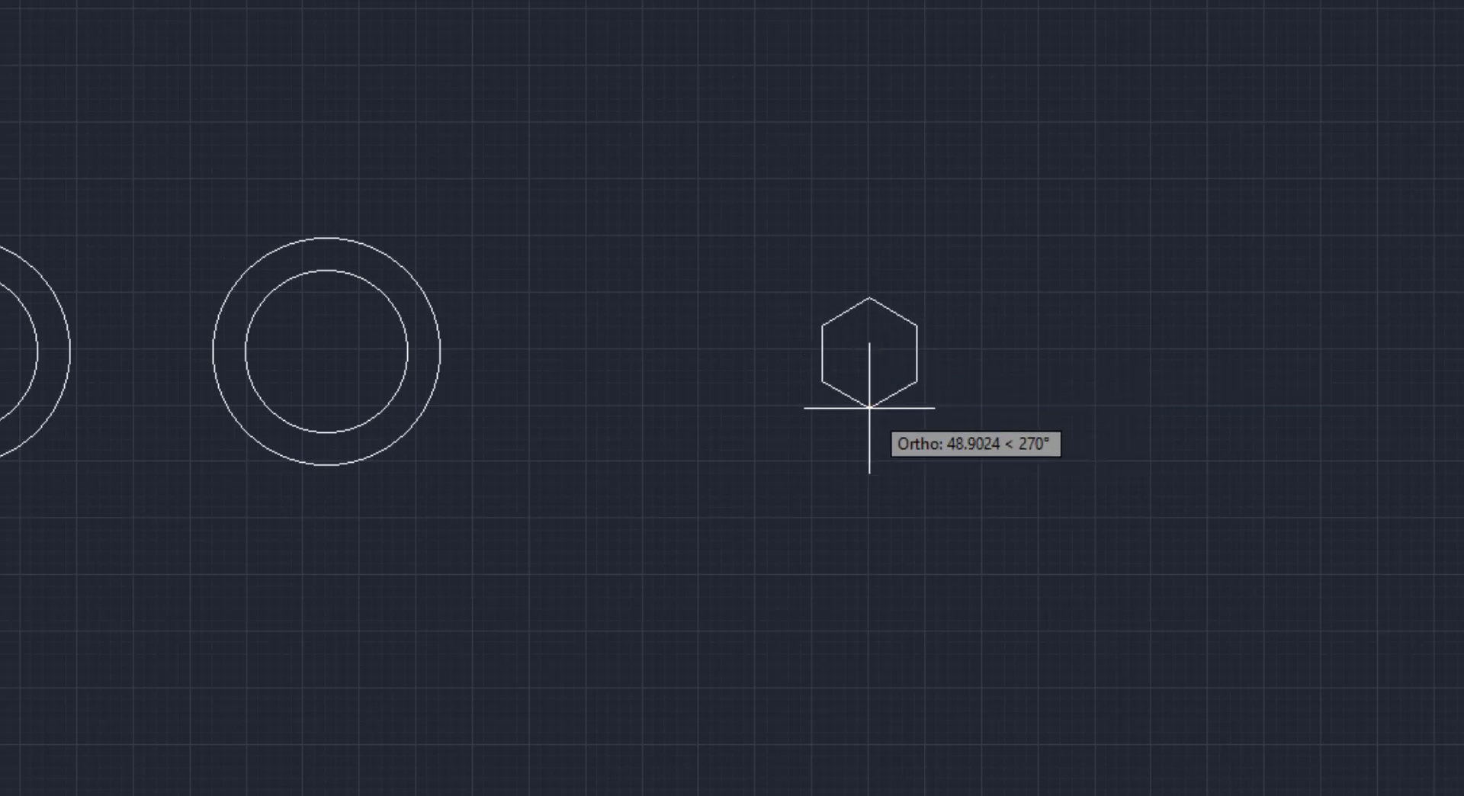
text(150)
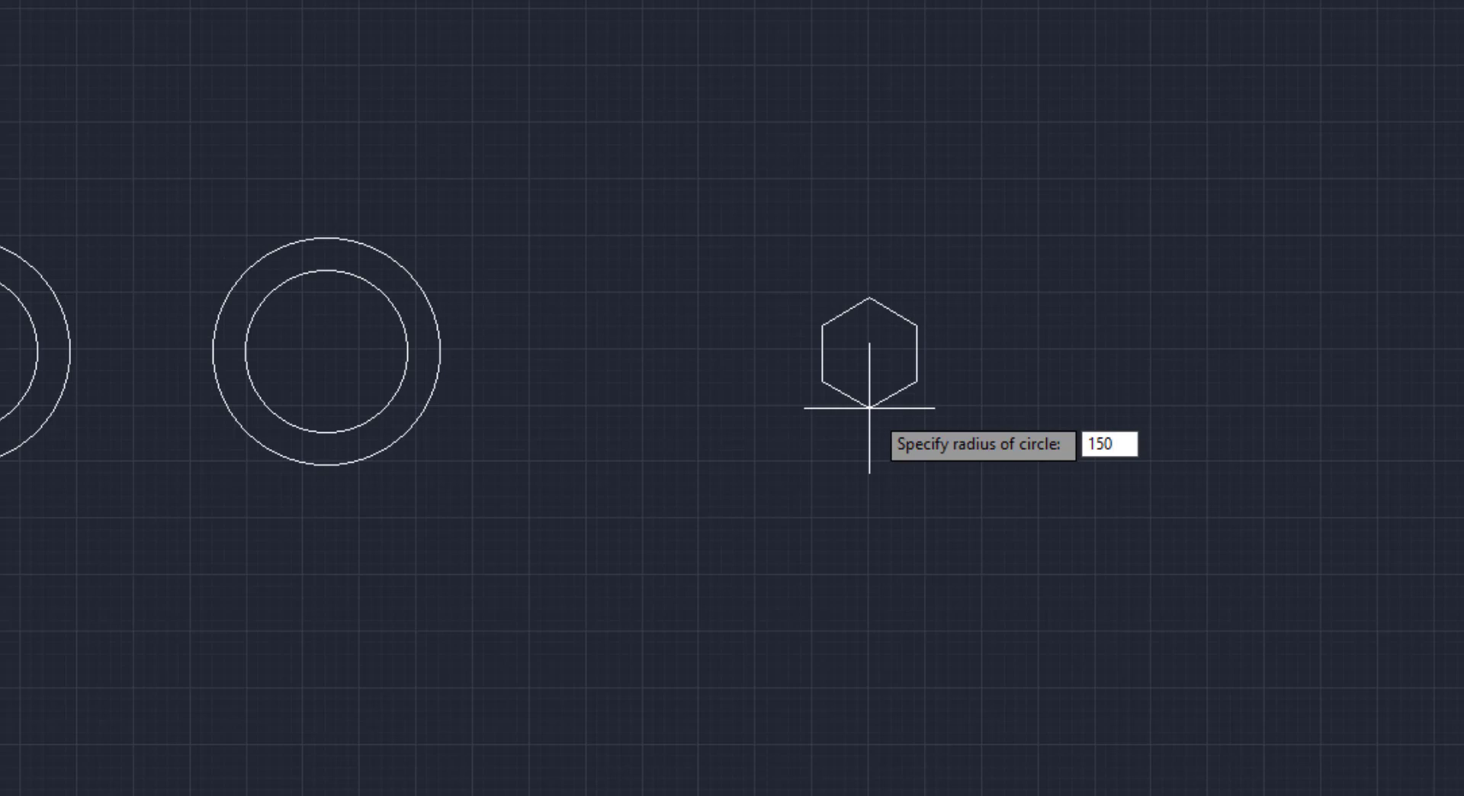
key(Return)
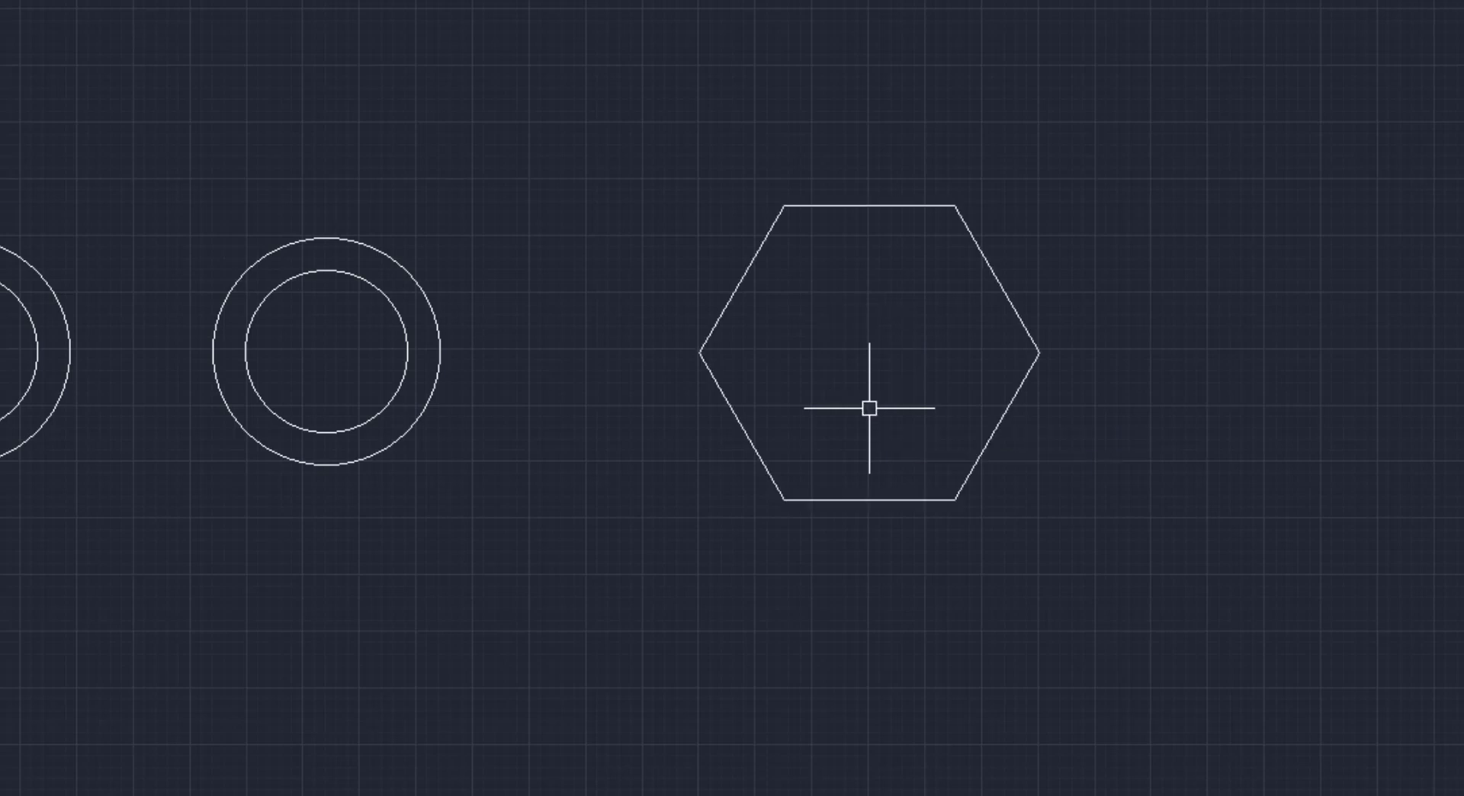
Draw a circle centered in the hexagon, sized to stay inside its edges.
text(c)
key(Return)
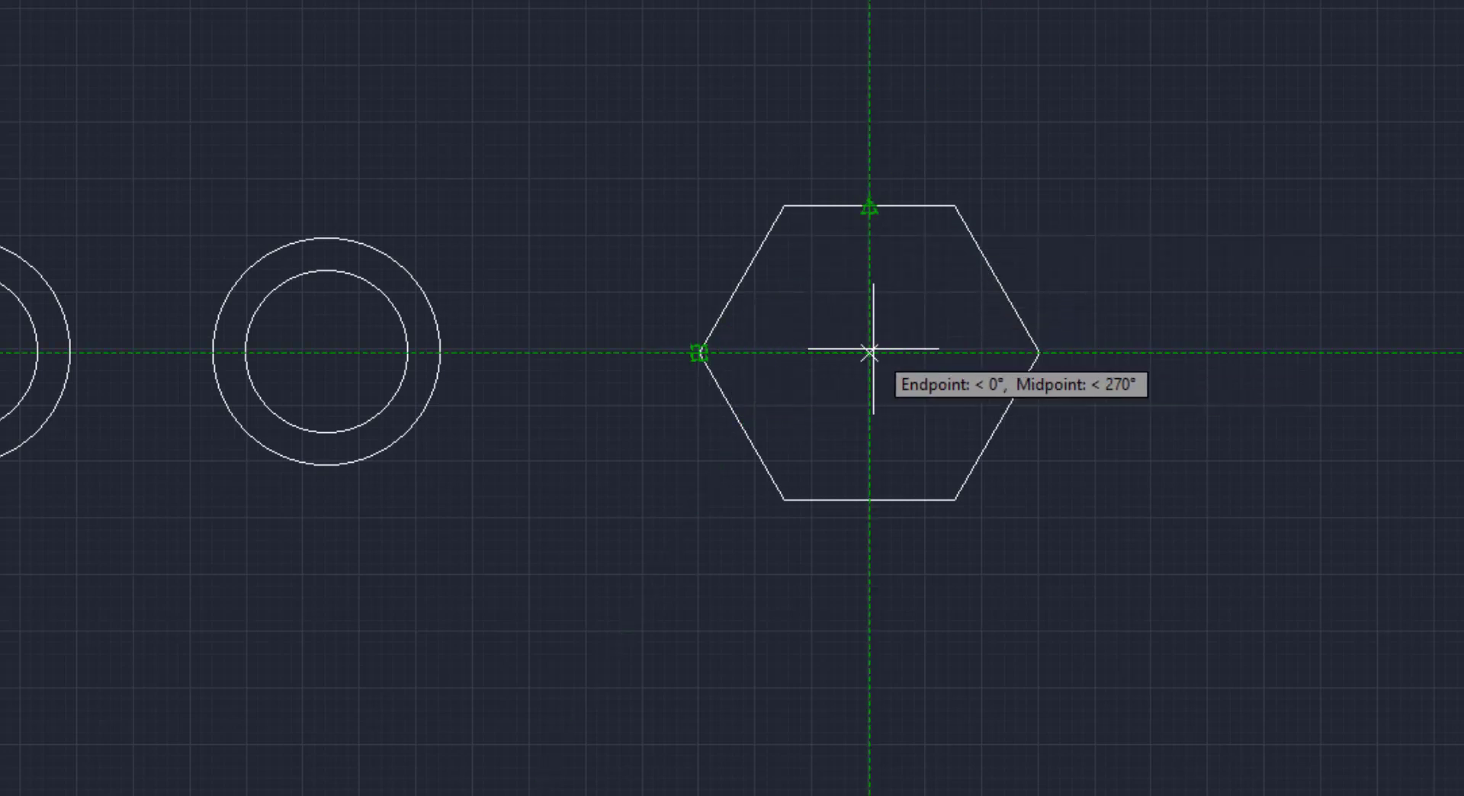
click(869, 352)
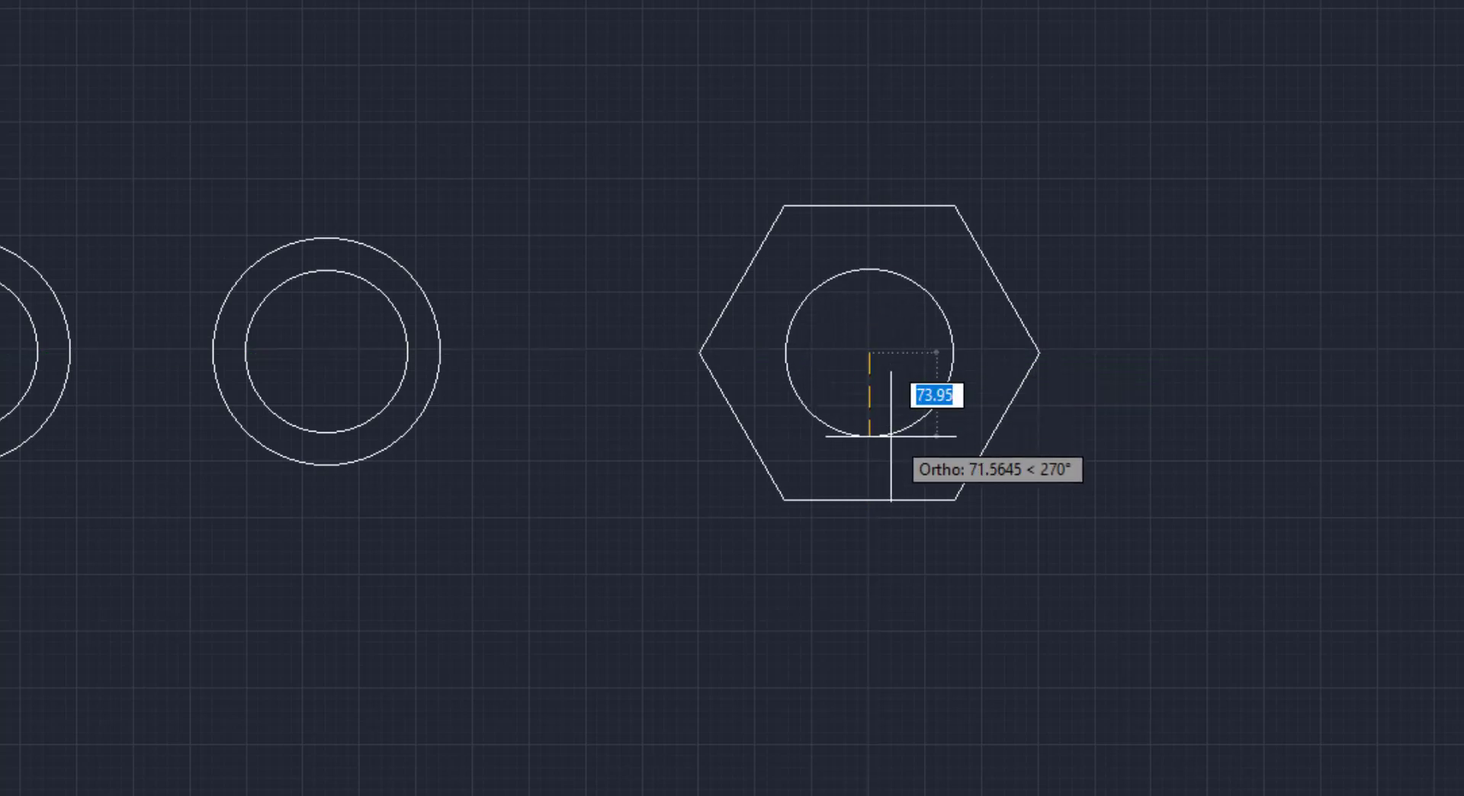
click(893, 455)
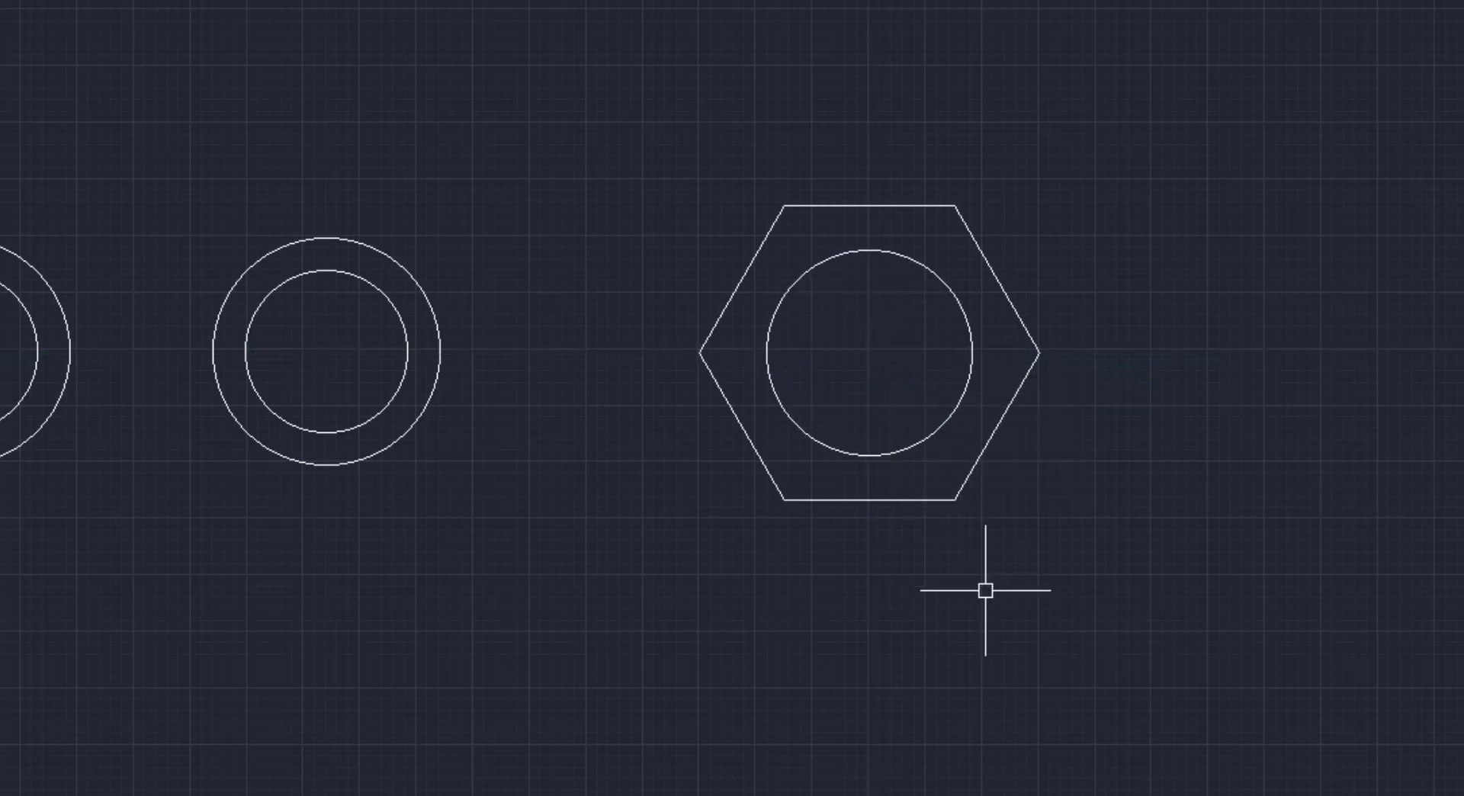
Draw a rectangle that fully encloses the hexagon and its inner circle.
text(rec)
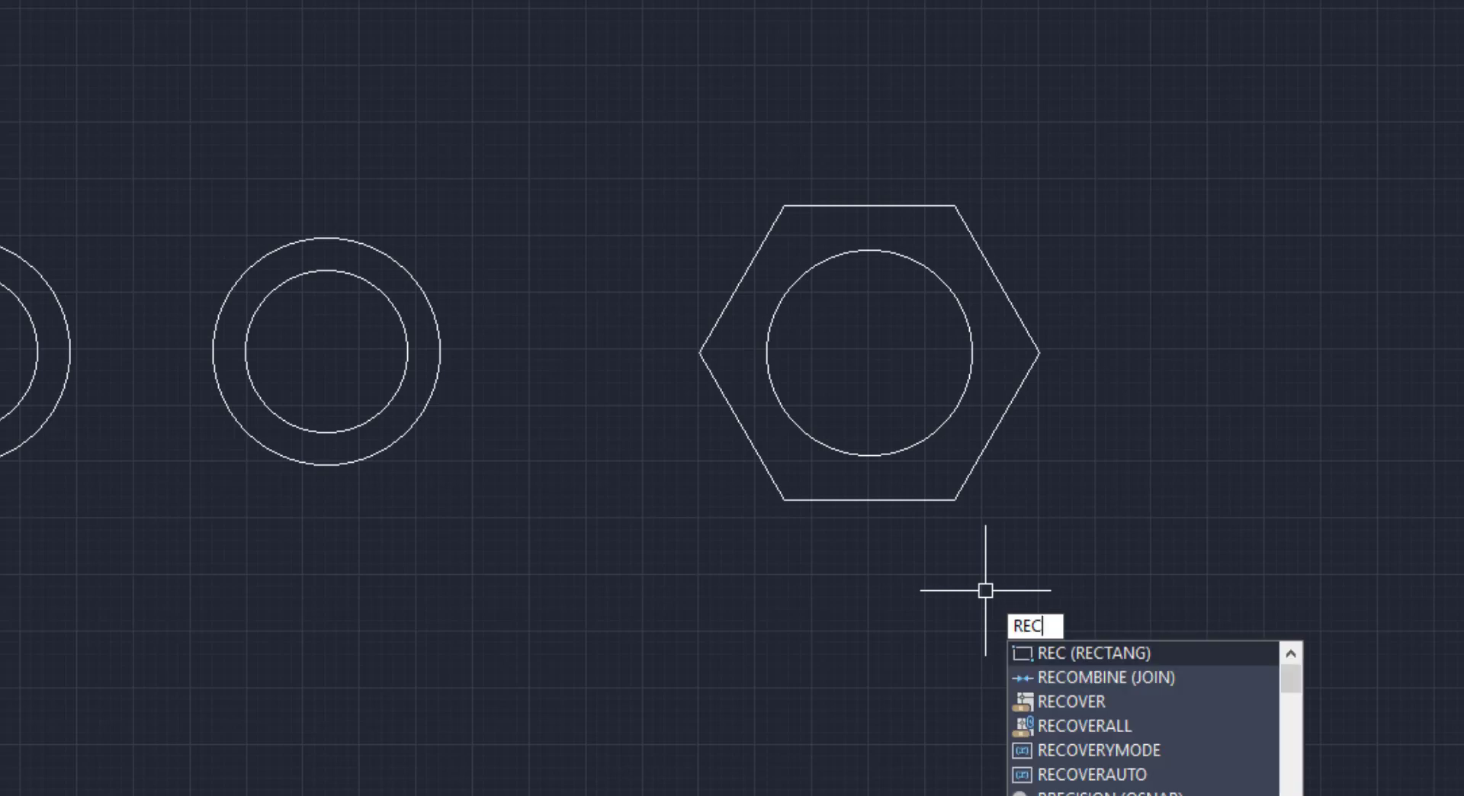
key(Return)
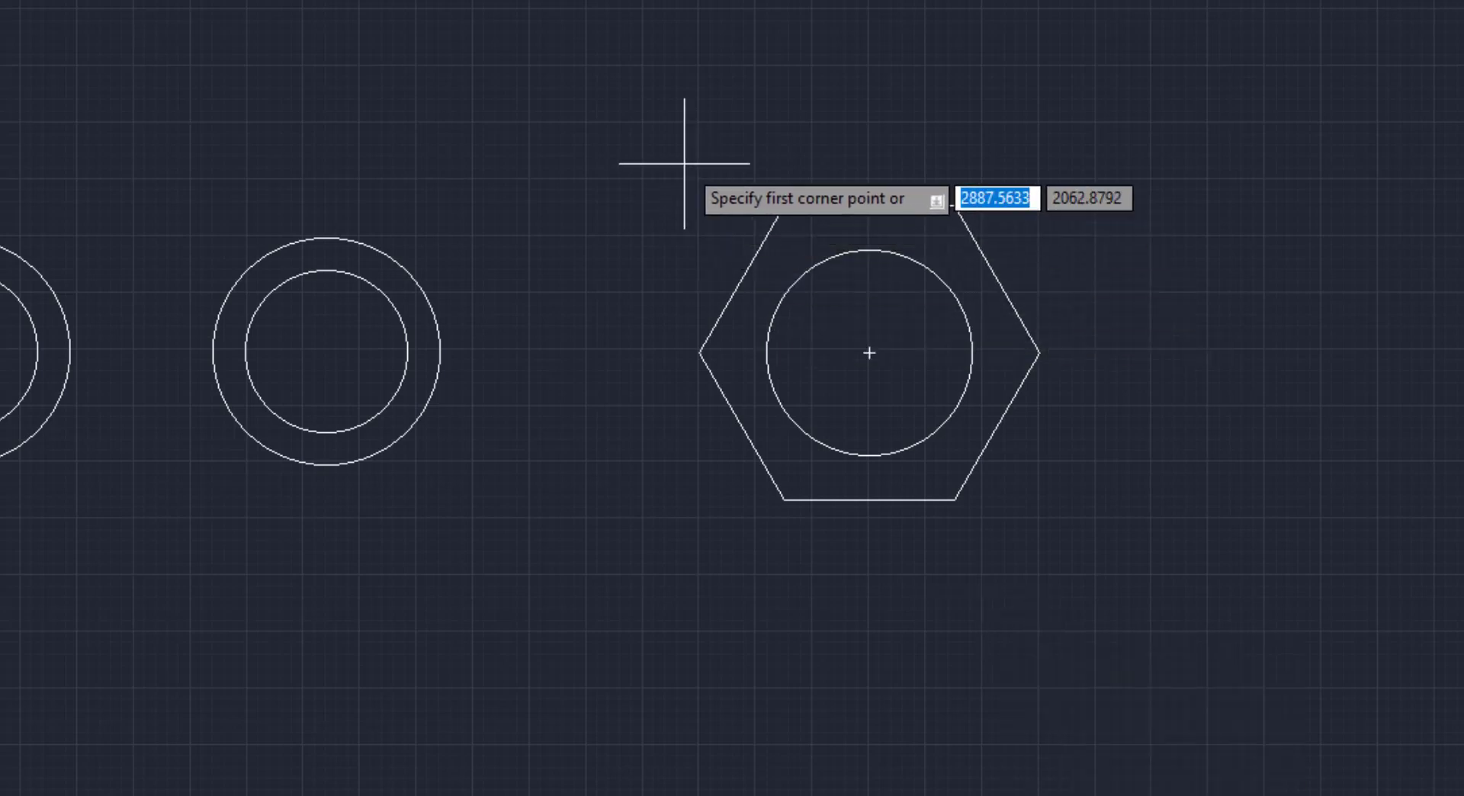
click(662, 151)
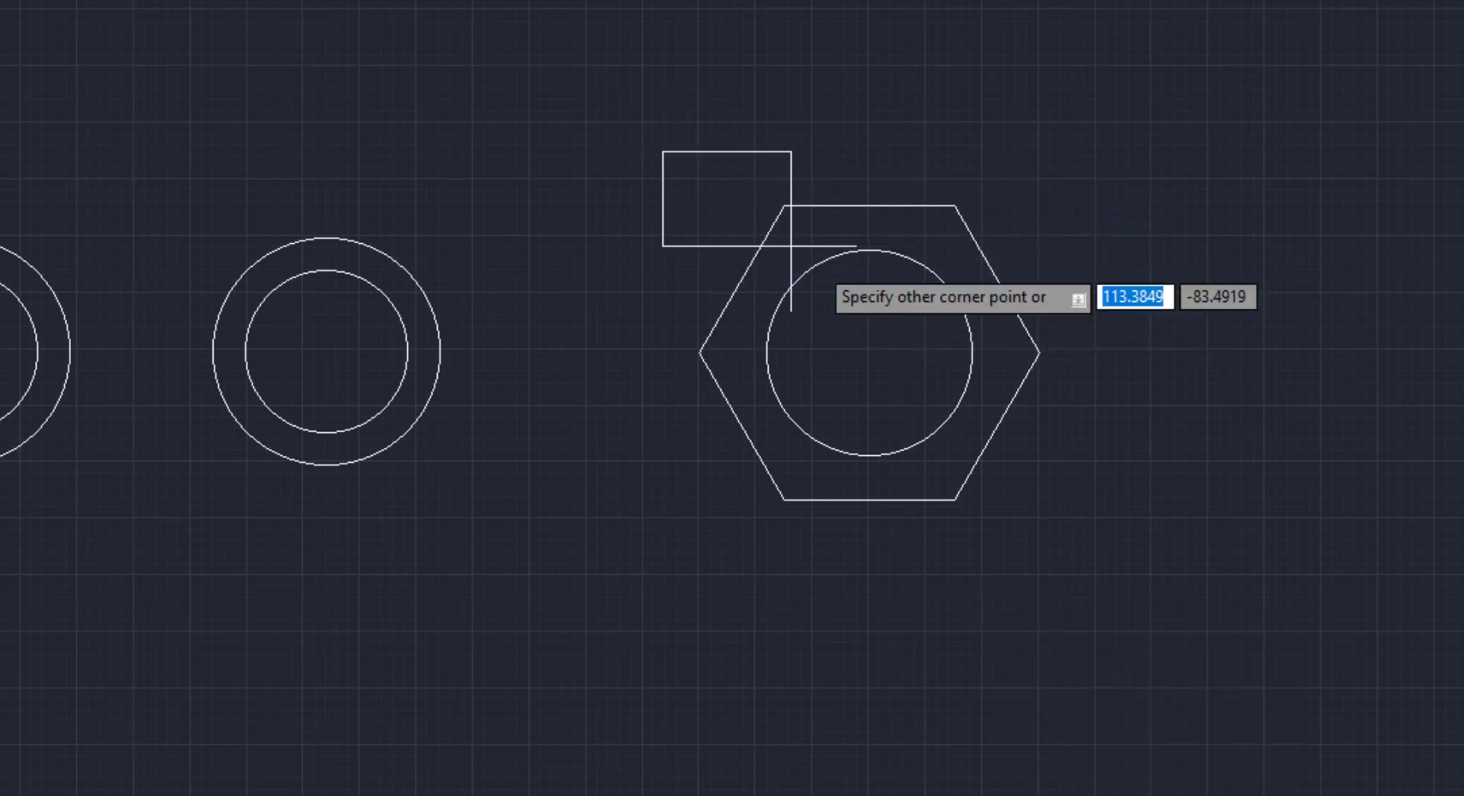
click(1092, 567)
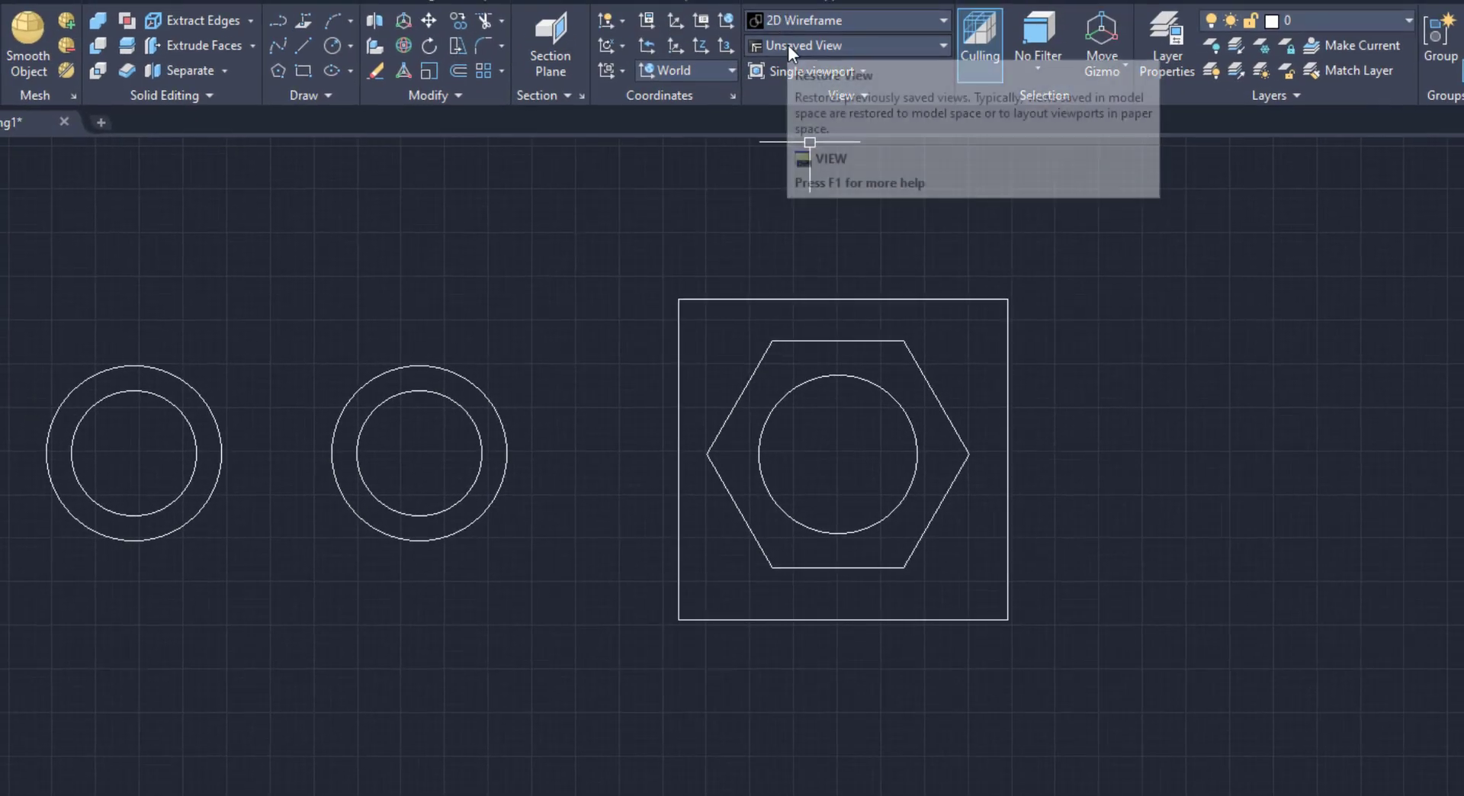
Change the model view to SW Isometric.
click(788, 46)
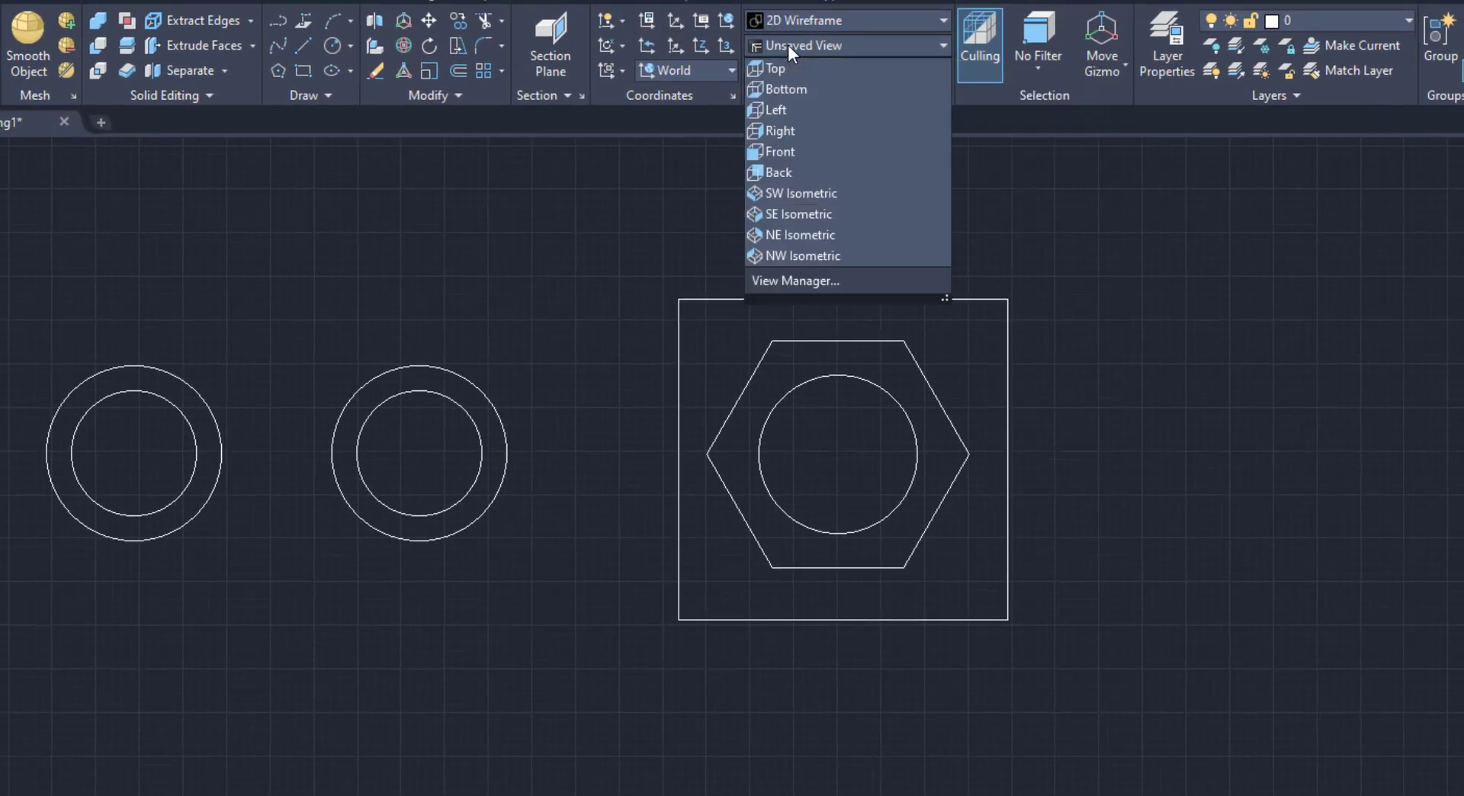
click(813, 192)
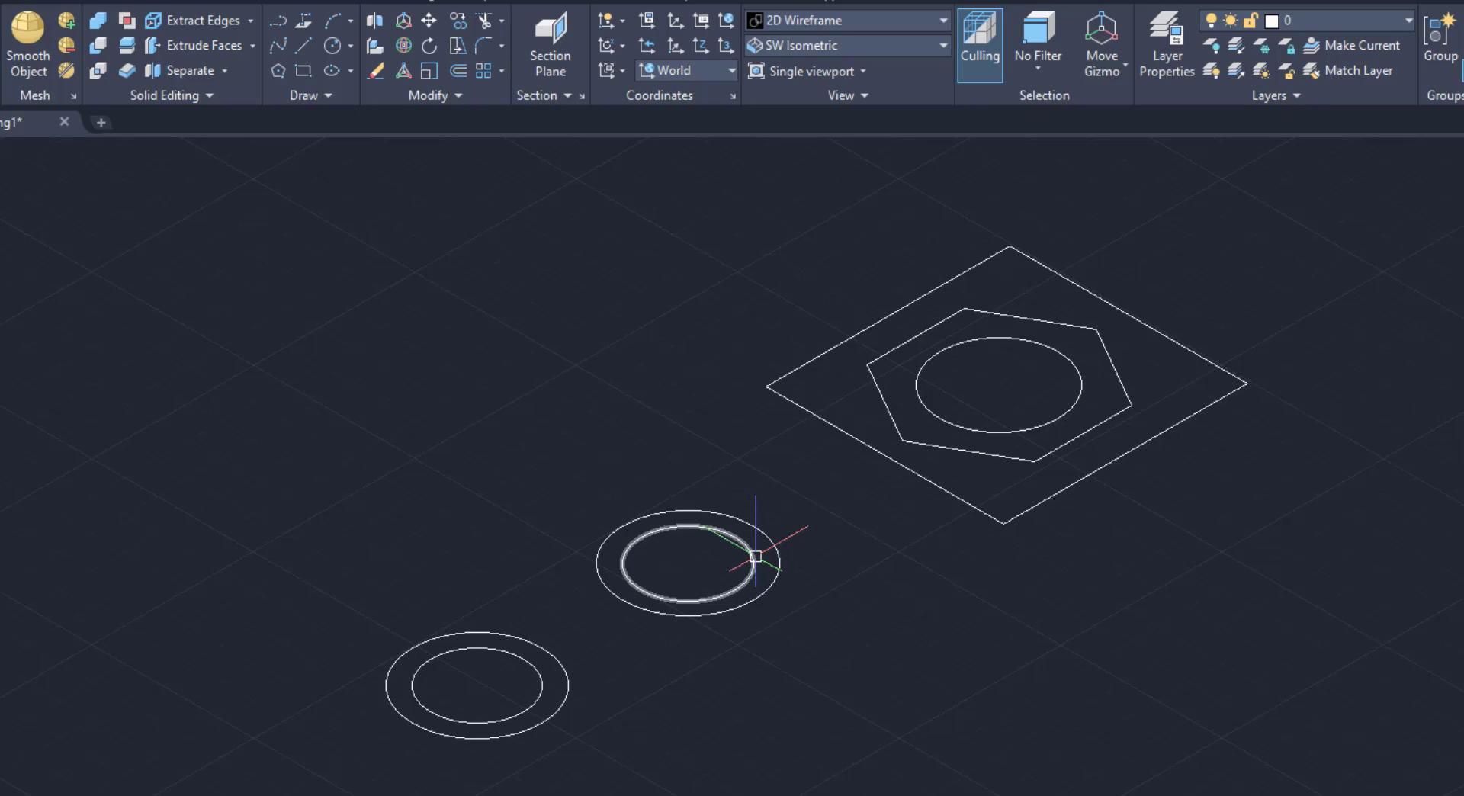
Move the inner circles of both concentric pairs straight up along Z by about 310.
text(MI)
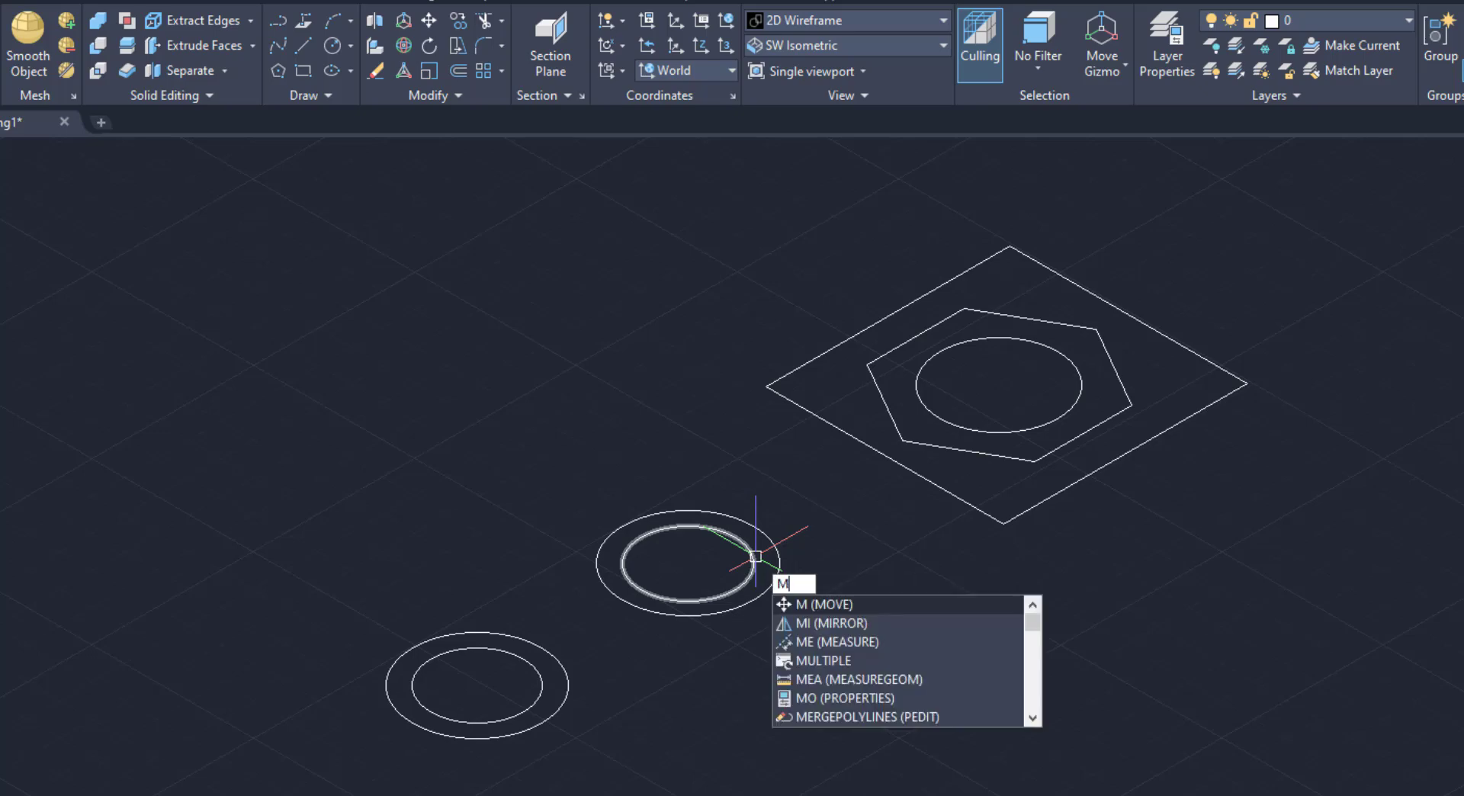
key(Escape)
key(Return)
click(754, 556)
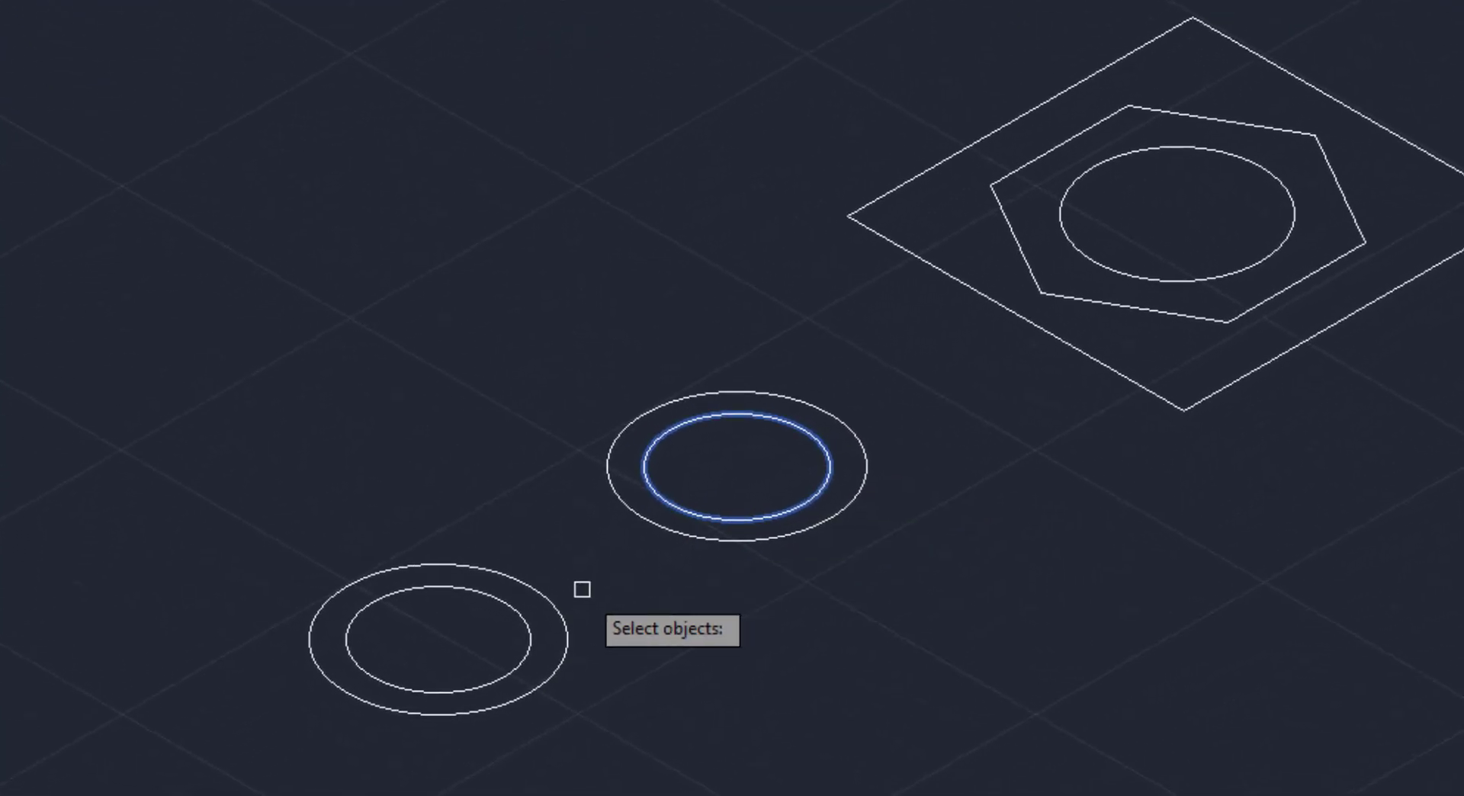
click(519, 621)
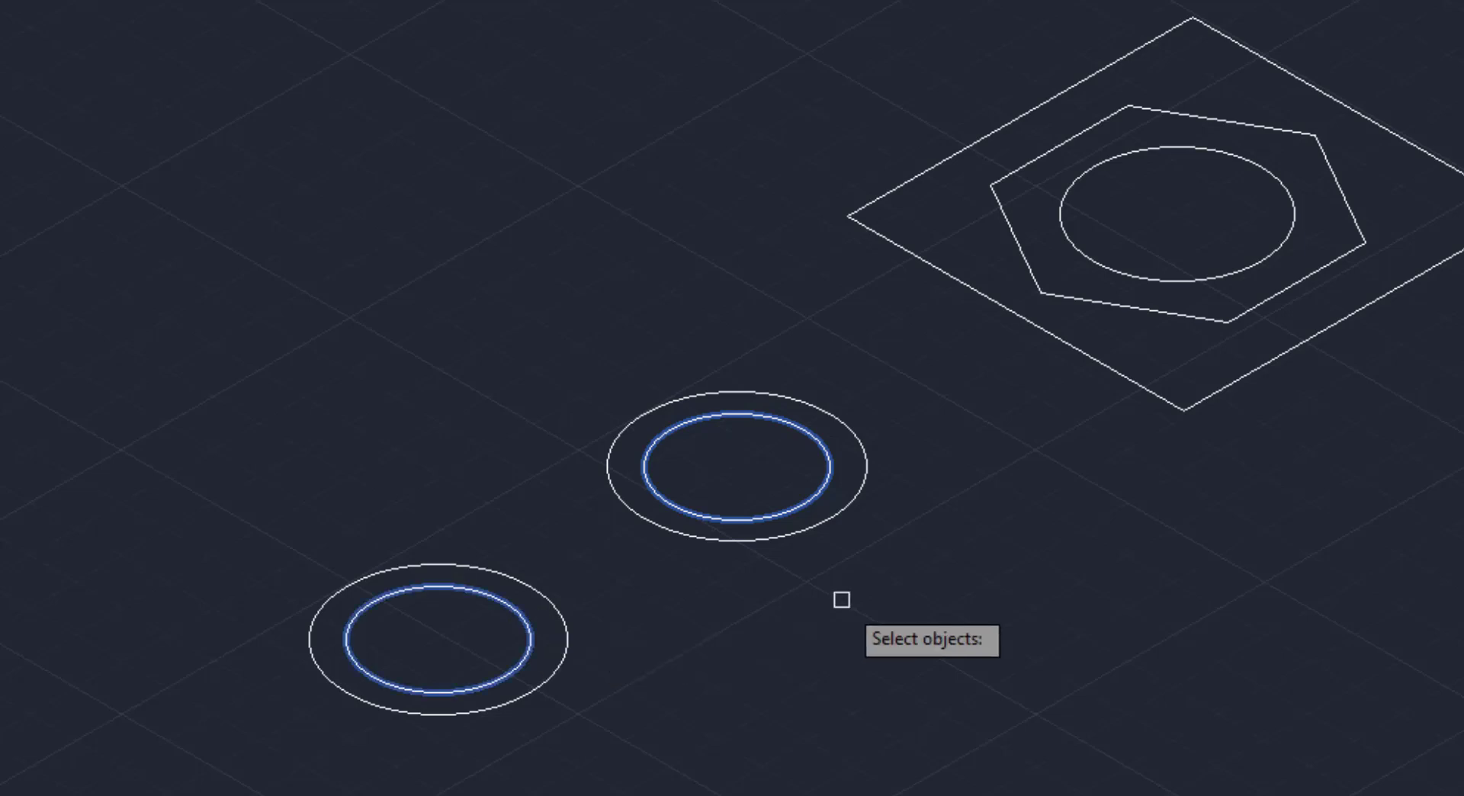
key(Return)
click(976, 706)
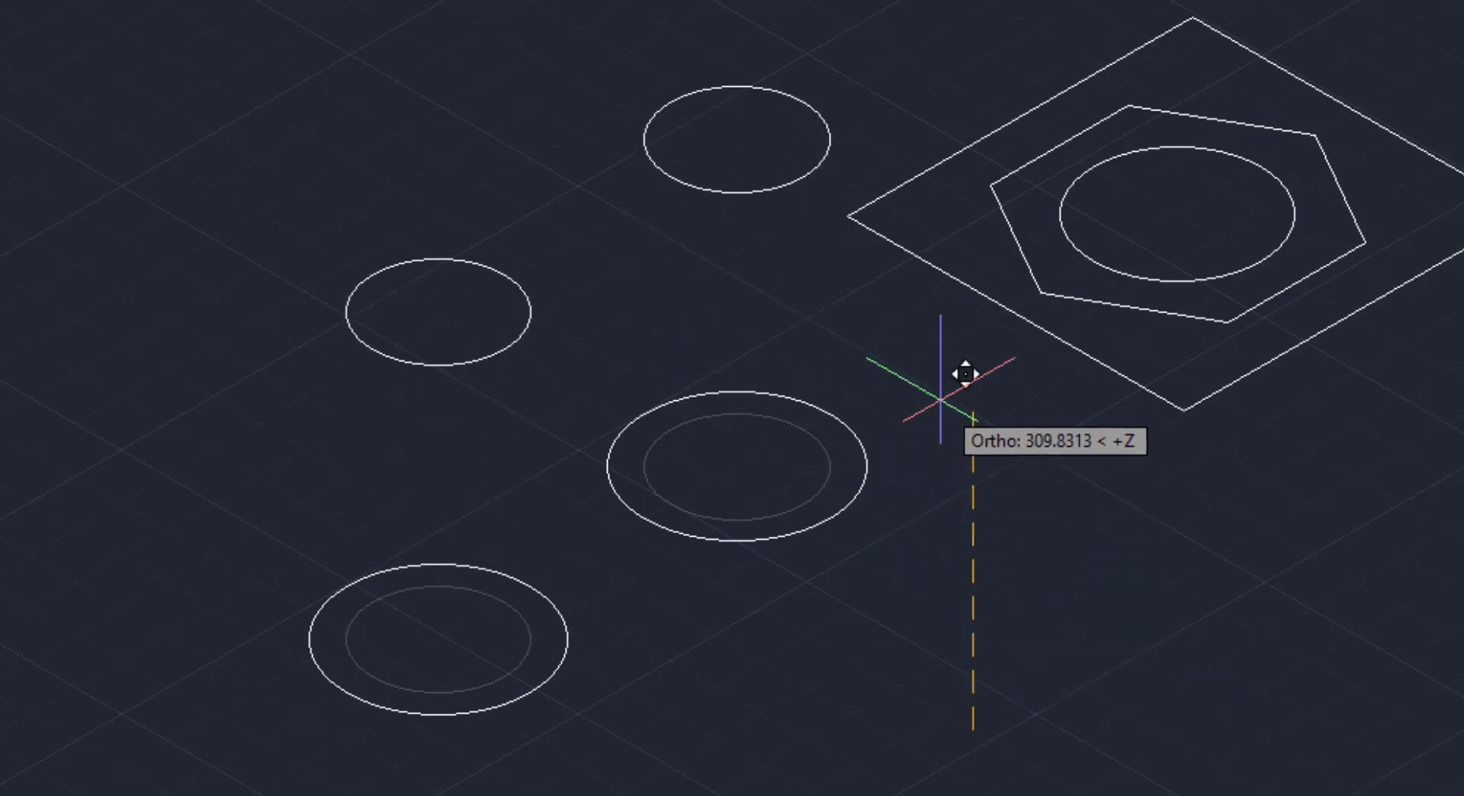
key(Escape)
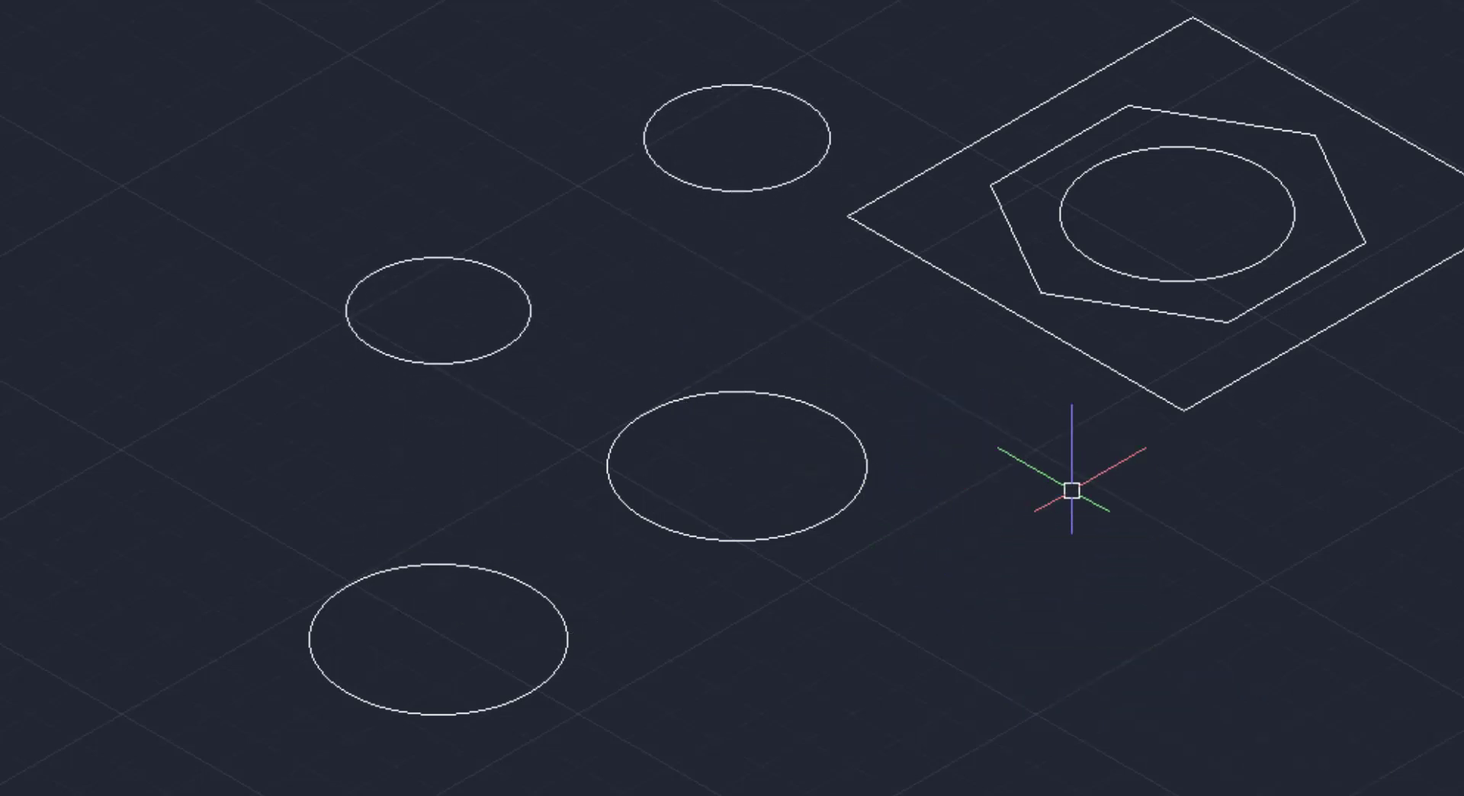
Move the rectangle, hexagon and their inner circle about 446 along the X axis, away from the circle pairs.
text(m)
key(Return)
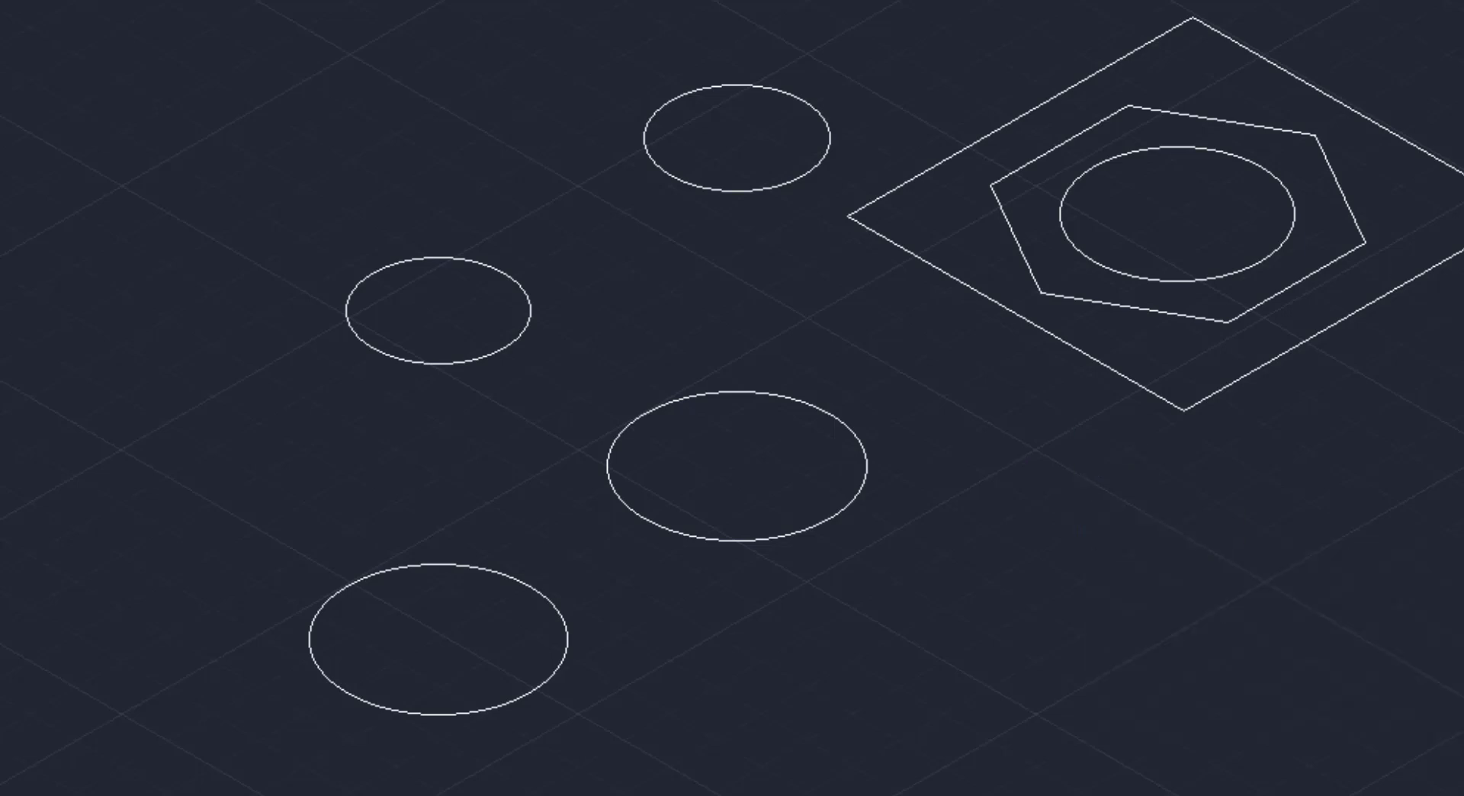
click(1460, 92)
click(1245, 366)
scroll(925, 656, down, 5)
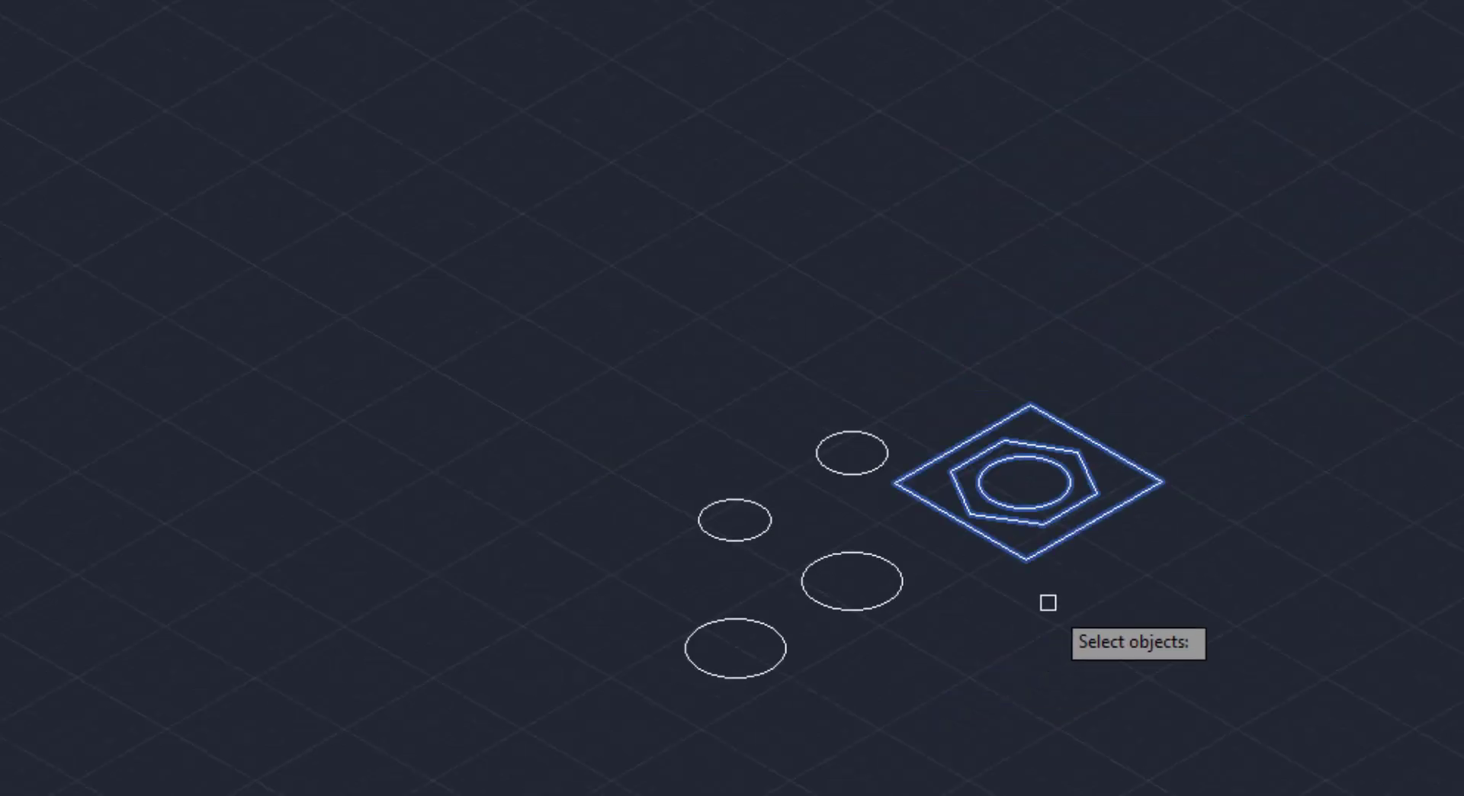
key(Return)
click(1115, 569)
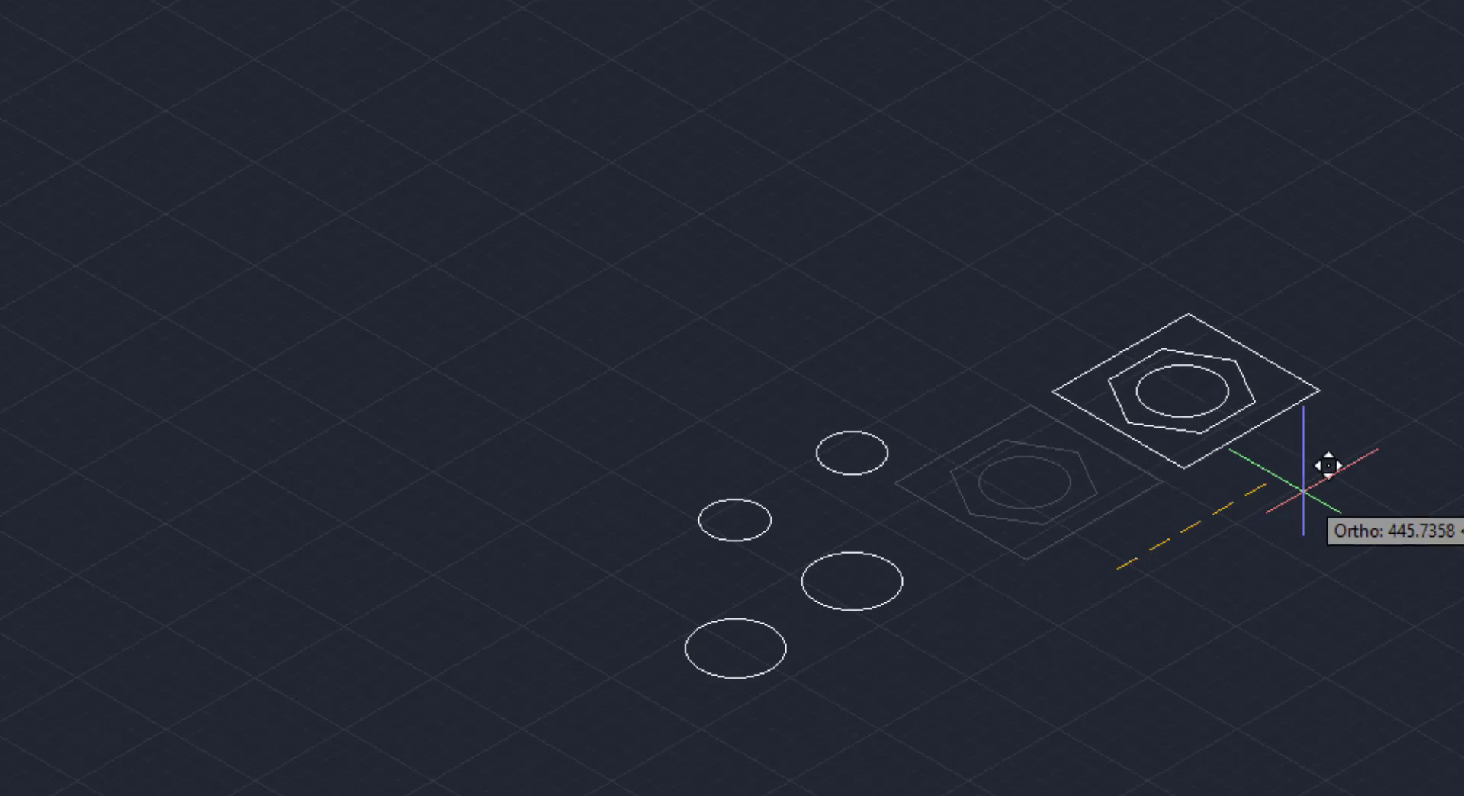
click(1304, 492)
scroll(1317, 412, up, 3)
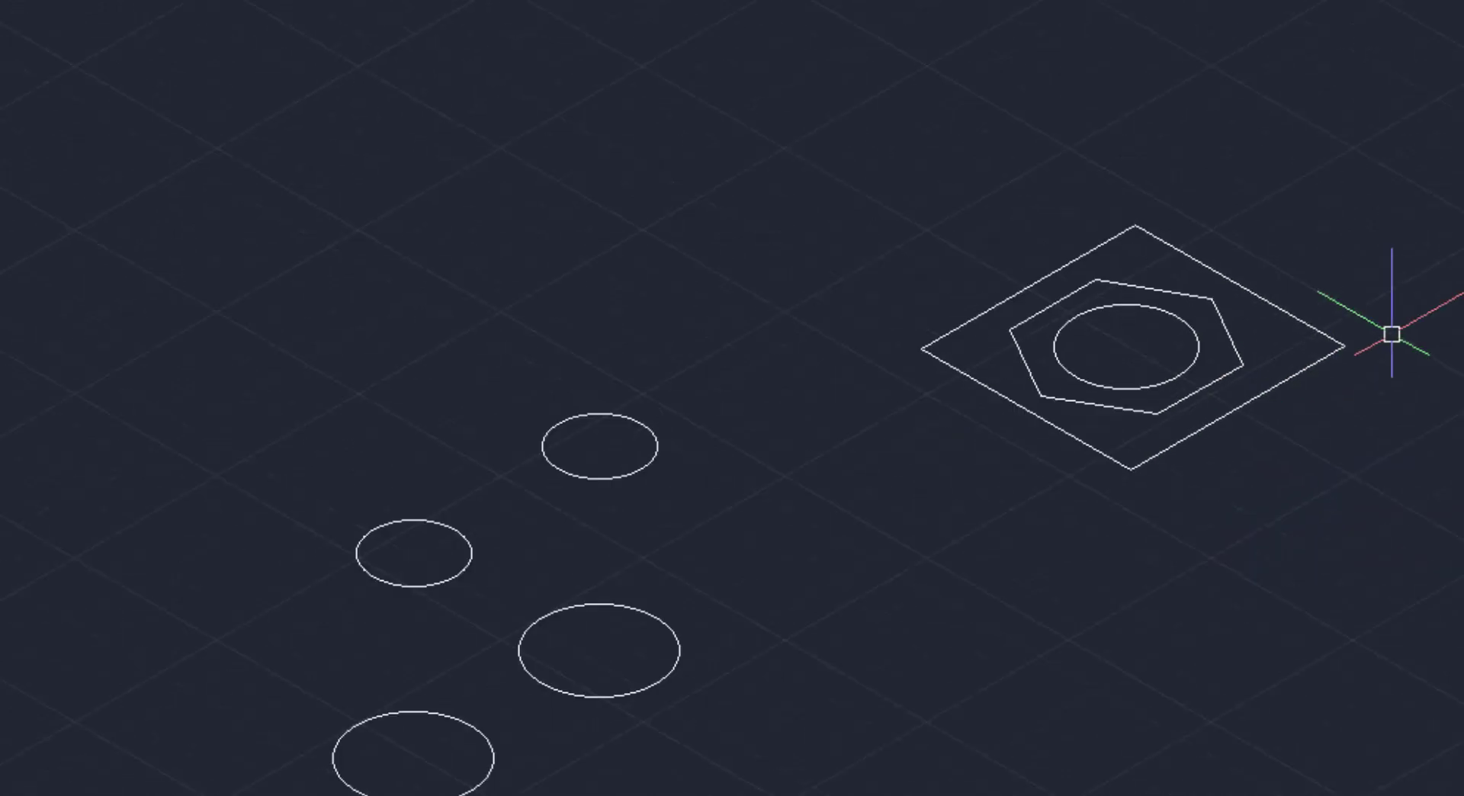
scroll(438, 765, up, 2)
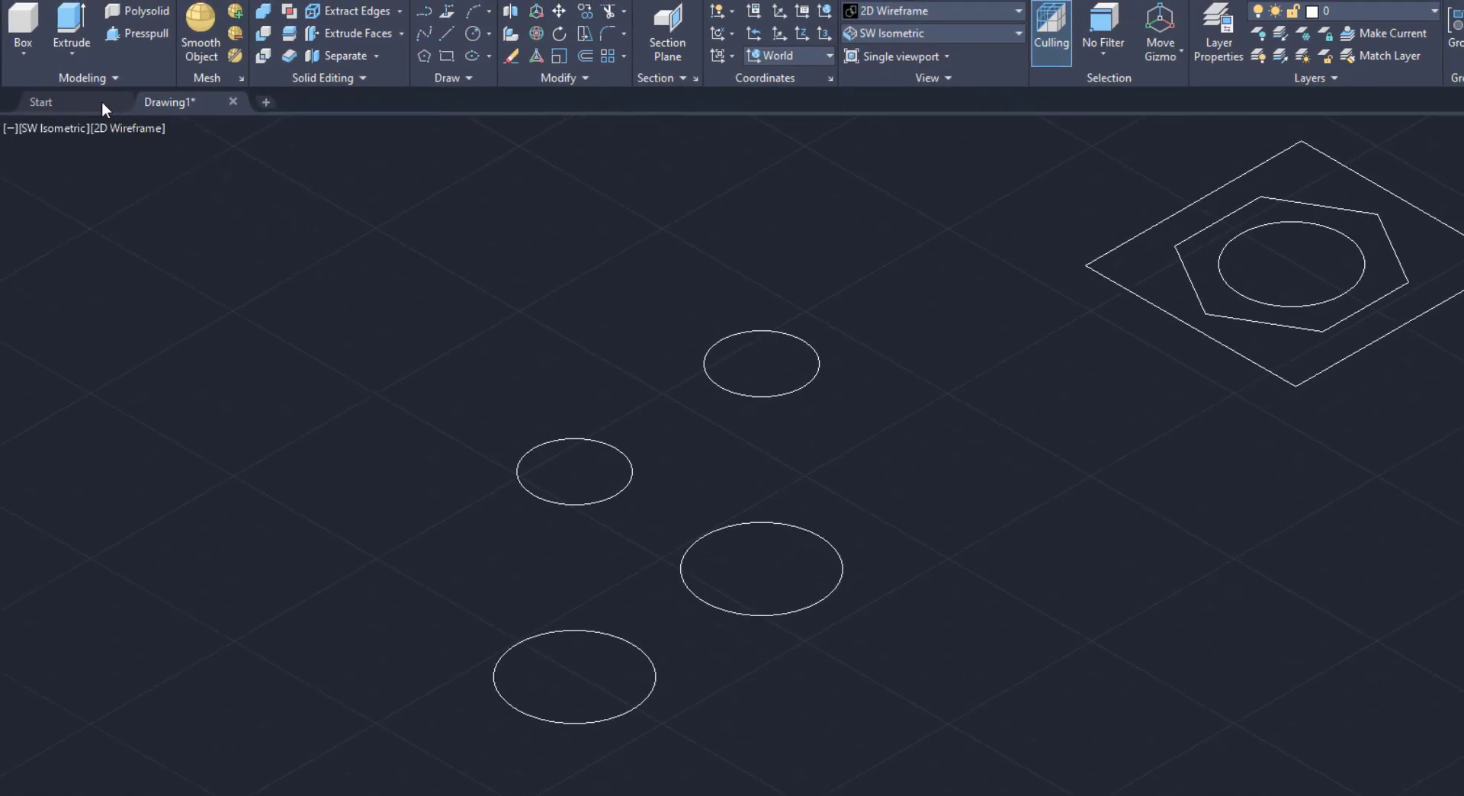
Loft a solid from the first pair's lower circle to its raised circle, using cross sections only.
click(75, 61)
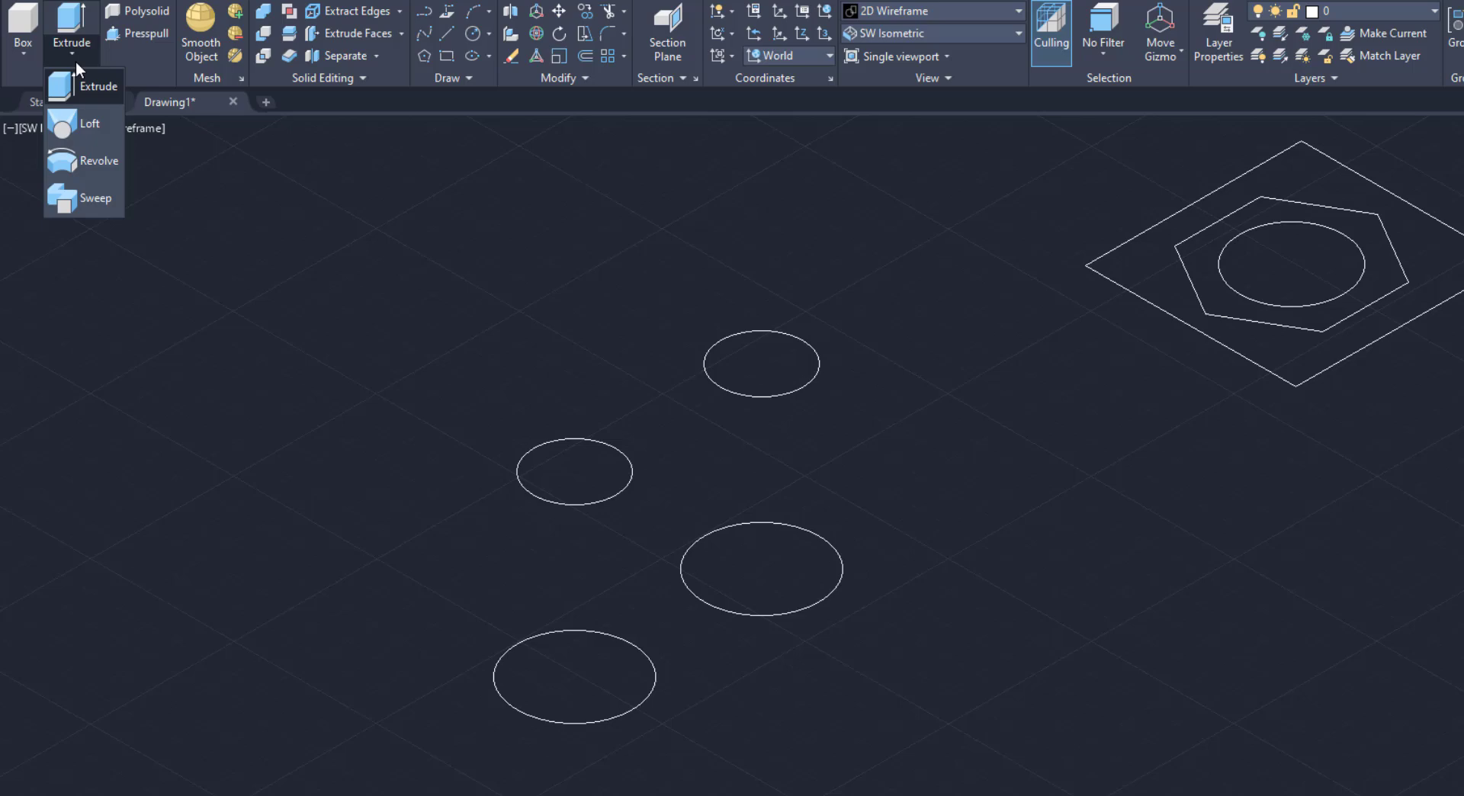
click(89, 125)
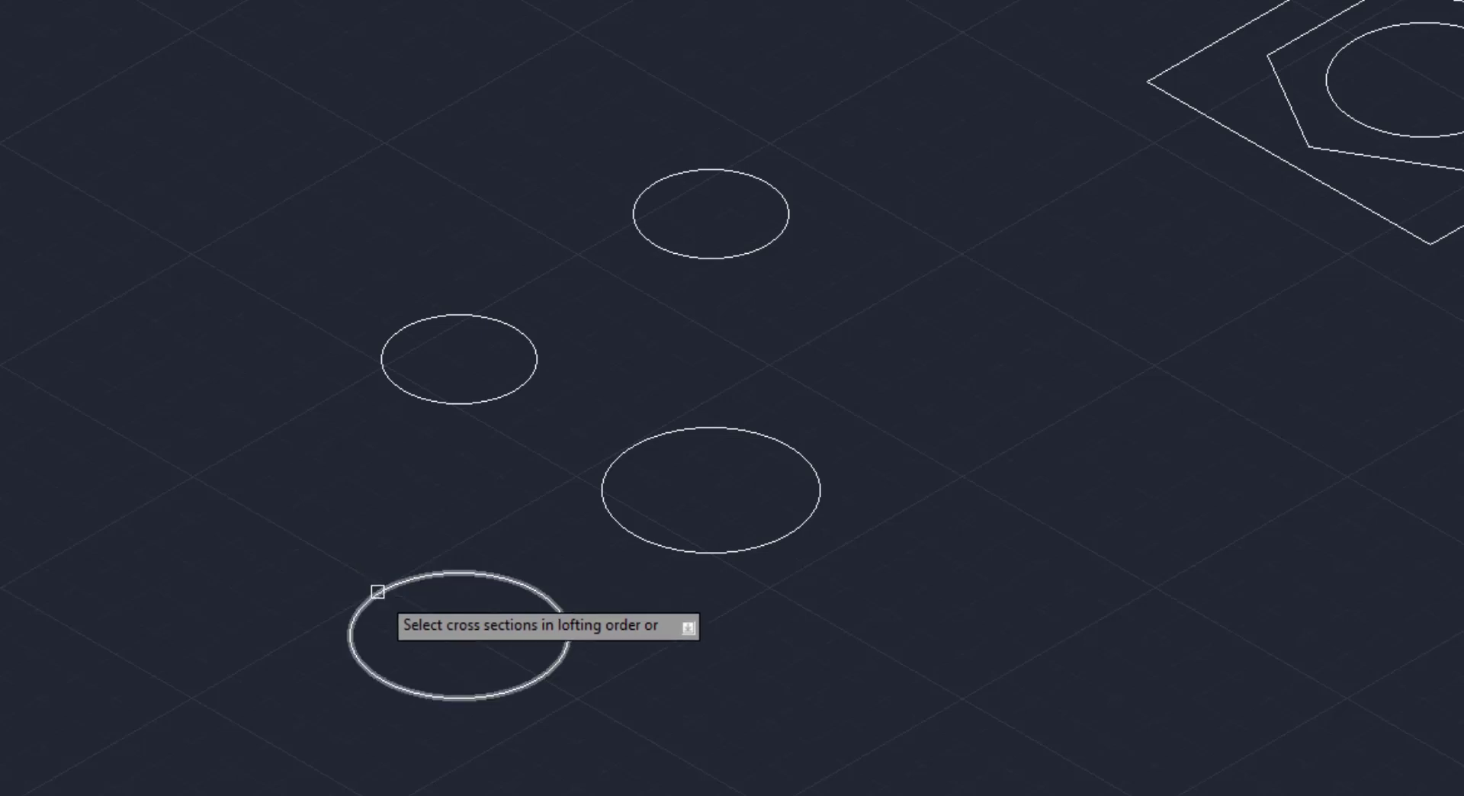
click(378, 592)
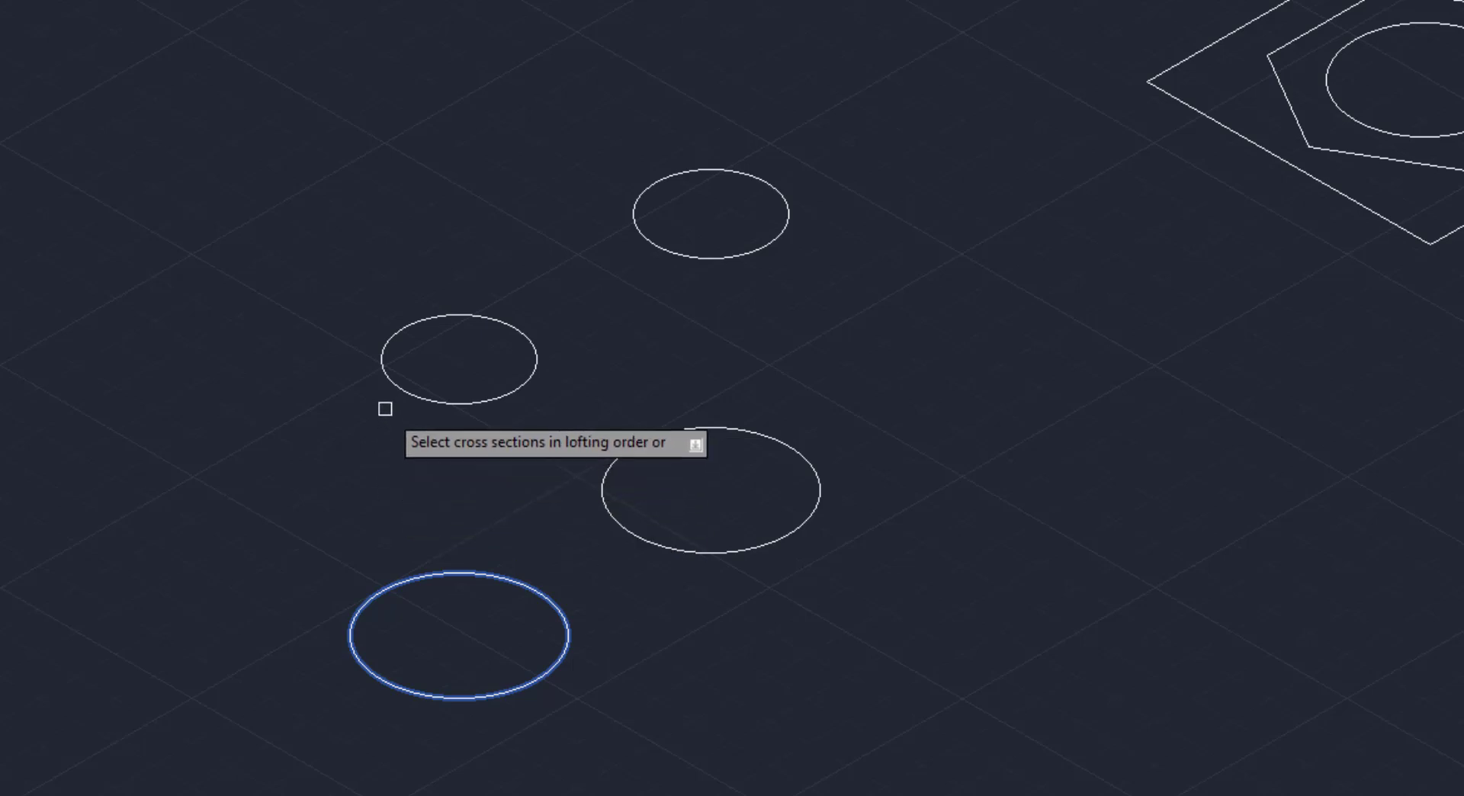
click(382, 376)
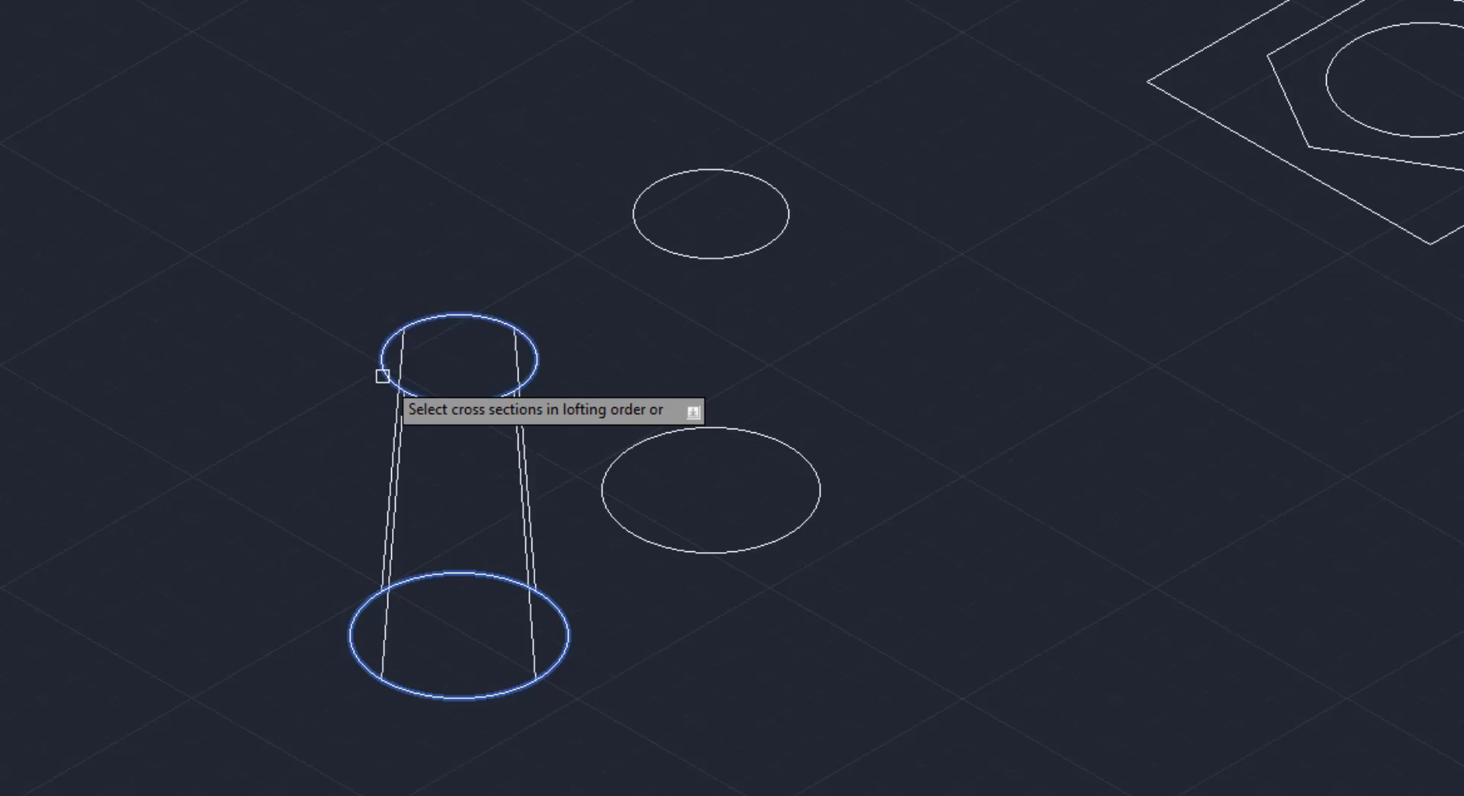
key(Return)
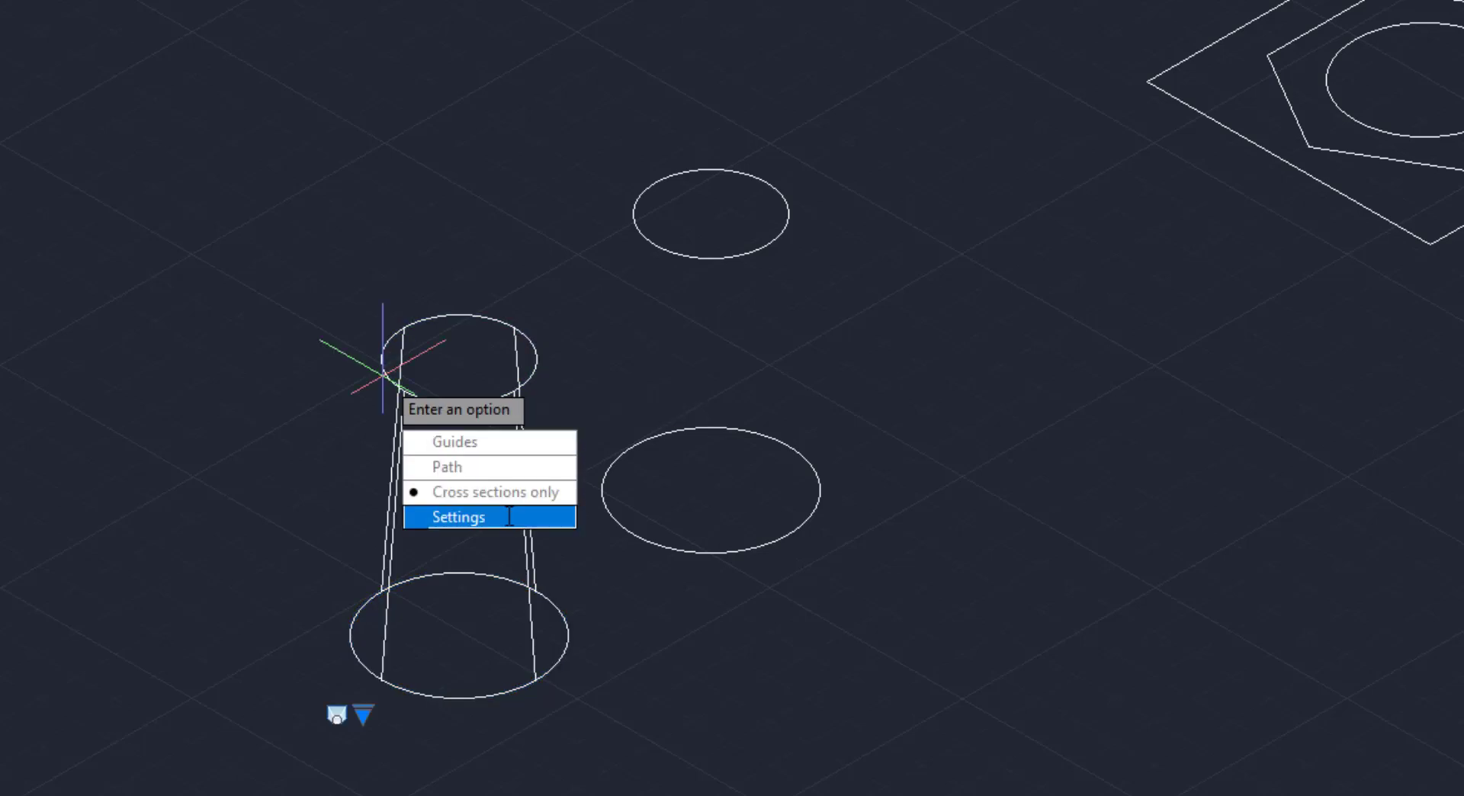
click(523, 492)
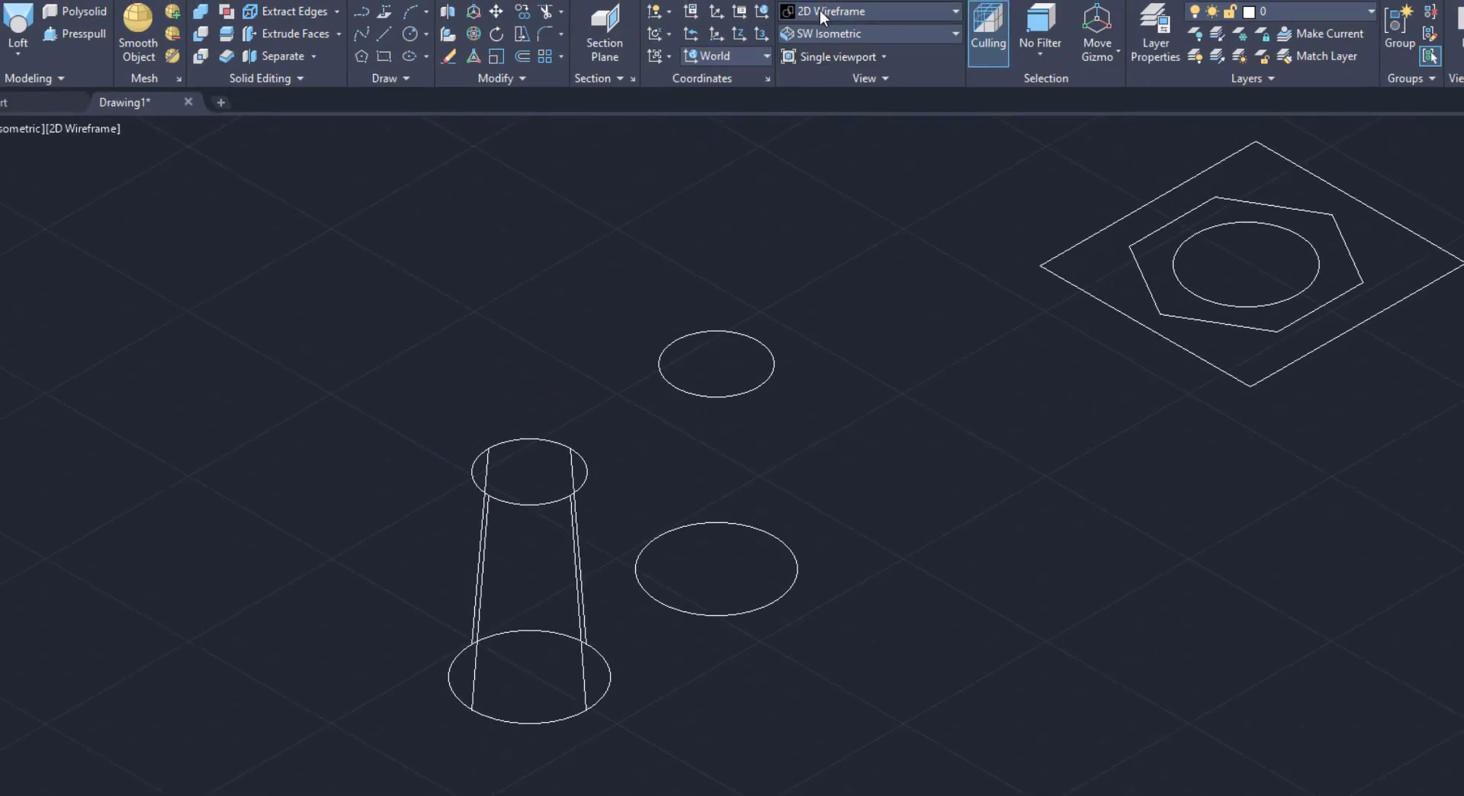
Switch the visual style to Shaded and check the lofted solid.
click(821, 11)
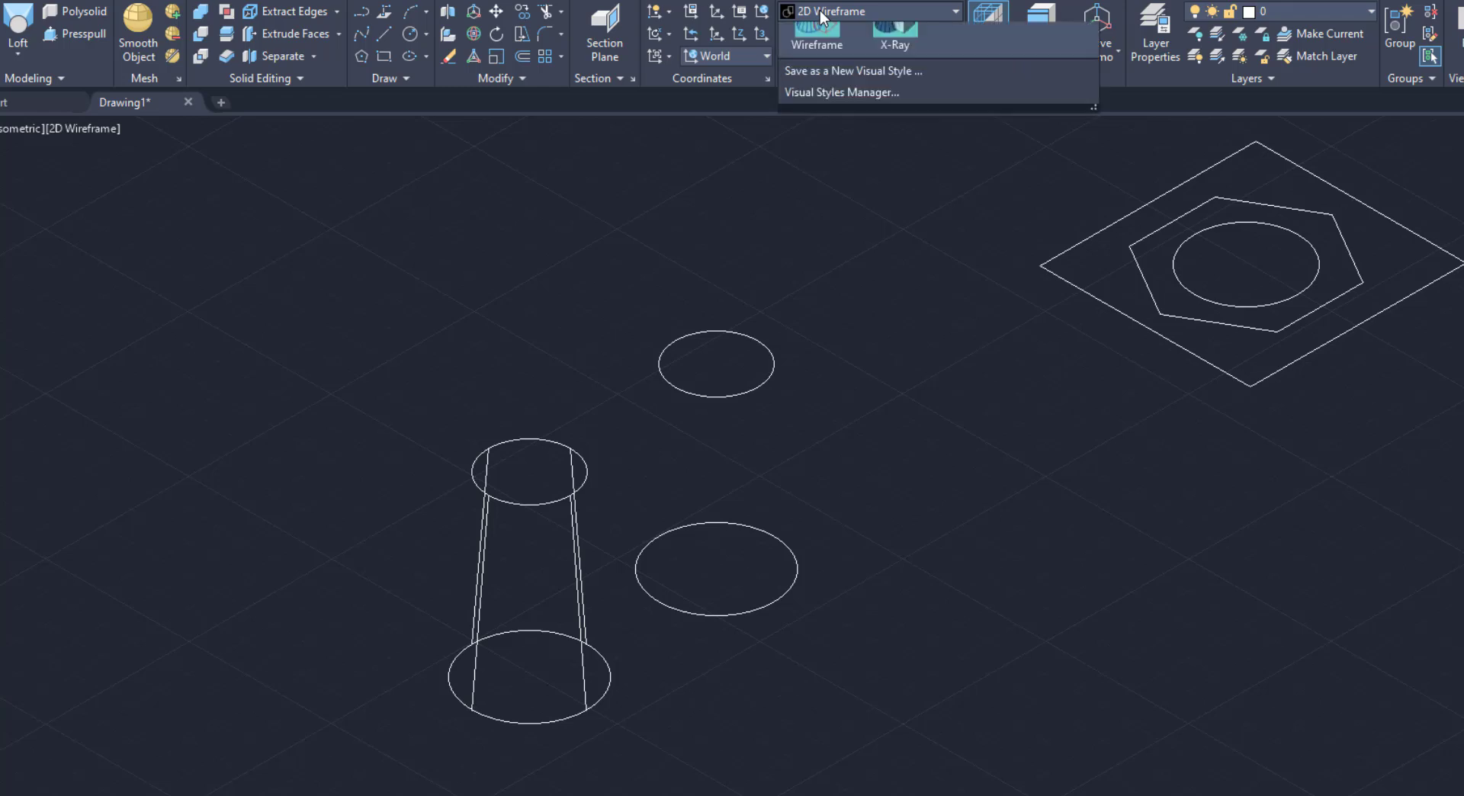
click(814, 124)
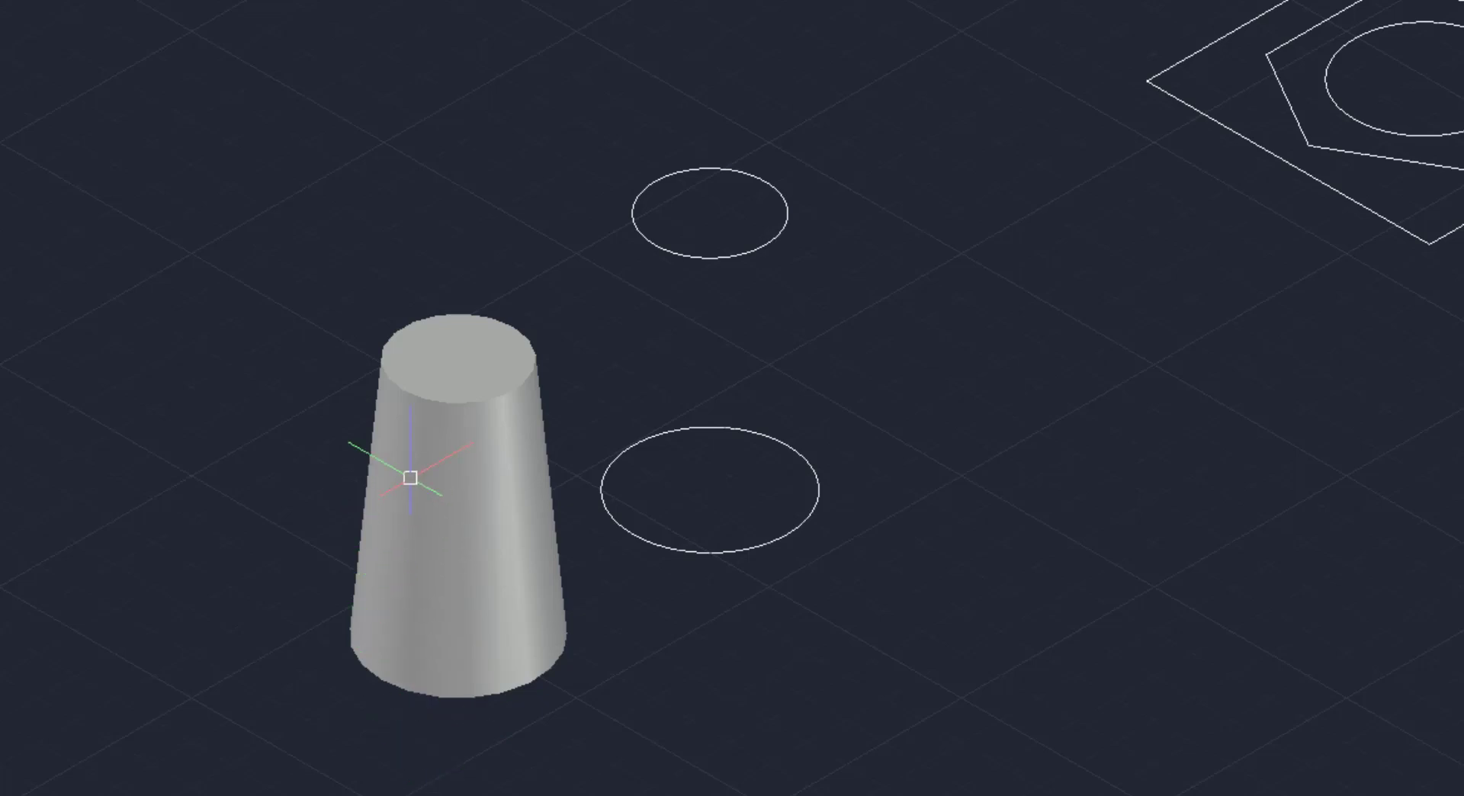
click(485, 557)
key(Escape)
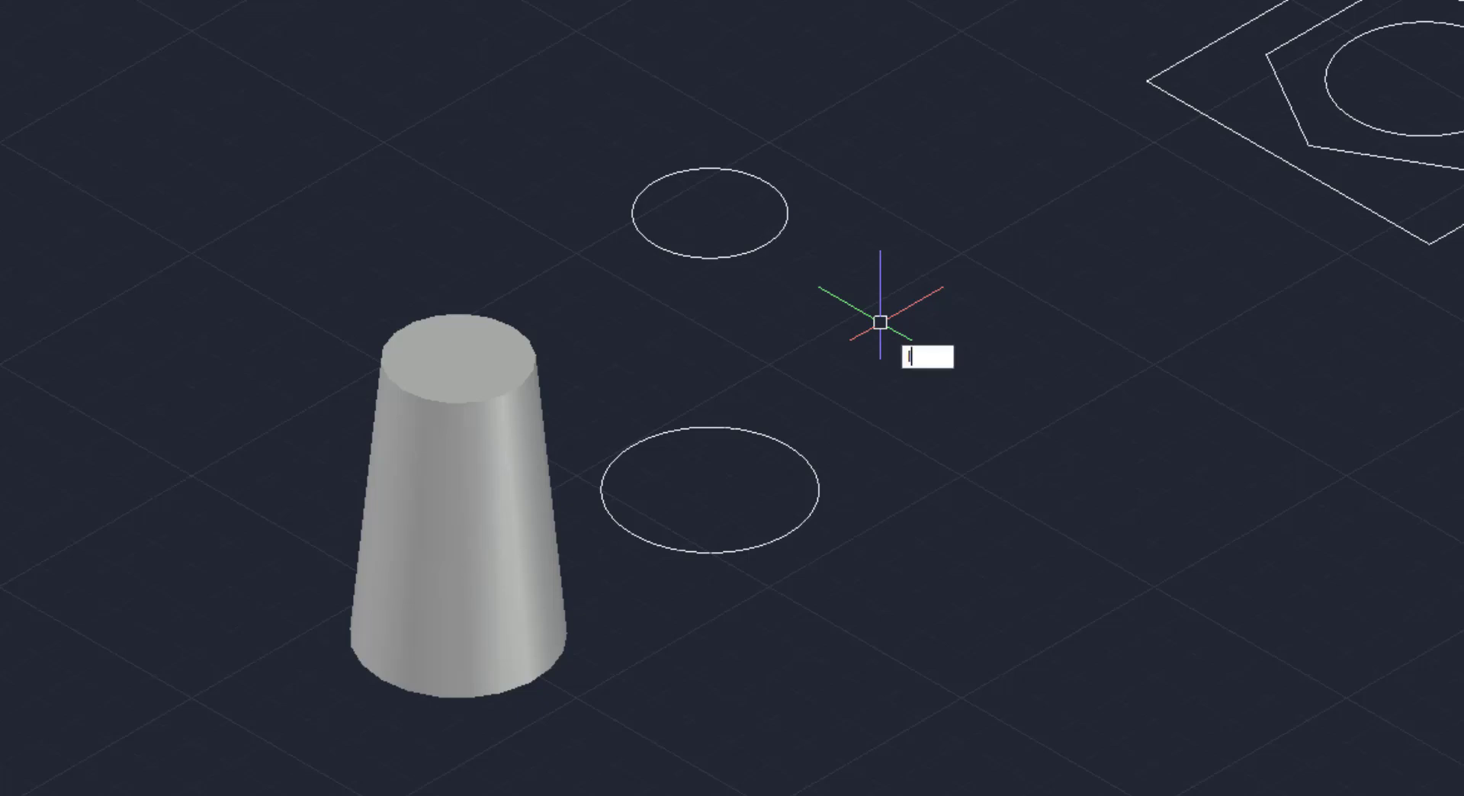
Draw a vertical line from the center of the second pair's lower circle to a point above its raised circle.
text(l)
key(Return)
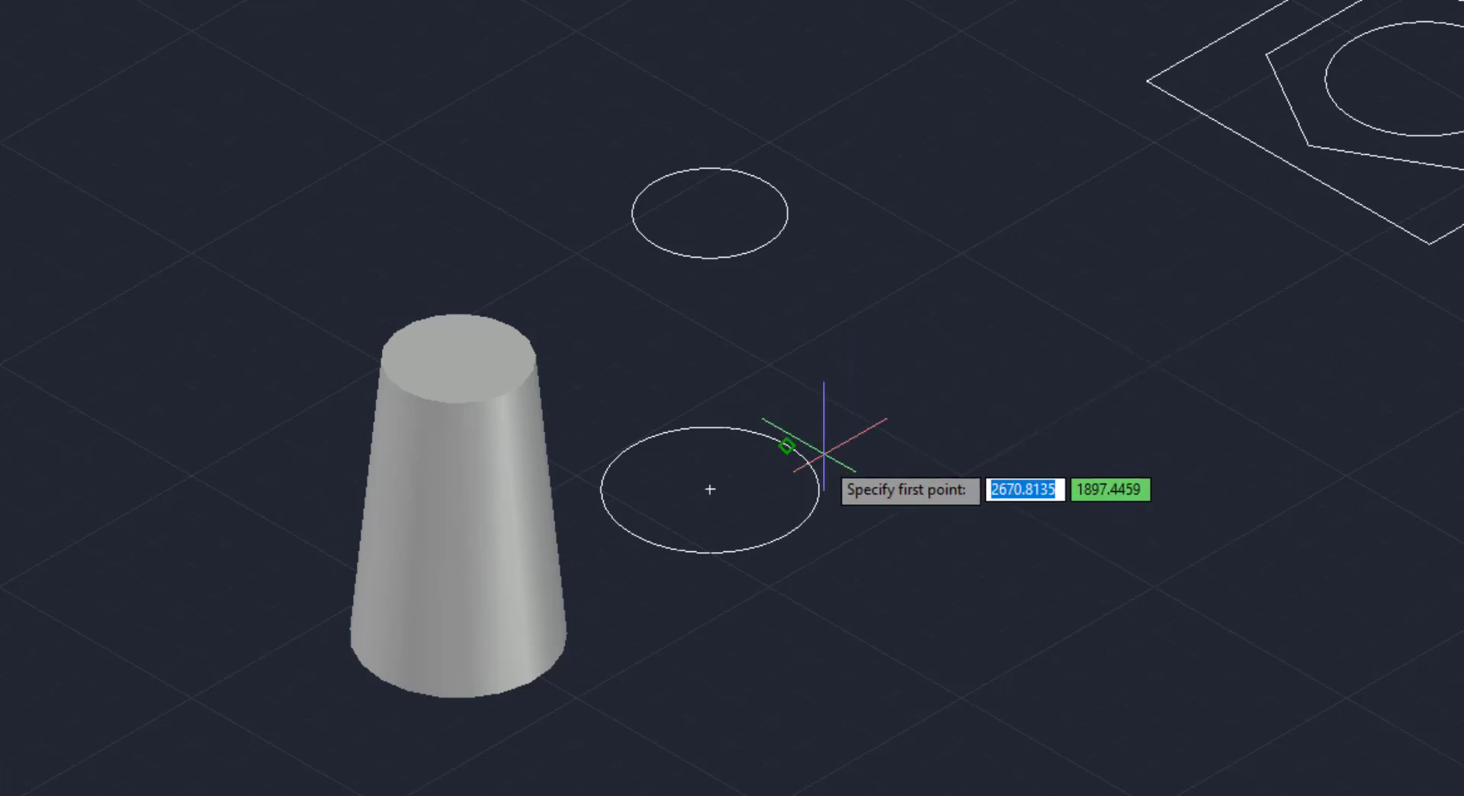
click(709, 488)
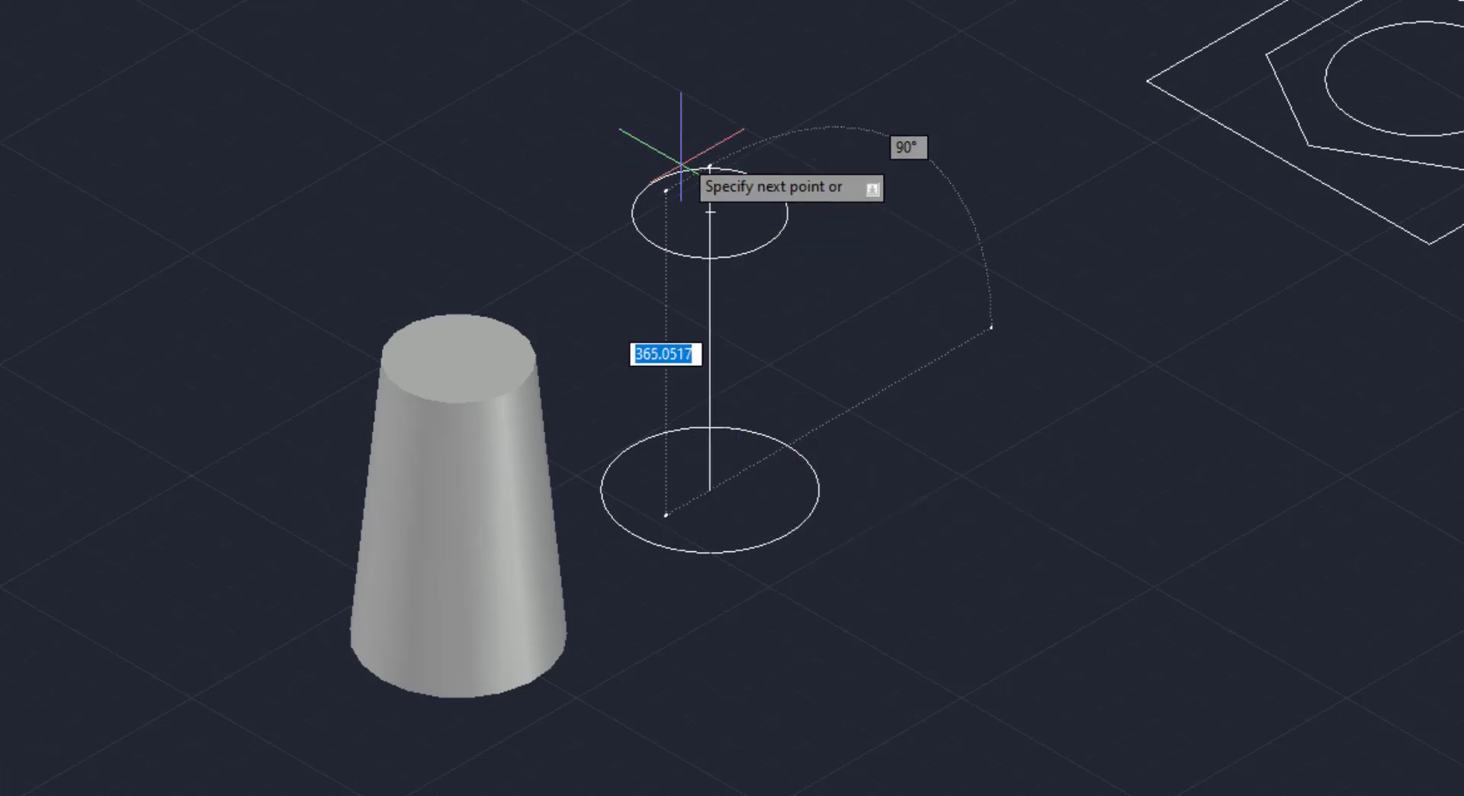
click(695, 60)
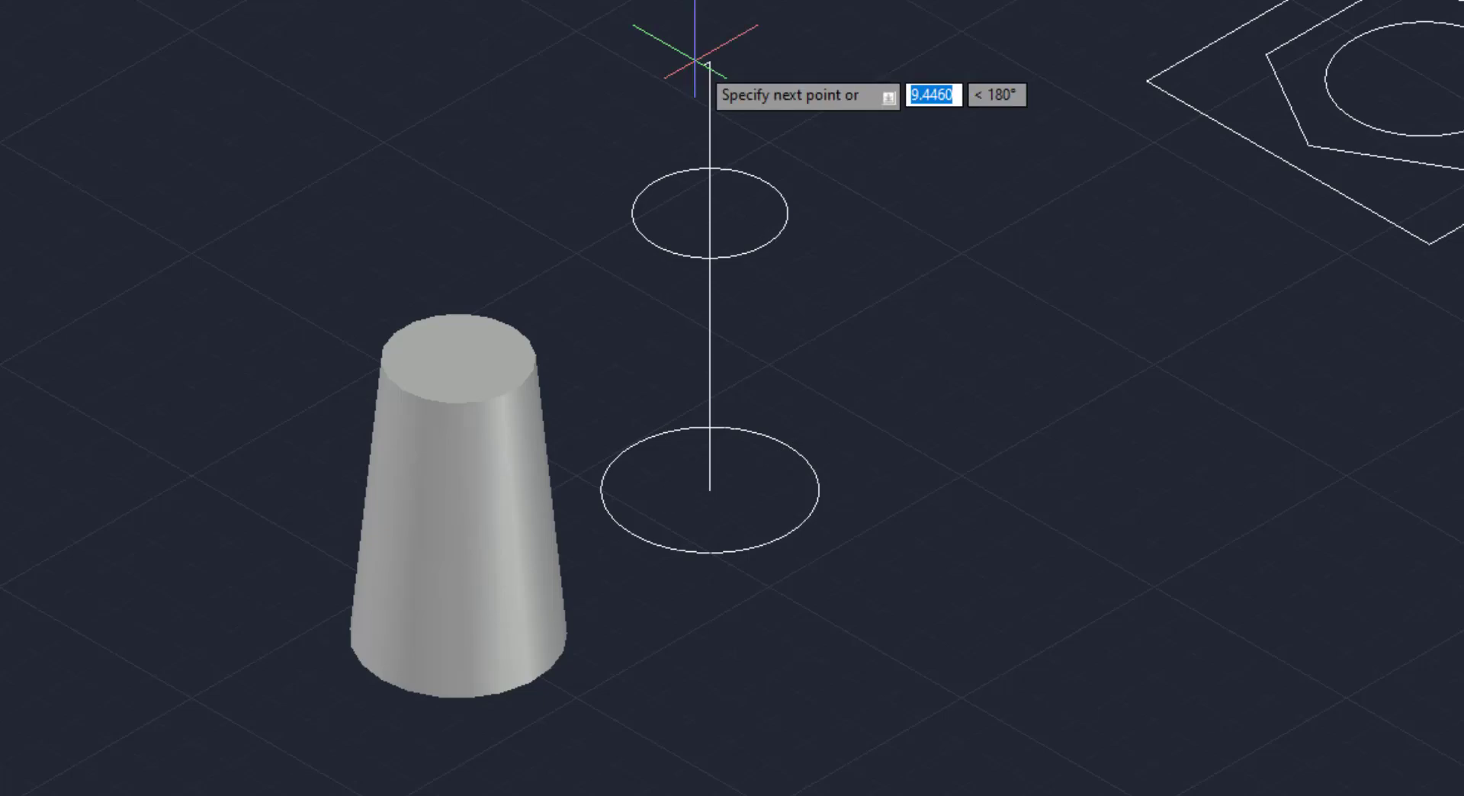
key(Return)
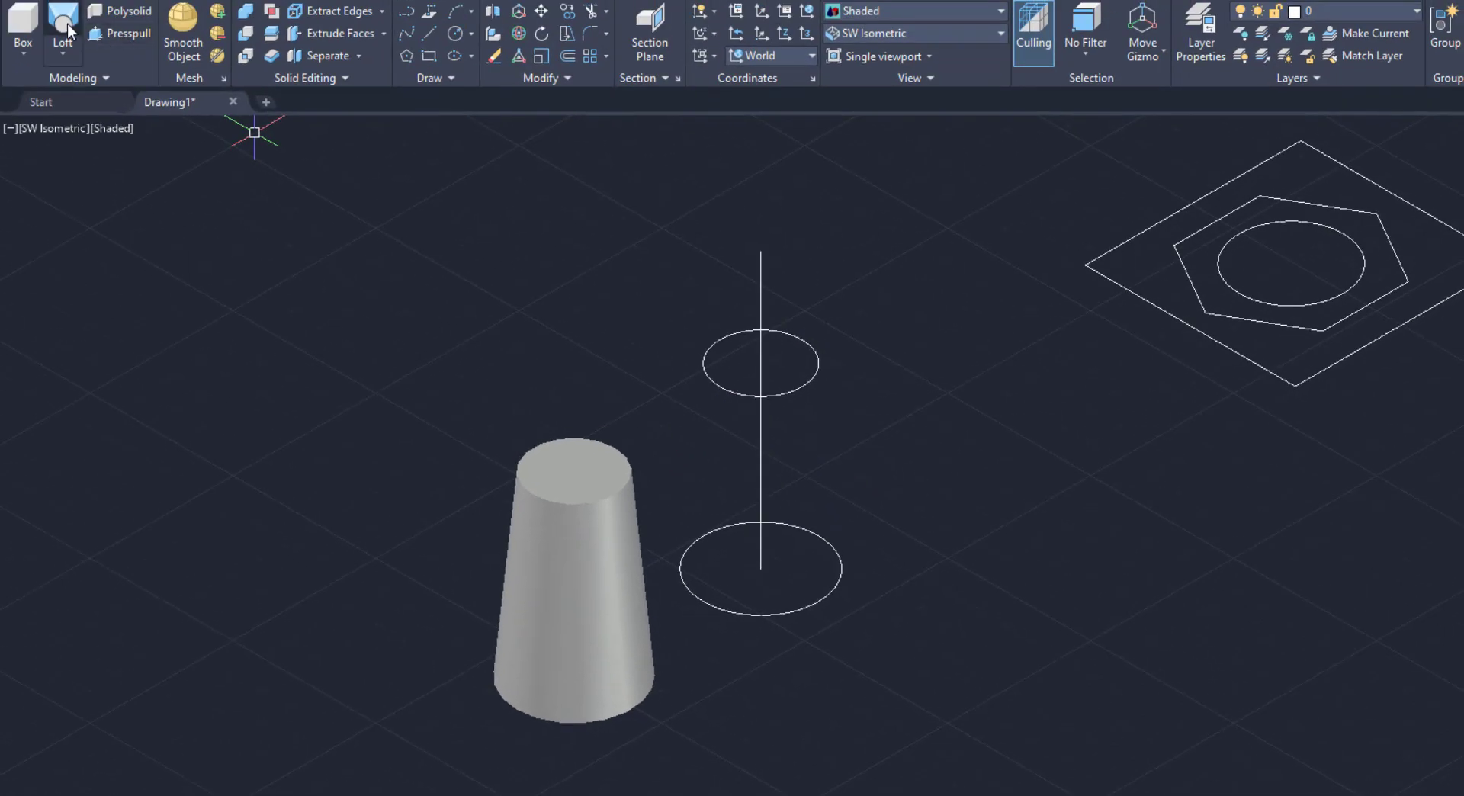
Loft a surface through the second pair's lower and raised circles, ending at the vertical line's upper endpoint, using cross sections only.
click(64, 27)
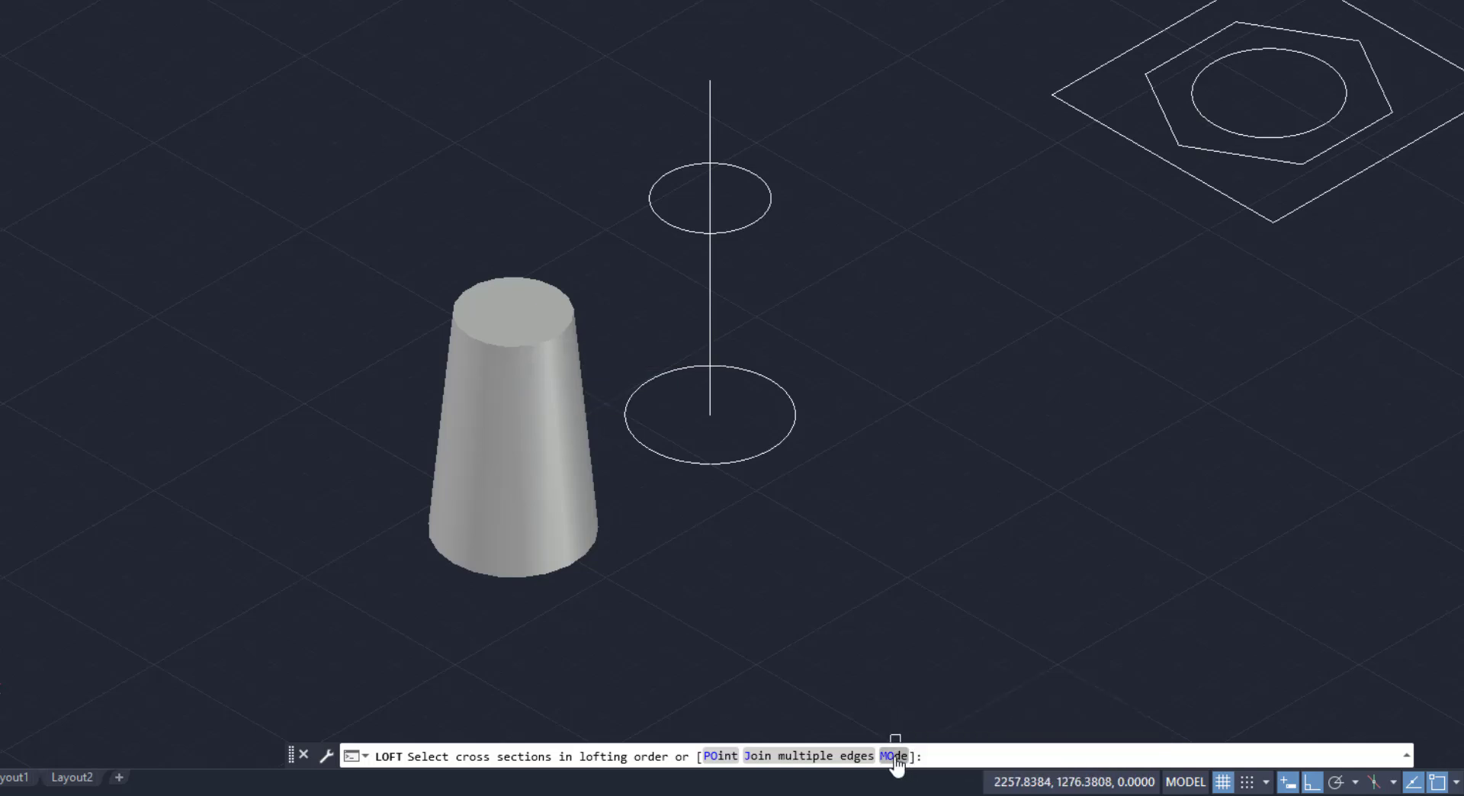
click(893, 757)
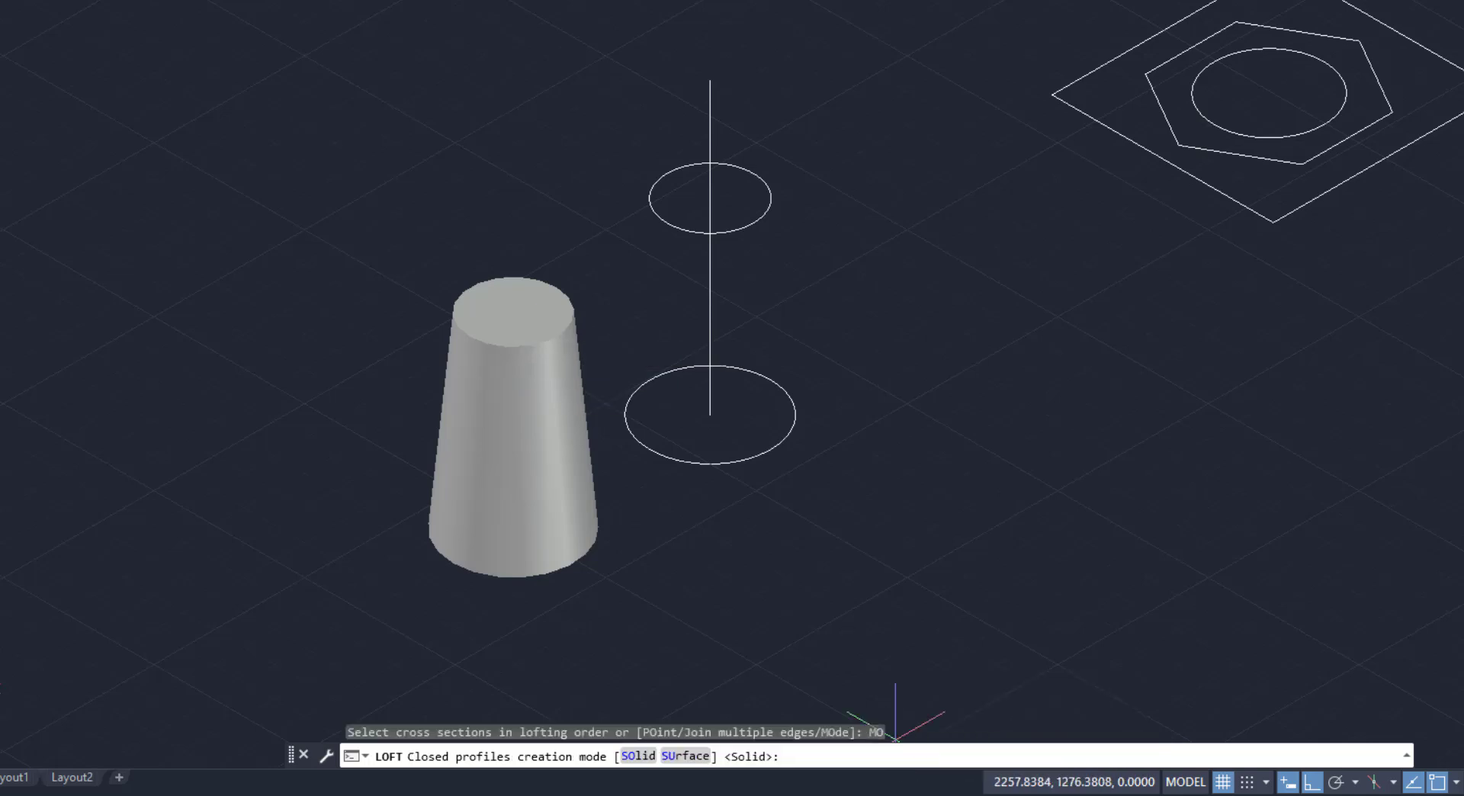
click(686, 756)
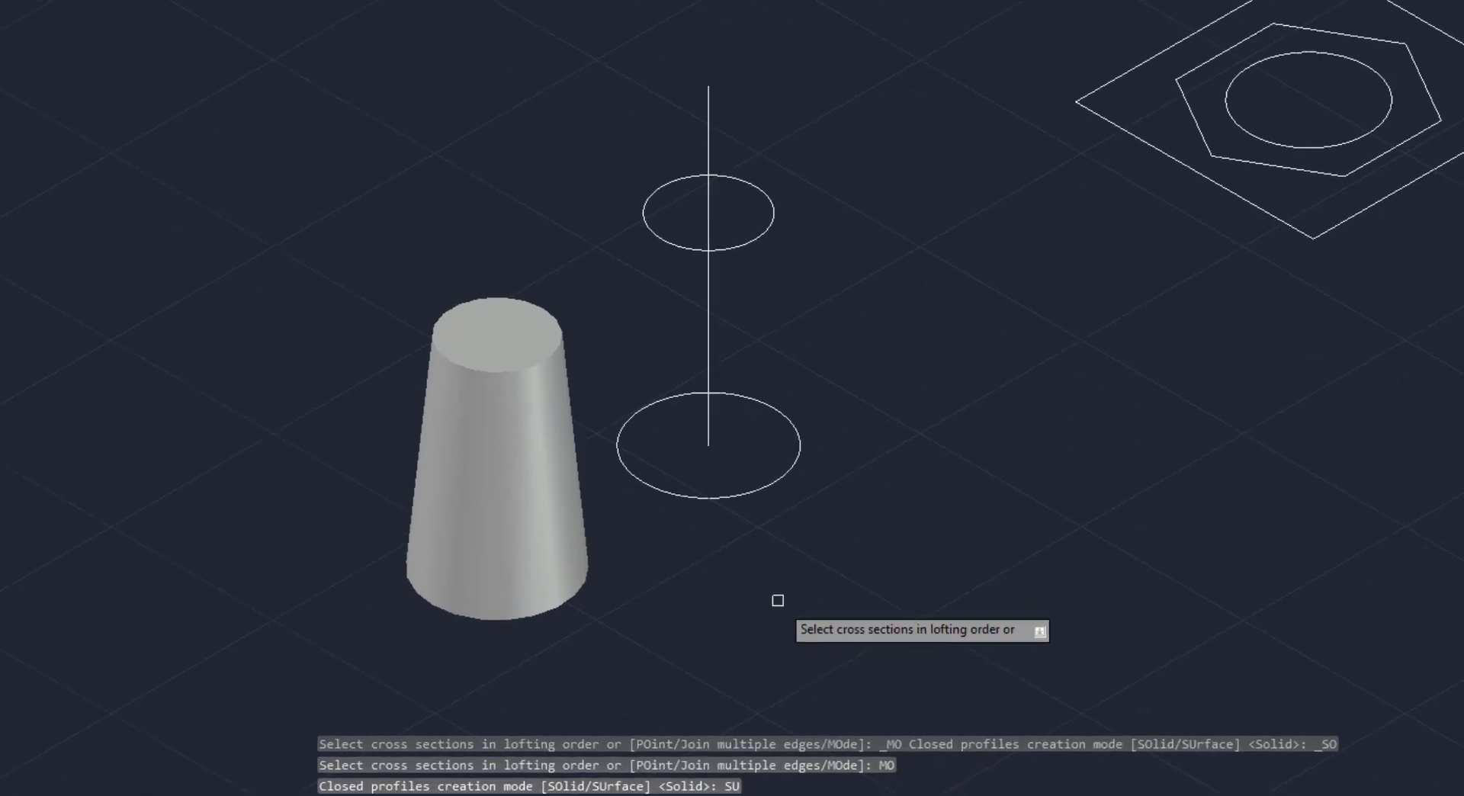
click(777, 557)
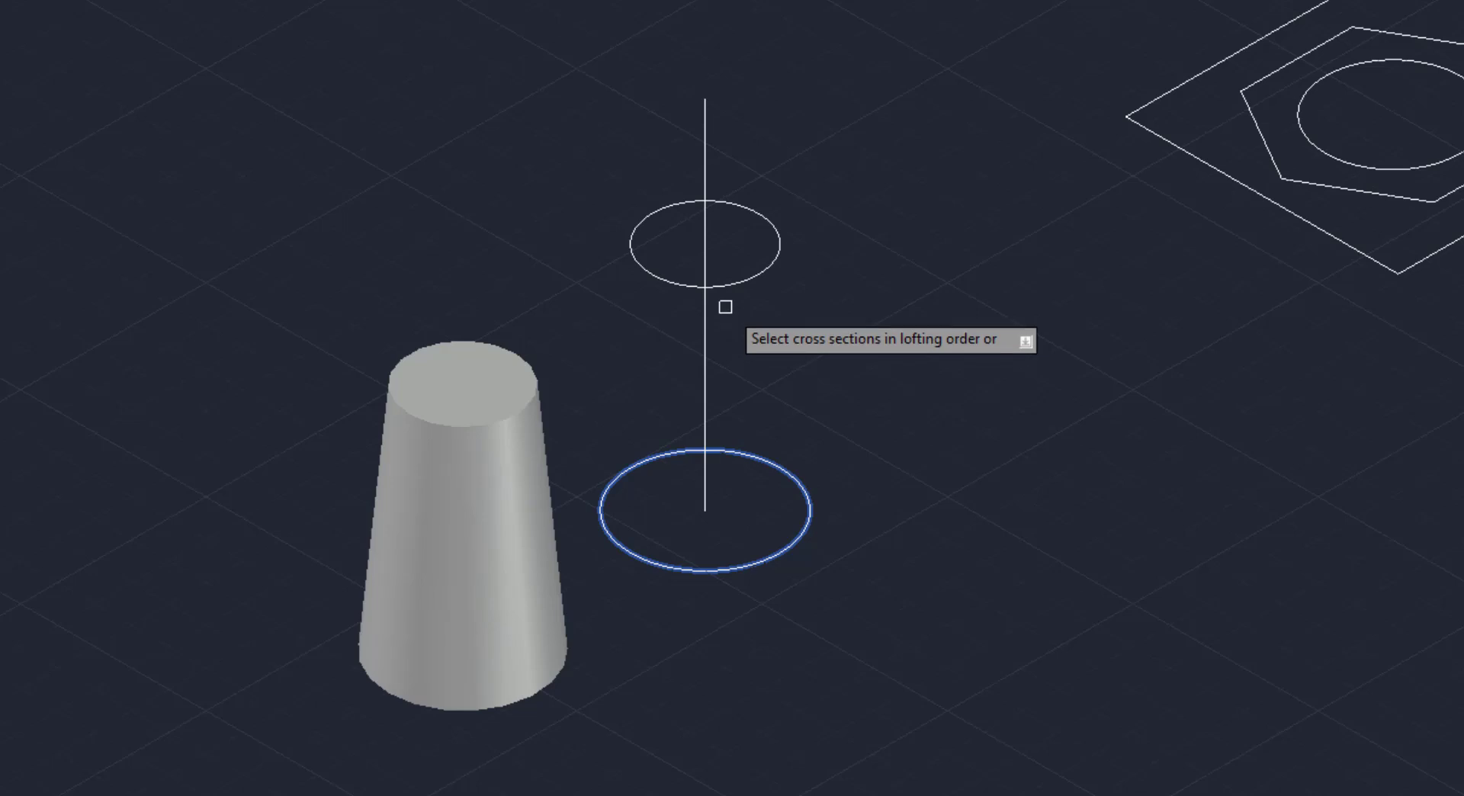
click(726, 286)
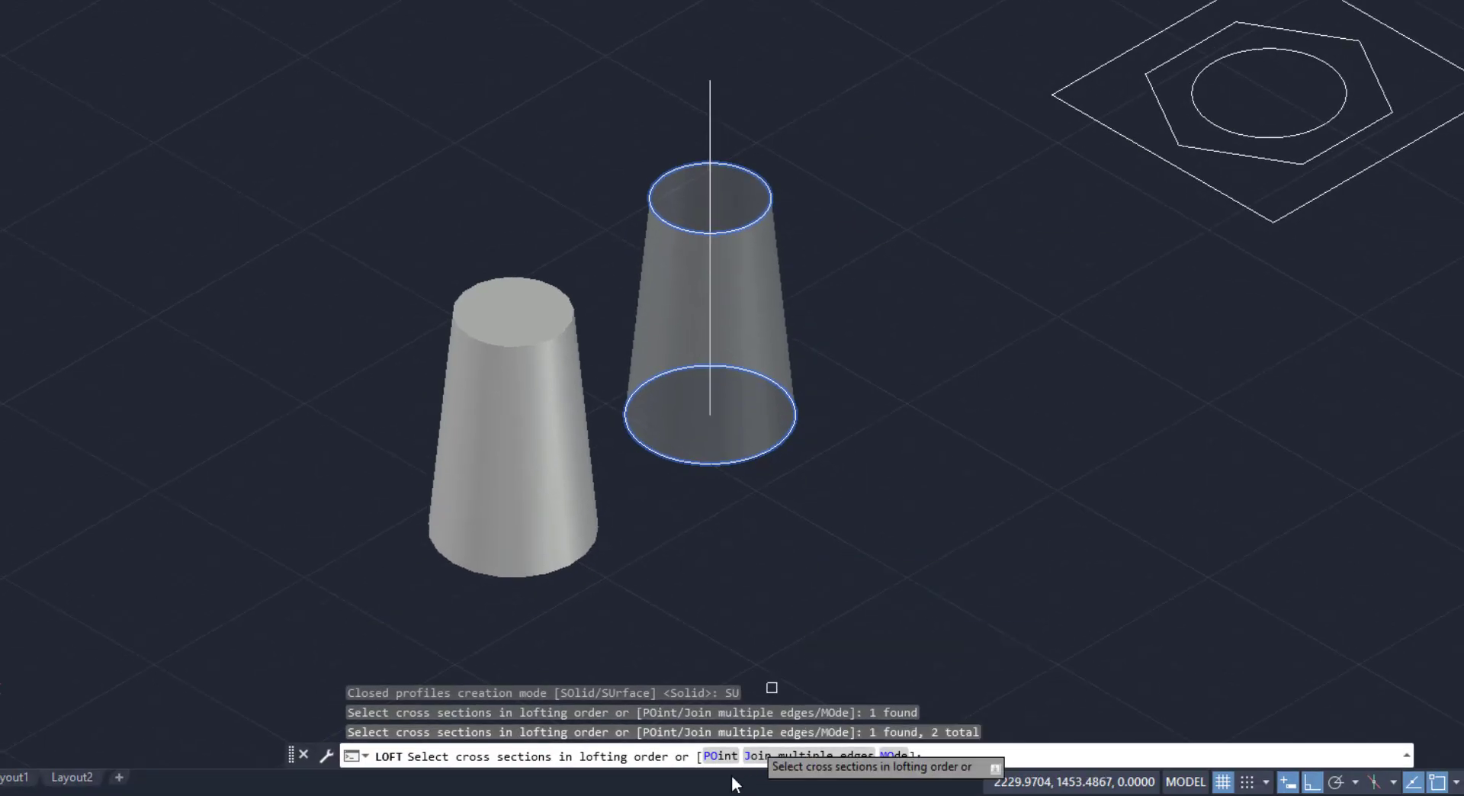
click(716, 757)
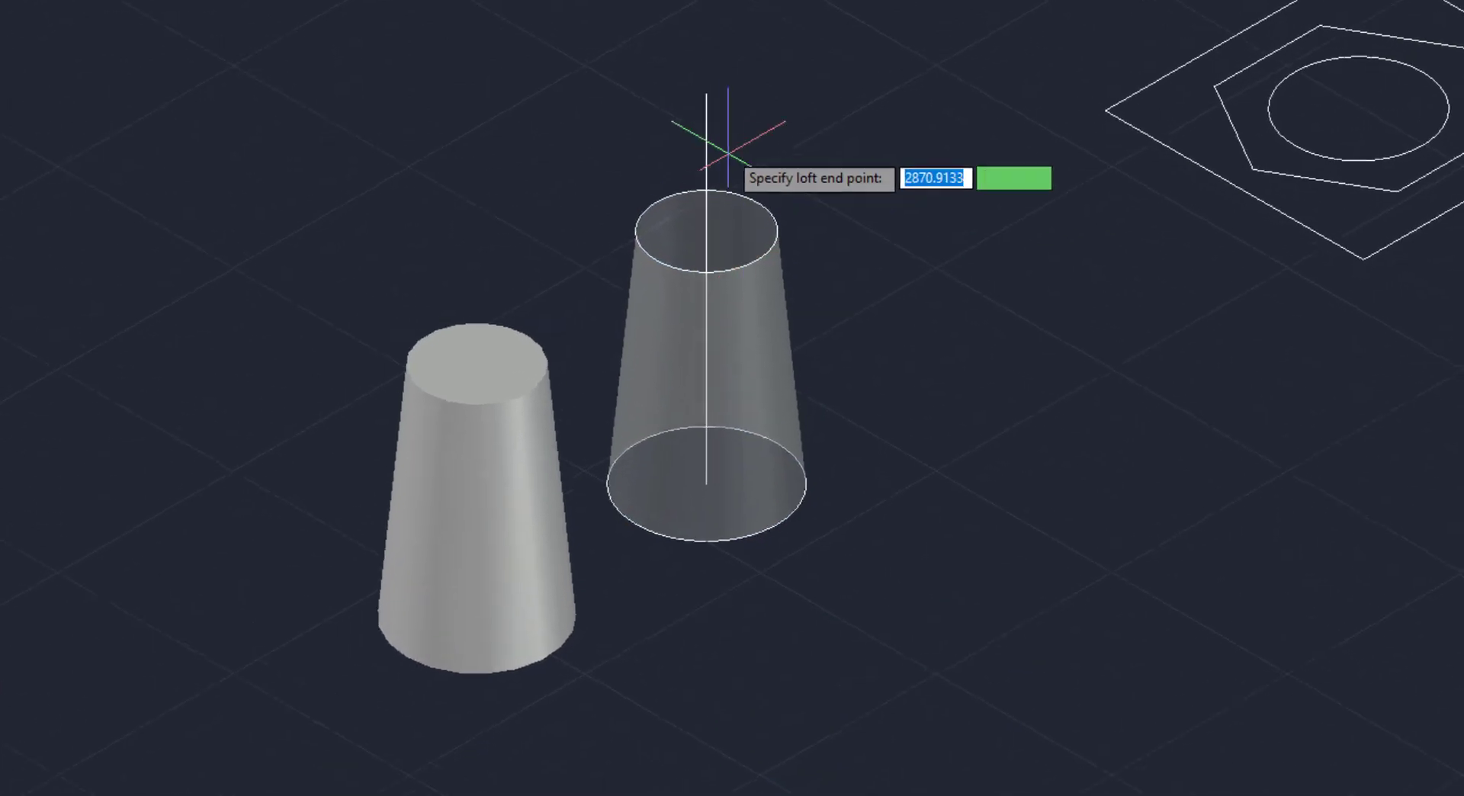
click(700, 99)
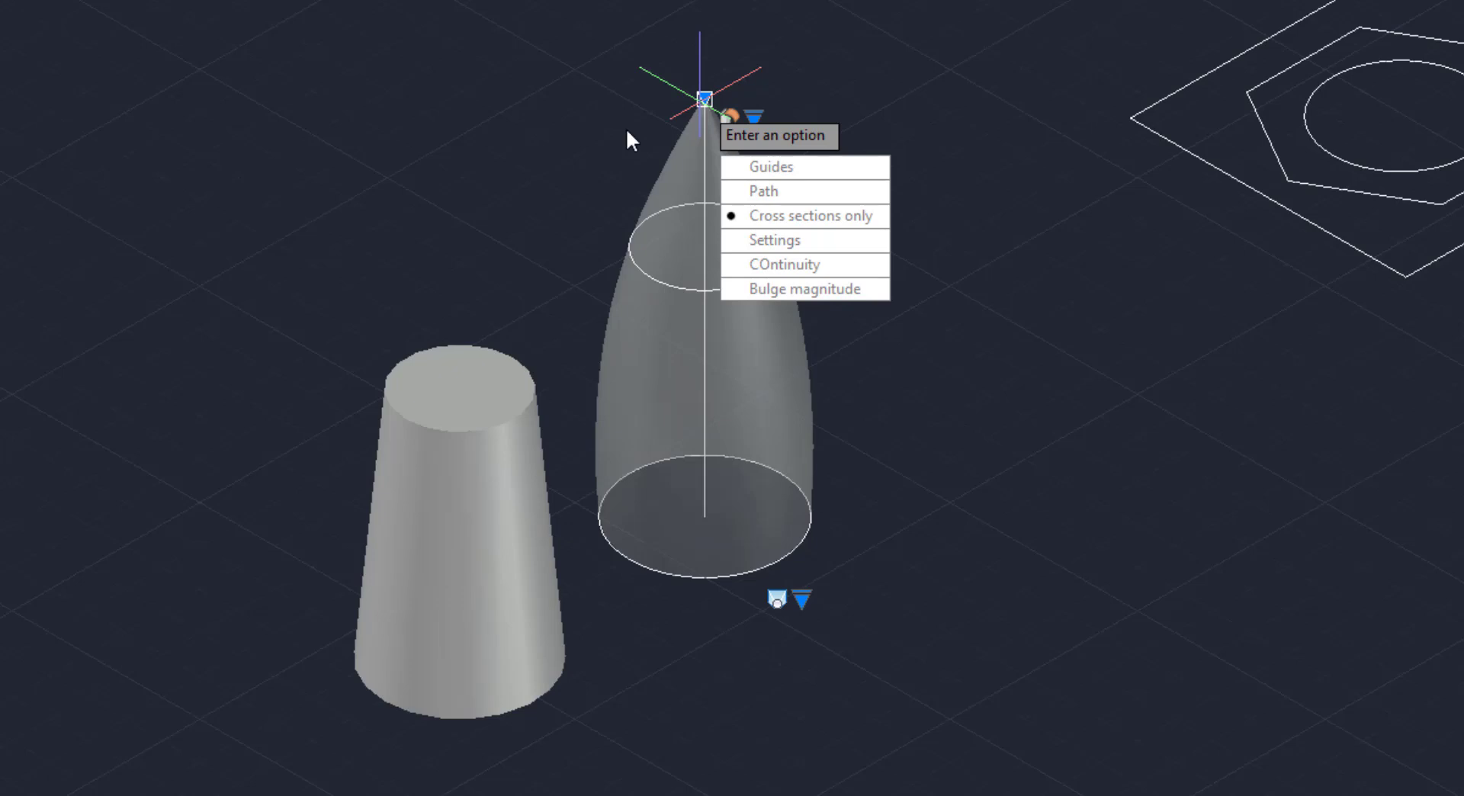
key(Return)
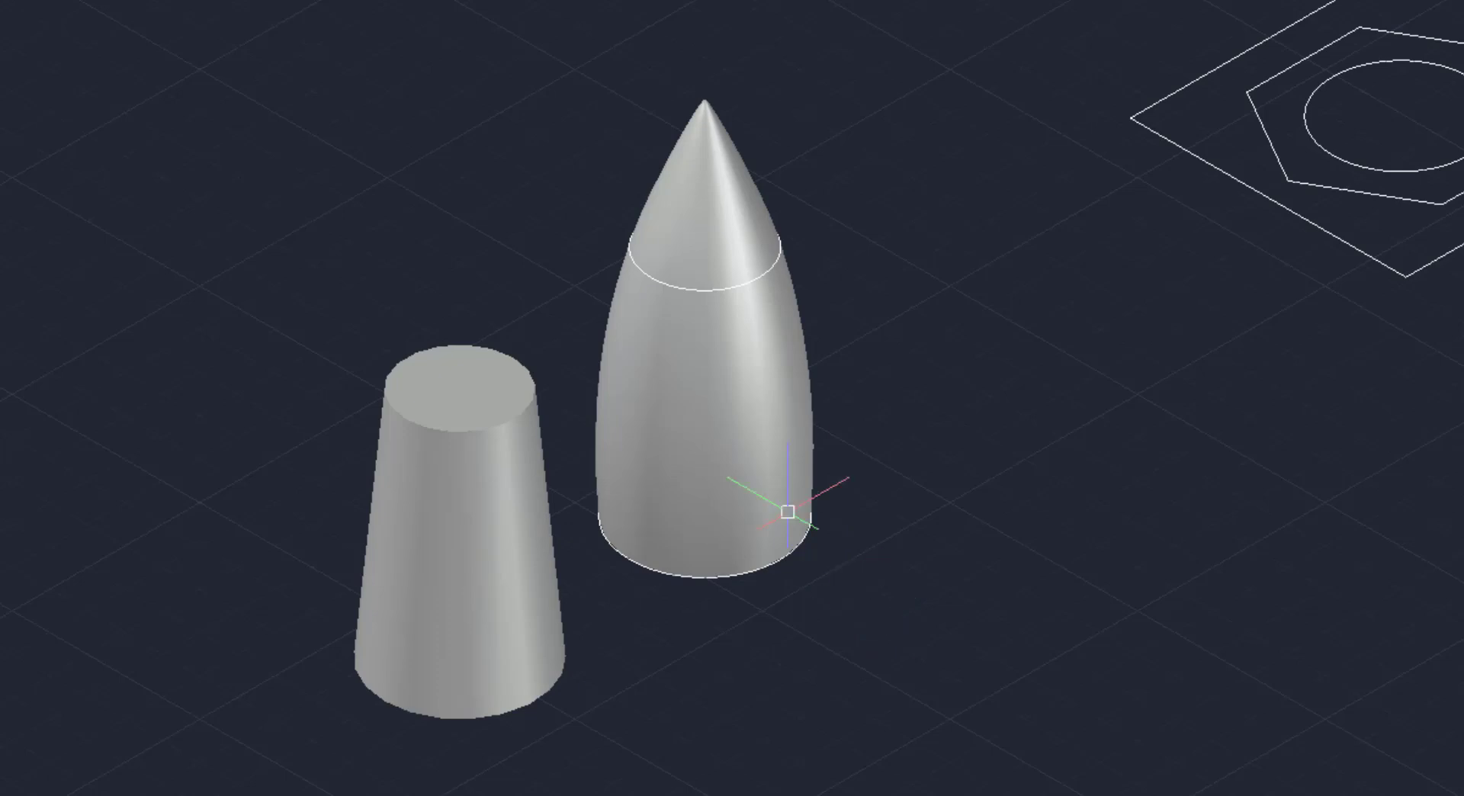
Change the pointed loft surface from Smooth Fit to Ruled.
click(723, 387)
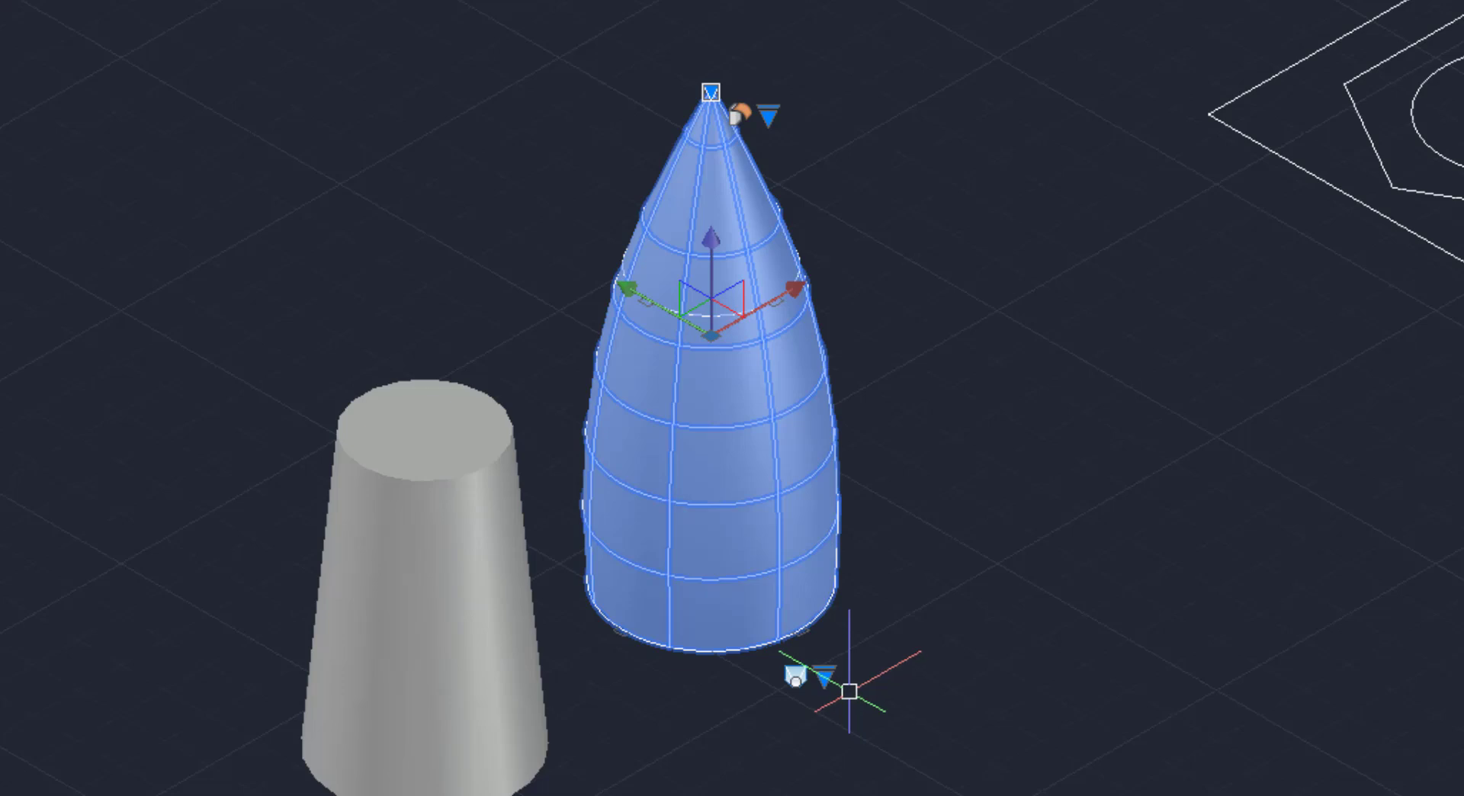
click(828, 675)
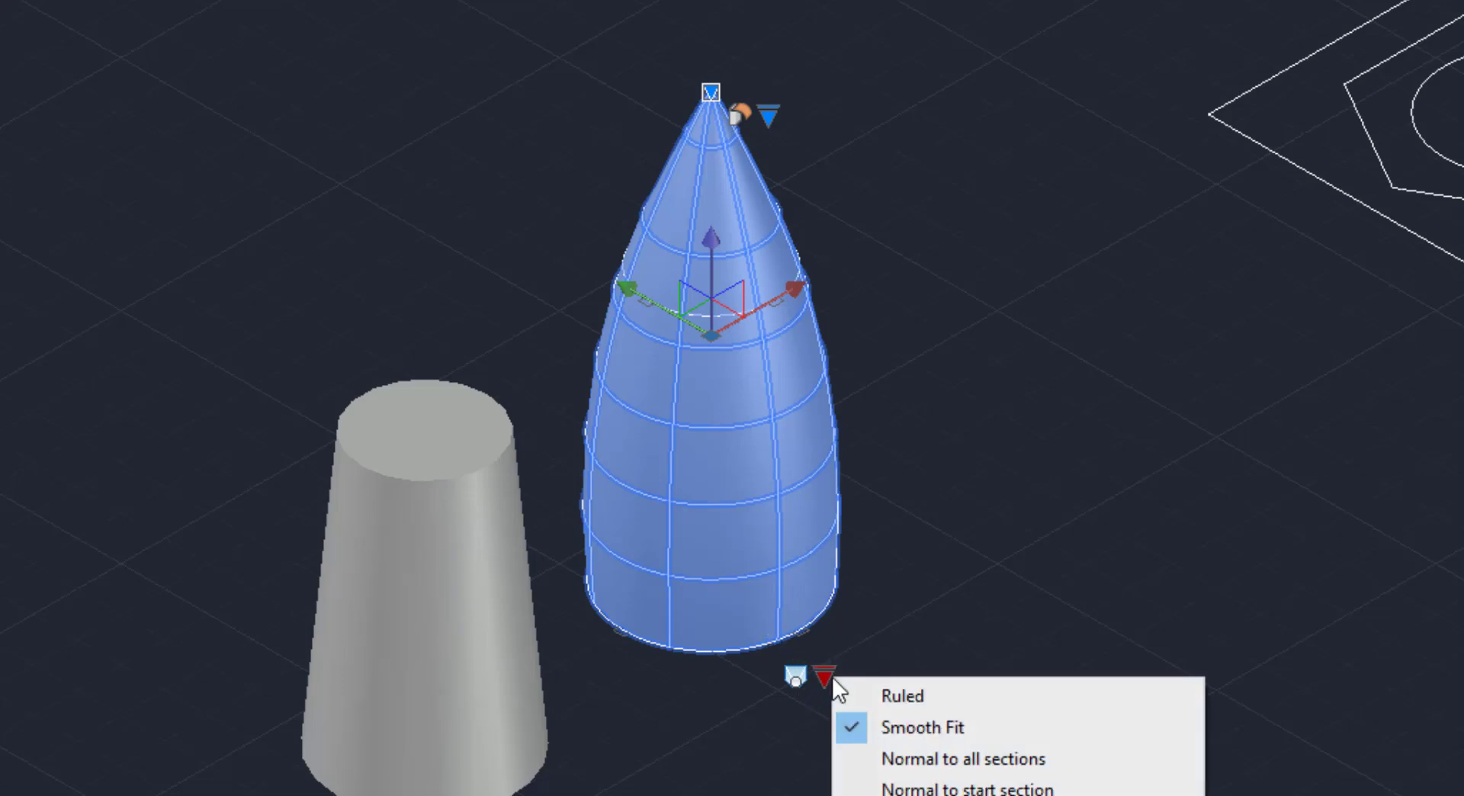
click(907, 693)
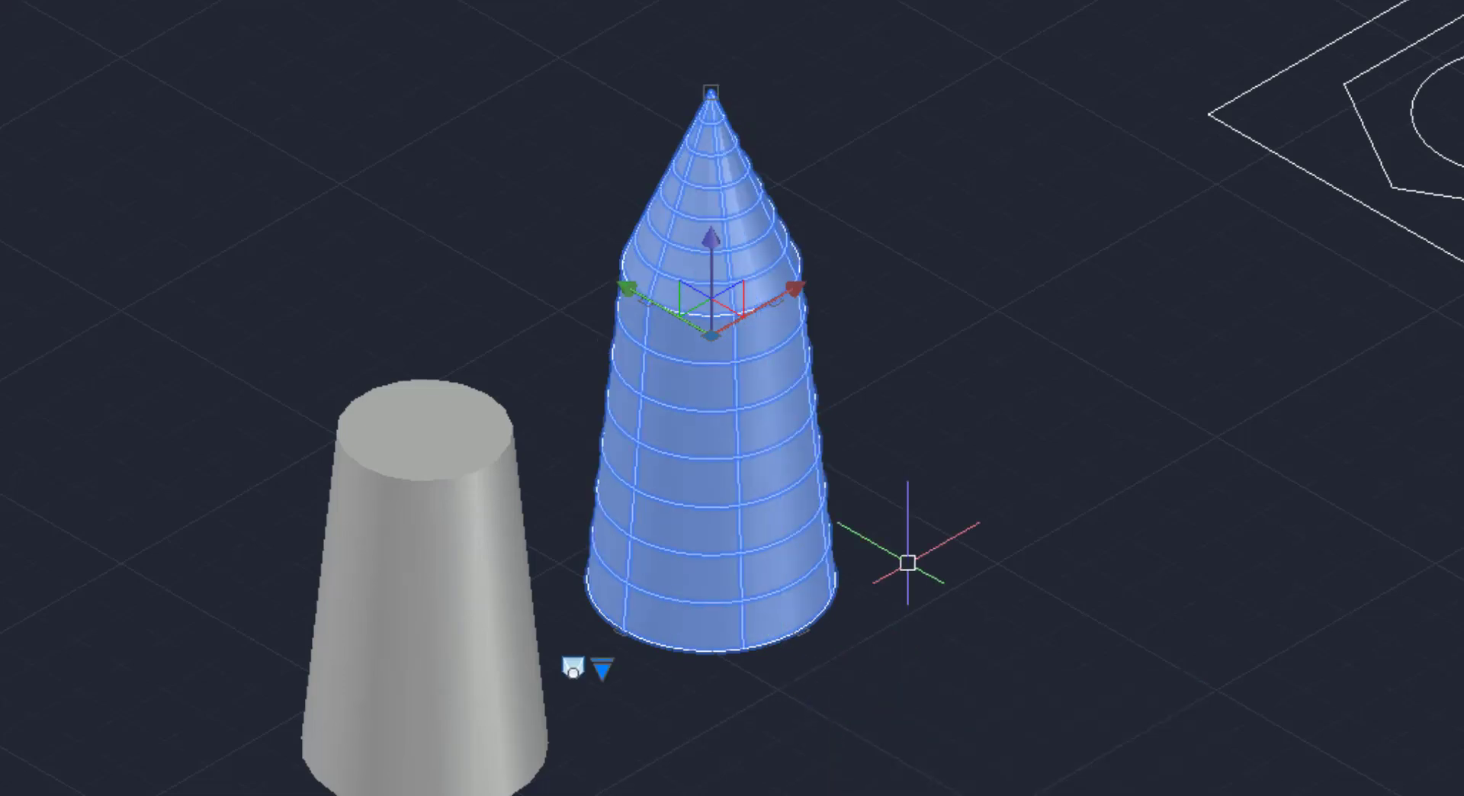
key(Escape)
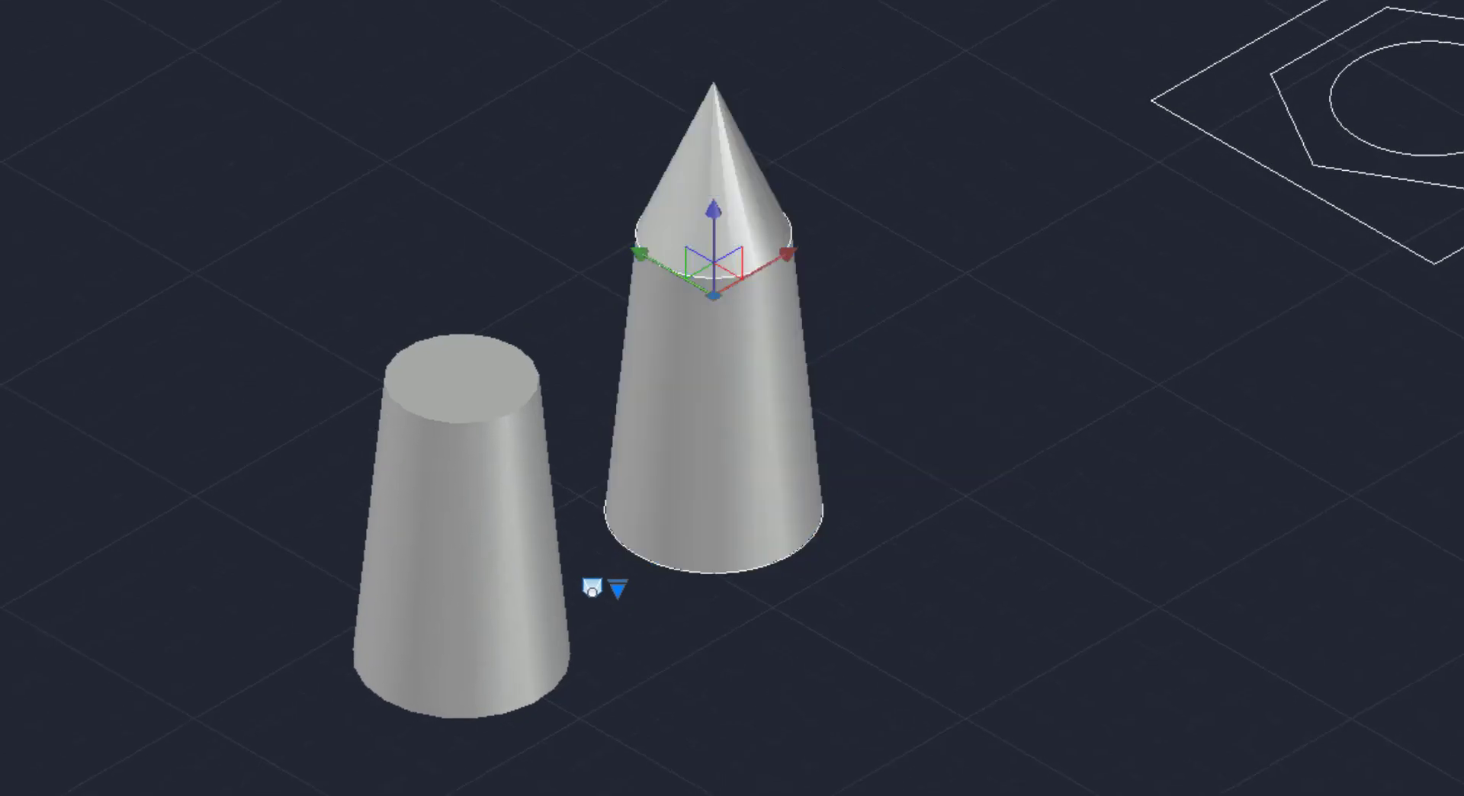
Set the pointed loft surface to Normal to all sections, and finally to Normal to end section.
click(780, 400)
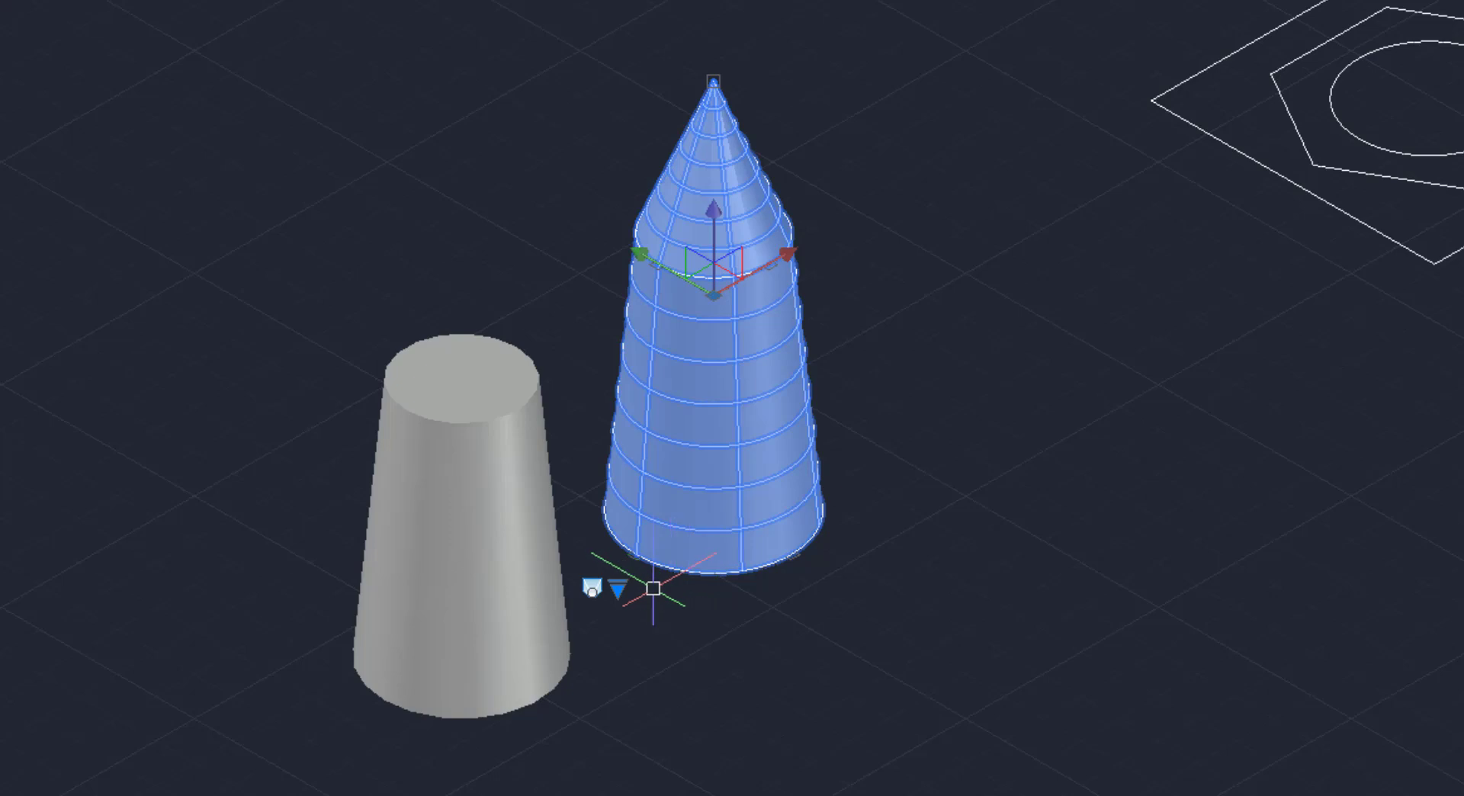
click(618, 587)
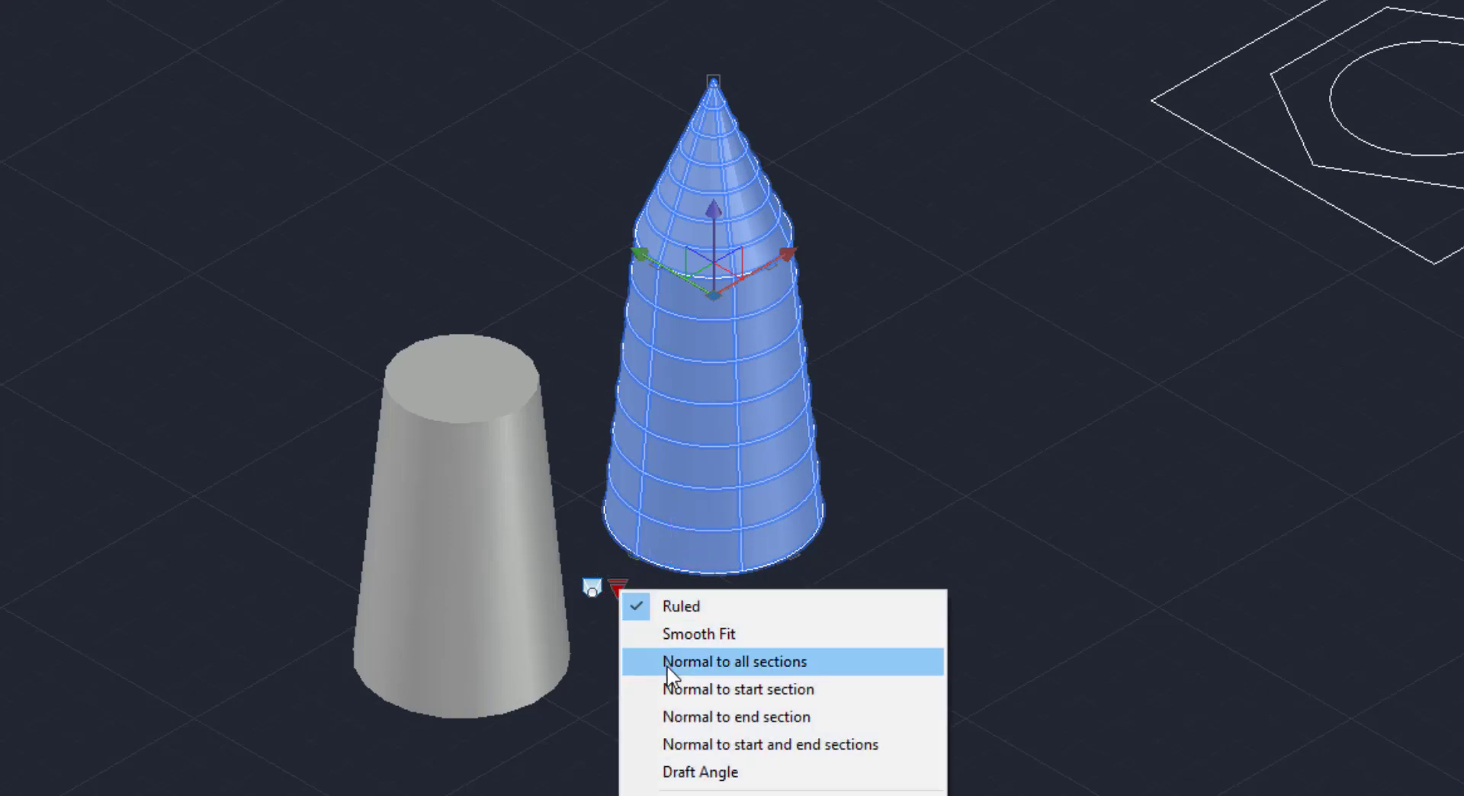
click(697, 668)
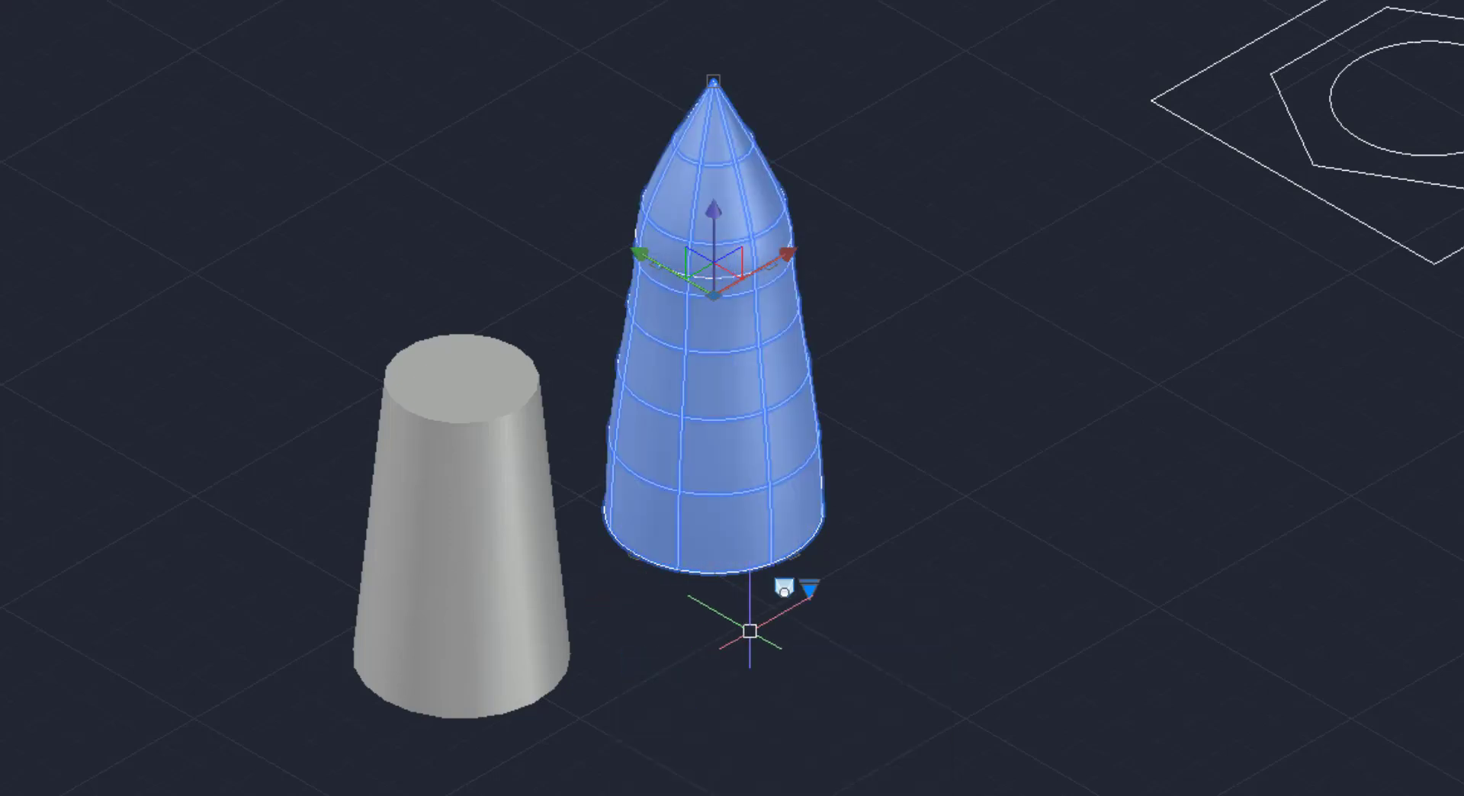
click(808, 591)
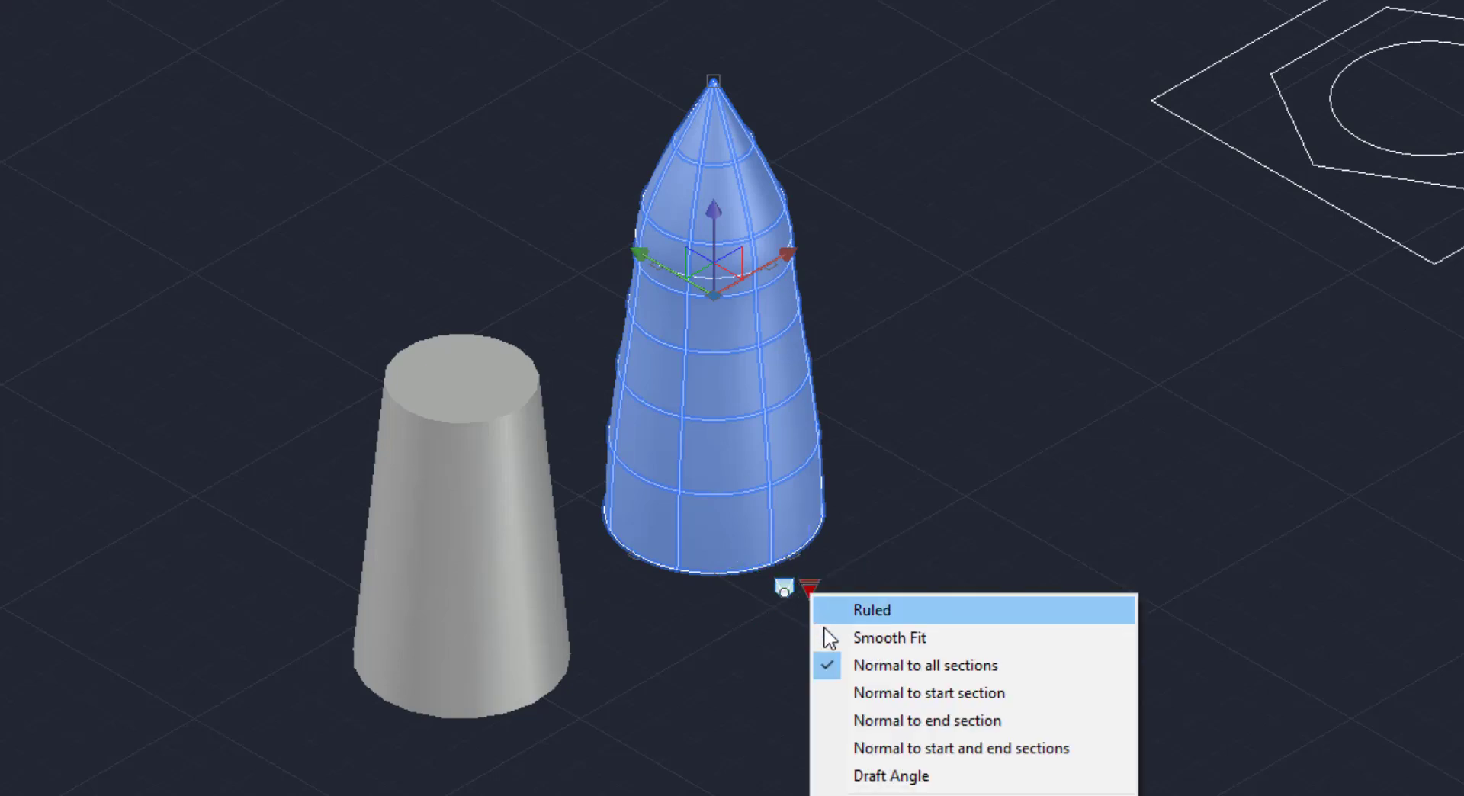
click(879, 717)
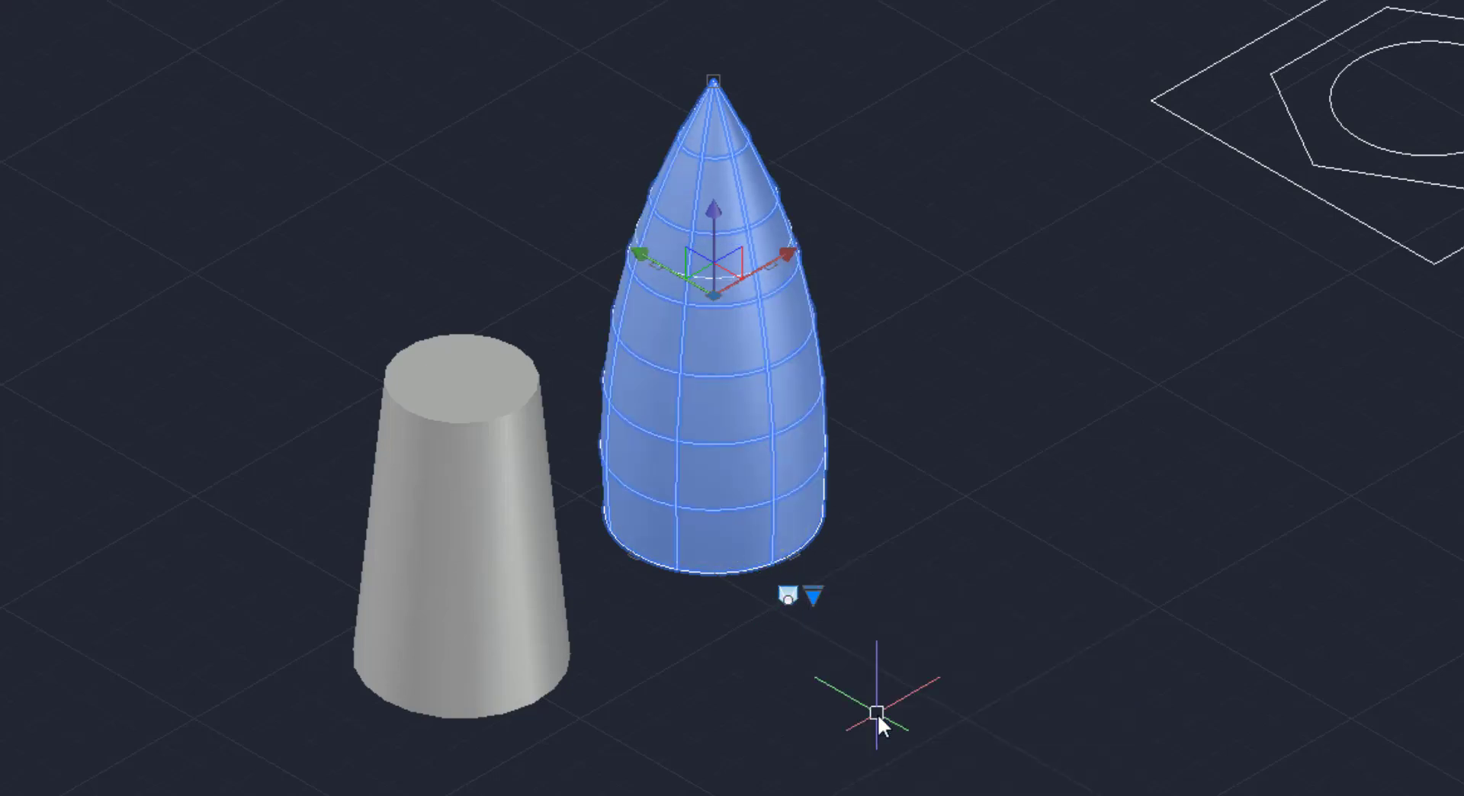
key(Escape)
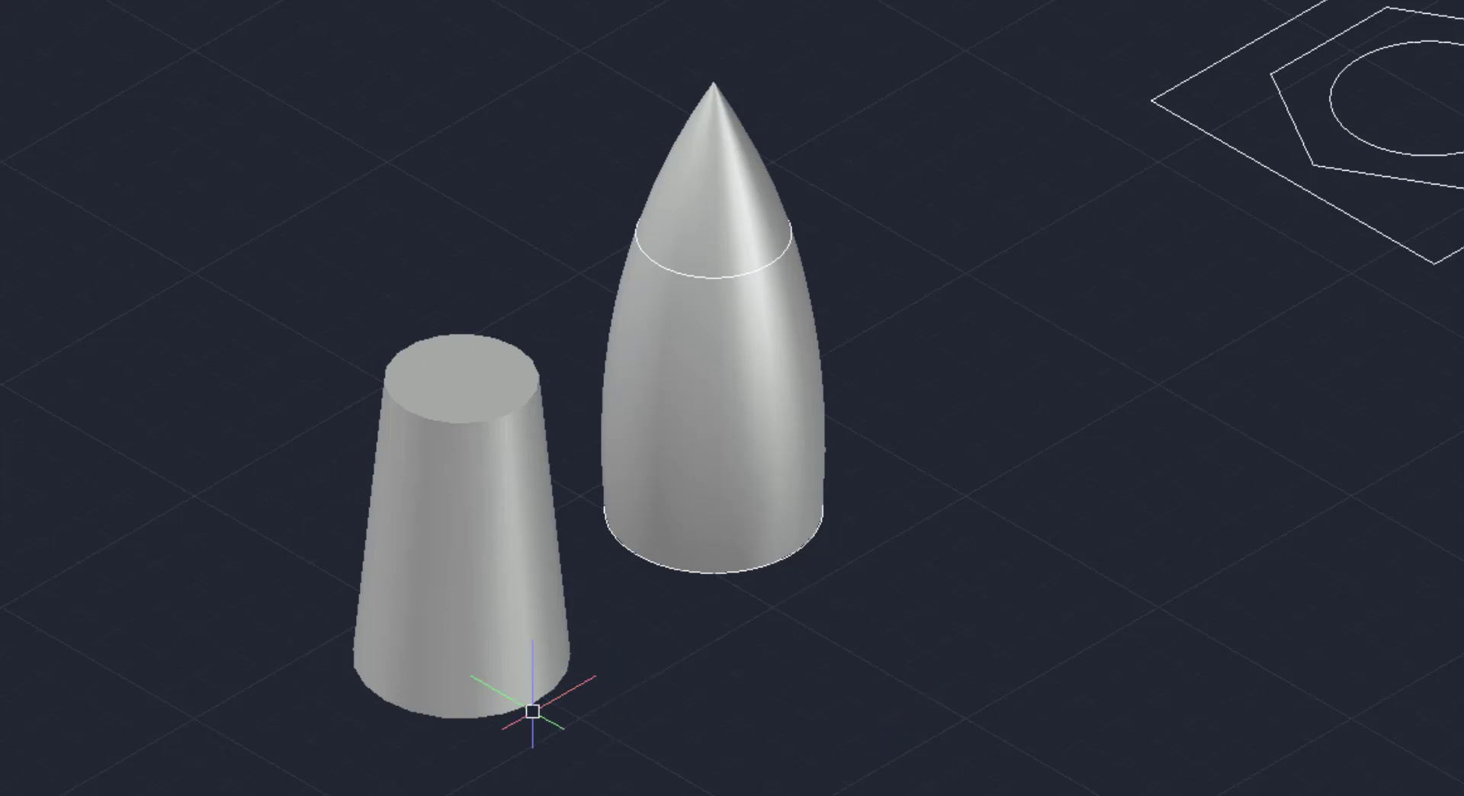
Copy the circle inside the hexagon straight up along Z, above the rectangle, and delete the original circle.
scroll(483, 739, down, 3)
scroll(987, 427, up, 4)
scroll(697, 632, down, 2)
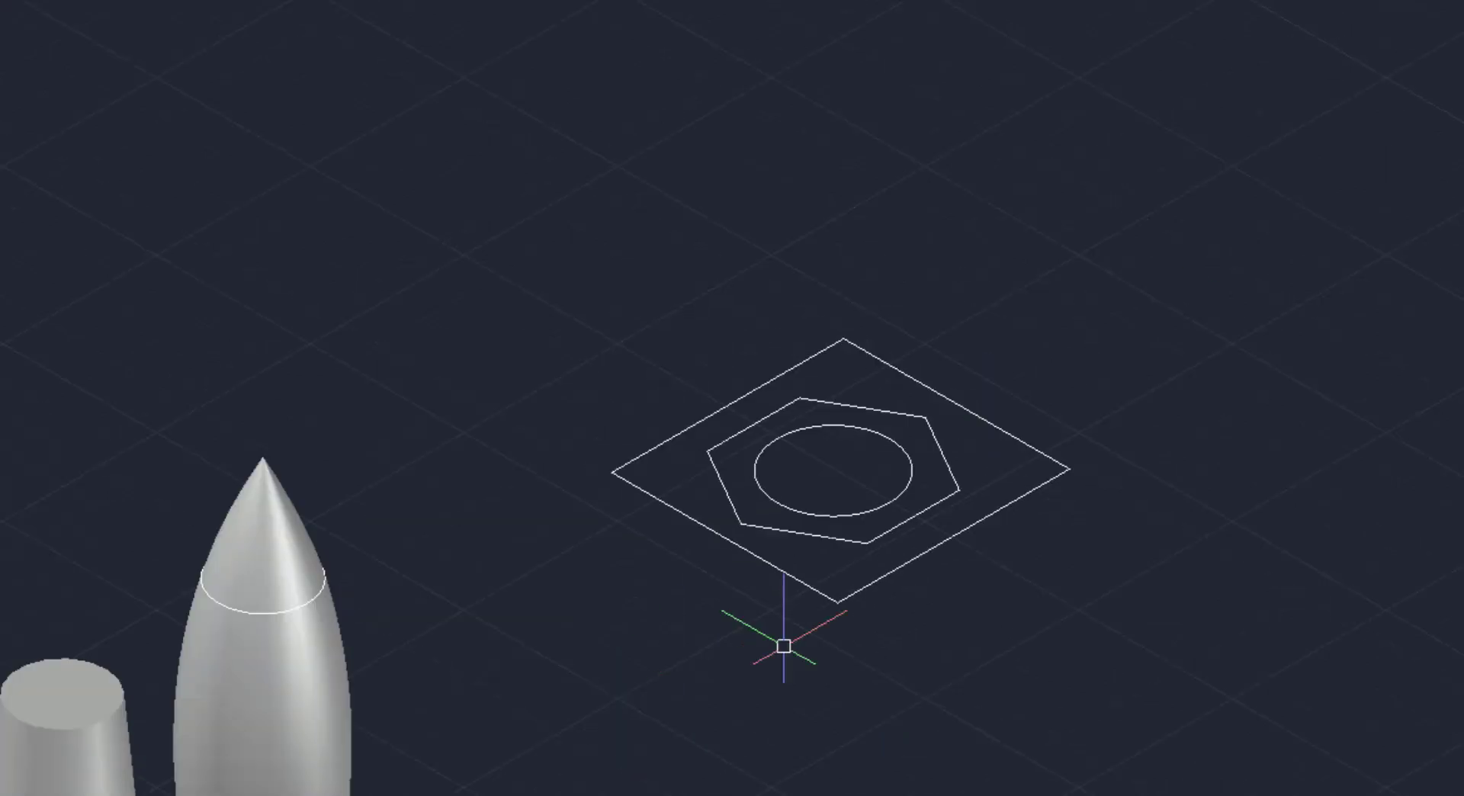
text(co)
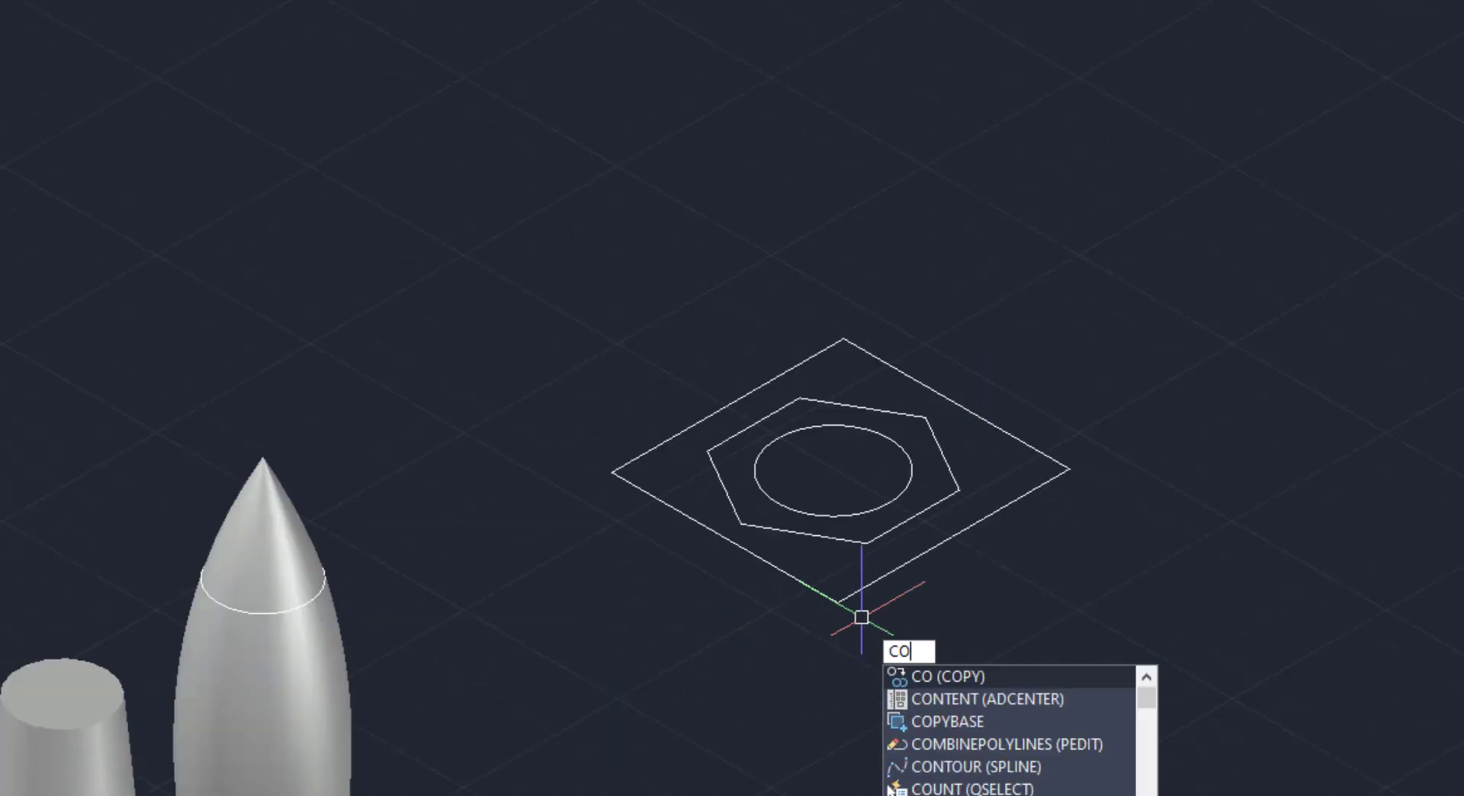
key(Return)
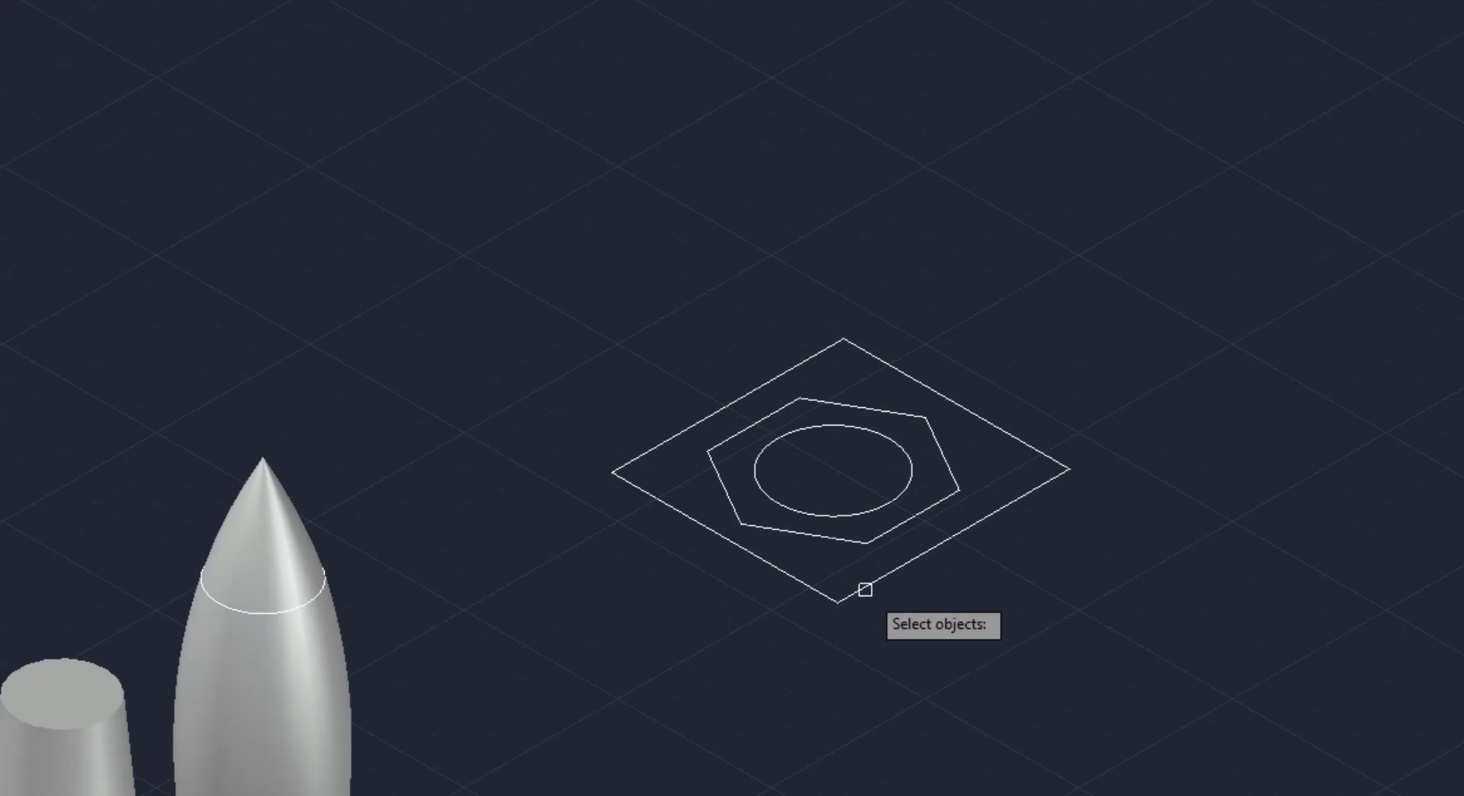
click(888, 502)
key(Return)
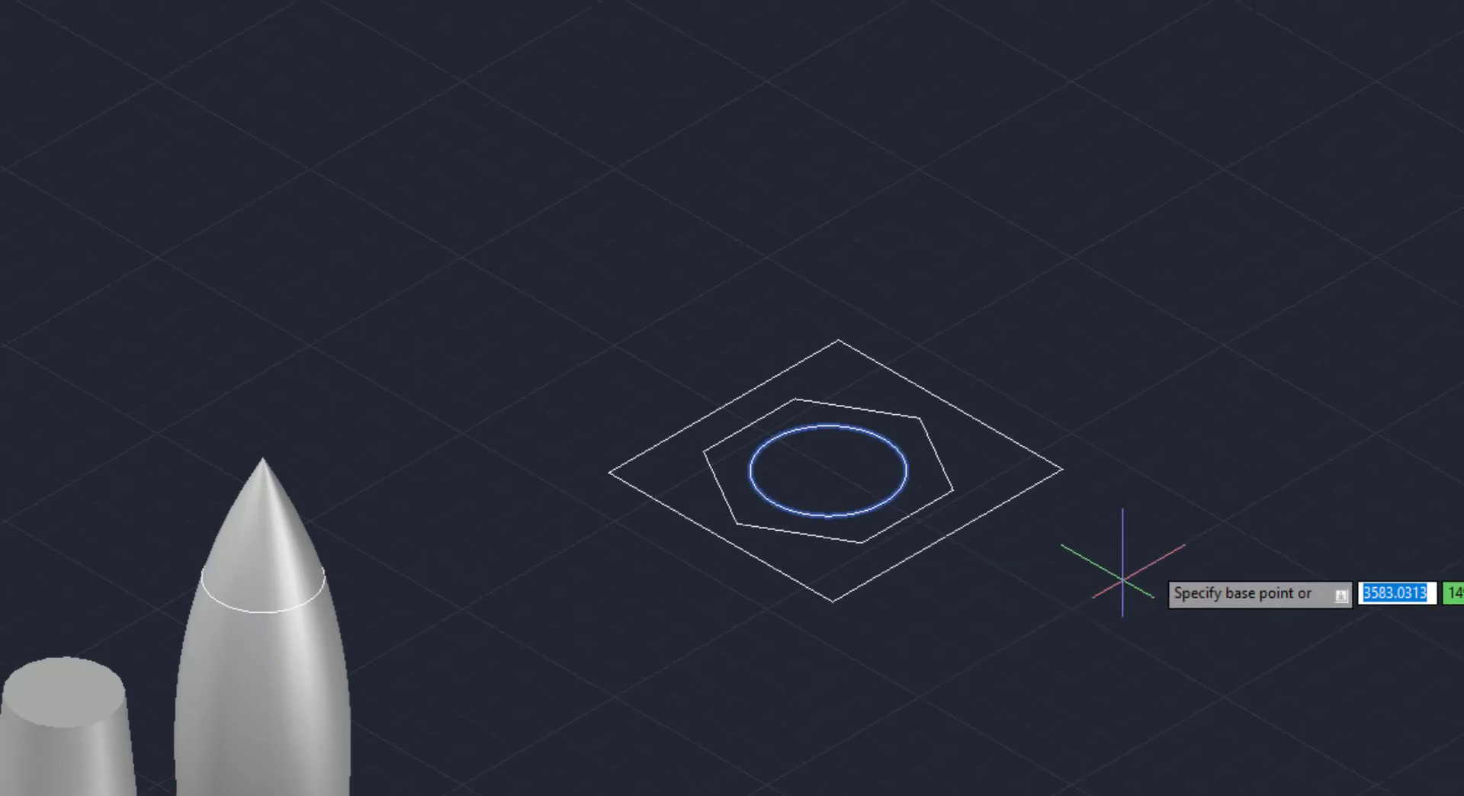
click(1164, 549)
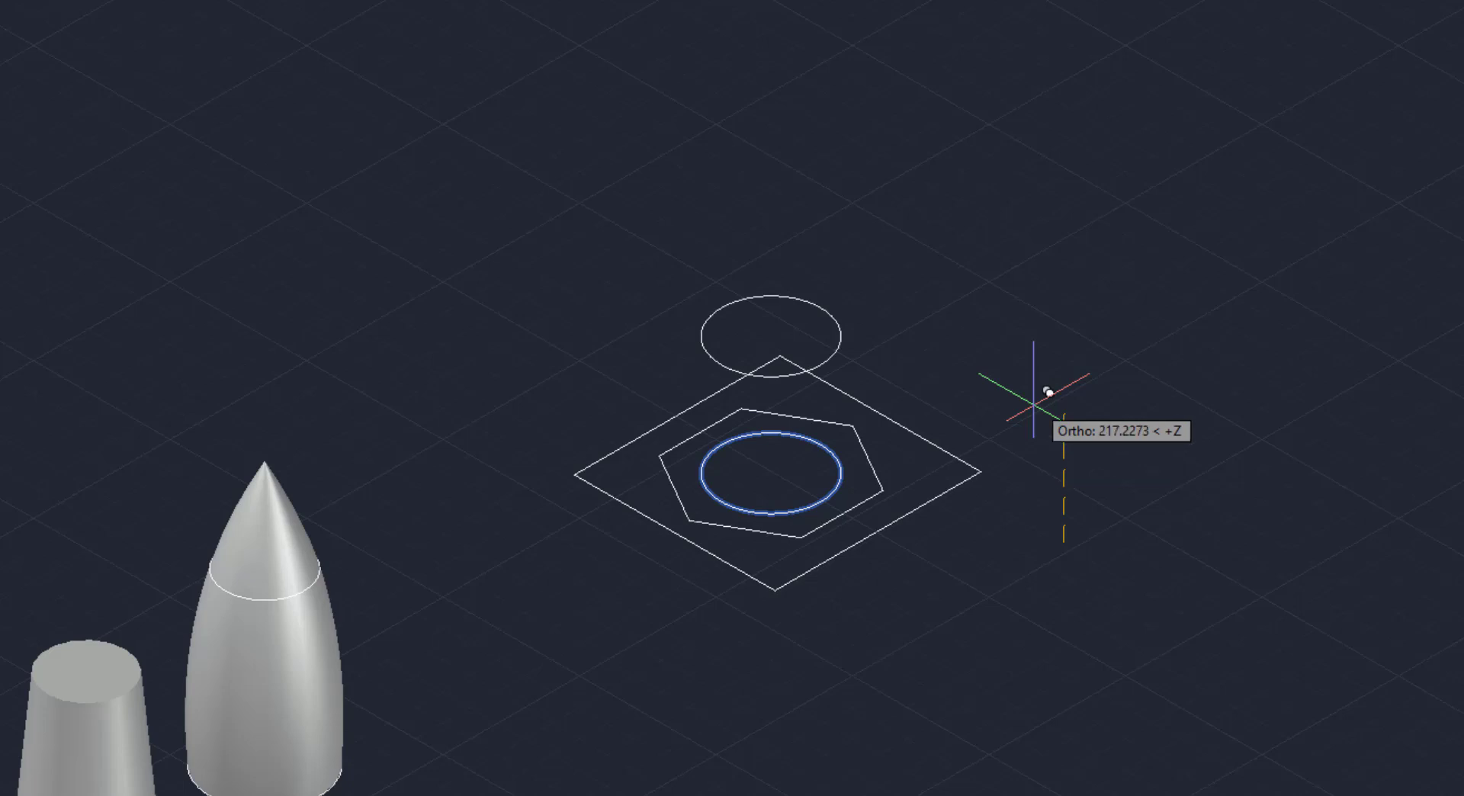
click(1052, 329)
key(Return)
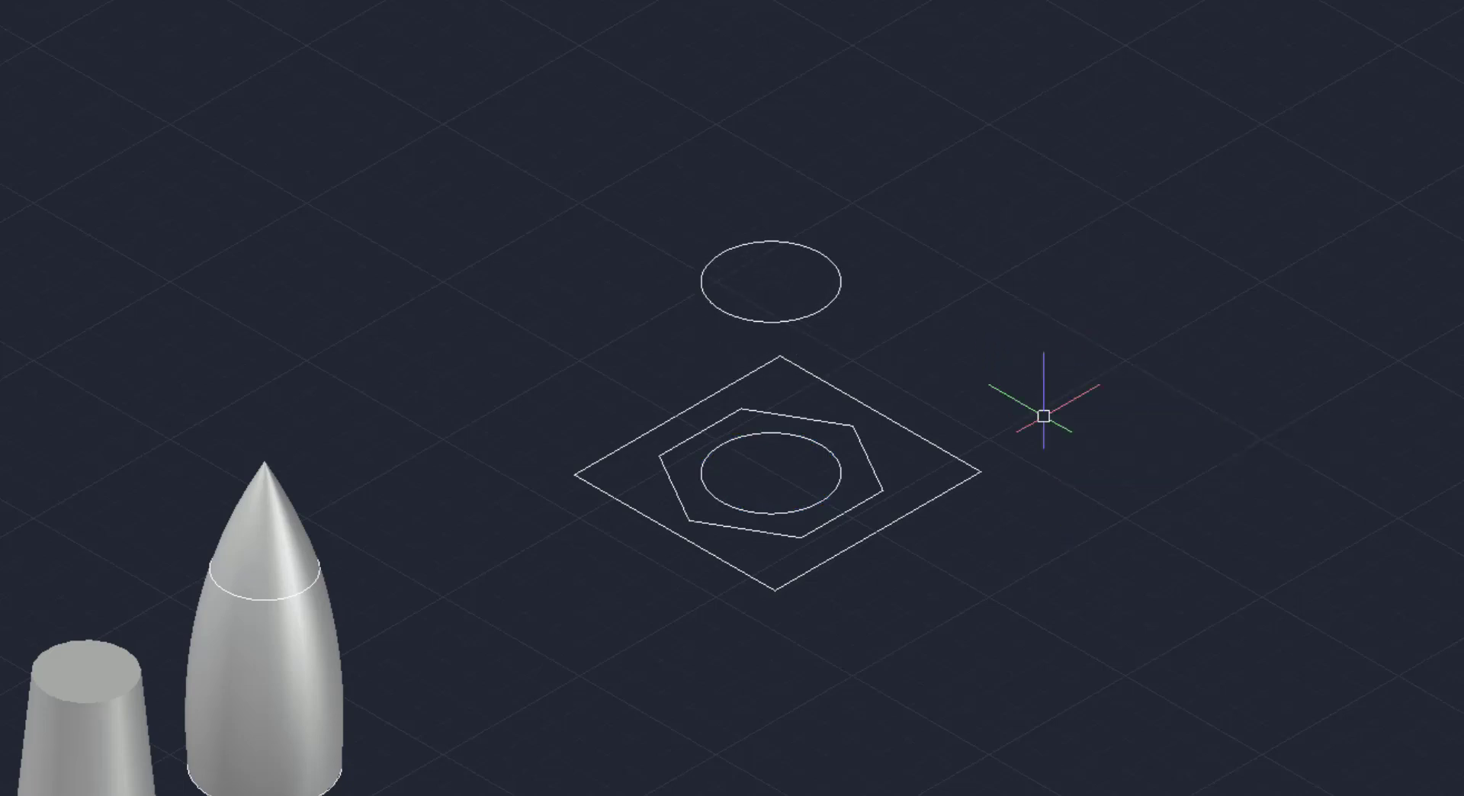
click(833, 481)
key(Delete)
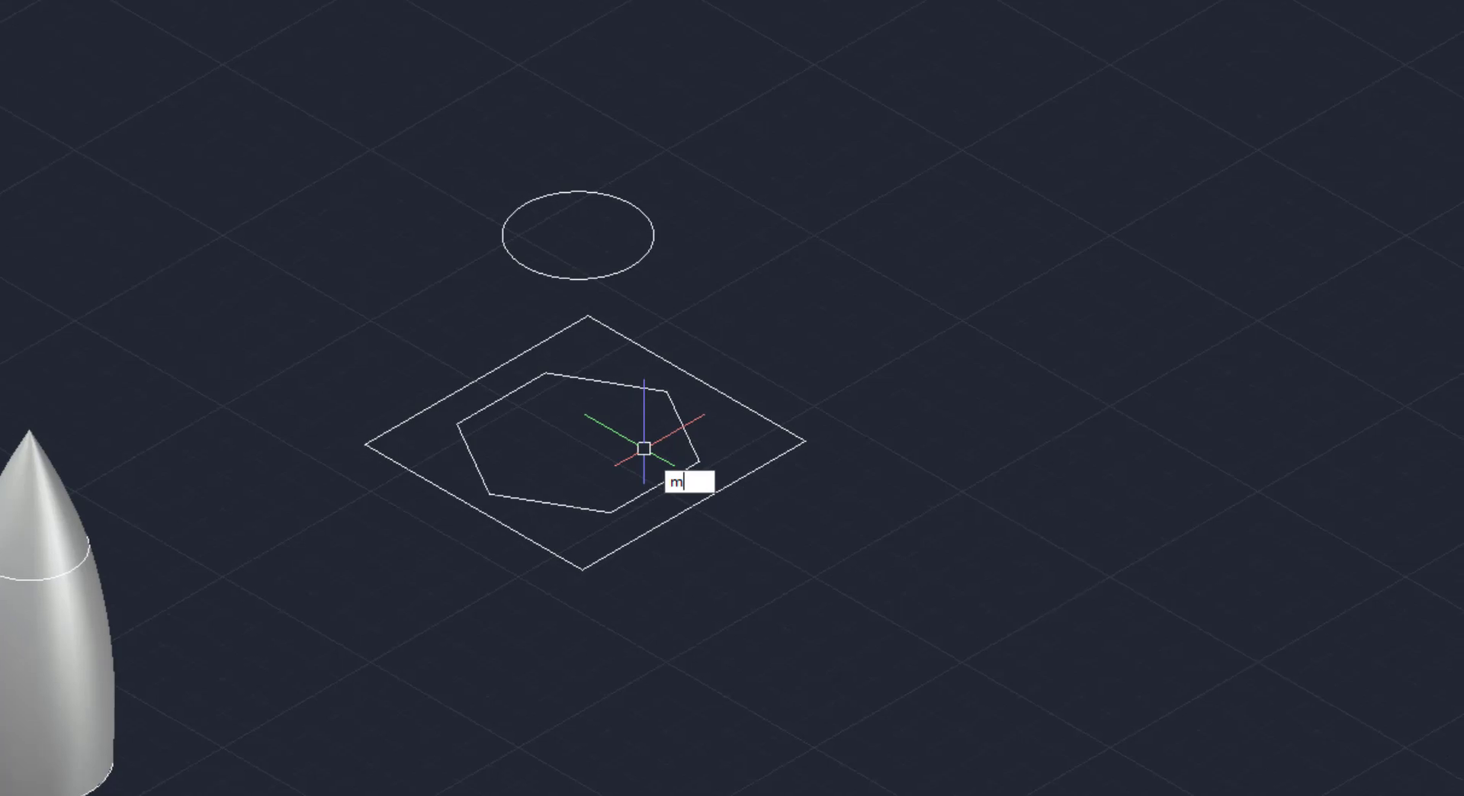
Move the hexagon straight up along Z to a level above the raised circle.
text(M)
key(Return)
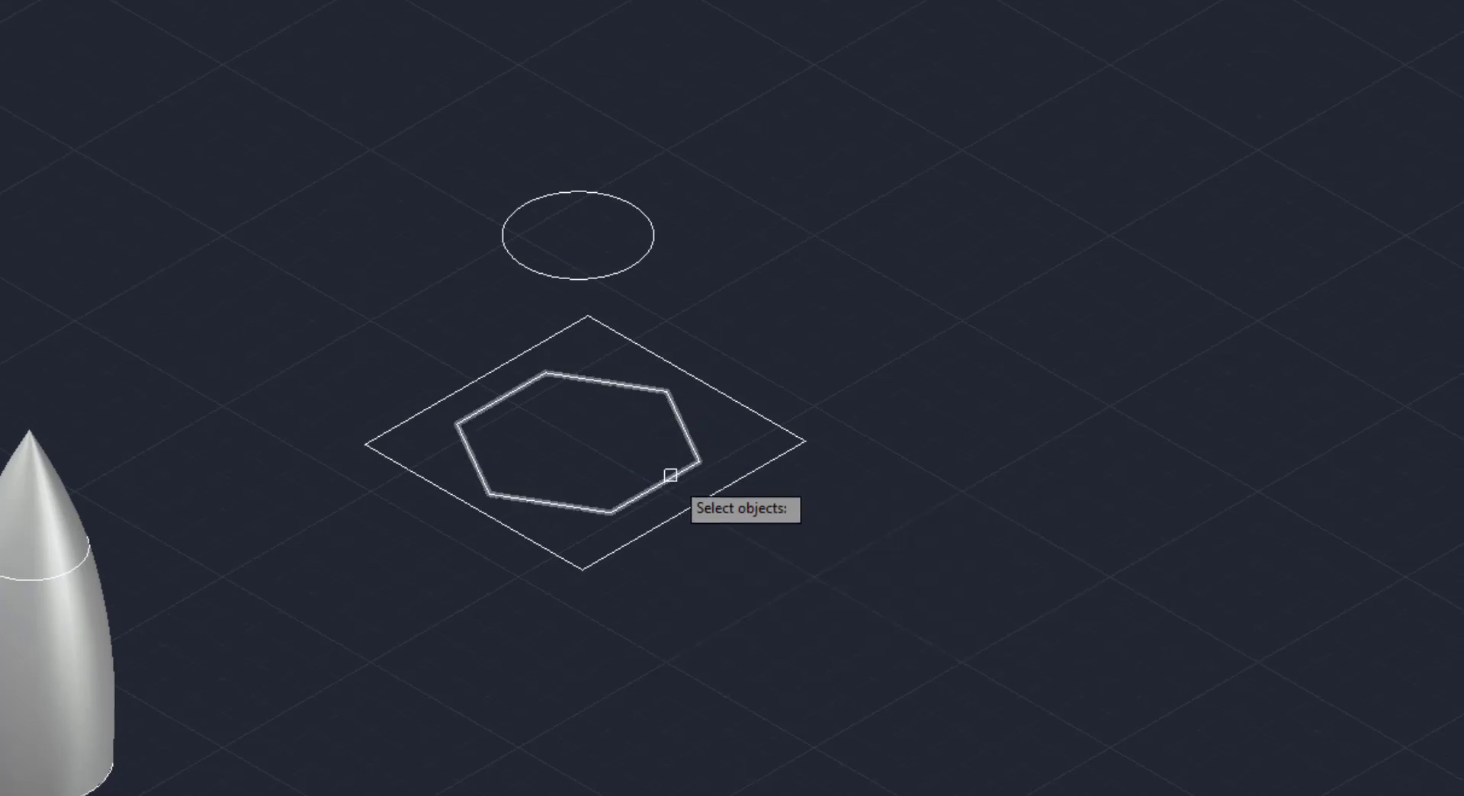
click(670, 475)
key(Return)
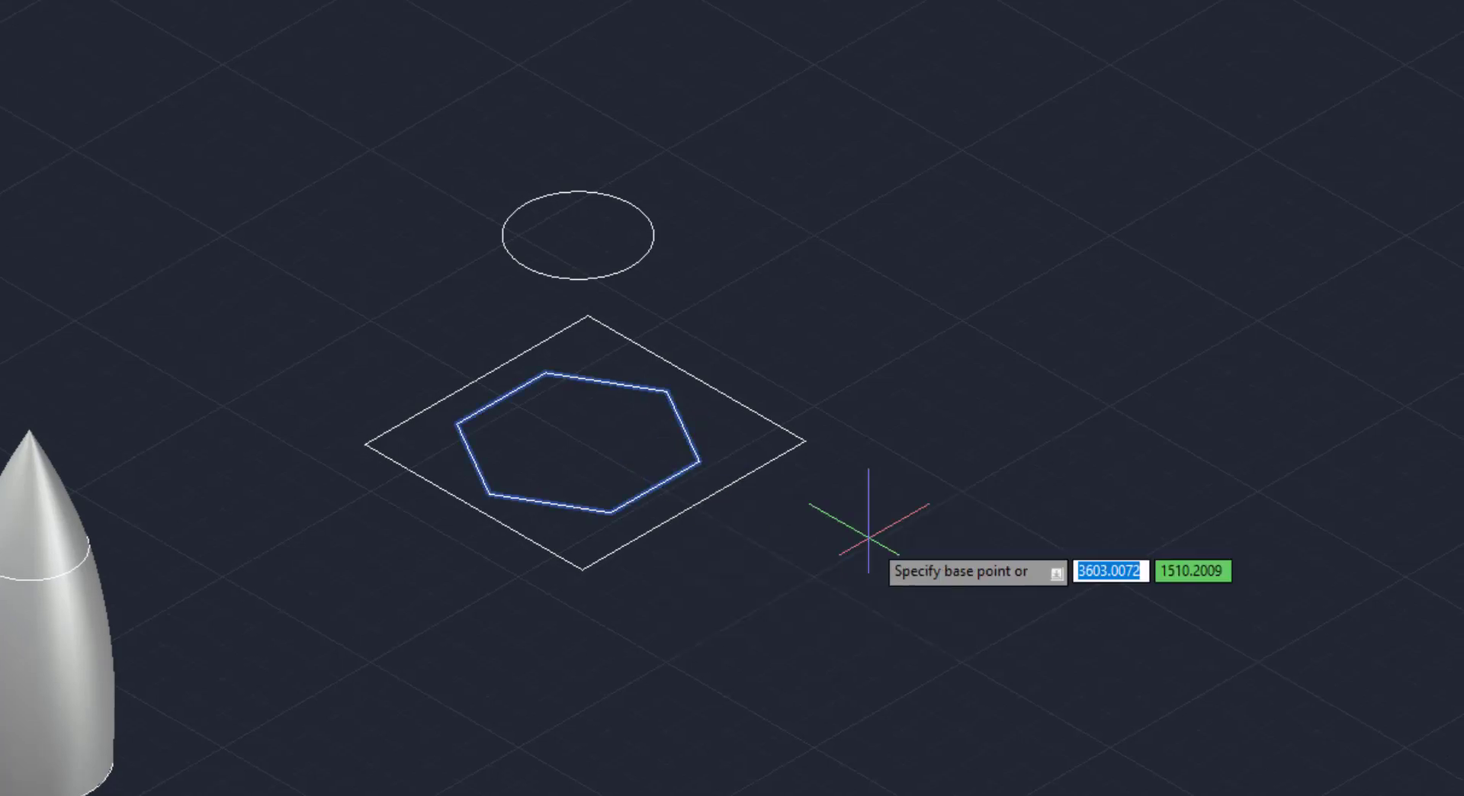
click(883, 539)
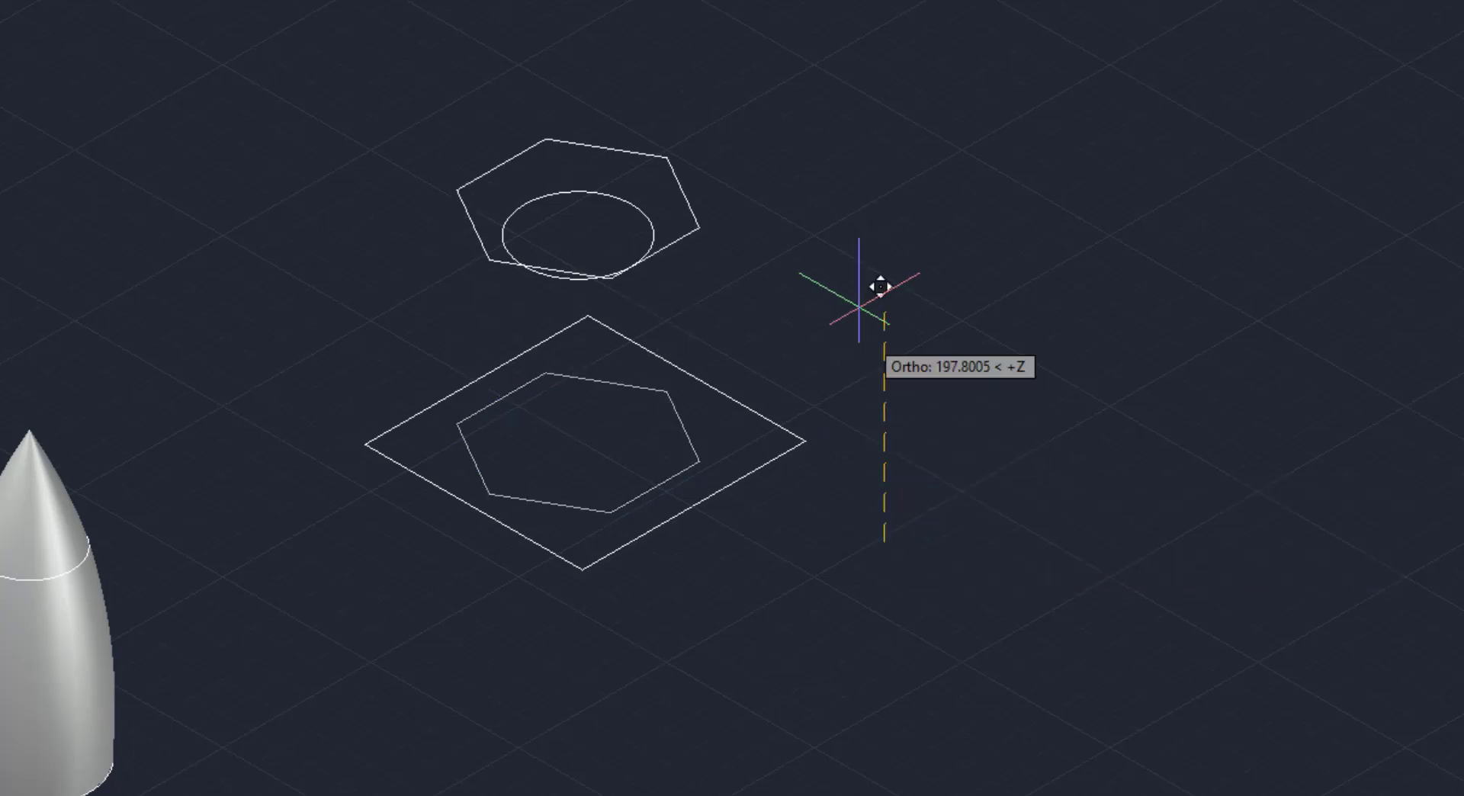
click(906, 193)
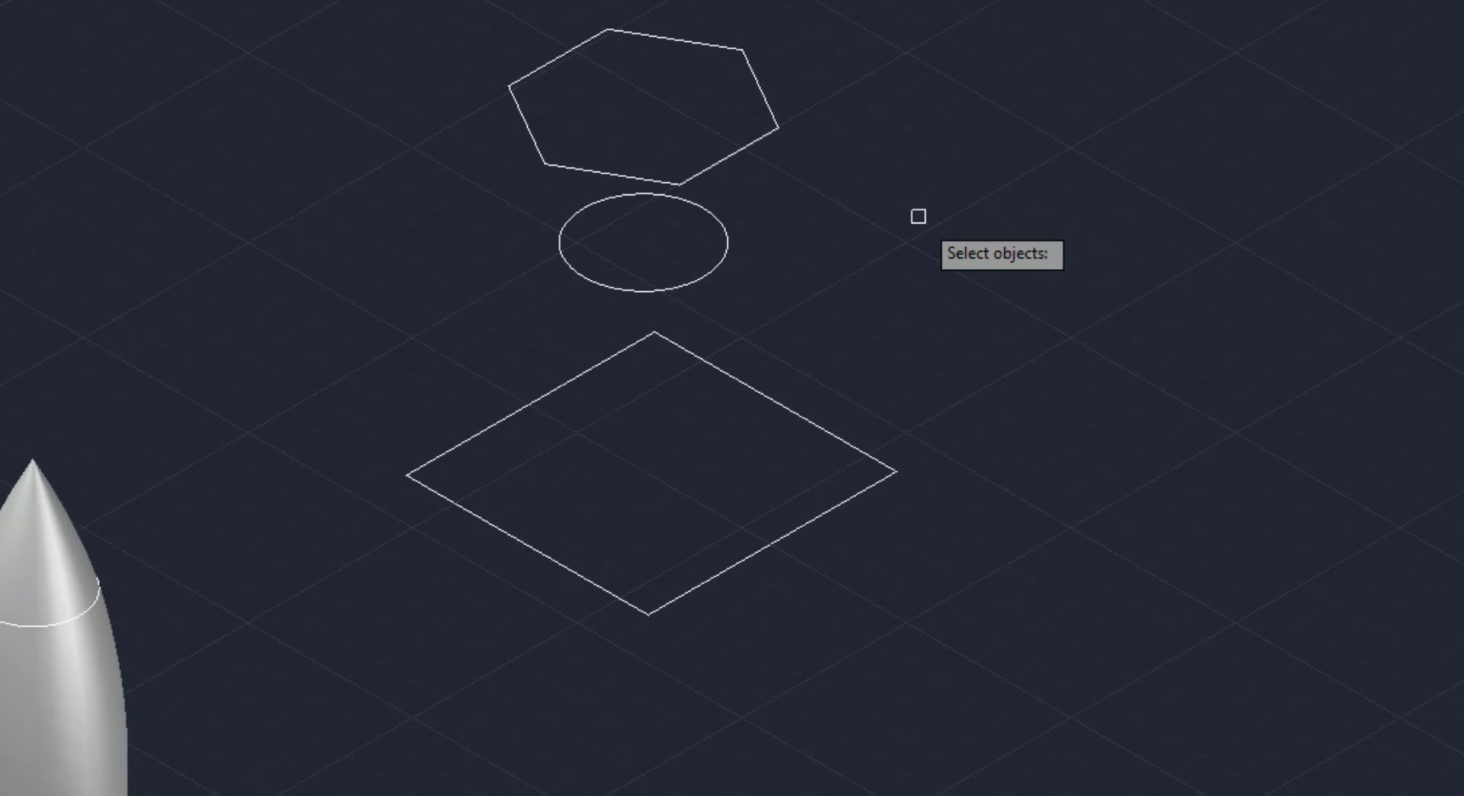
key(Escape)
Copy the rectangle, circle and hexagon together along the X axis to make a second, separate set of profiles.
scroll(463, 616, down, 2)
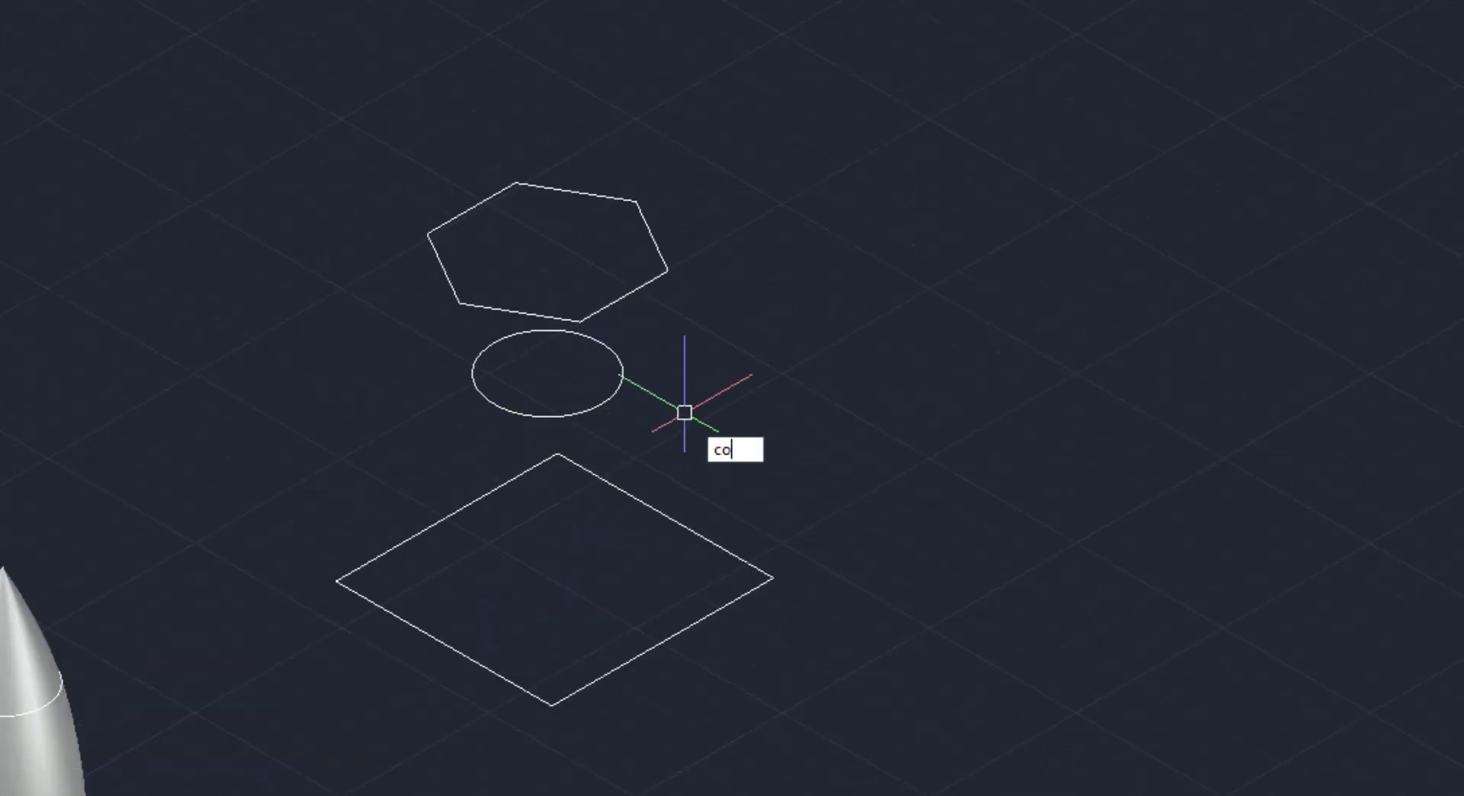
key(Return)
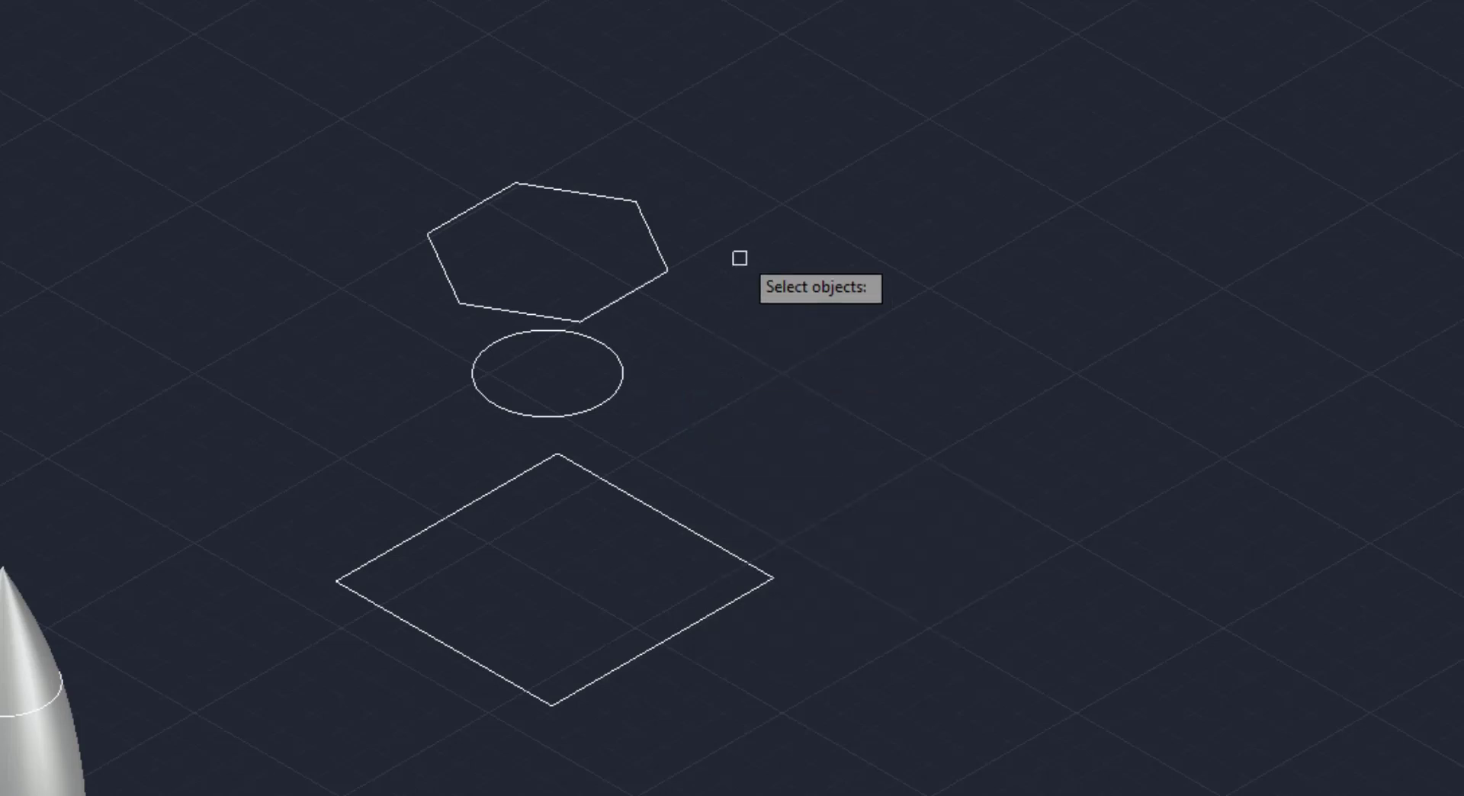
click(727, 226)
click(557, 579)
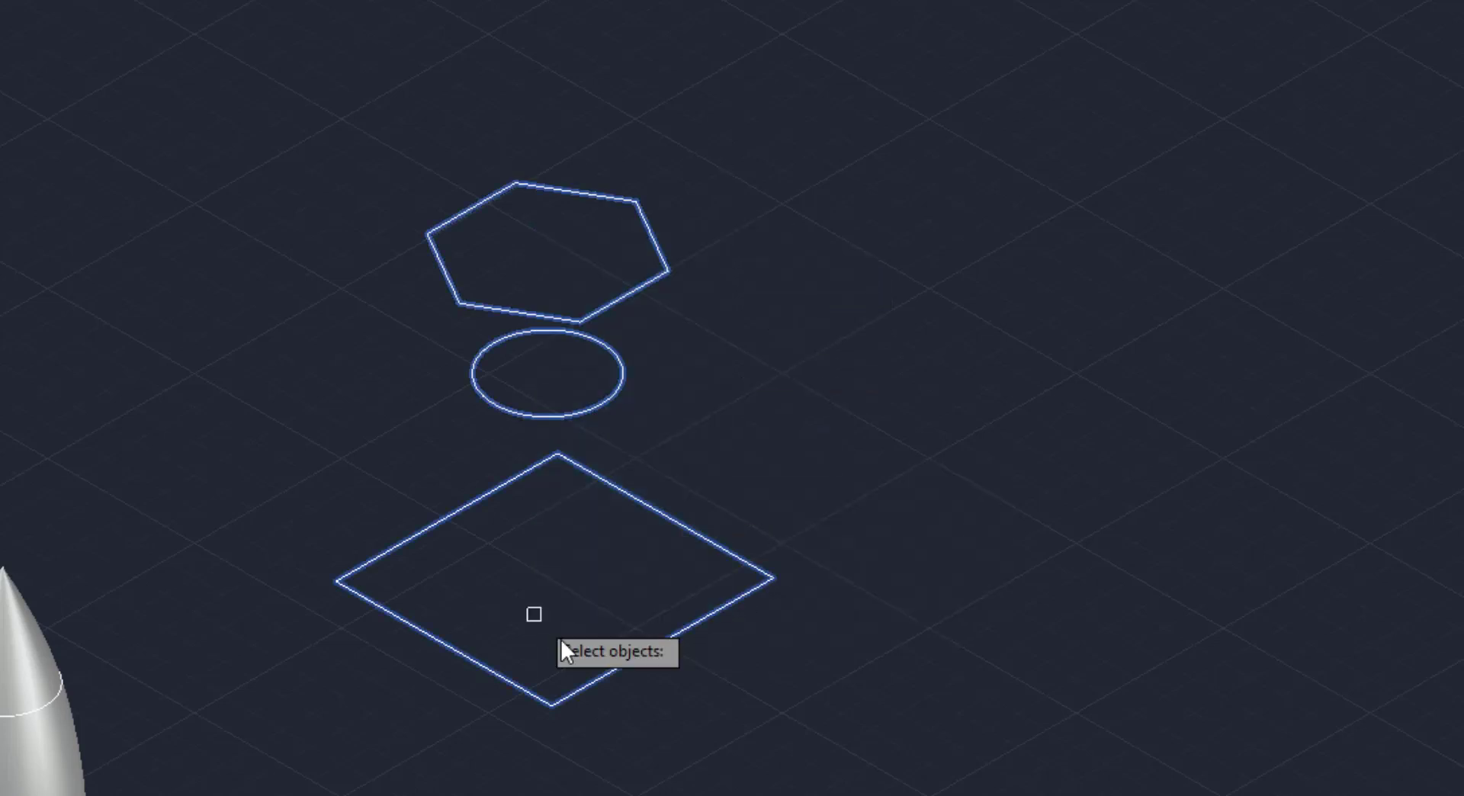
key(Return)
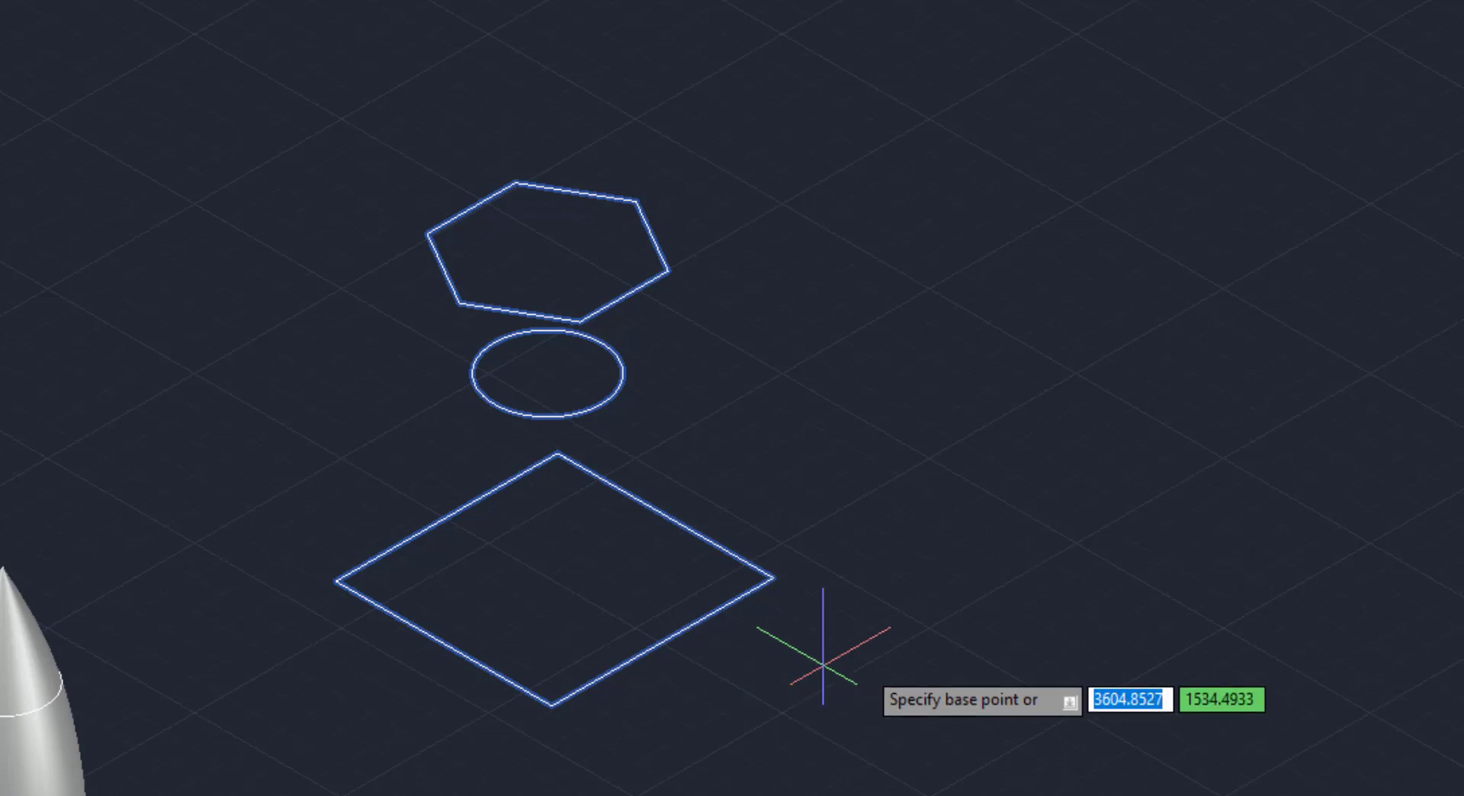
click(860, 662)
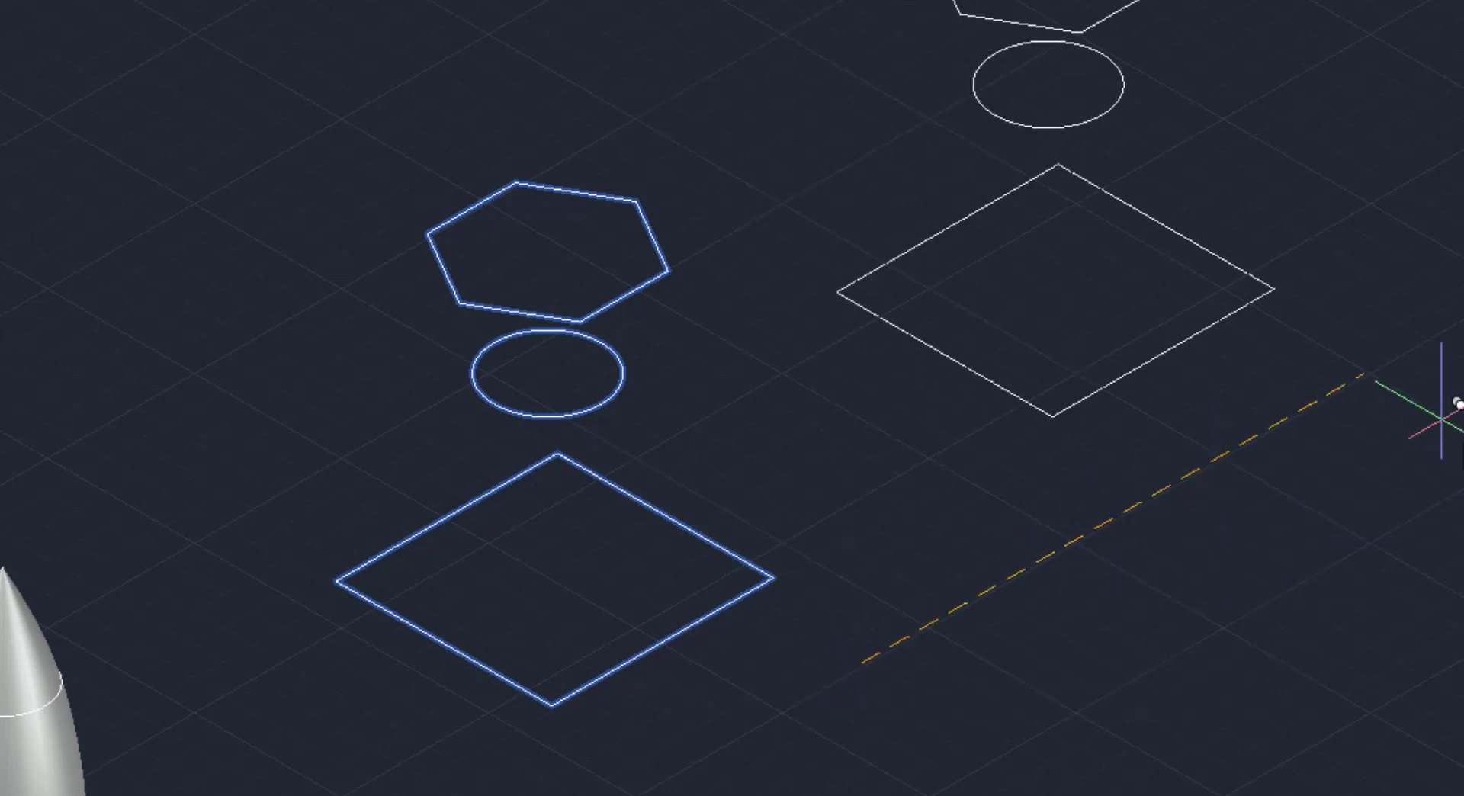
click(1441, 418)
key(Escape)
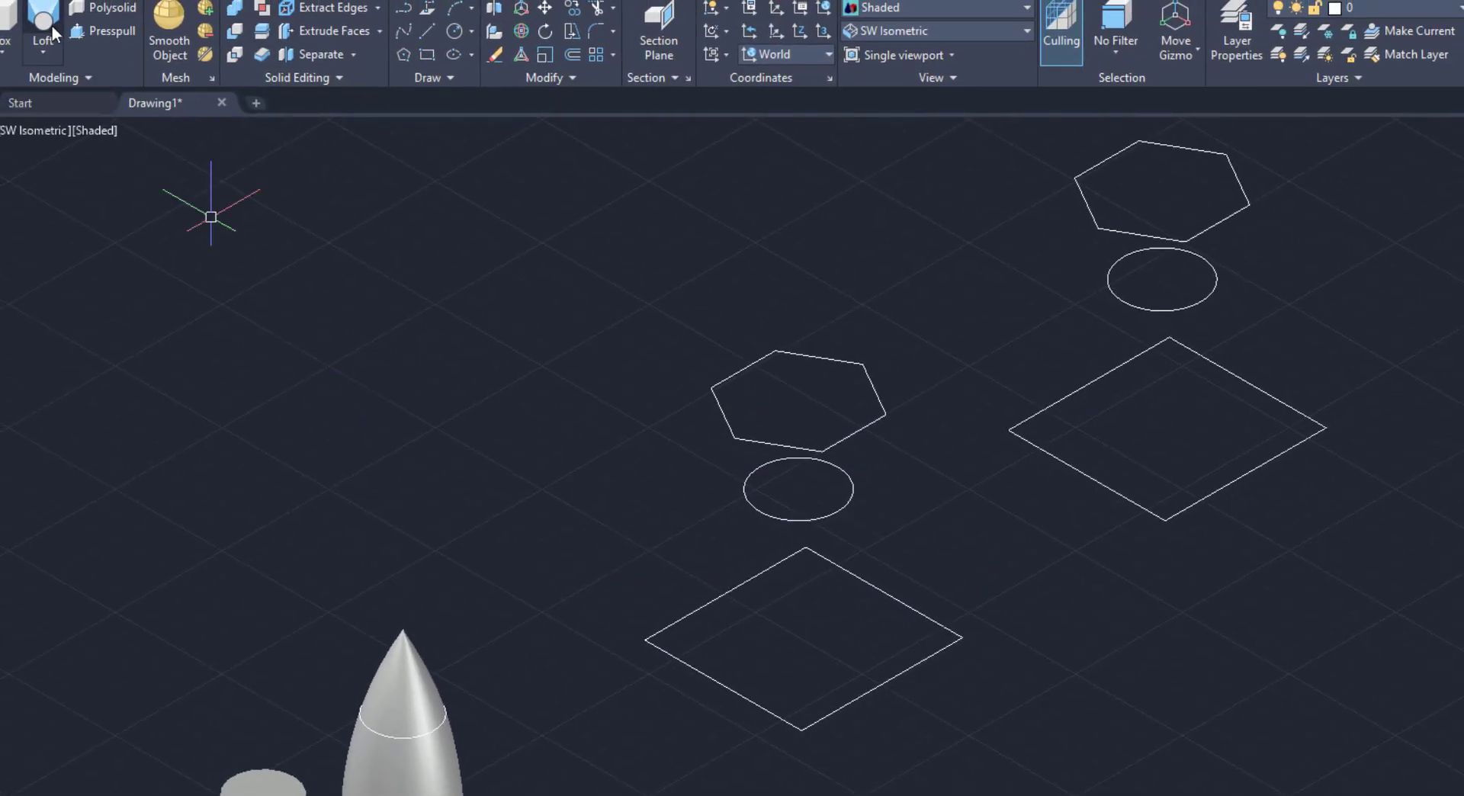
Loft a solid through the original set's rectangle, circle and hexagon in that order, using cross sections only.
click(45, 22)
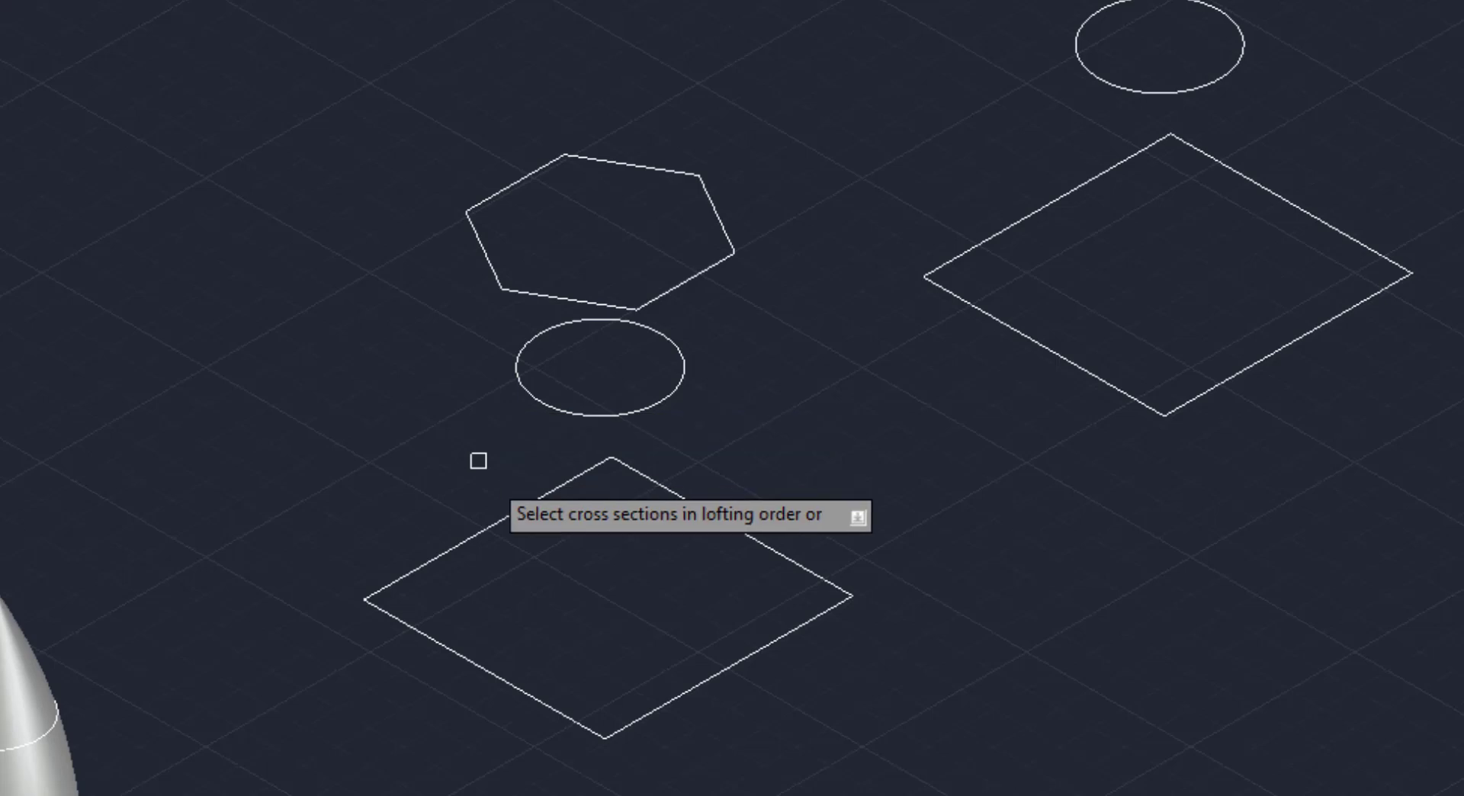
click(510, 516)
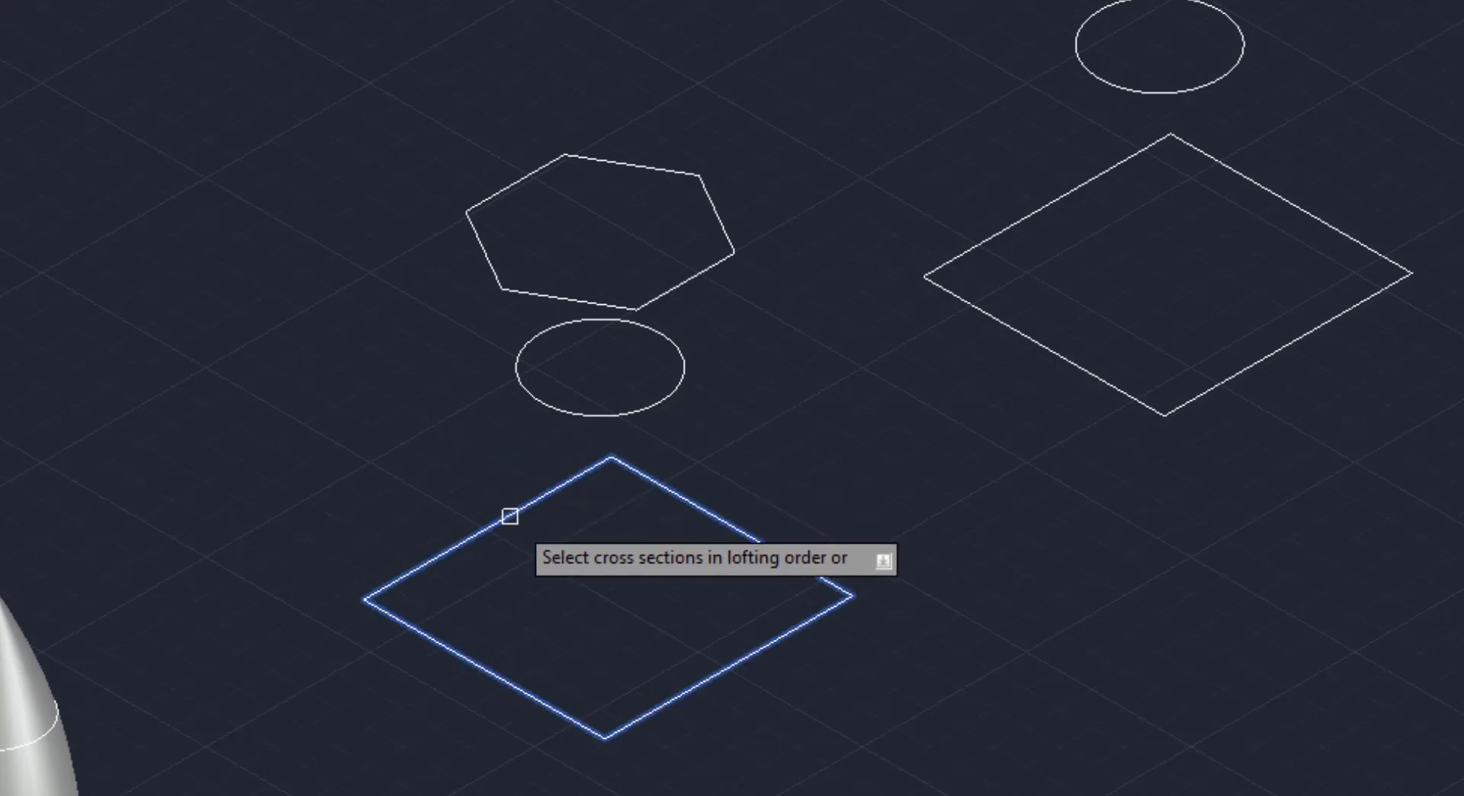
click(547, 400)
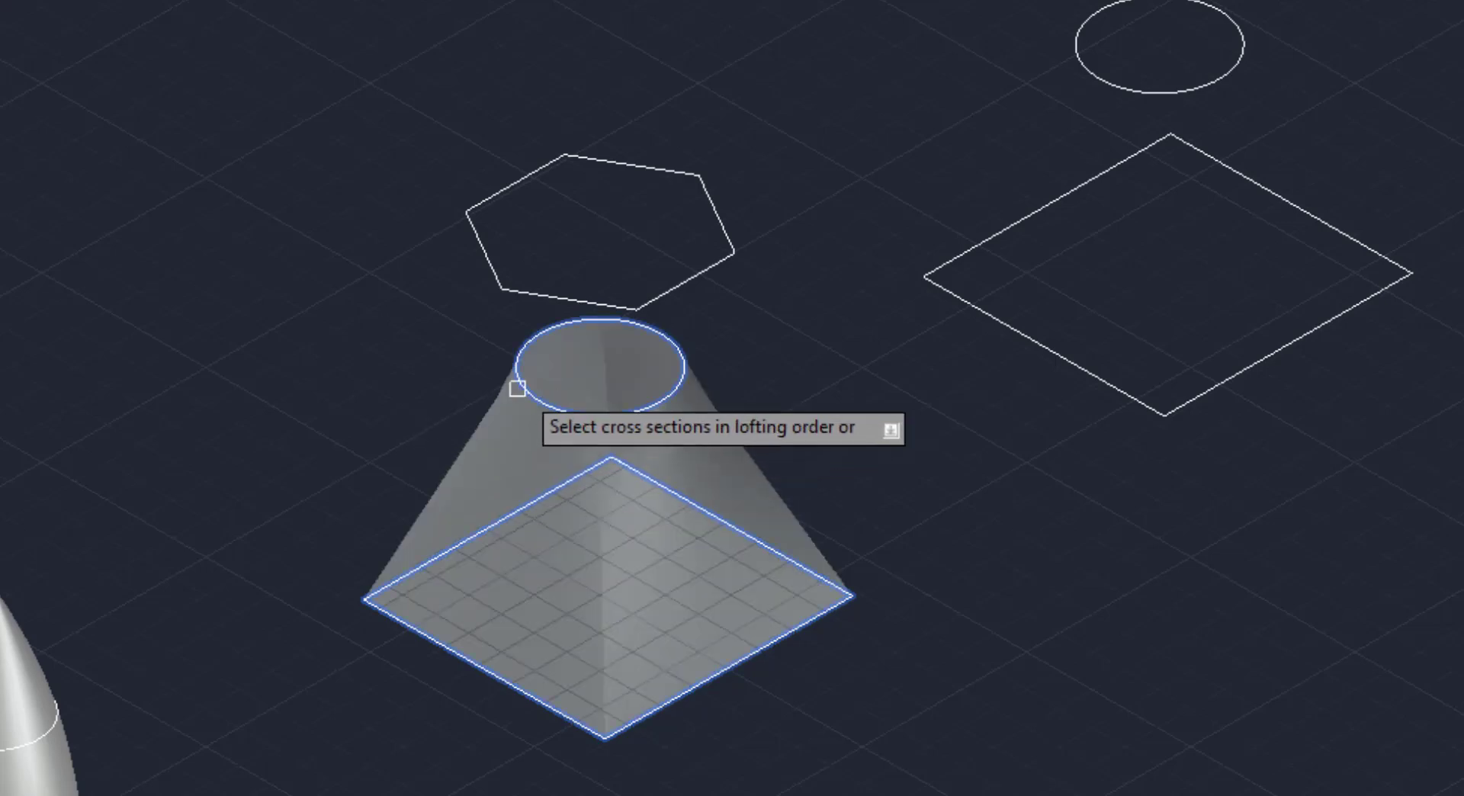
click(487, 262)
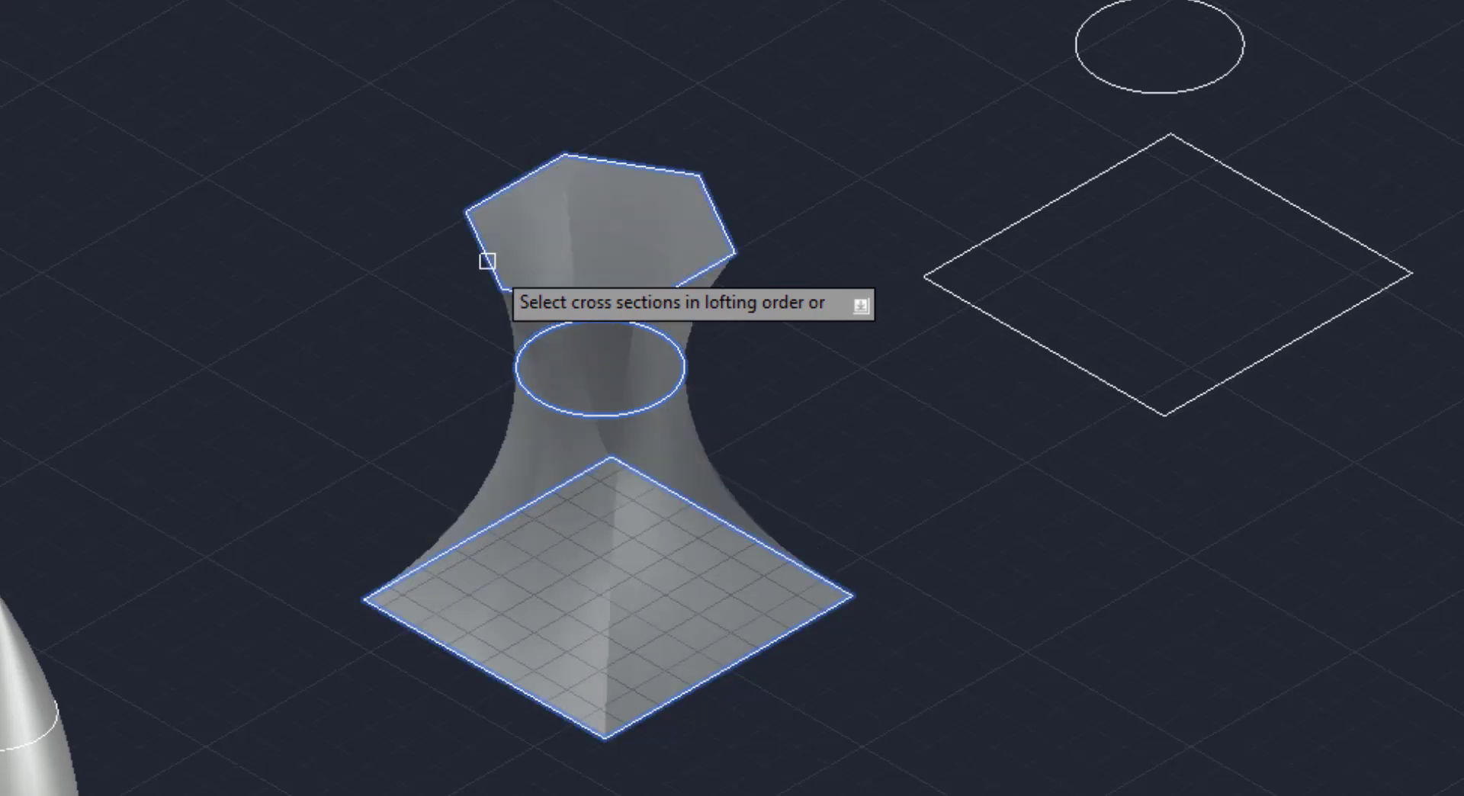
key(Return)
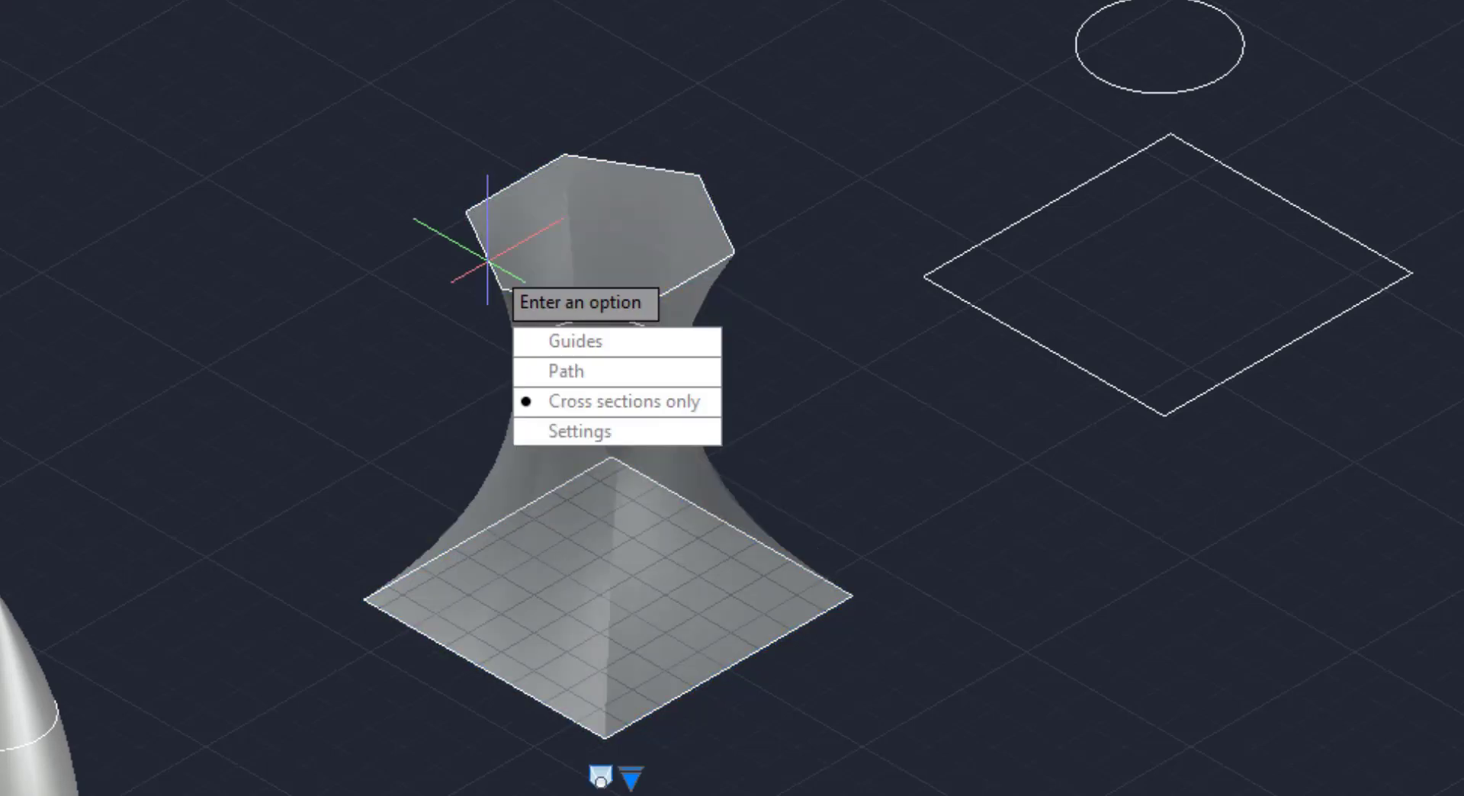
click(601, 400)
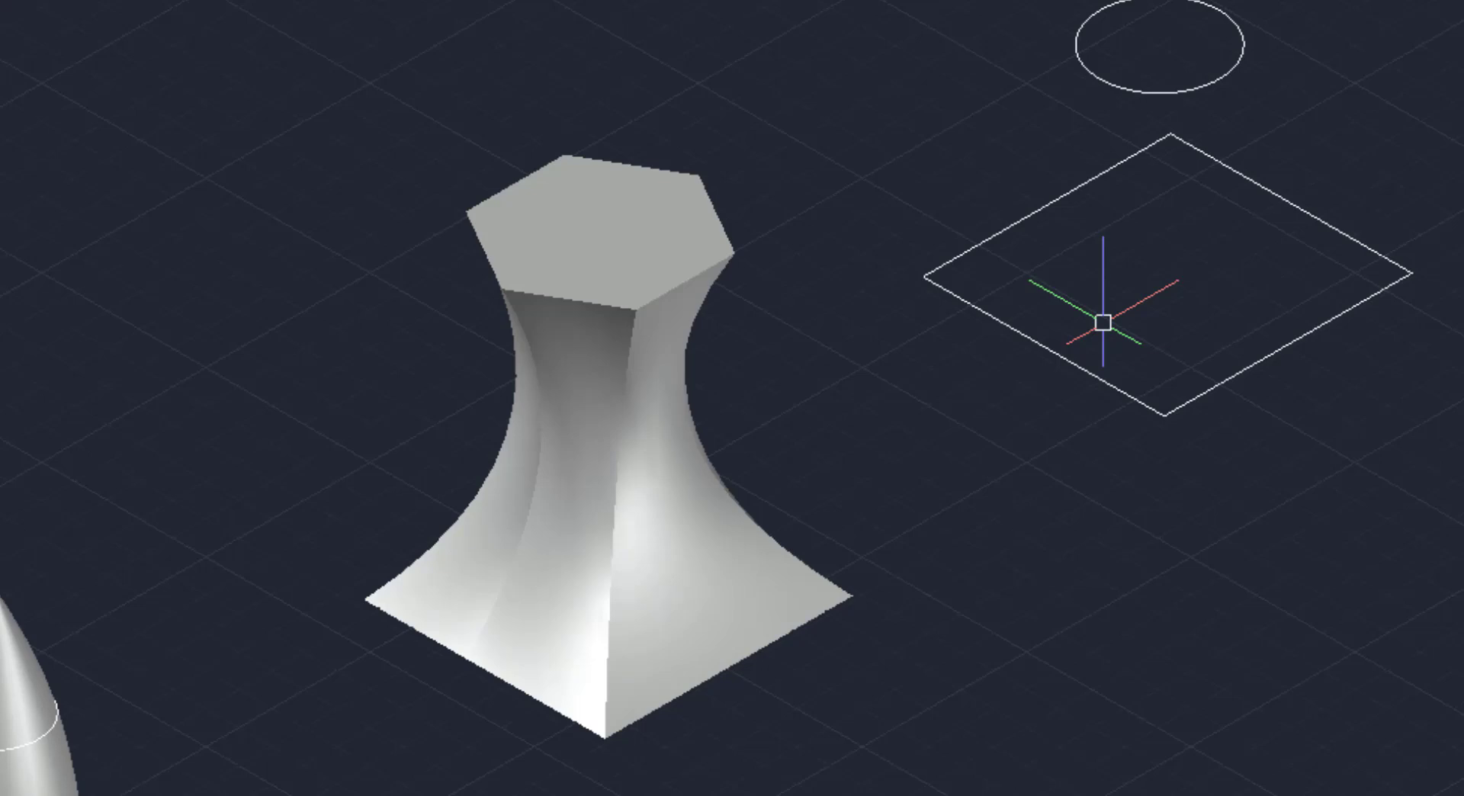
Loft a solid through the copied set's rectangle, hexagon and circle in that order, using cross sections only.
mouse_move(1103, 322)
middle_down()
mouse_move(788, 460)
mouse_move(643, 556)
middle_up()
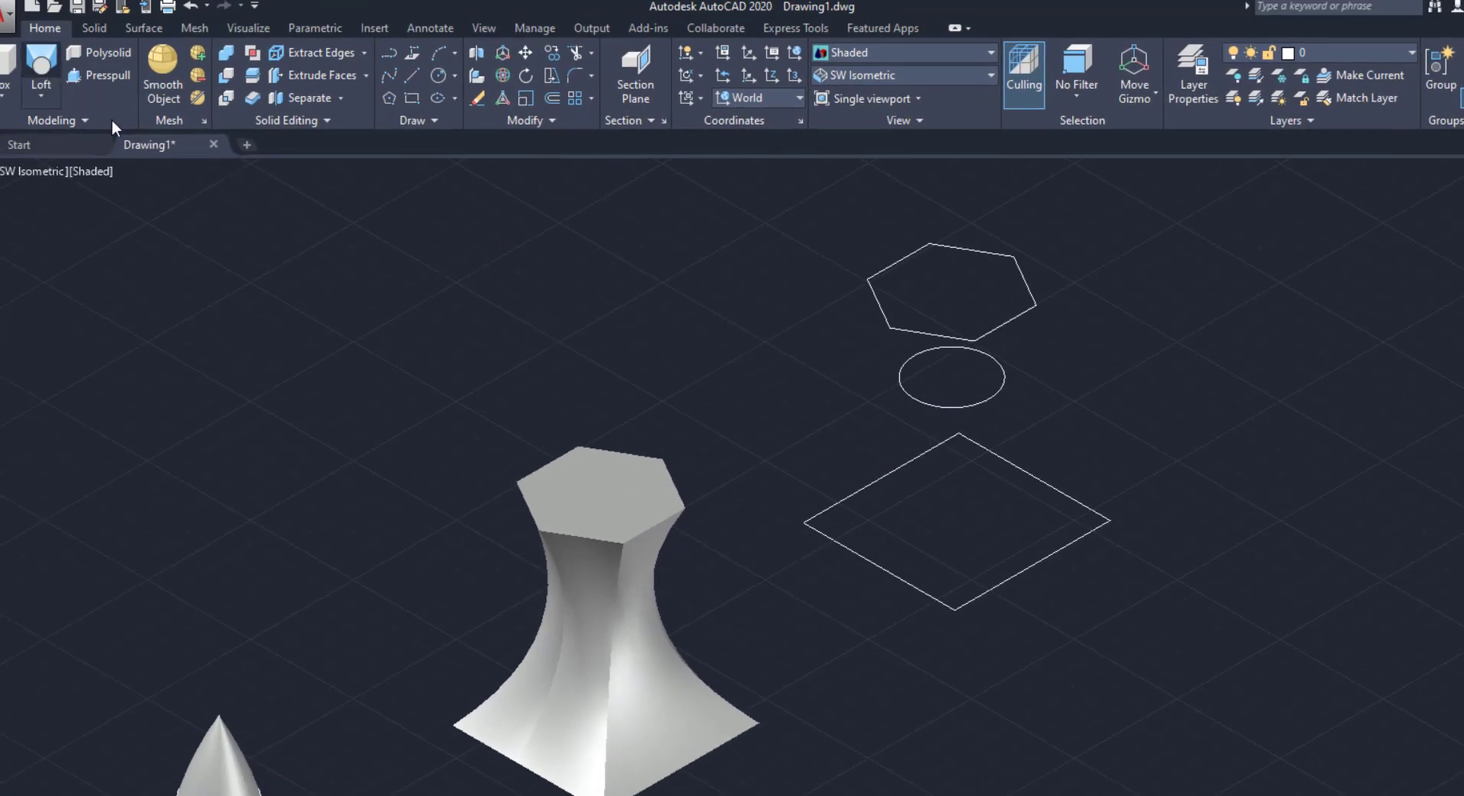
click(41, 69)
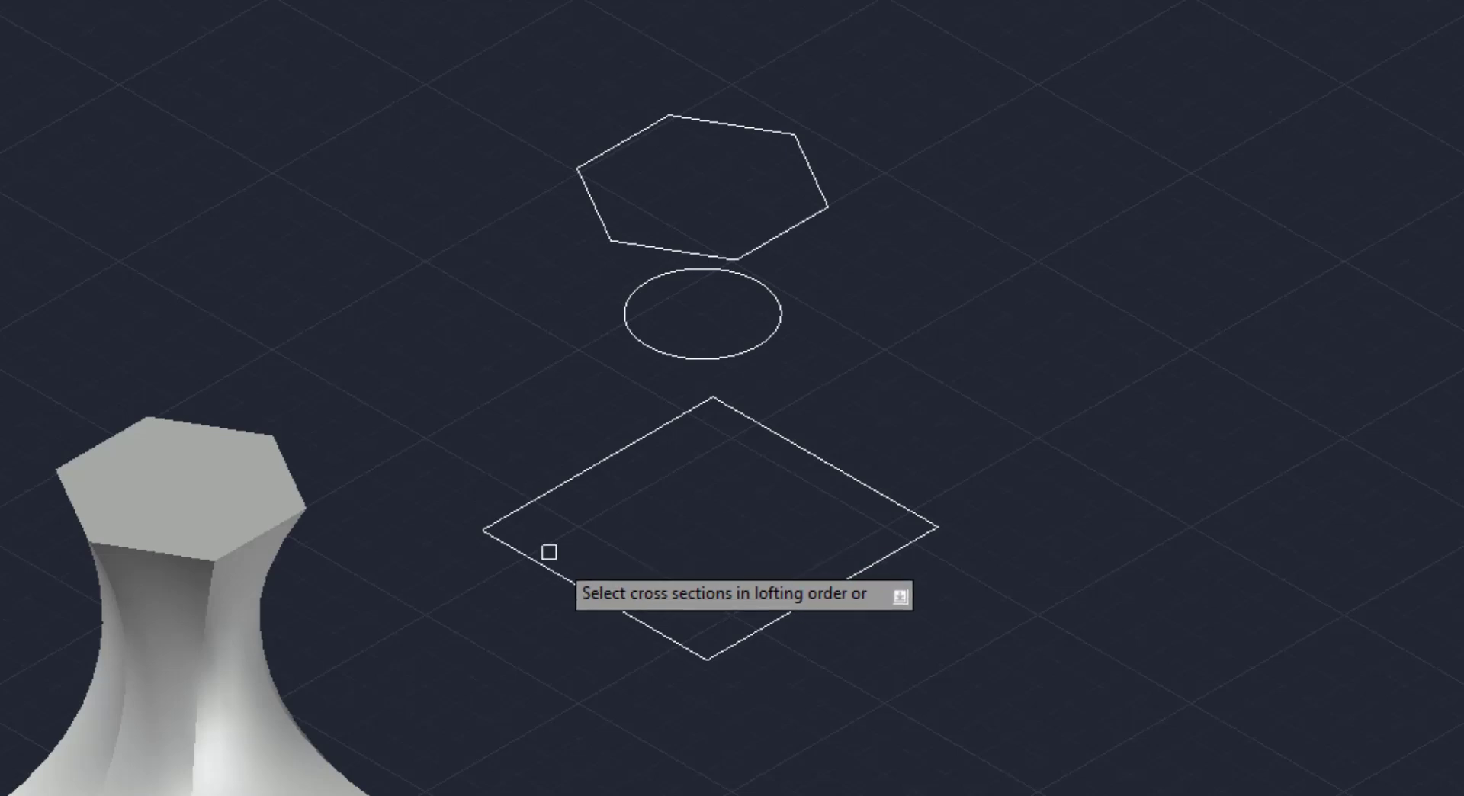
click(554, 568)
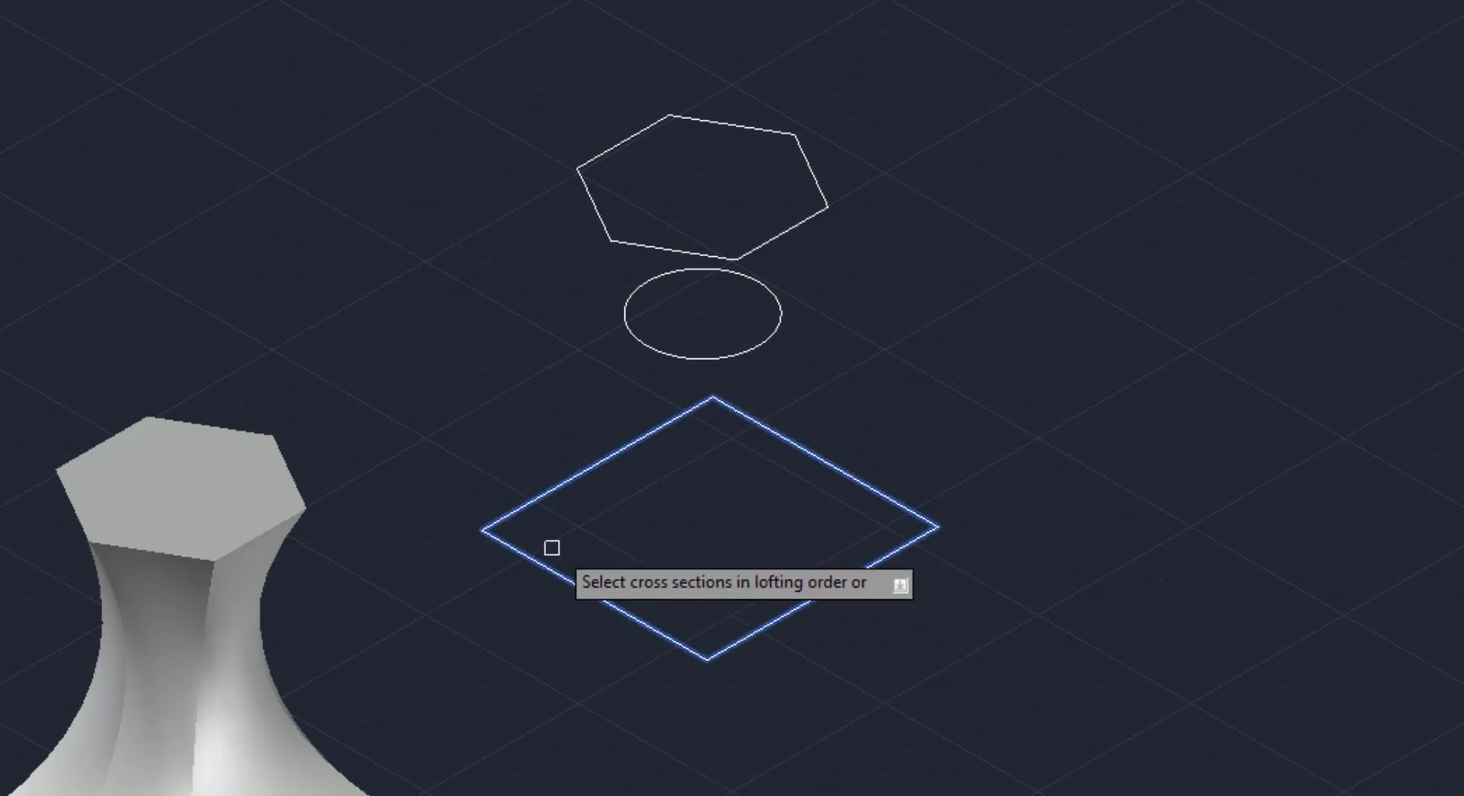
click(598, 224)
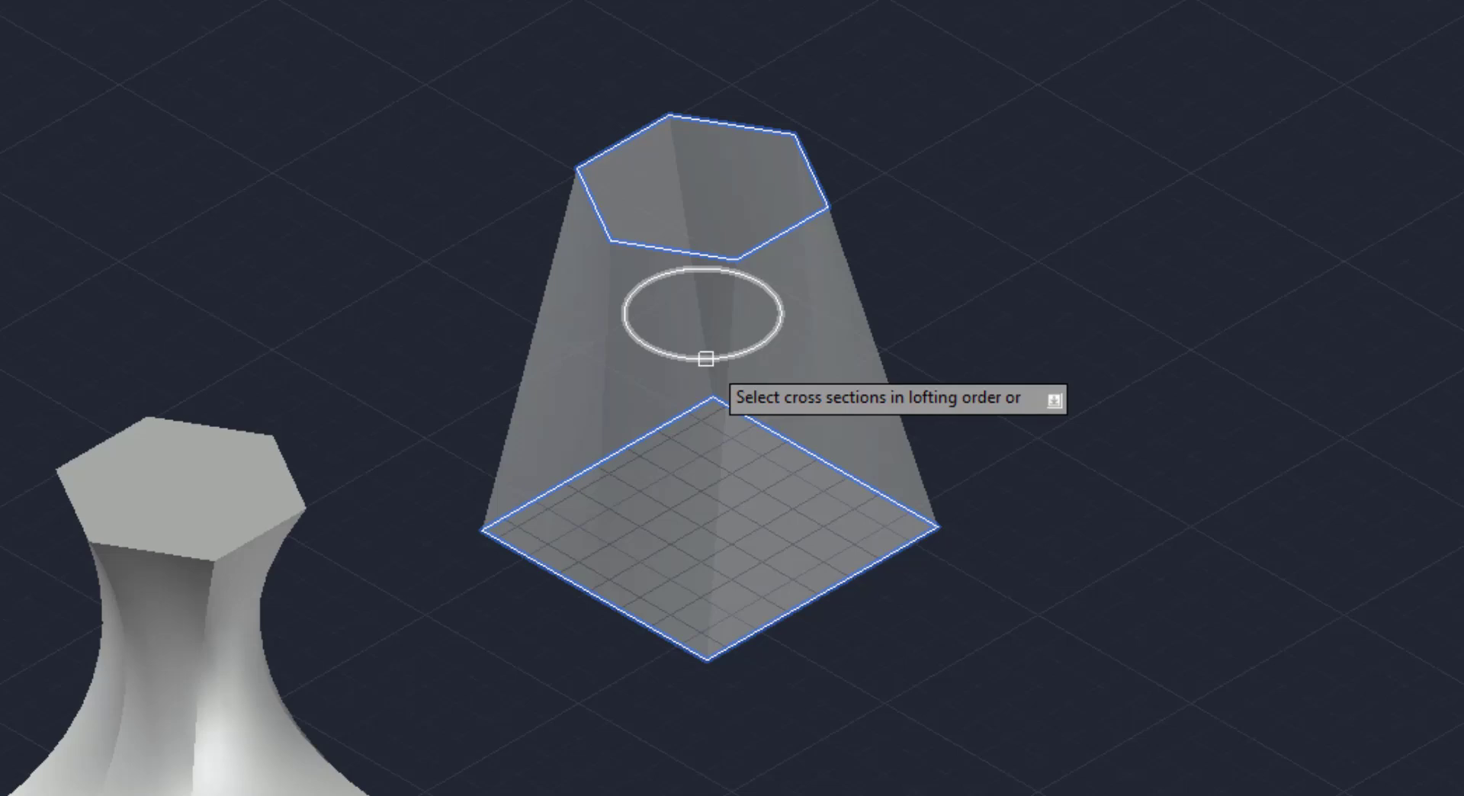
click(706, 359)
key(Return)
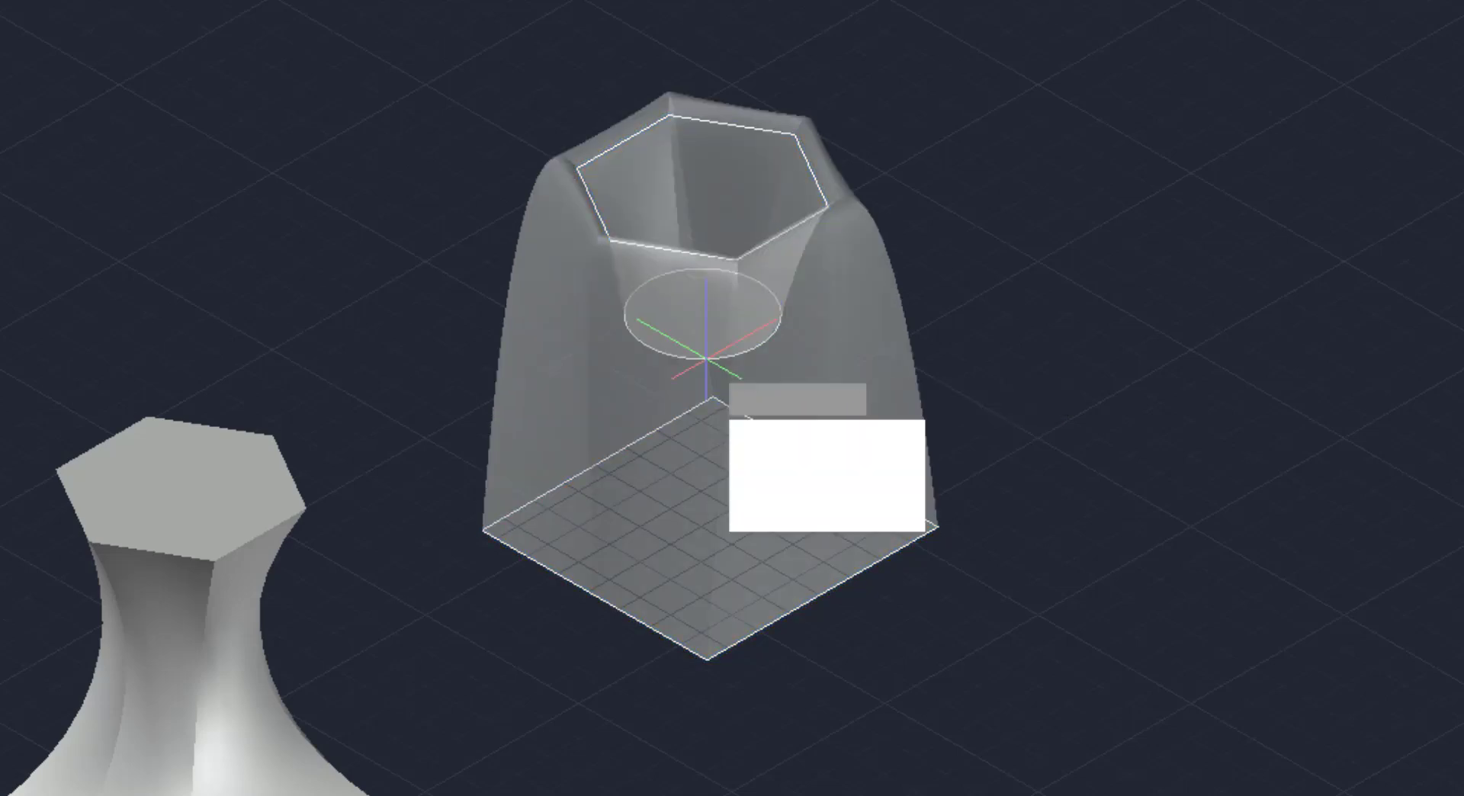
key(Return)
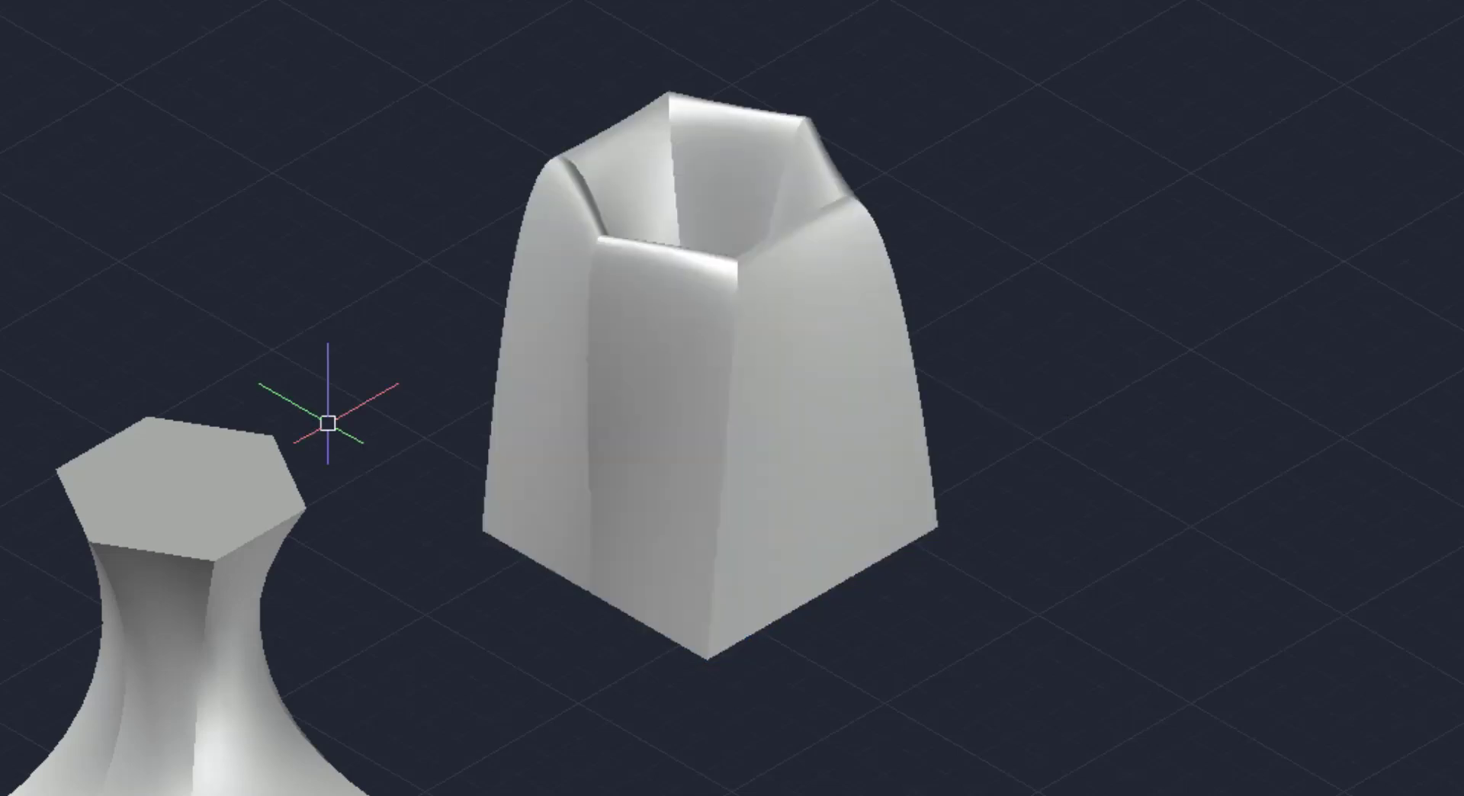
Examine the shapes of the two multi-profile lofts from another angle and return to the SW Isometric view.
click(160, 640)
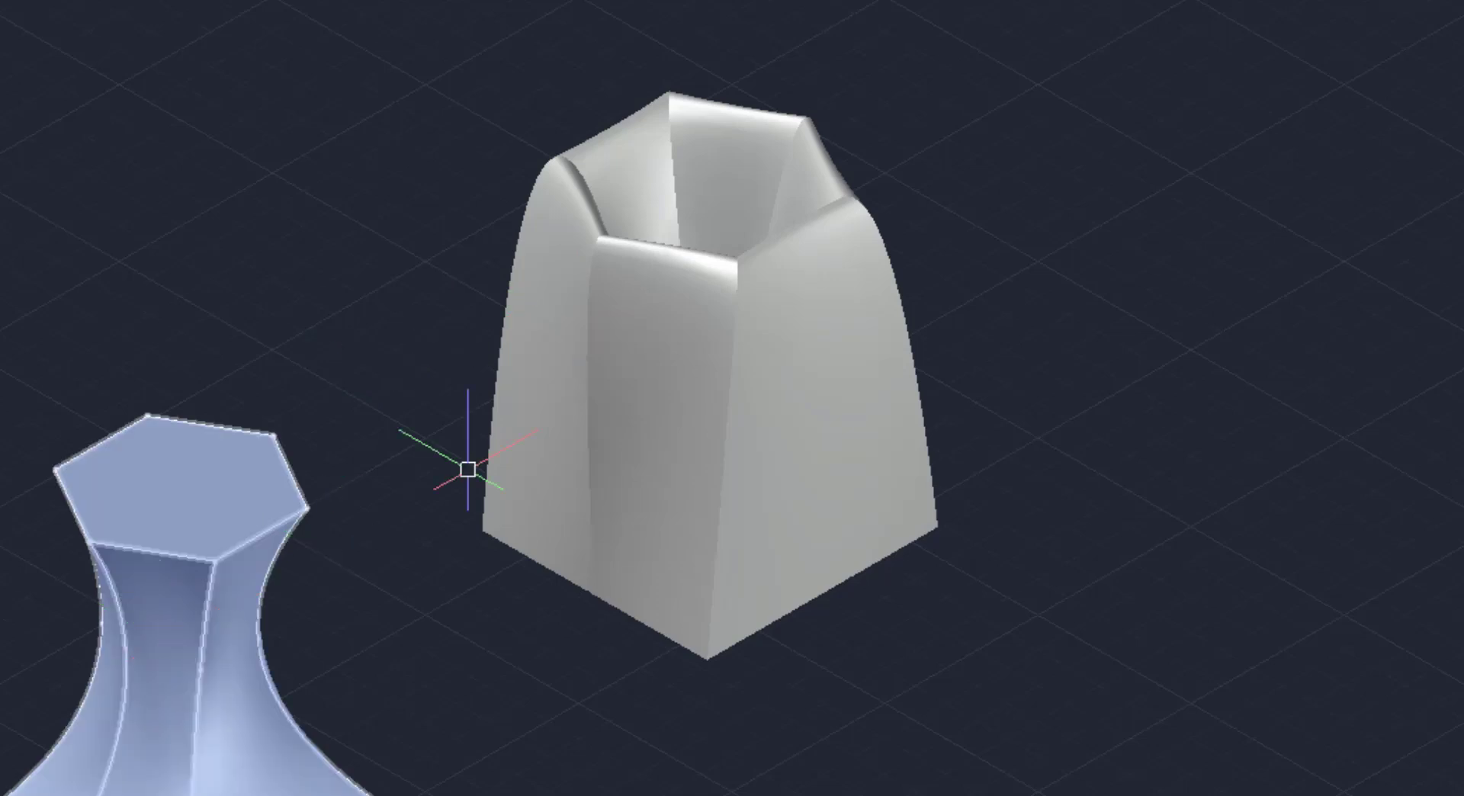
key(Escape)
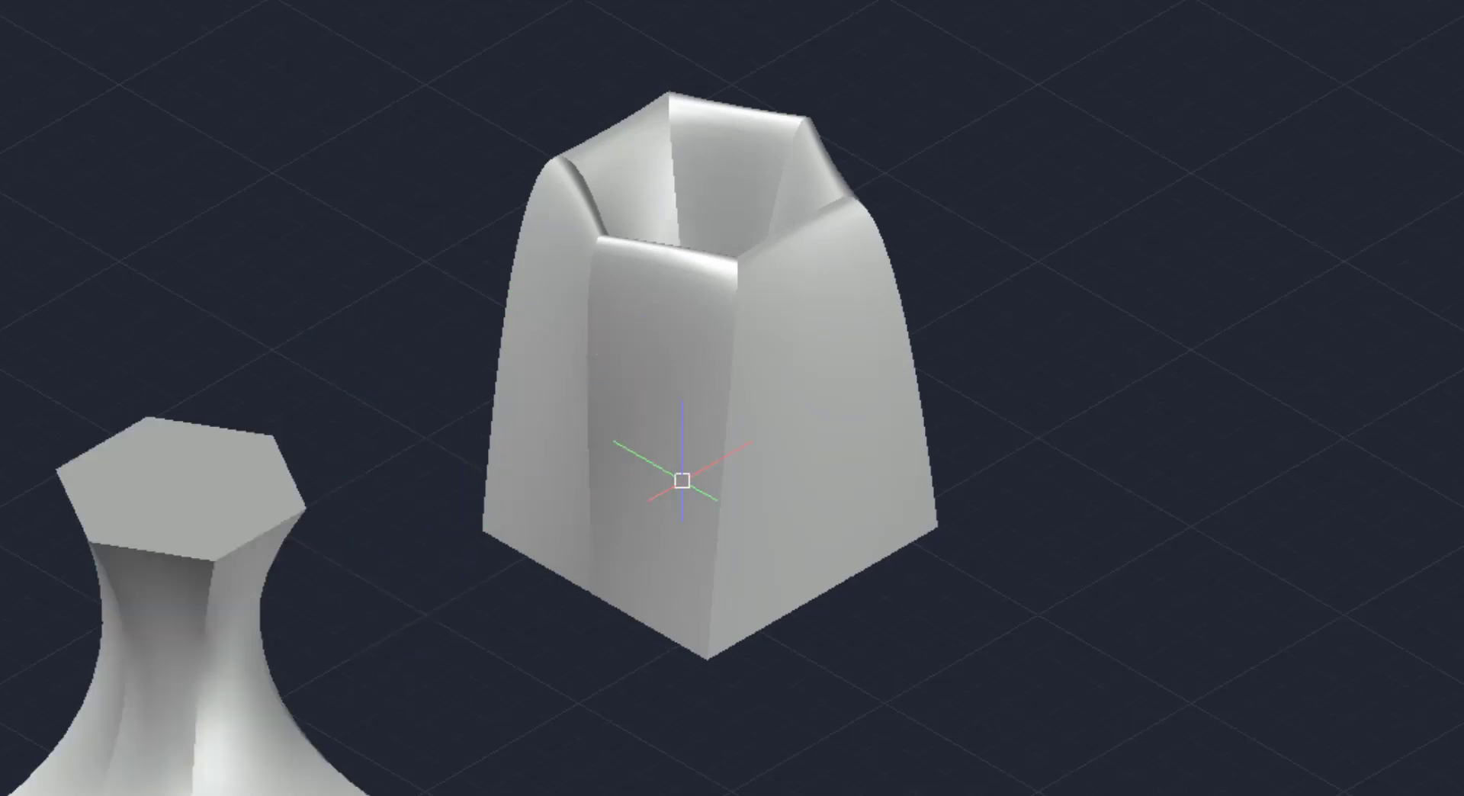
click(732, 387)
mouse_move(732, 386)
shift+middle_down()
mouse_move(693, 487)
mouse_move(693, 434)
shift+middle_up()
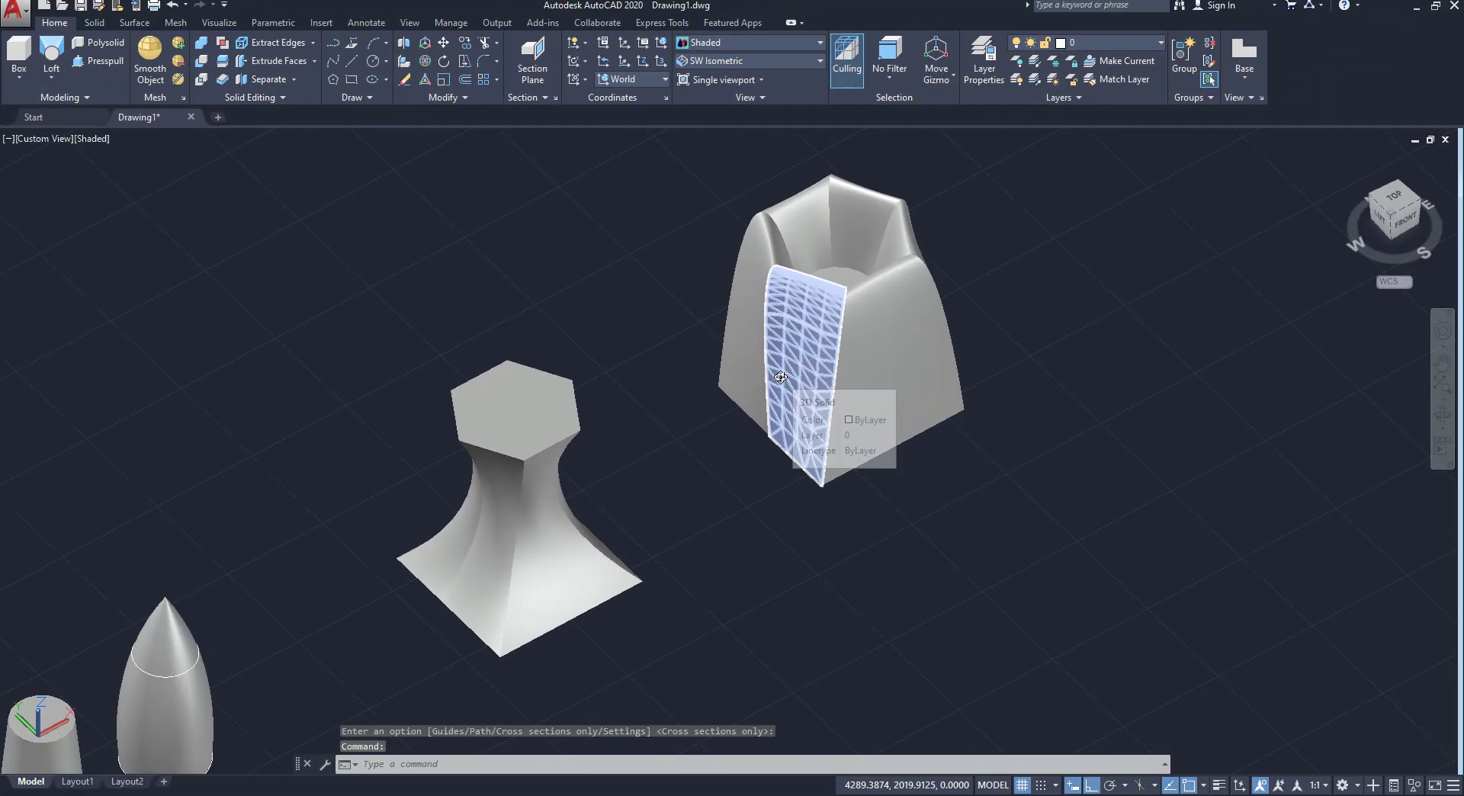
key(ctrl+z)
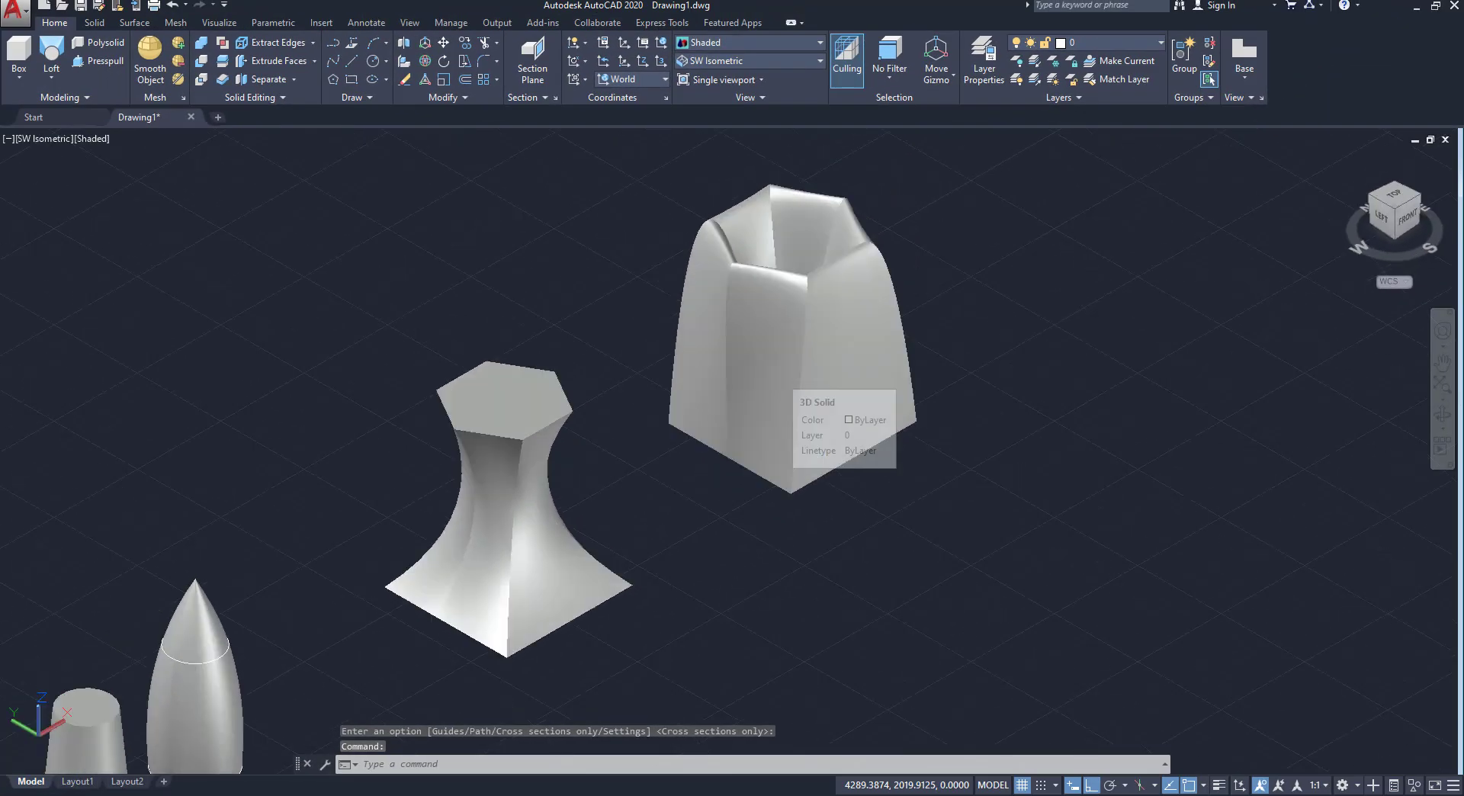
scroll(435, 630, down, 4)
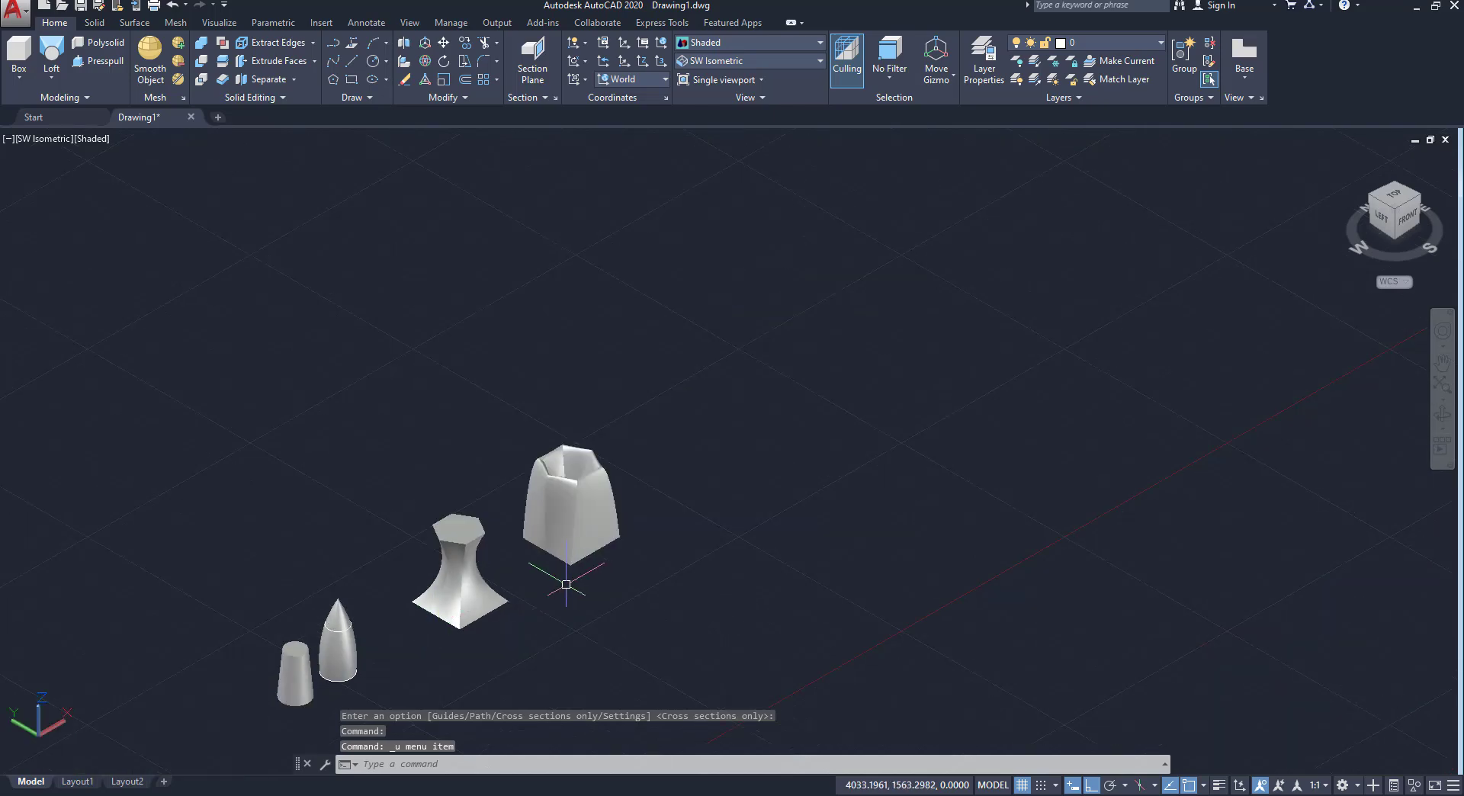
scroll(839, 415, up, 2)
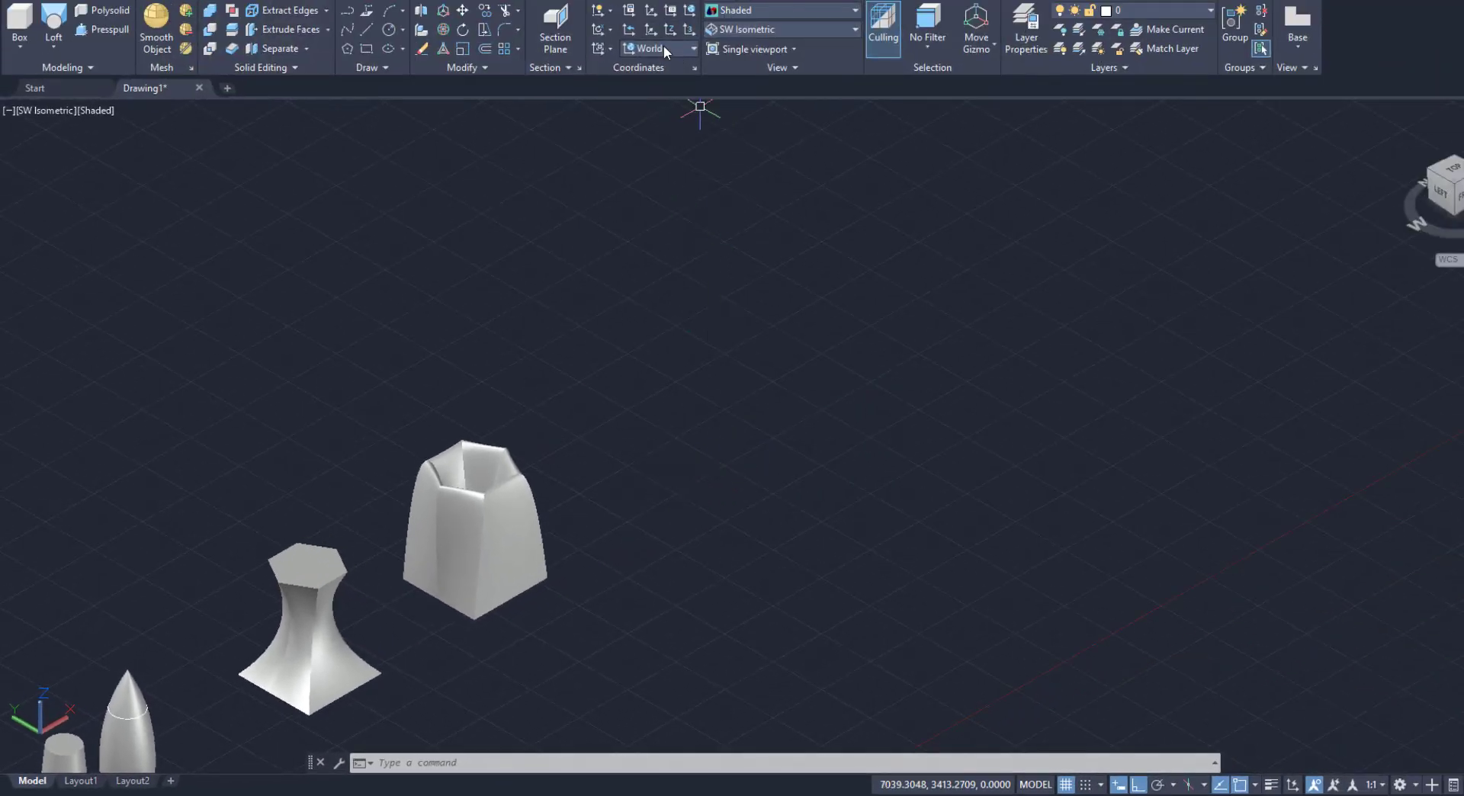
Set the UCS to Front and turn off the grid display.
click(664, 46)
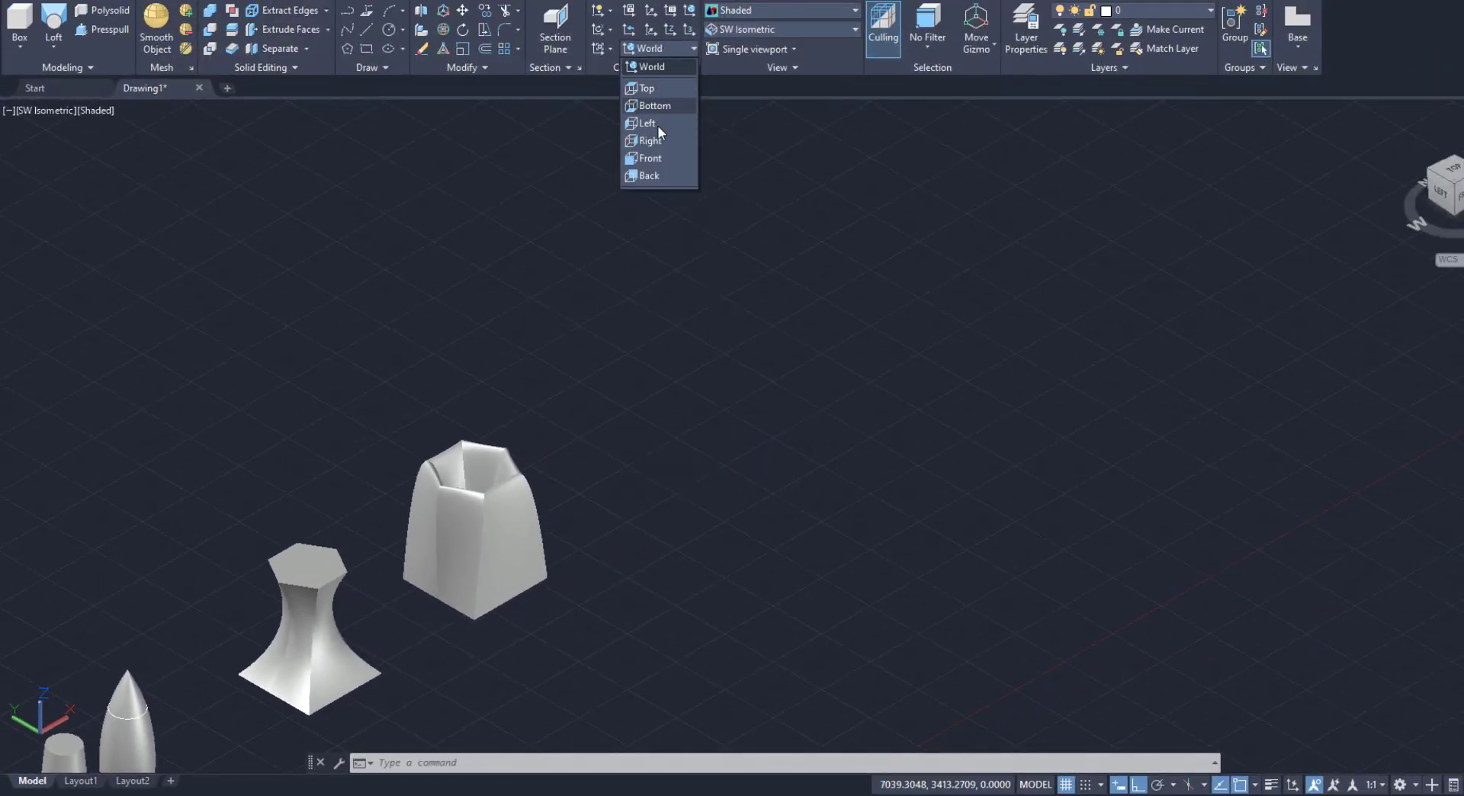
click(661, 156)
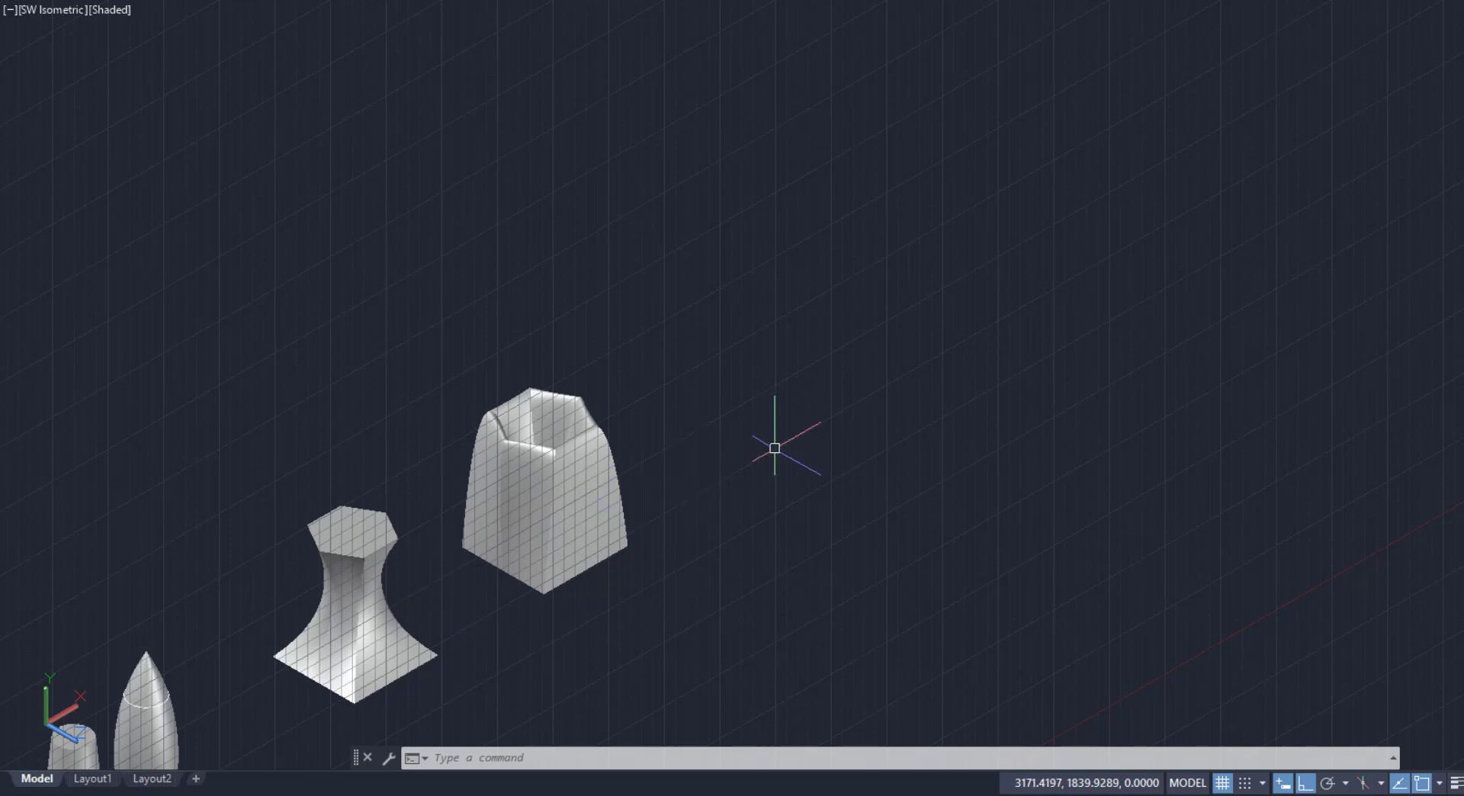
click(1224, 783)
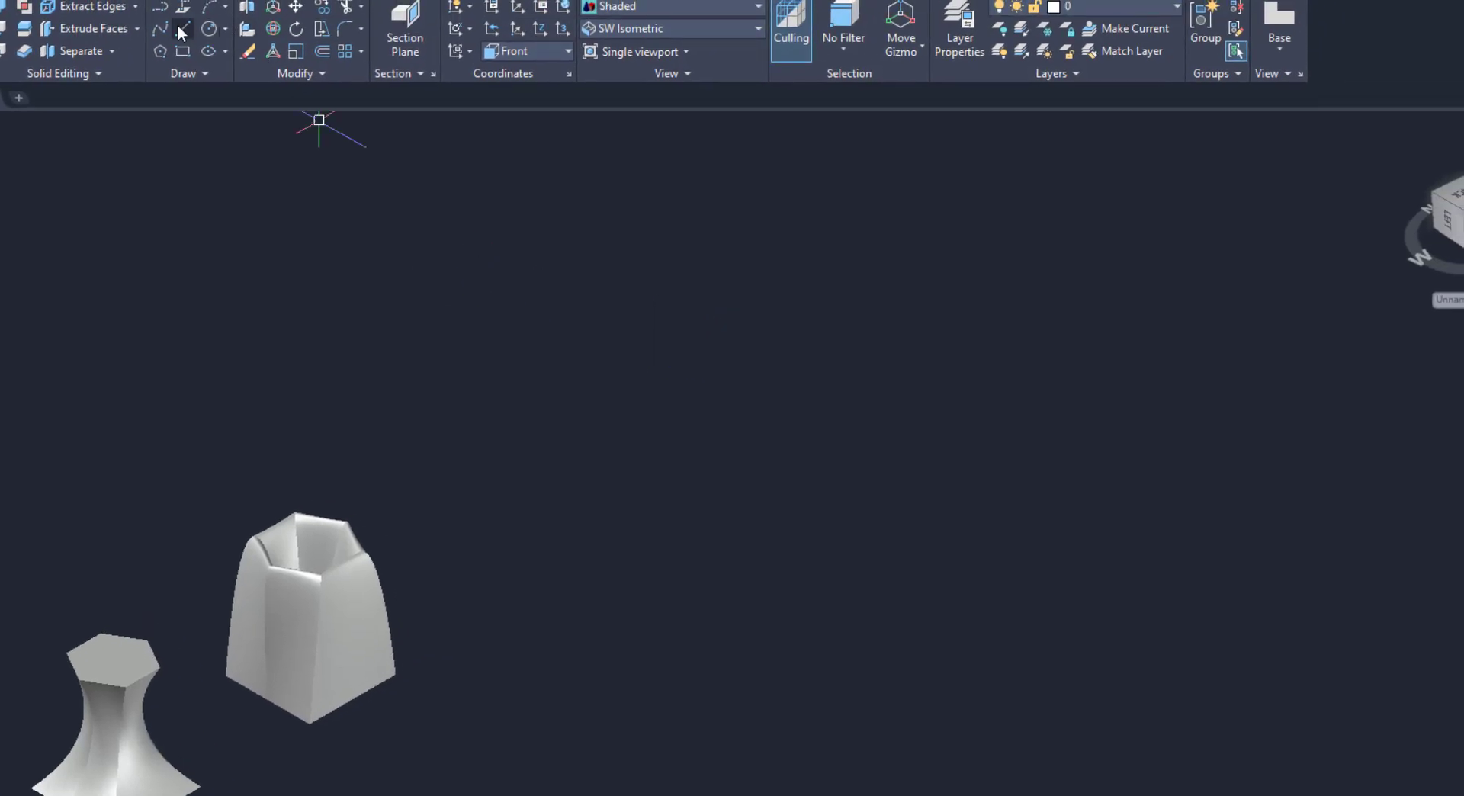
Draw two connected lines in the empty area beside the lofts: 100 units straight up, followed by 200 units along the X axis.
click(181, 28)
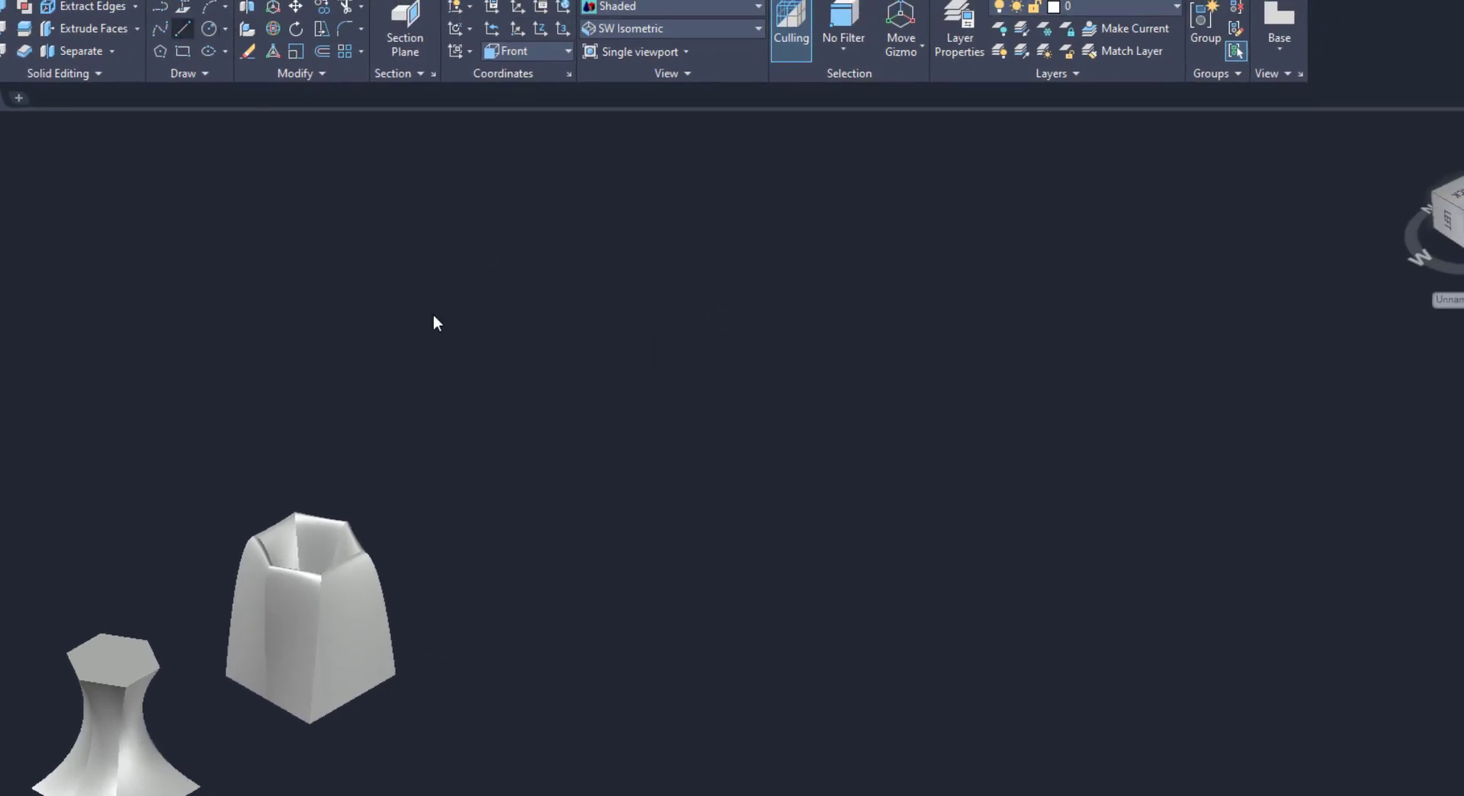
click(655, 552)
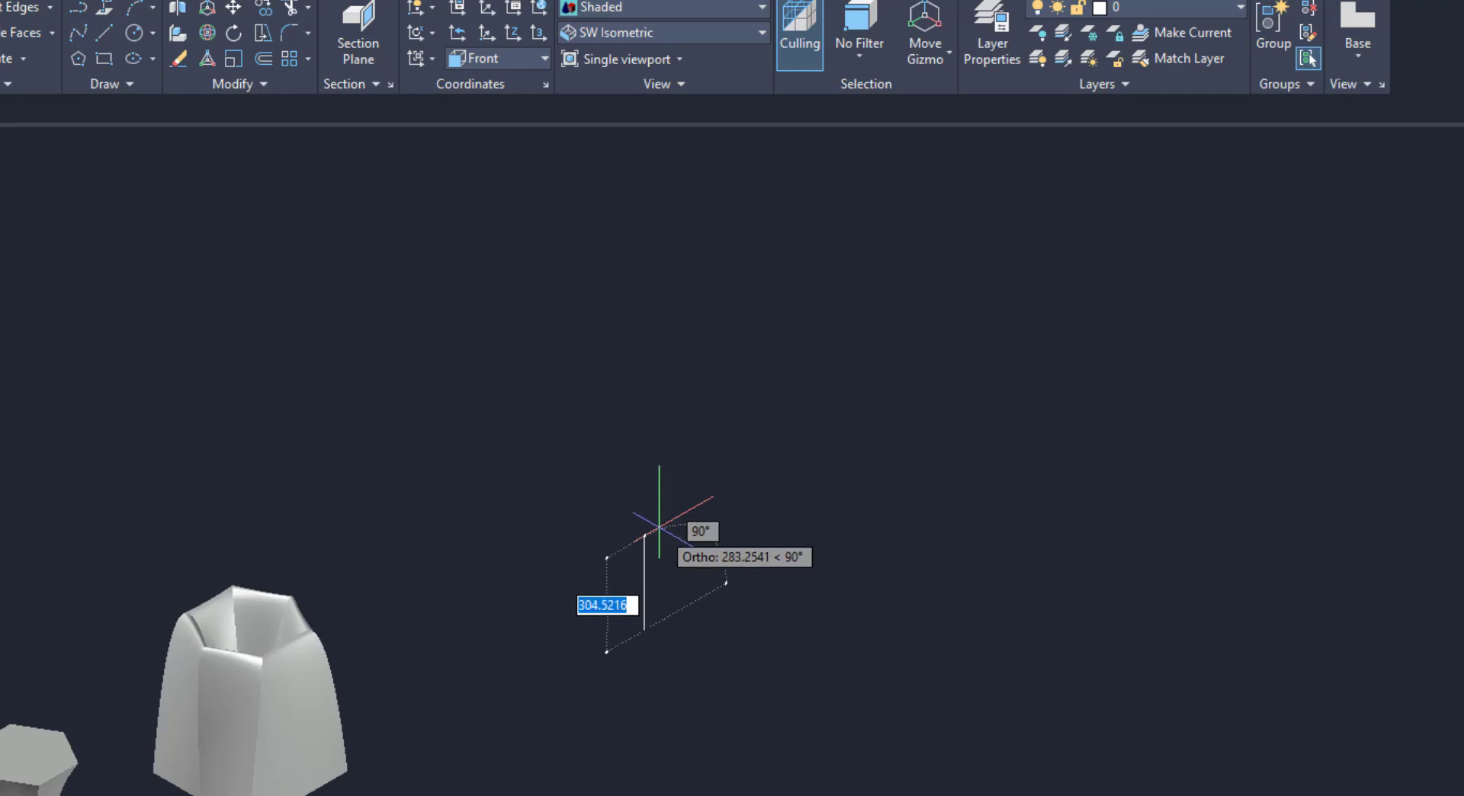
text(100)
key(Return)
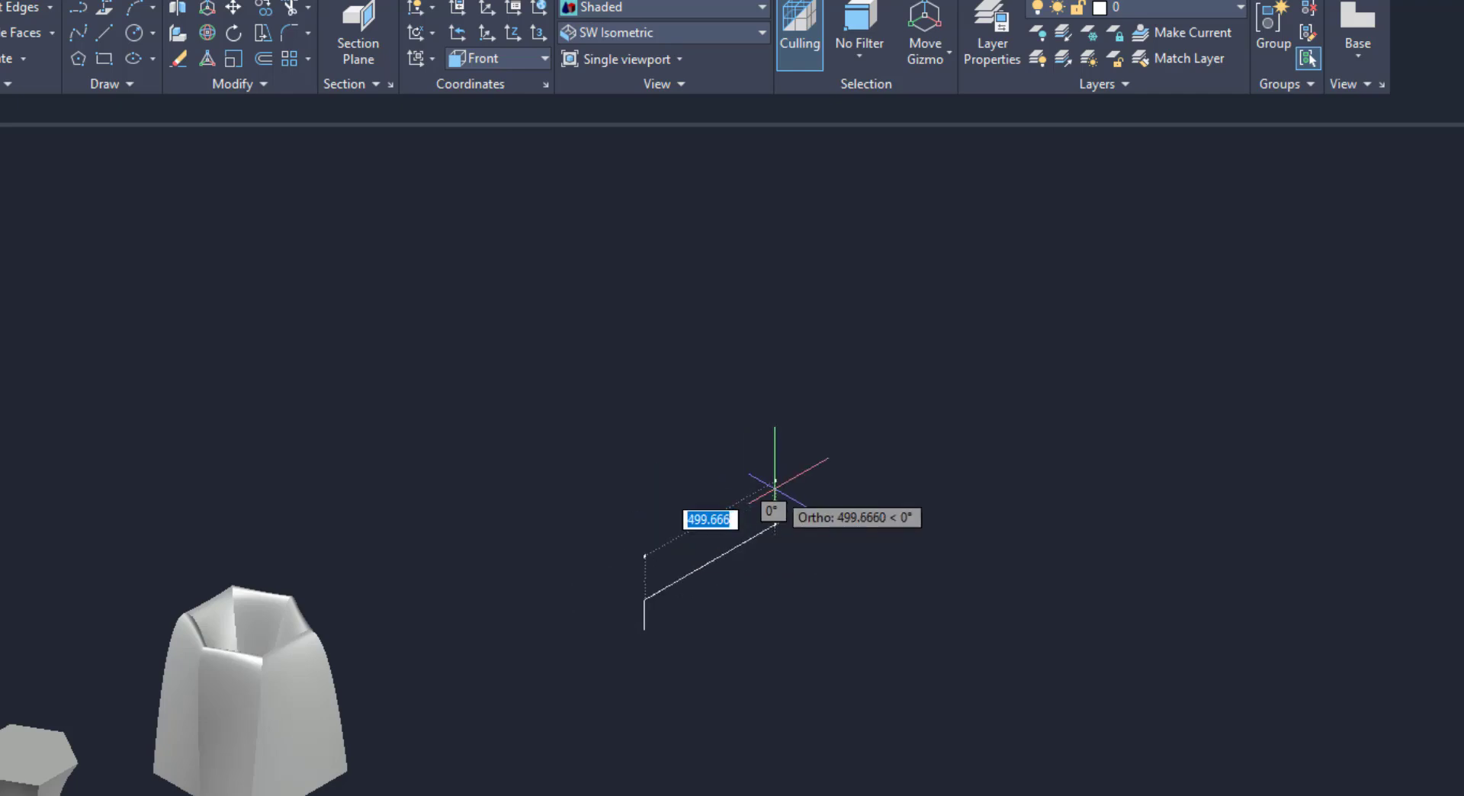
text(200)
key(Return)
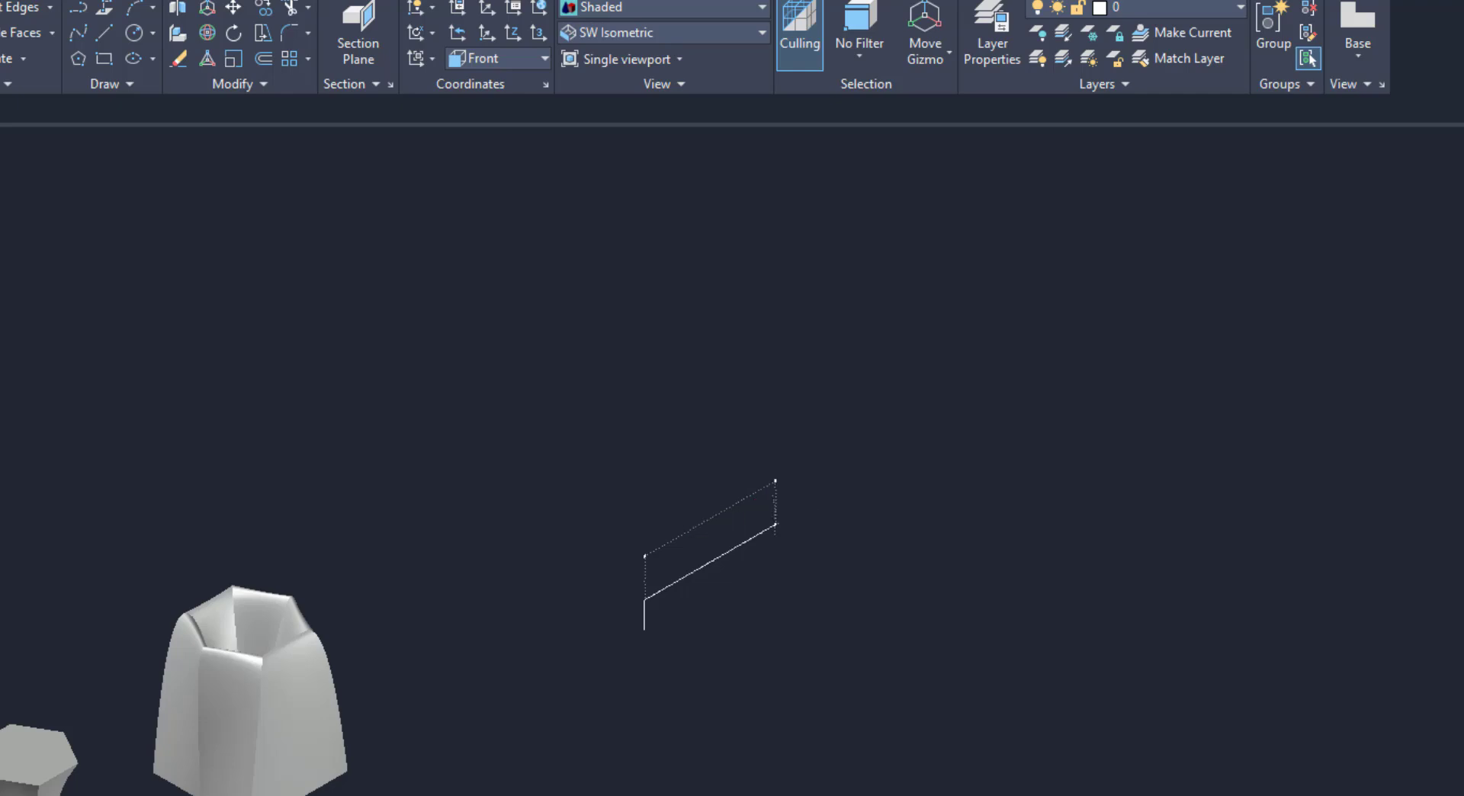
key(Return)
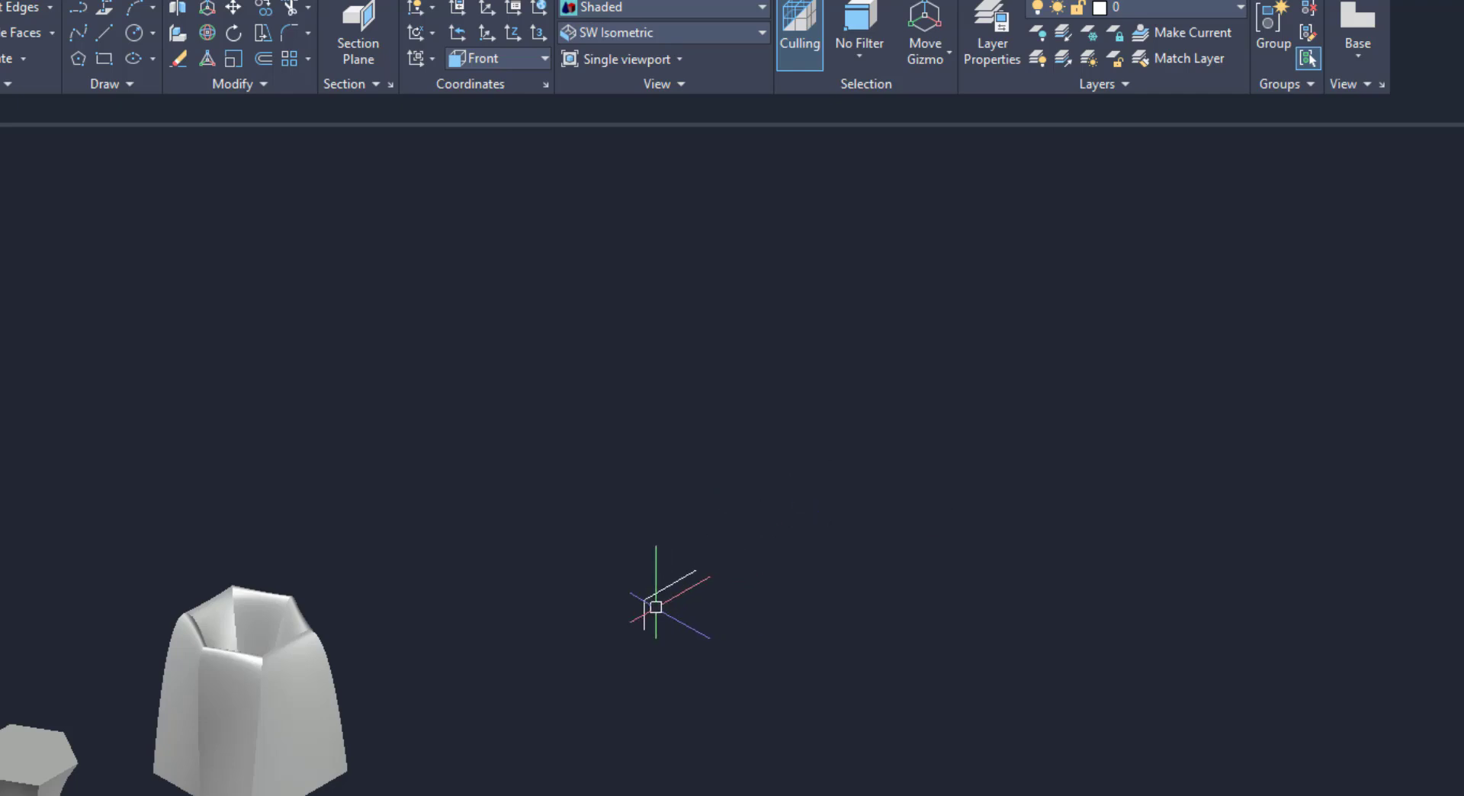
Fillet the corner between the vertical and the X-direction line with a radius of 60.
scroll(656, 607, up, 2)
scroll(700, 594, up, 1)
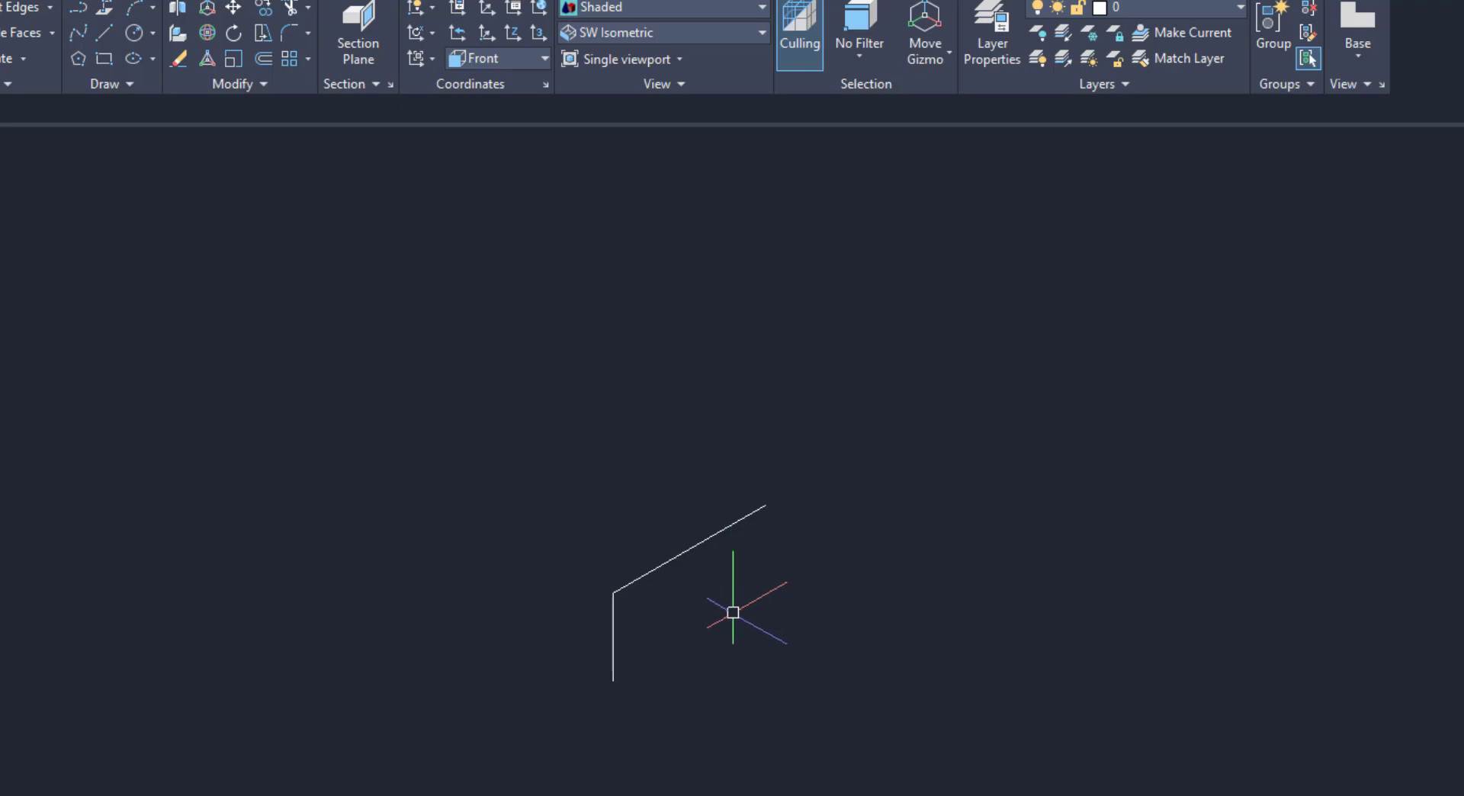
scroll(733, 613, up, 1)
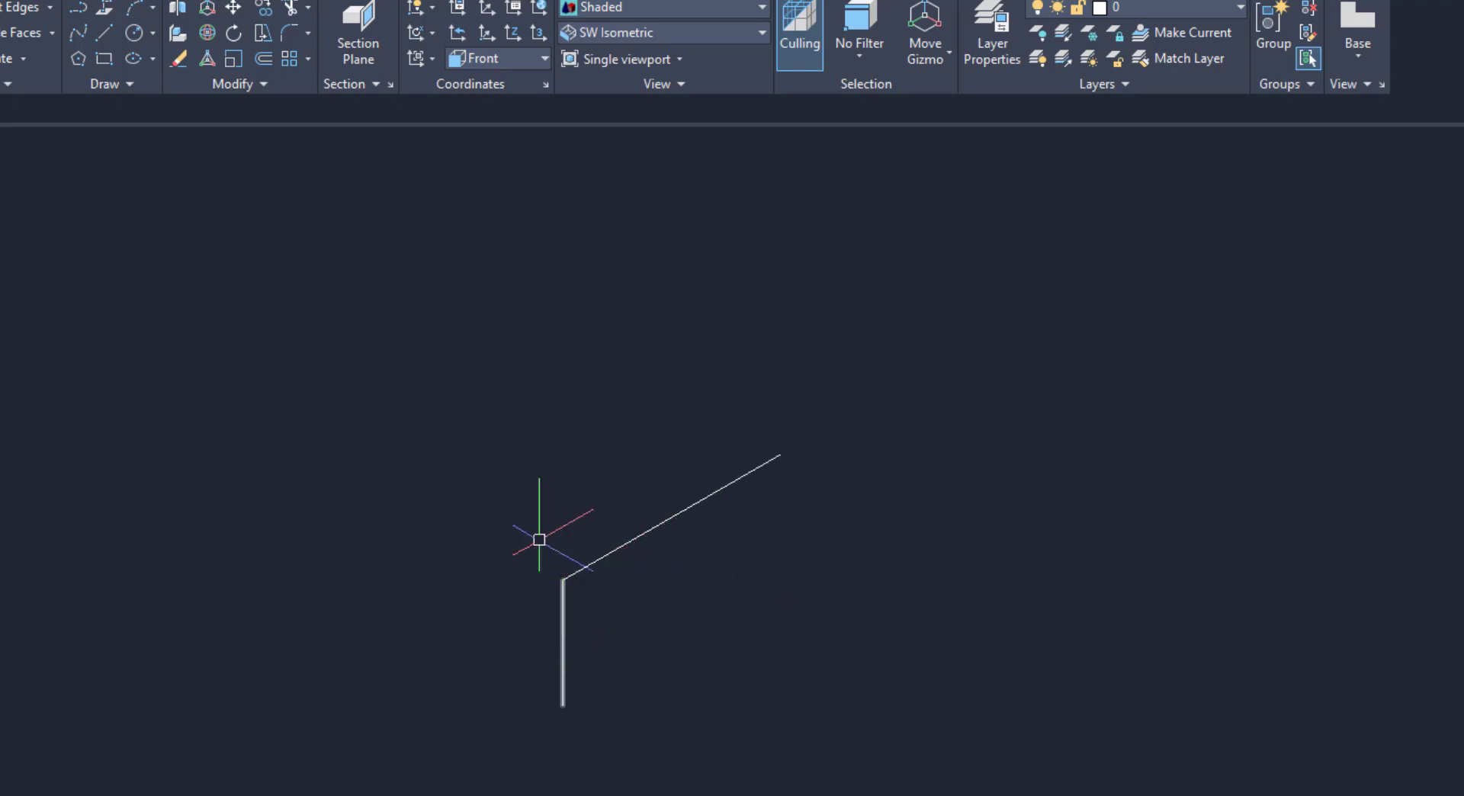
click(293, 34)
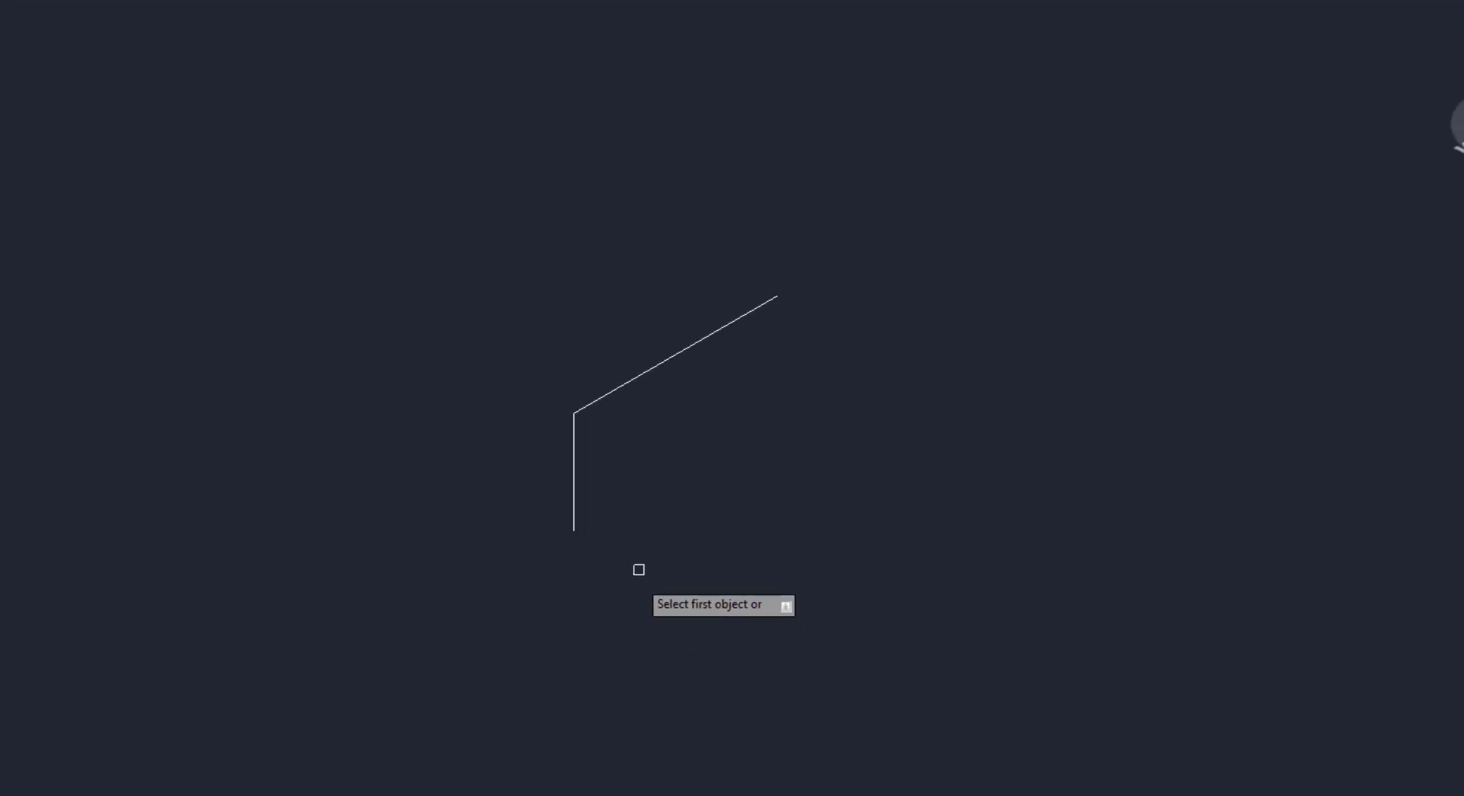
text(r)
key(Return)
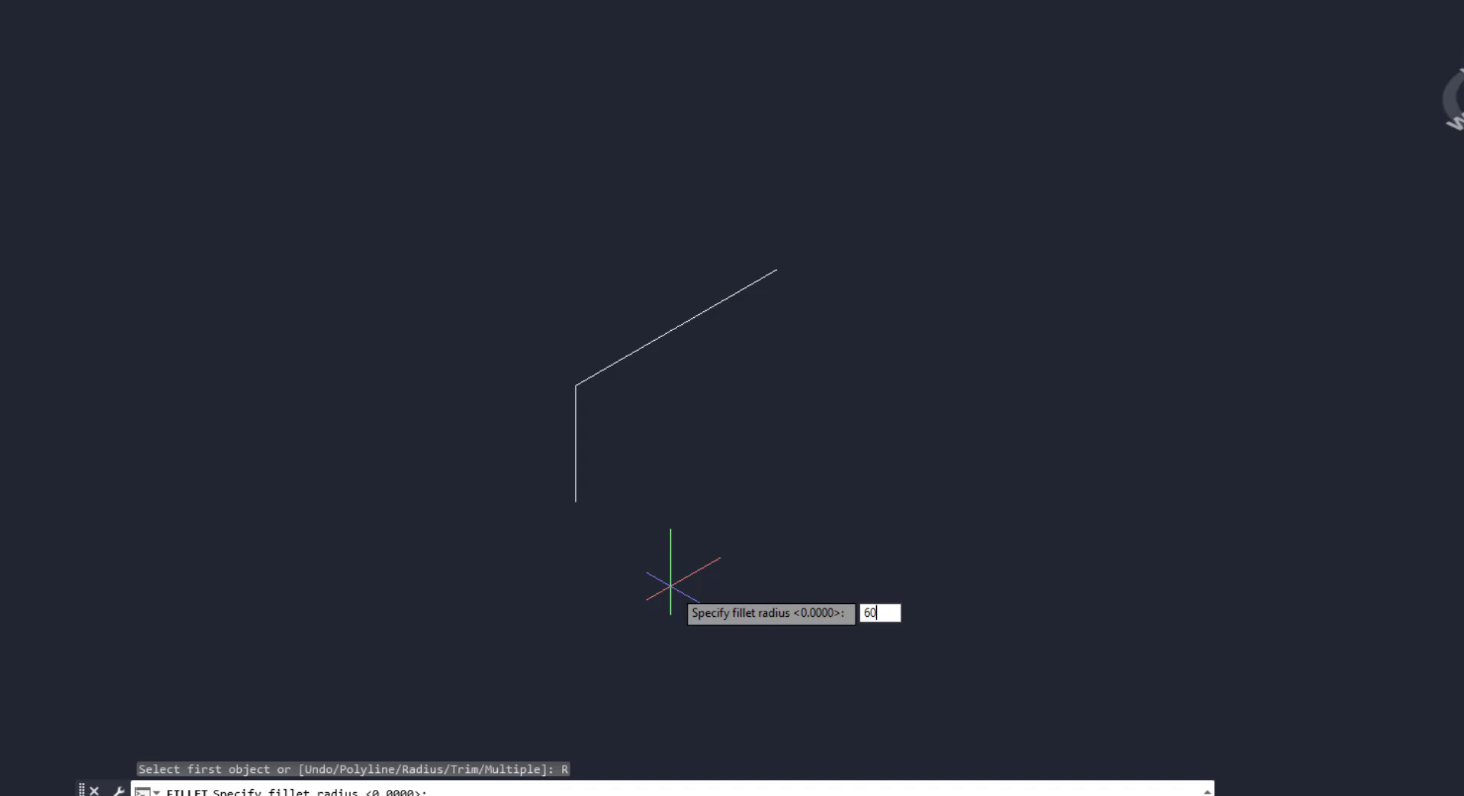
text(60)
key(Return)
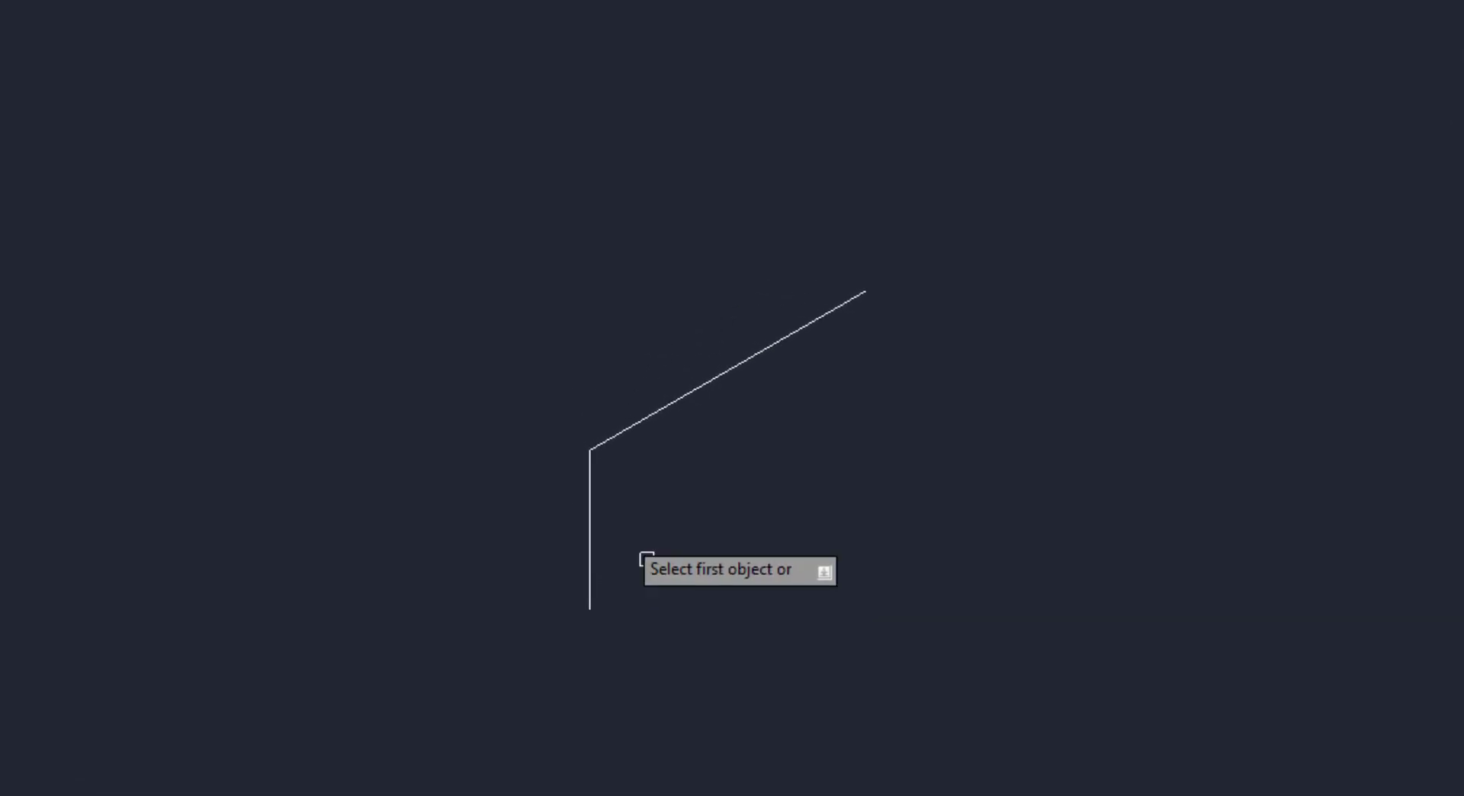
click(584, 520)
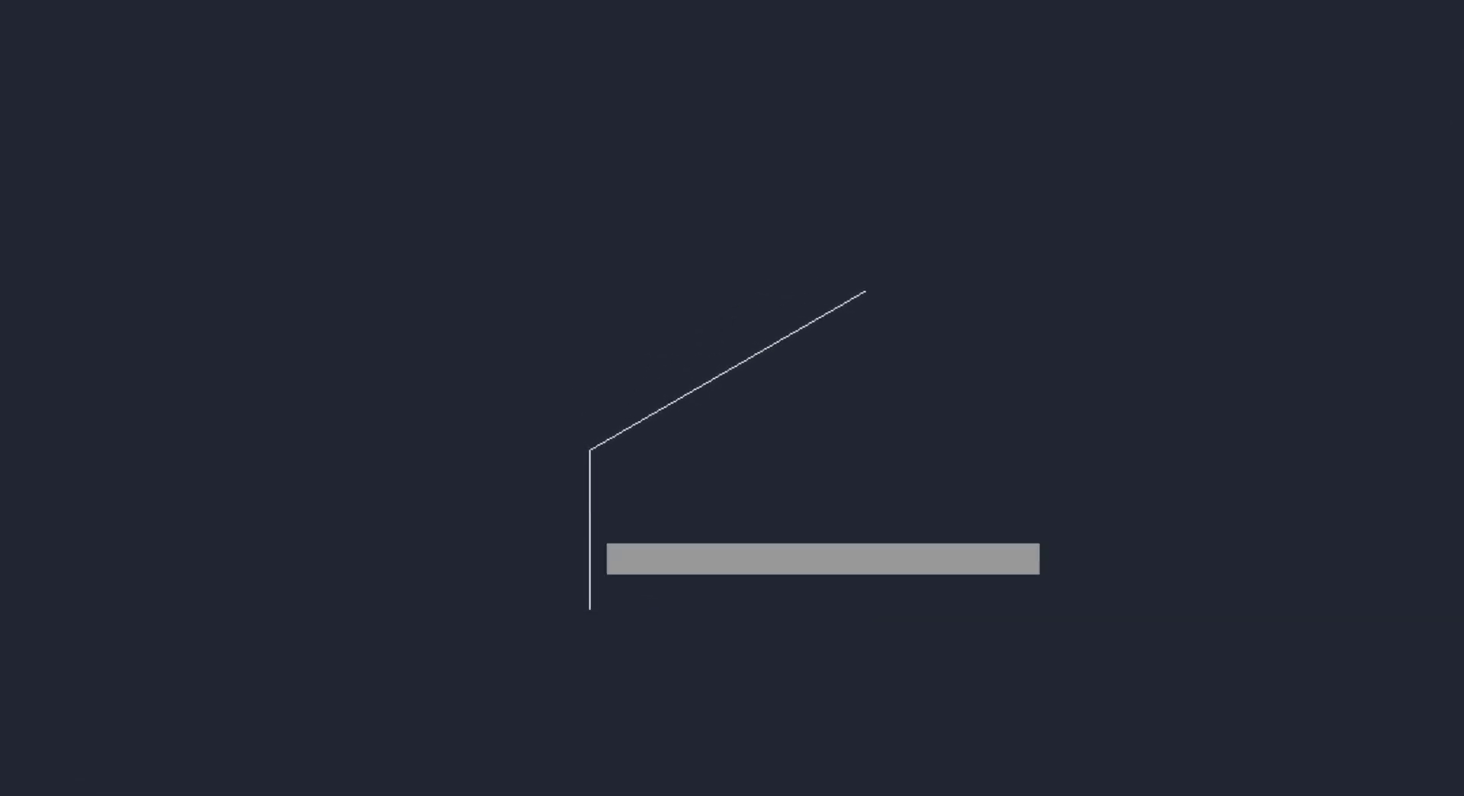
click(659, 404)
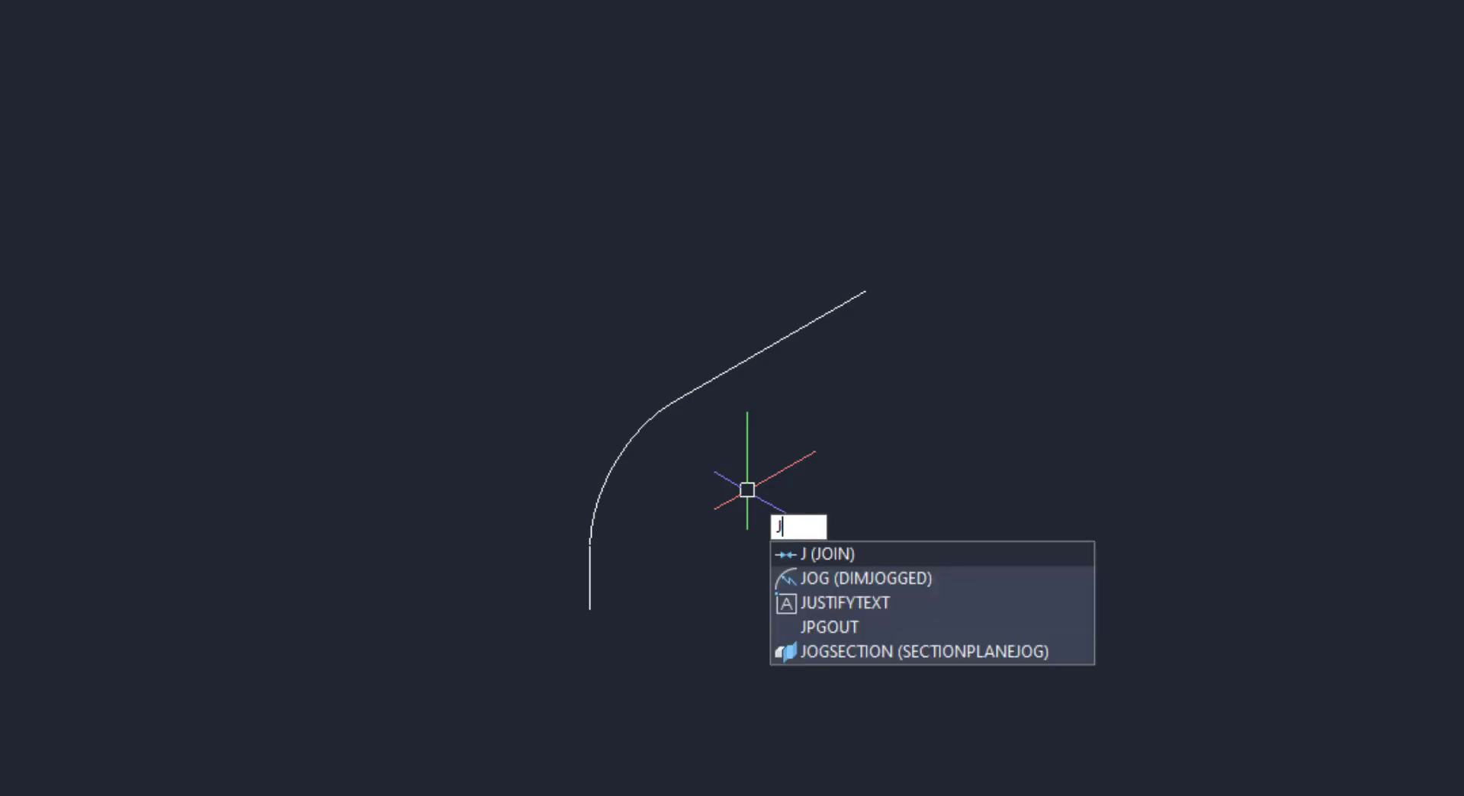
Join the two lines and the fillet arc into a single path.
key(Return)
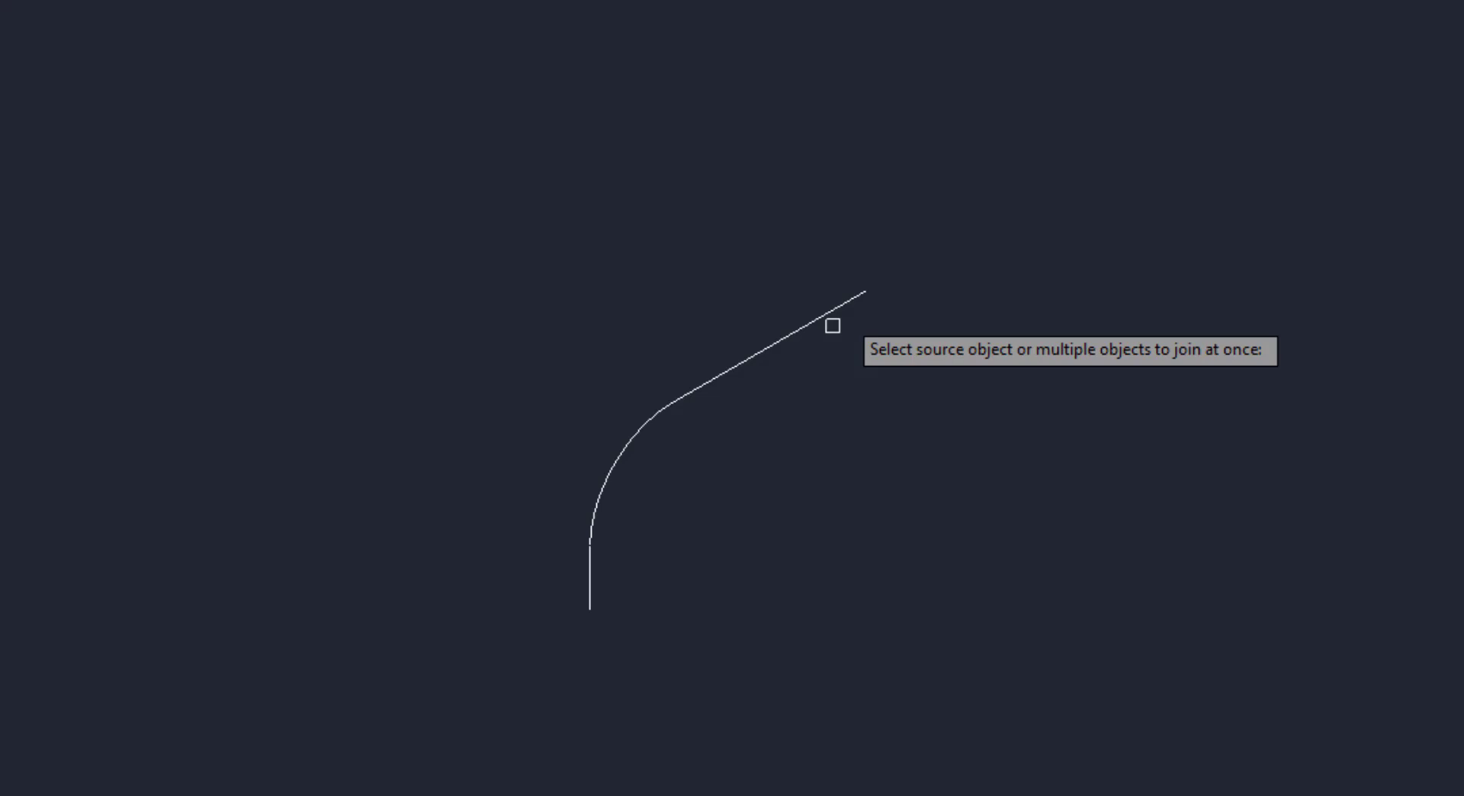
click(839, 273)
click(462, 683)
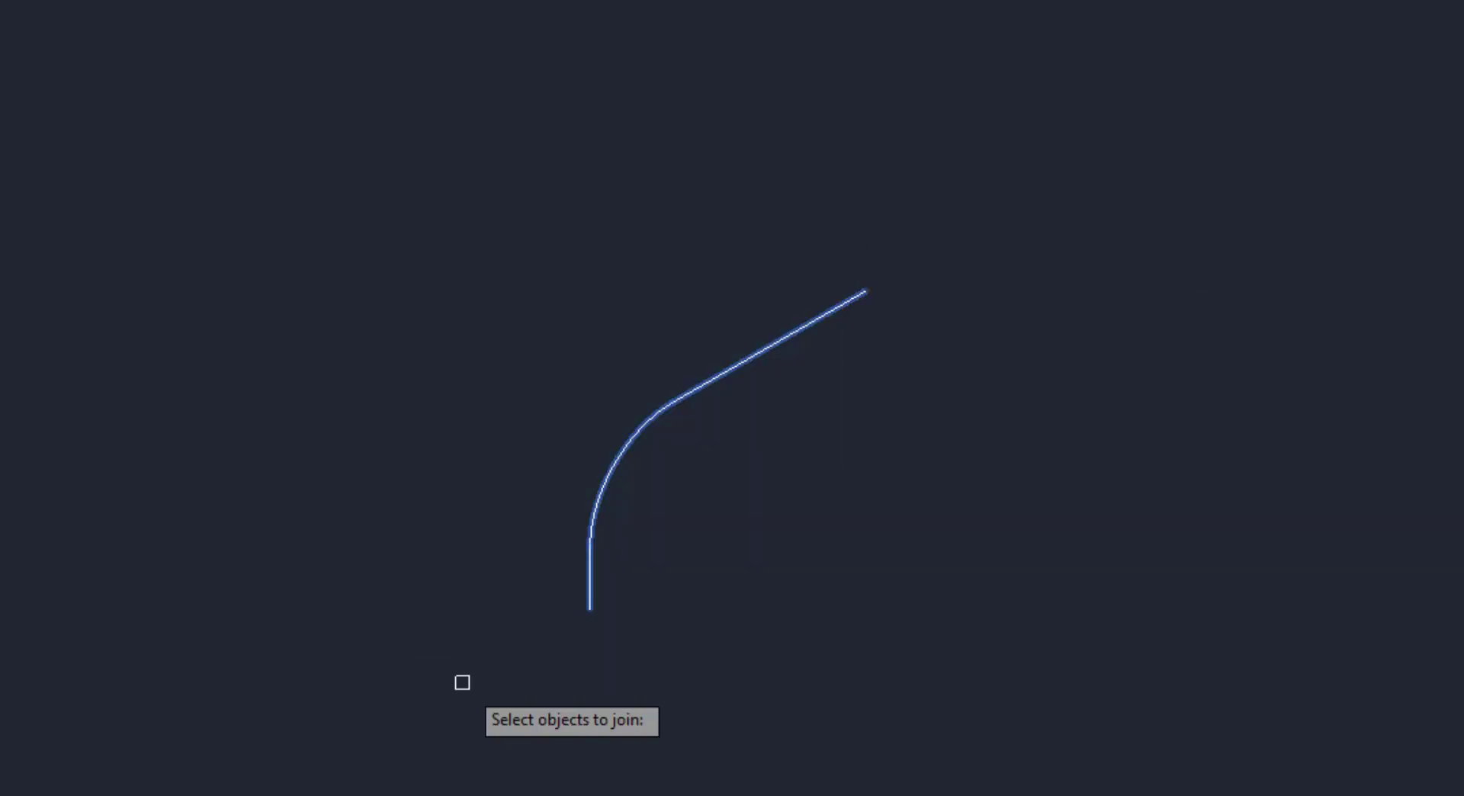
key(Return)
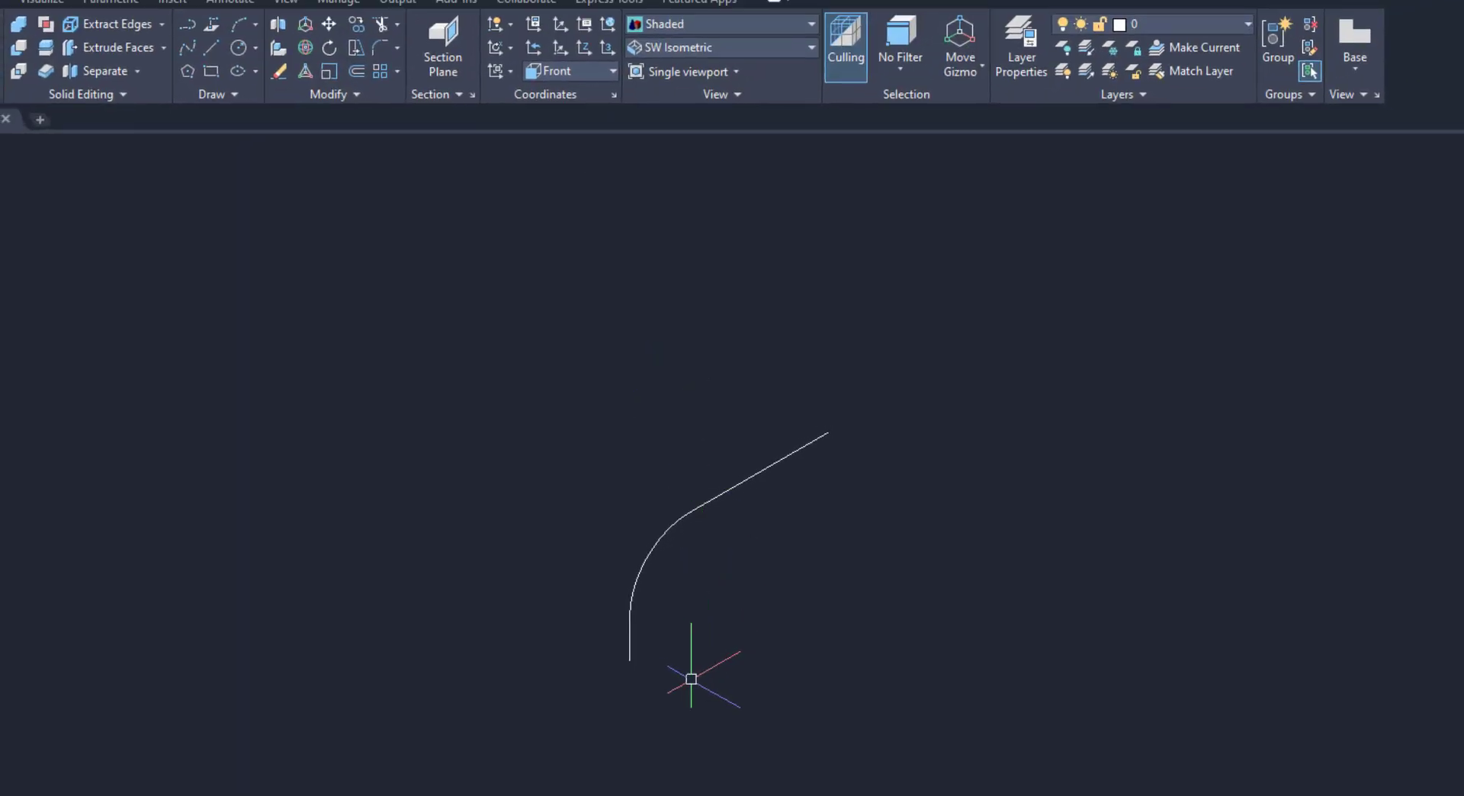
Set the UCS to Top and draw a small rectangle beside the lower end of the path.
click(564, 71)
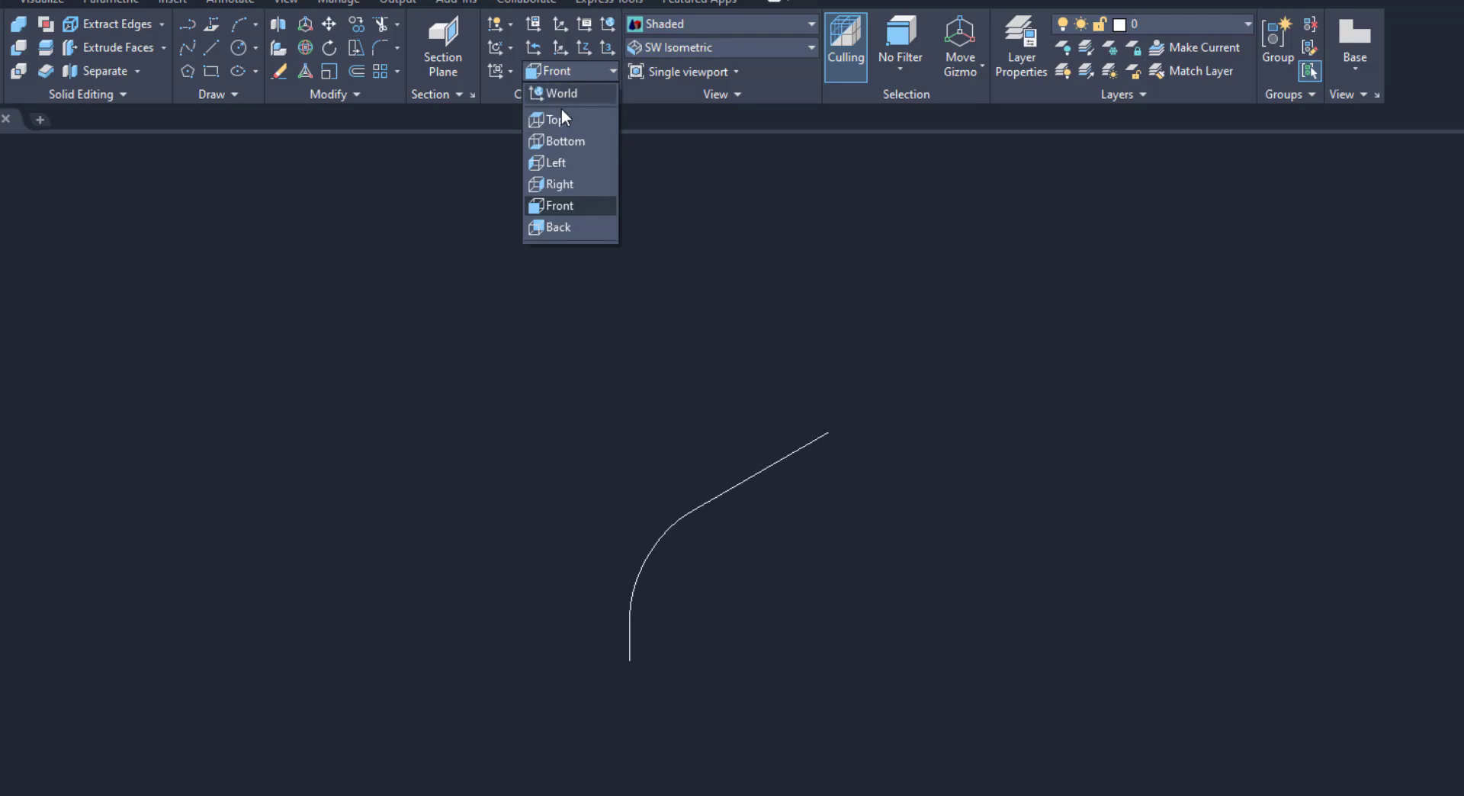
click(566, 116)
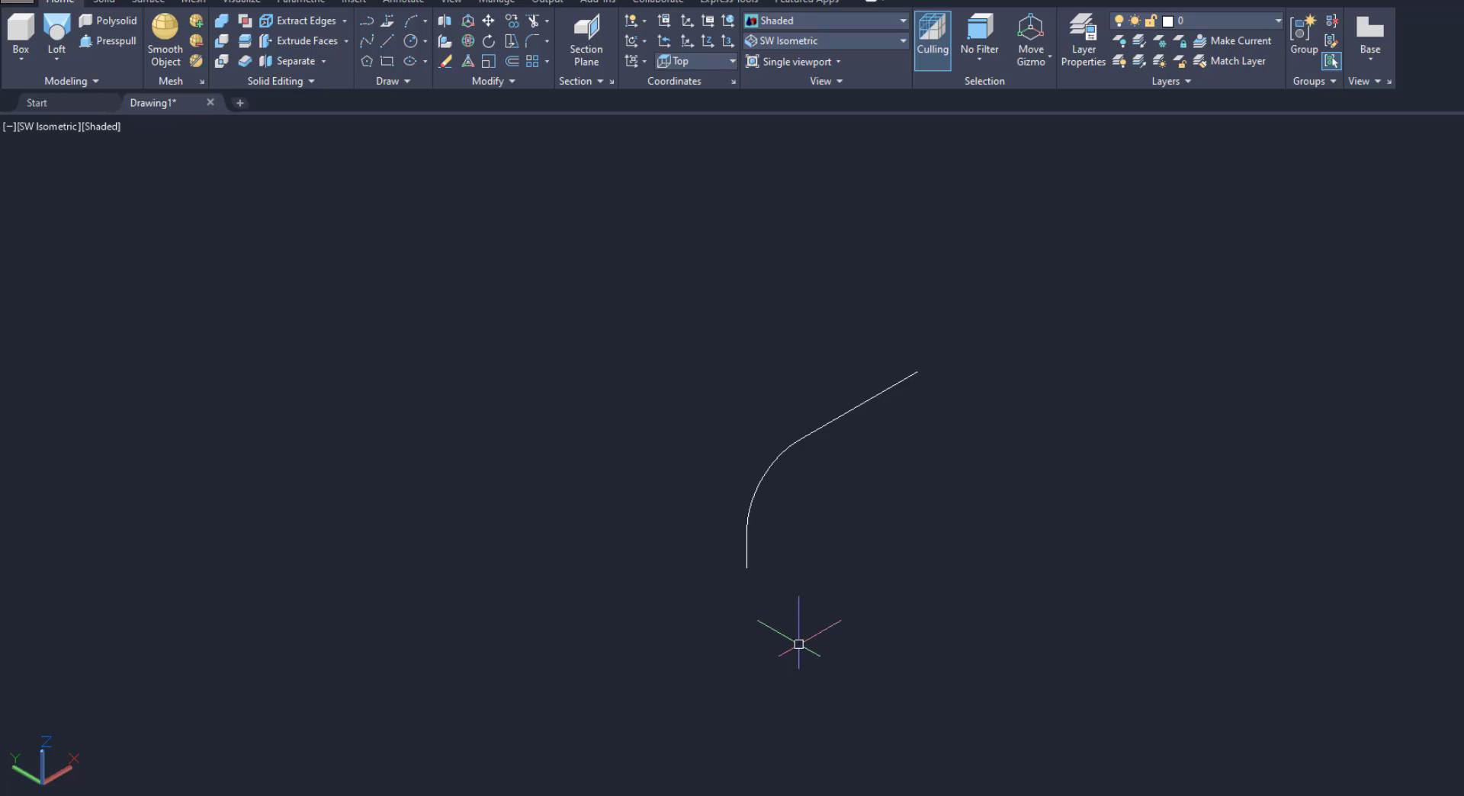
text(rec)
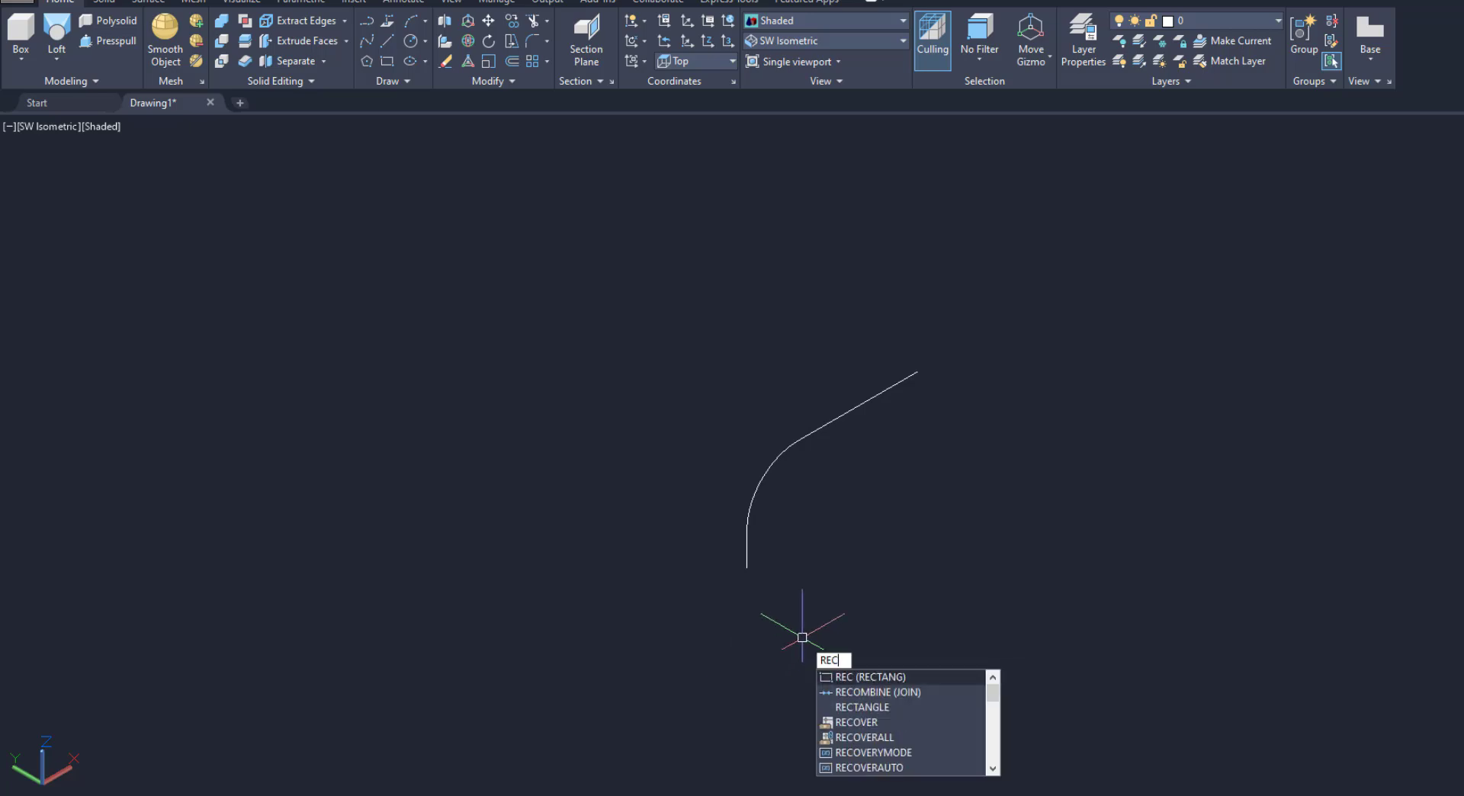
key(Return)
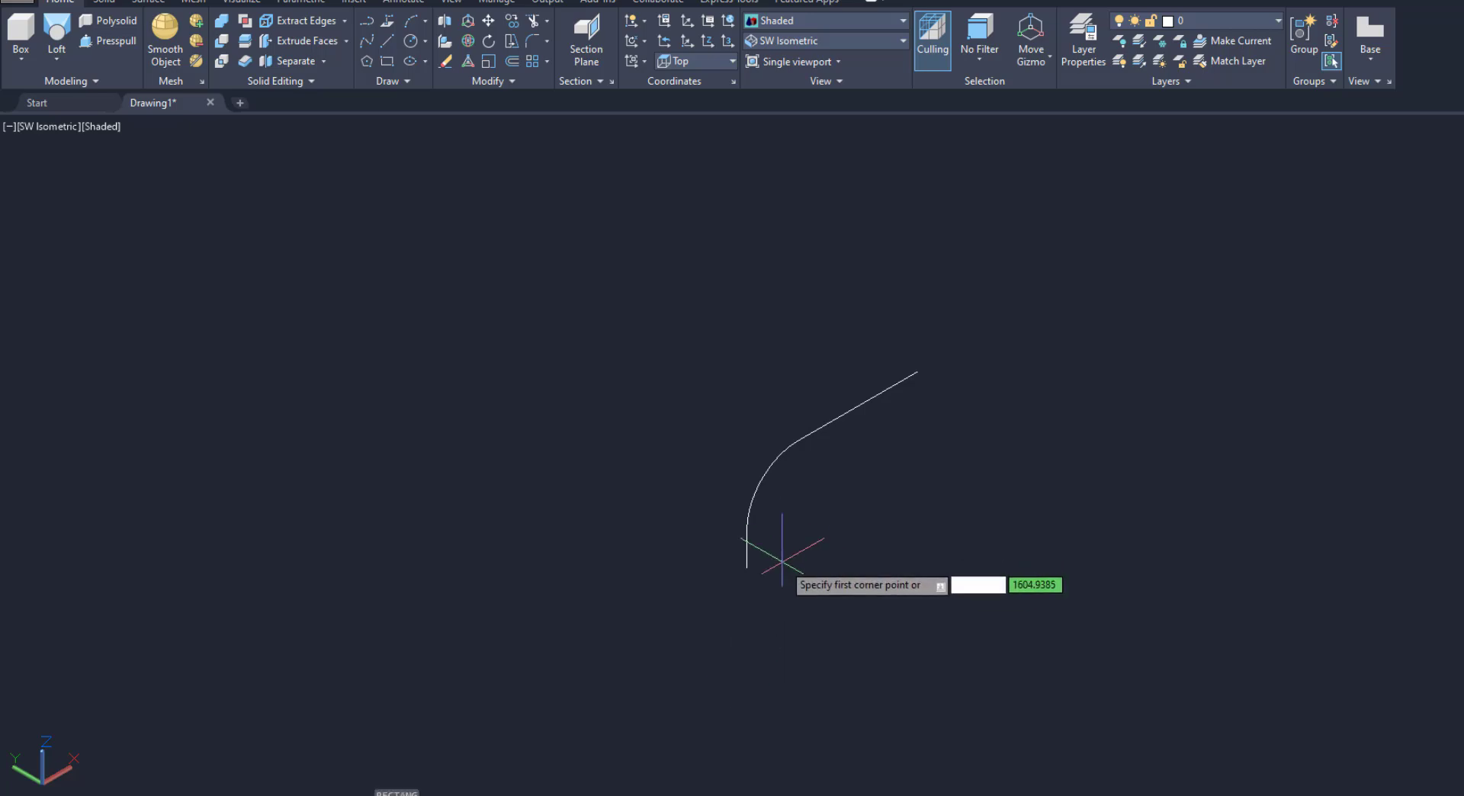
scroll(783, 559, up, 2)
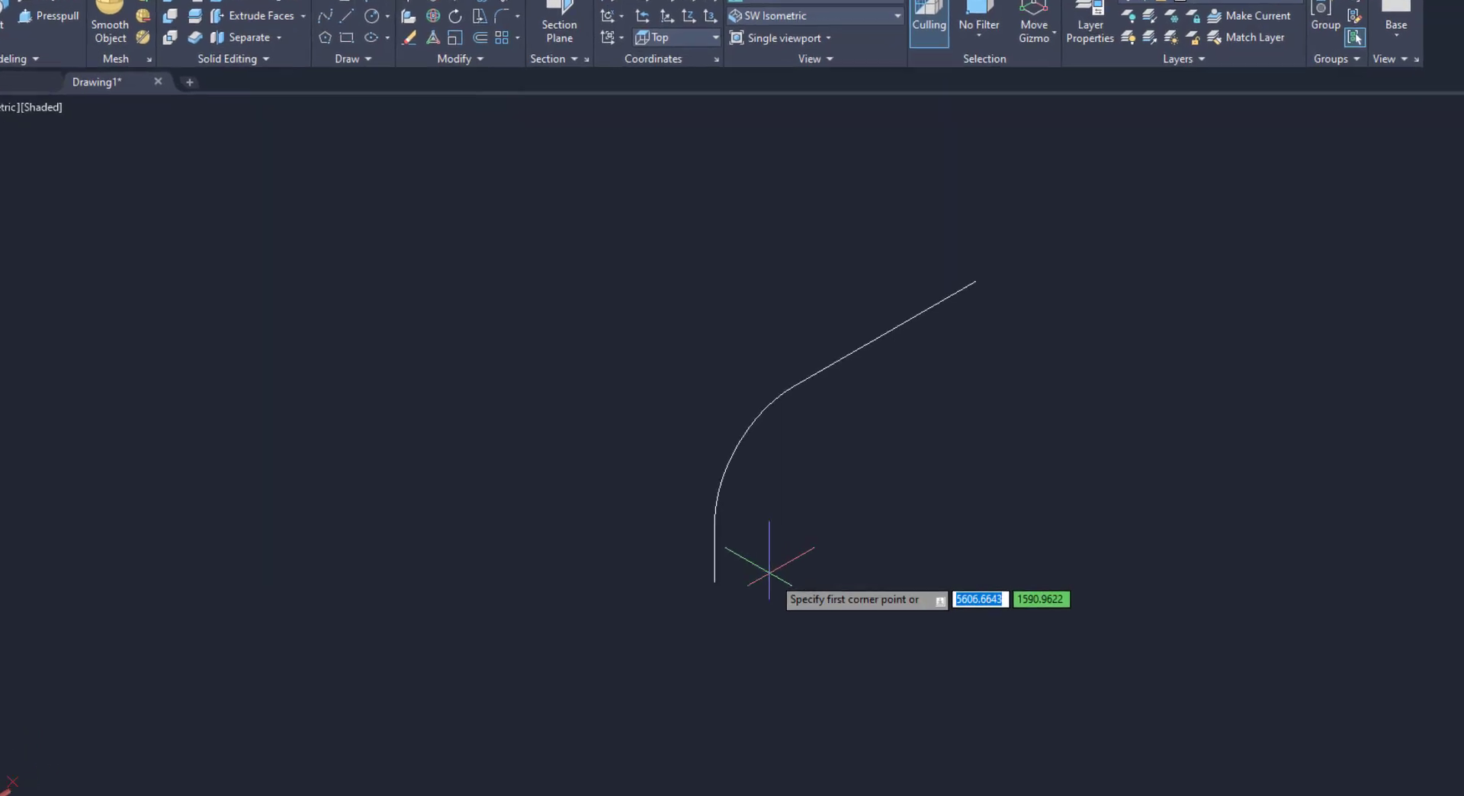
click(780, 592)
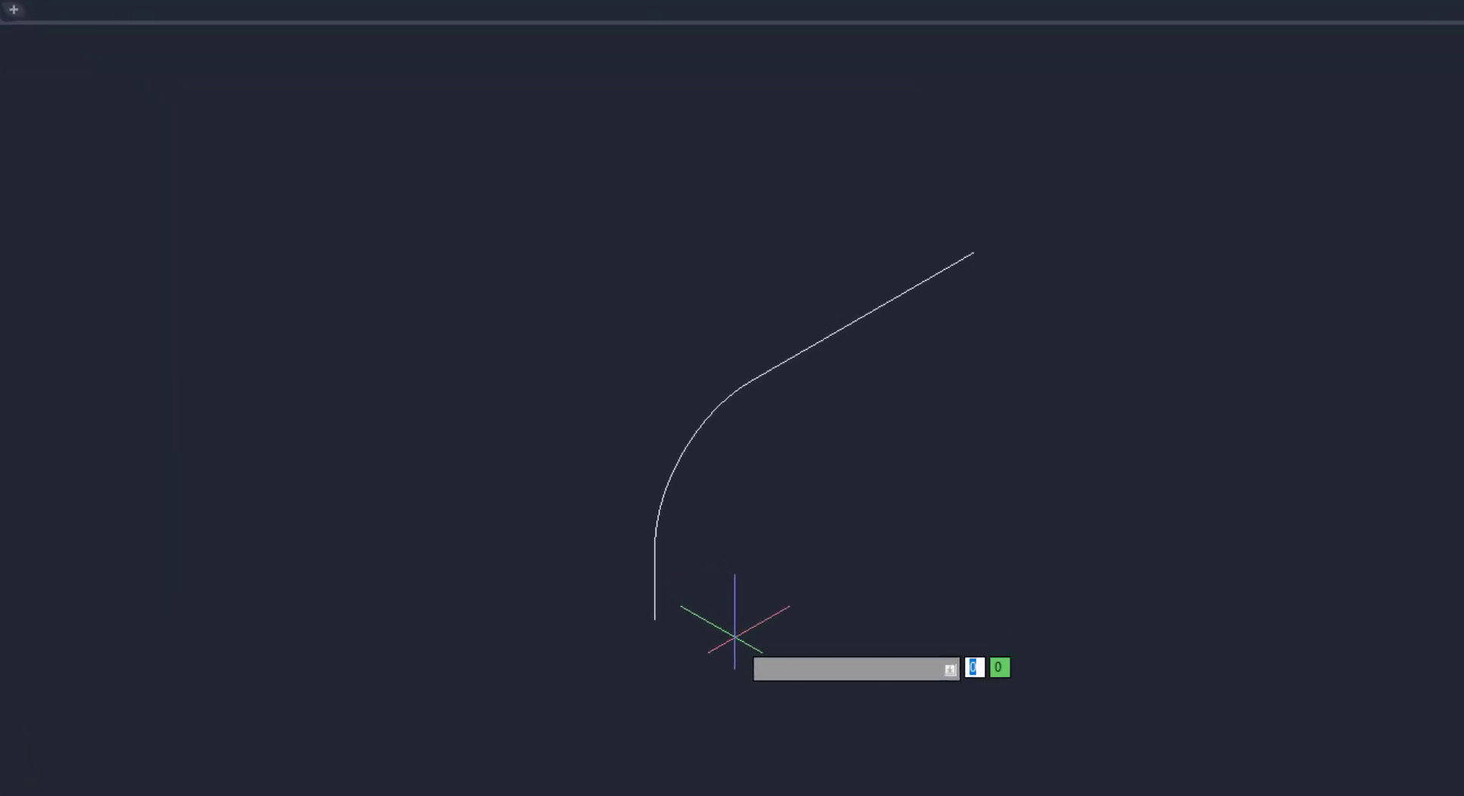
click(813, 644)
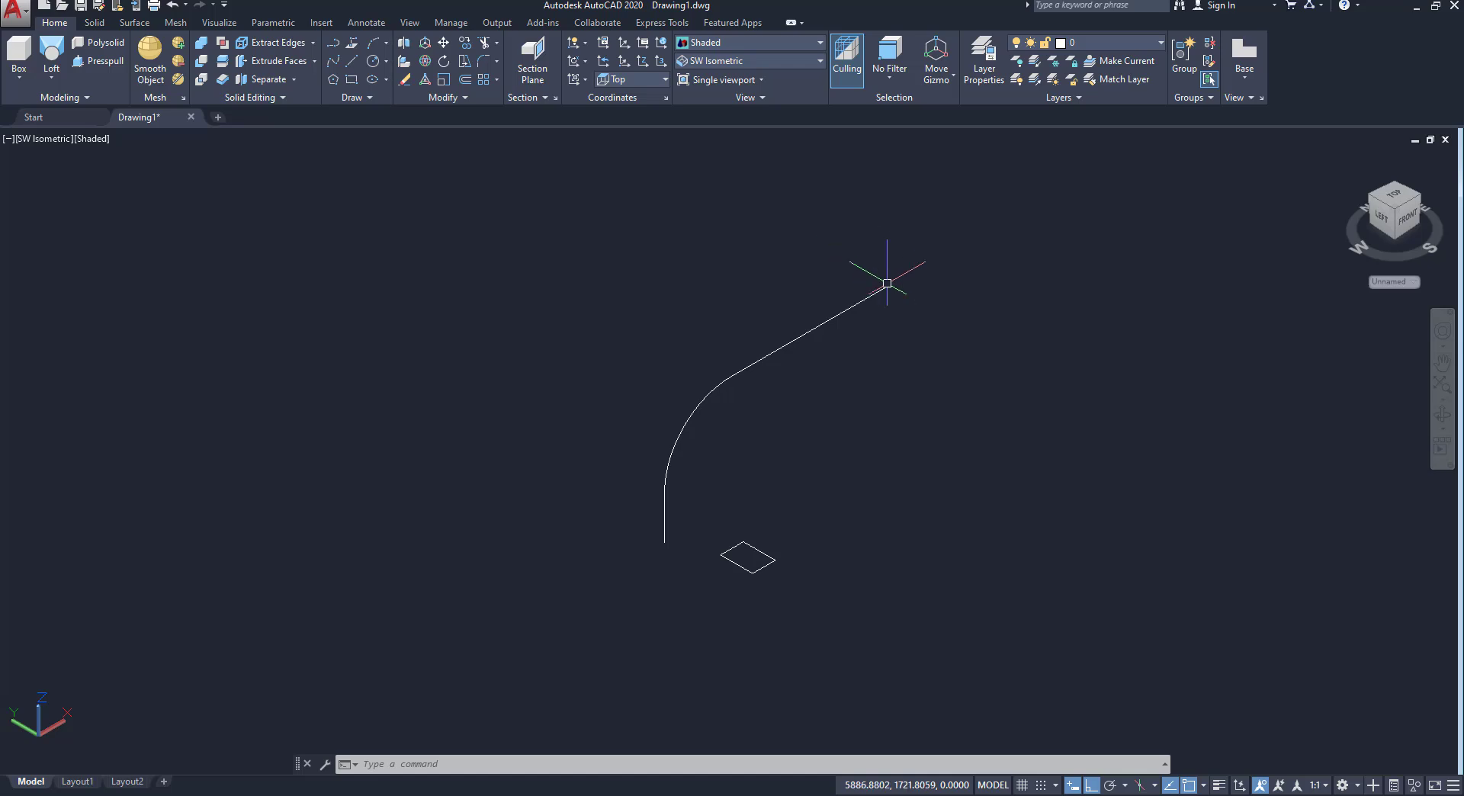
Set the UCS to Left and draw a small circle centred on the upper end of the path.
click(624, 81)
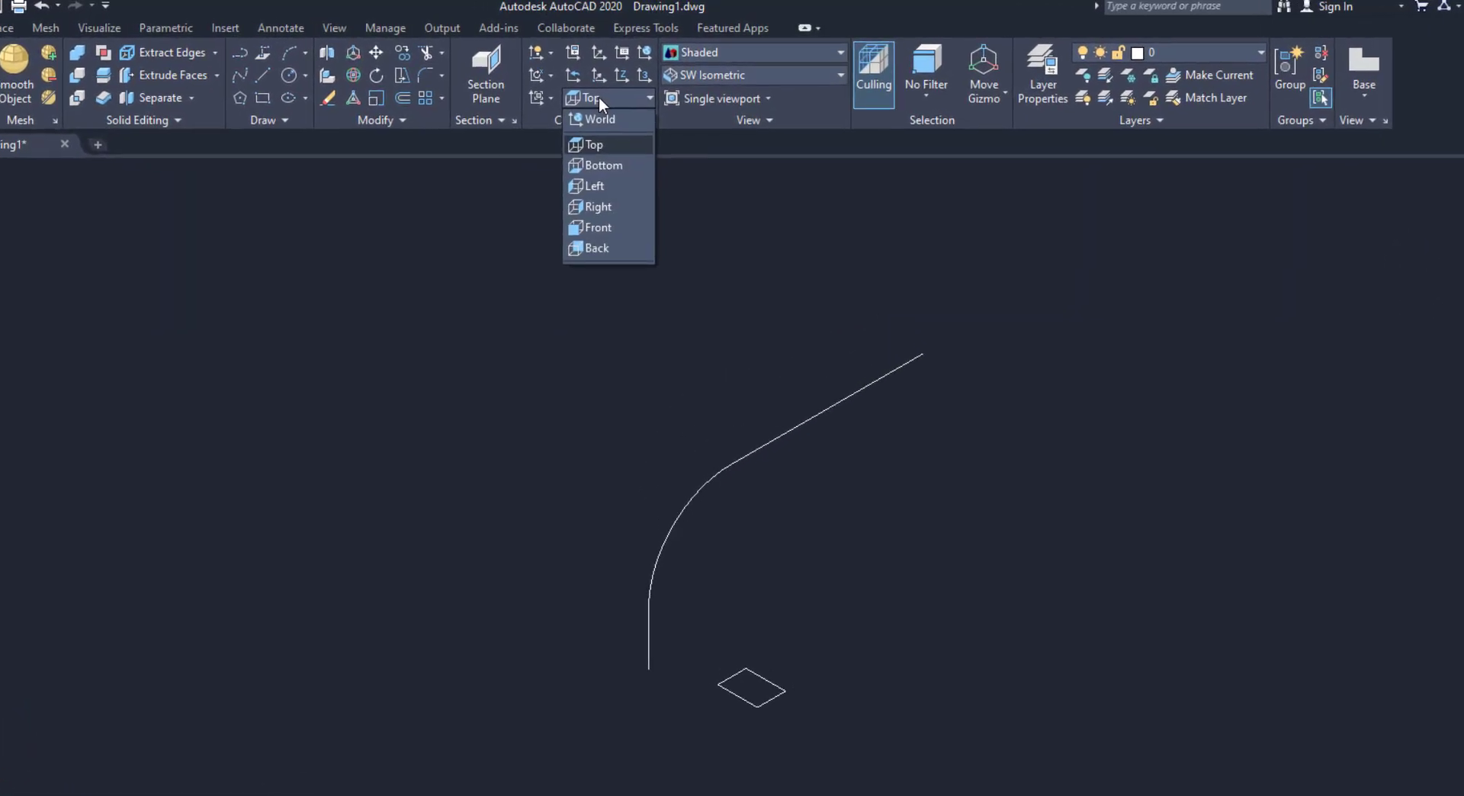
click(611, 186)
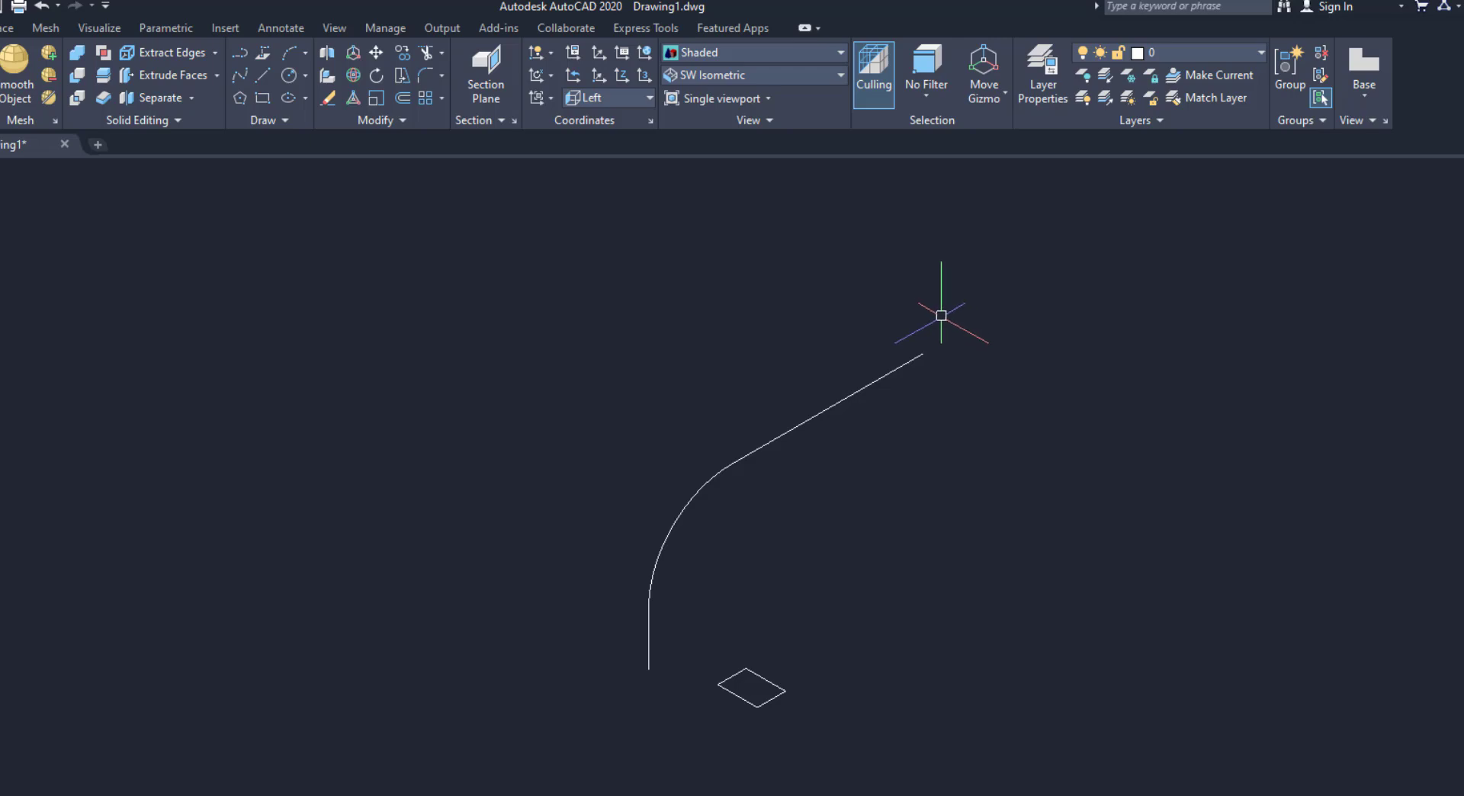
text(C)
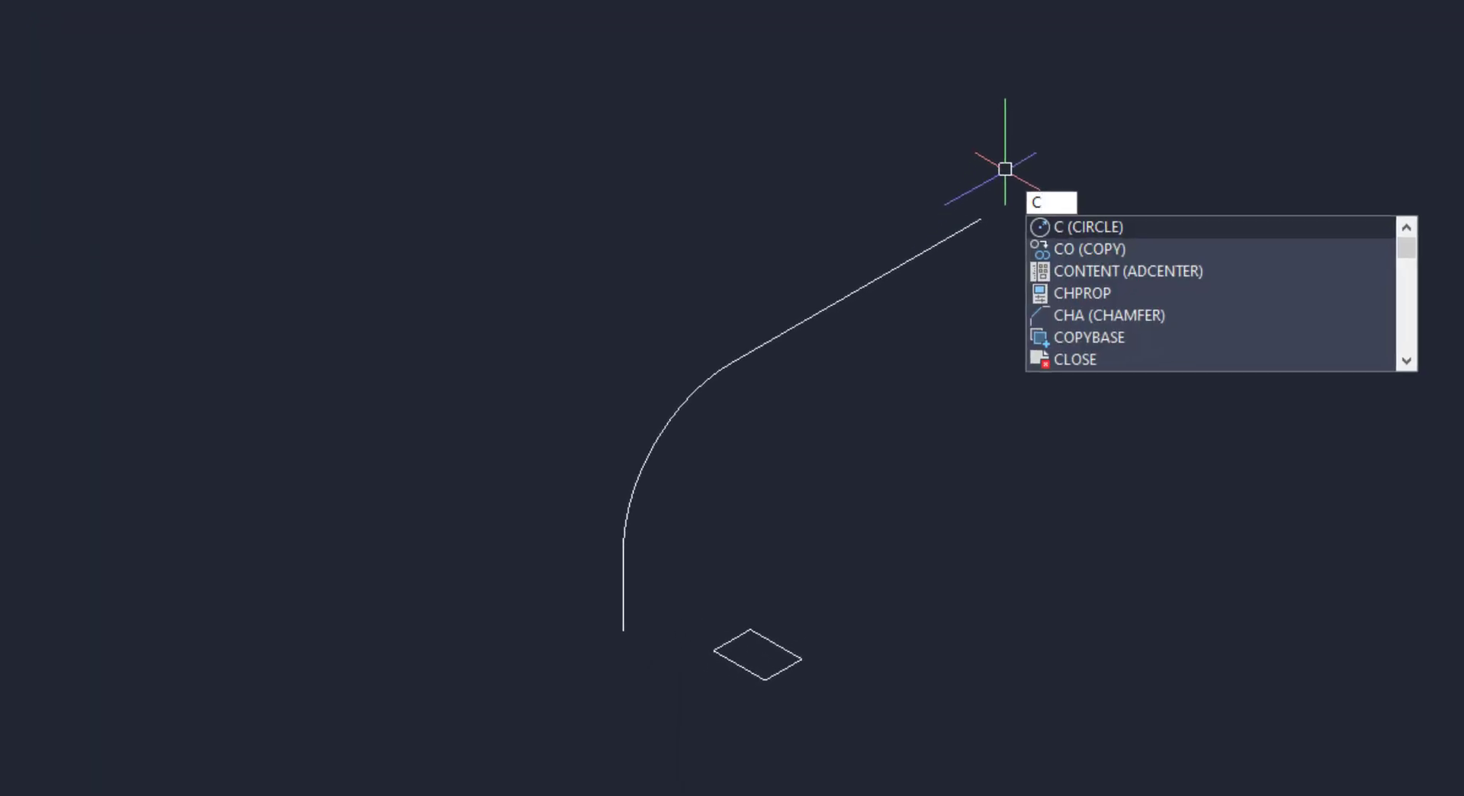
key(Return)
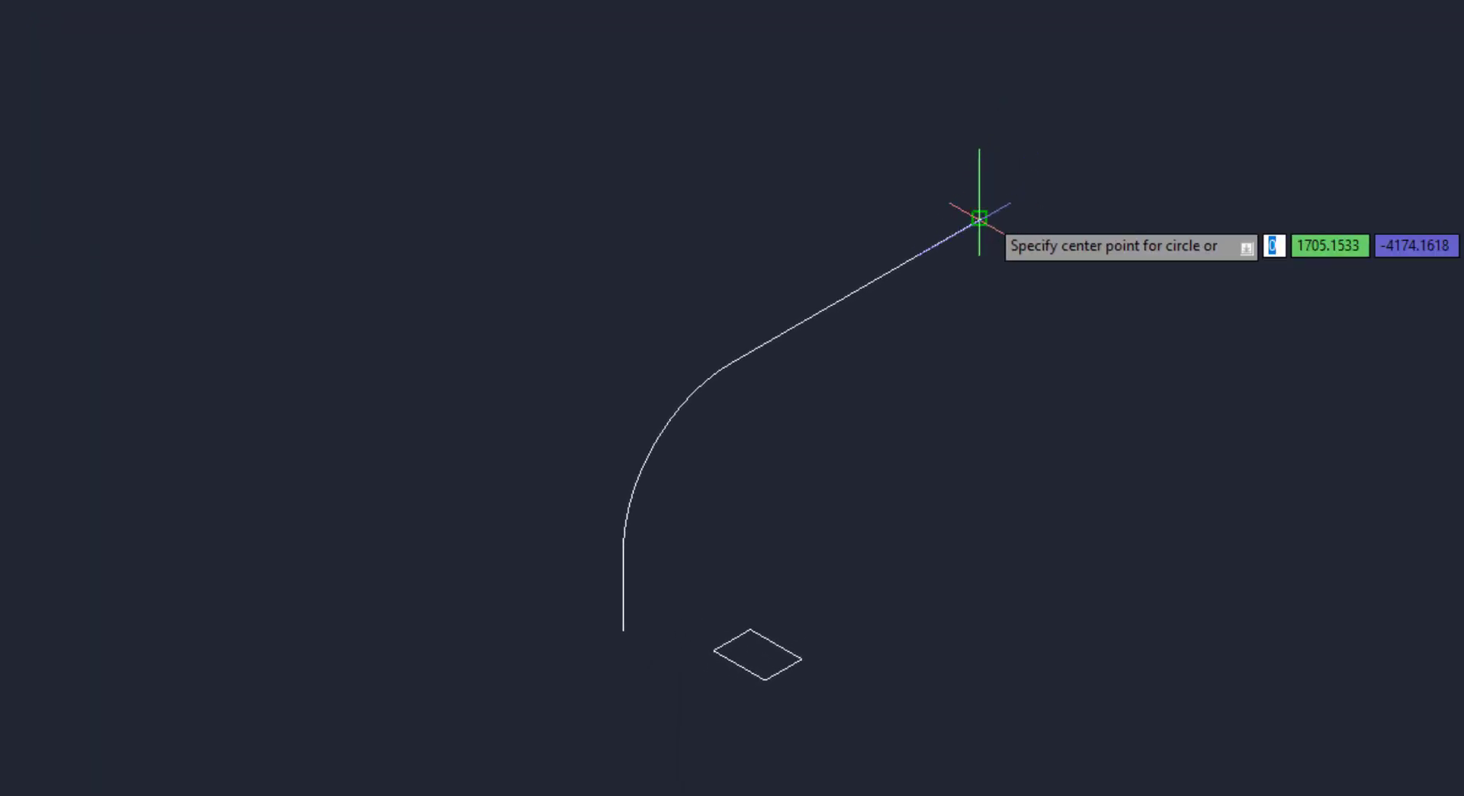
click(979, 218)
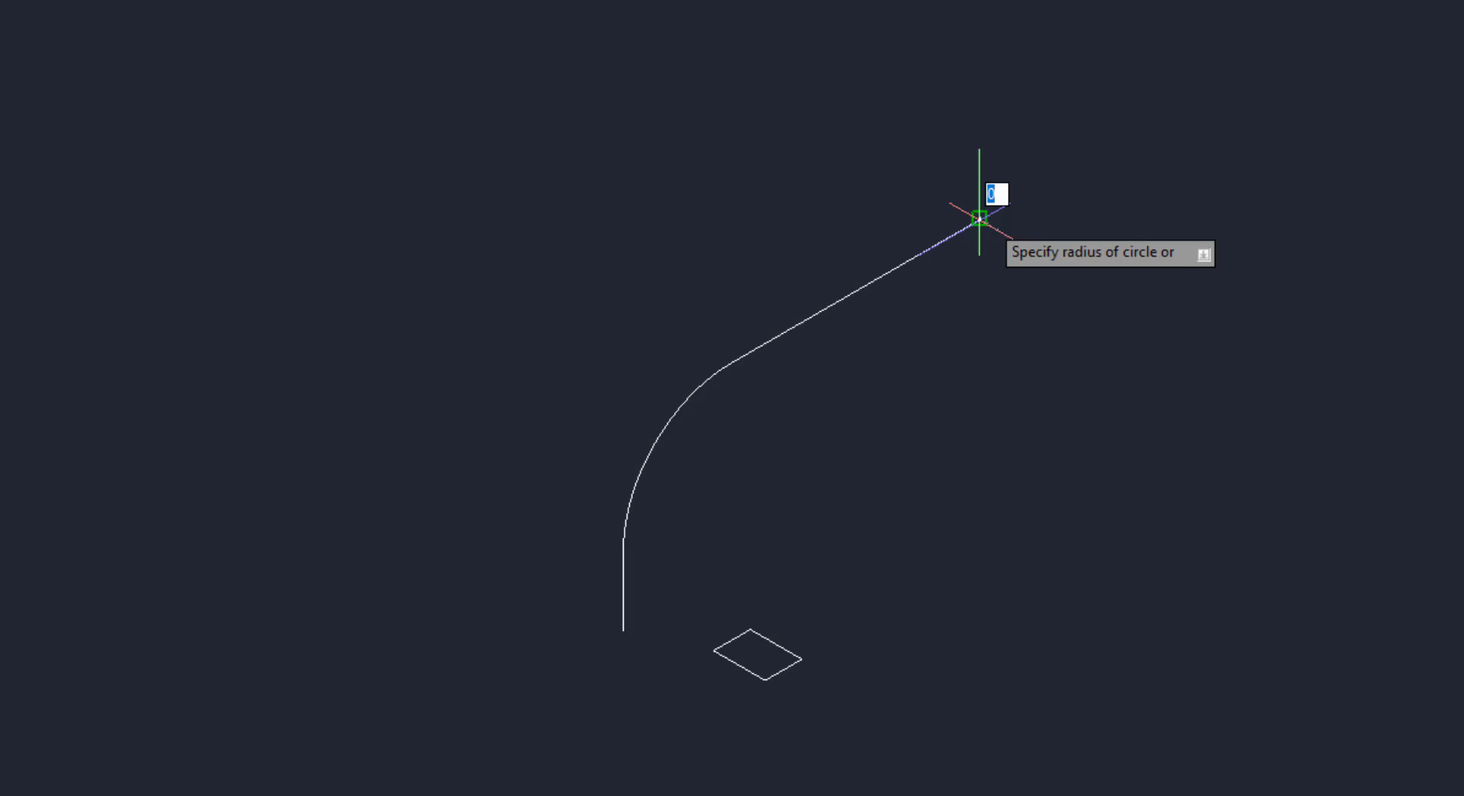
click(1007, 246)
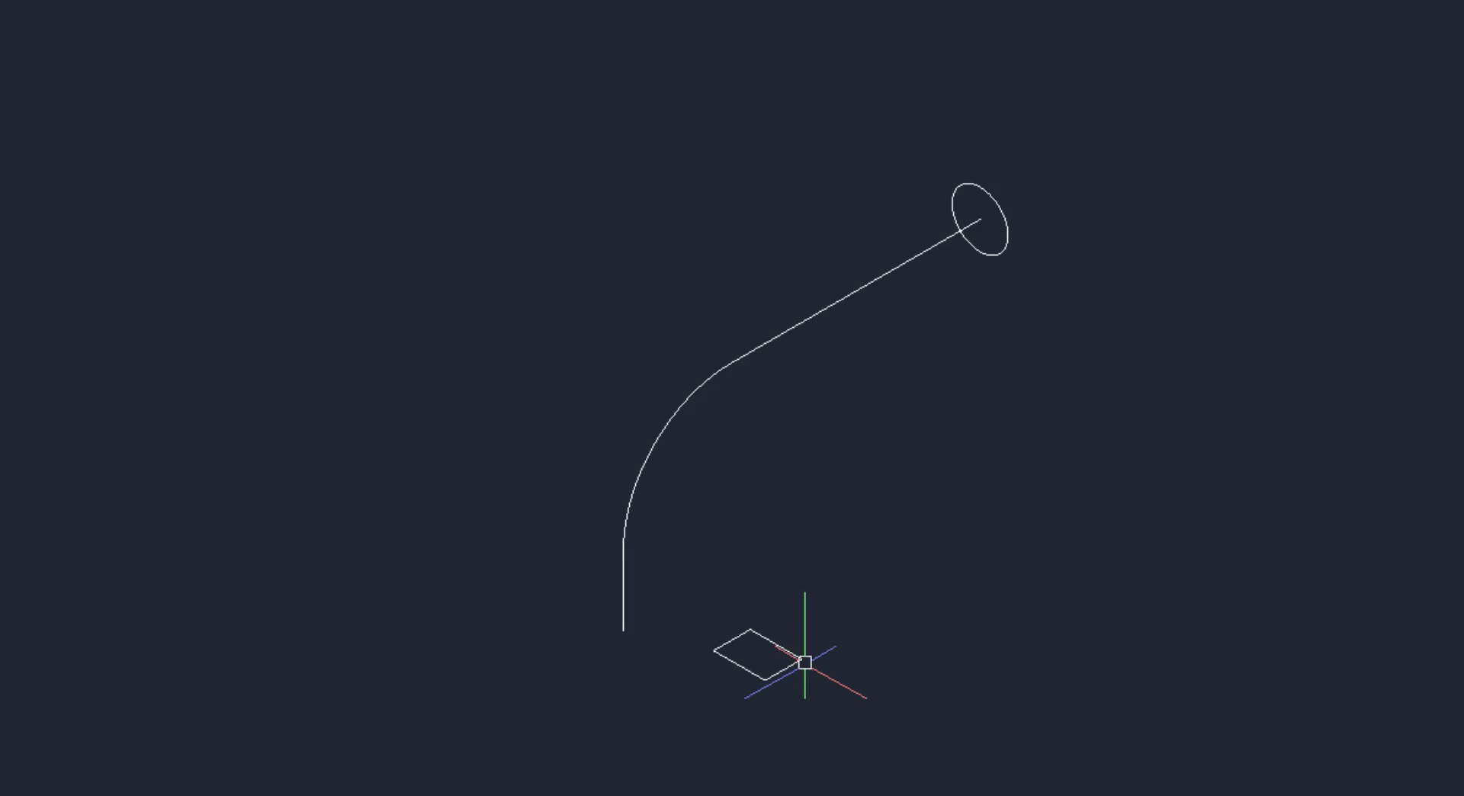
Move the rectangle by its centre onto the lower end of the path.
text(m)
key(Return)
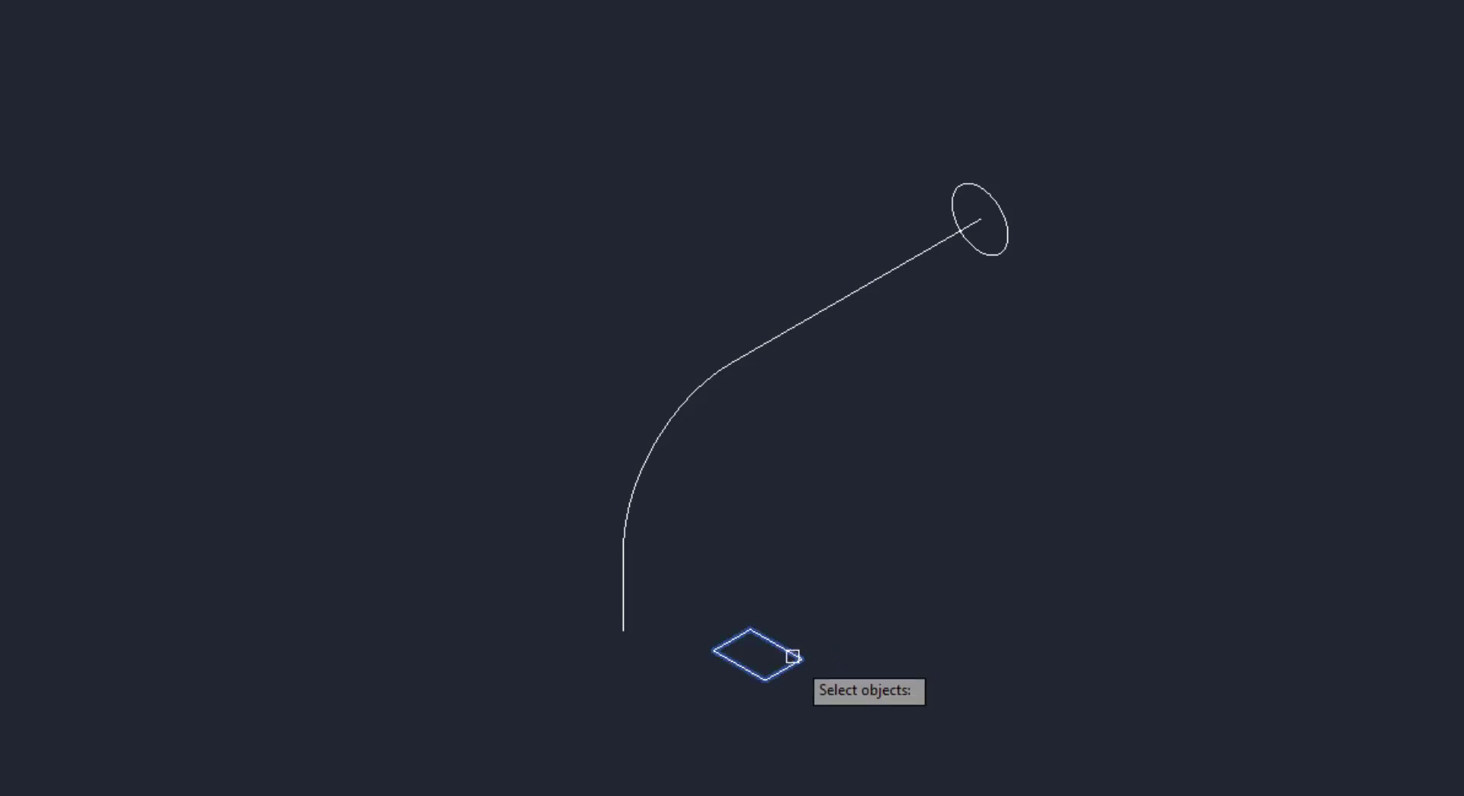
click(793, 656)
key(Return)
scroll(789, 664, up, 2)
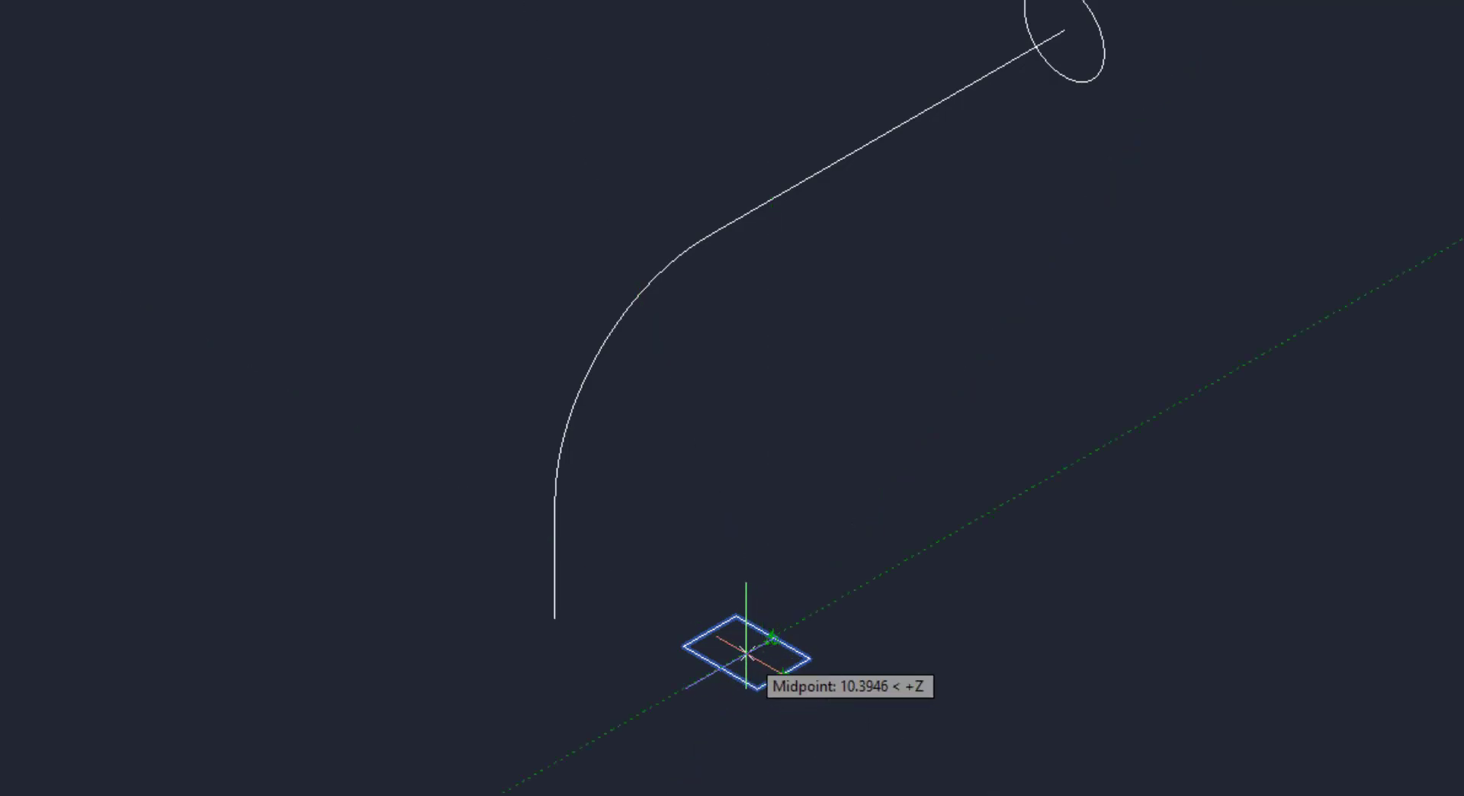
click(745, 652)
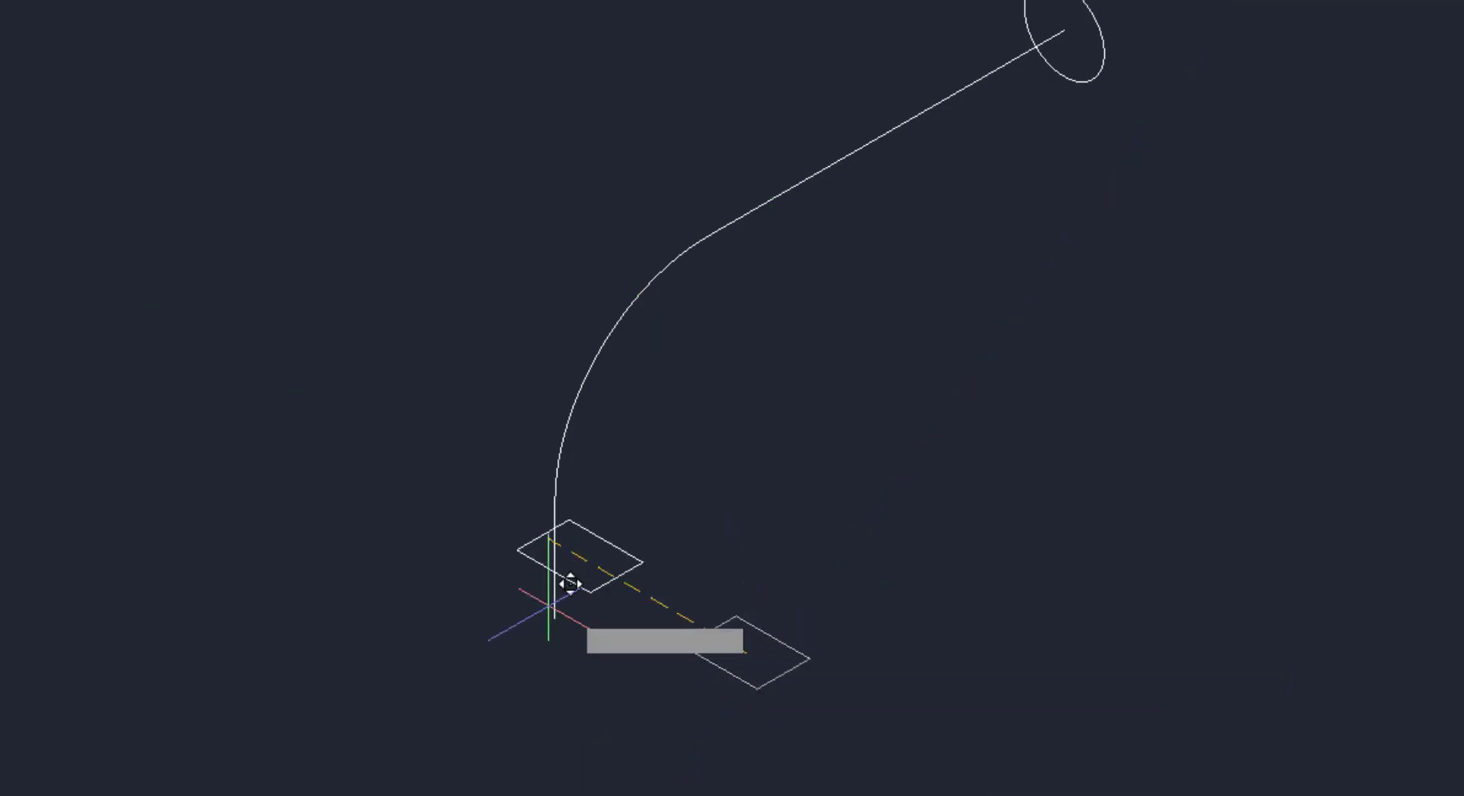
click(554, 616)
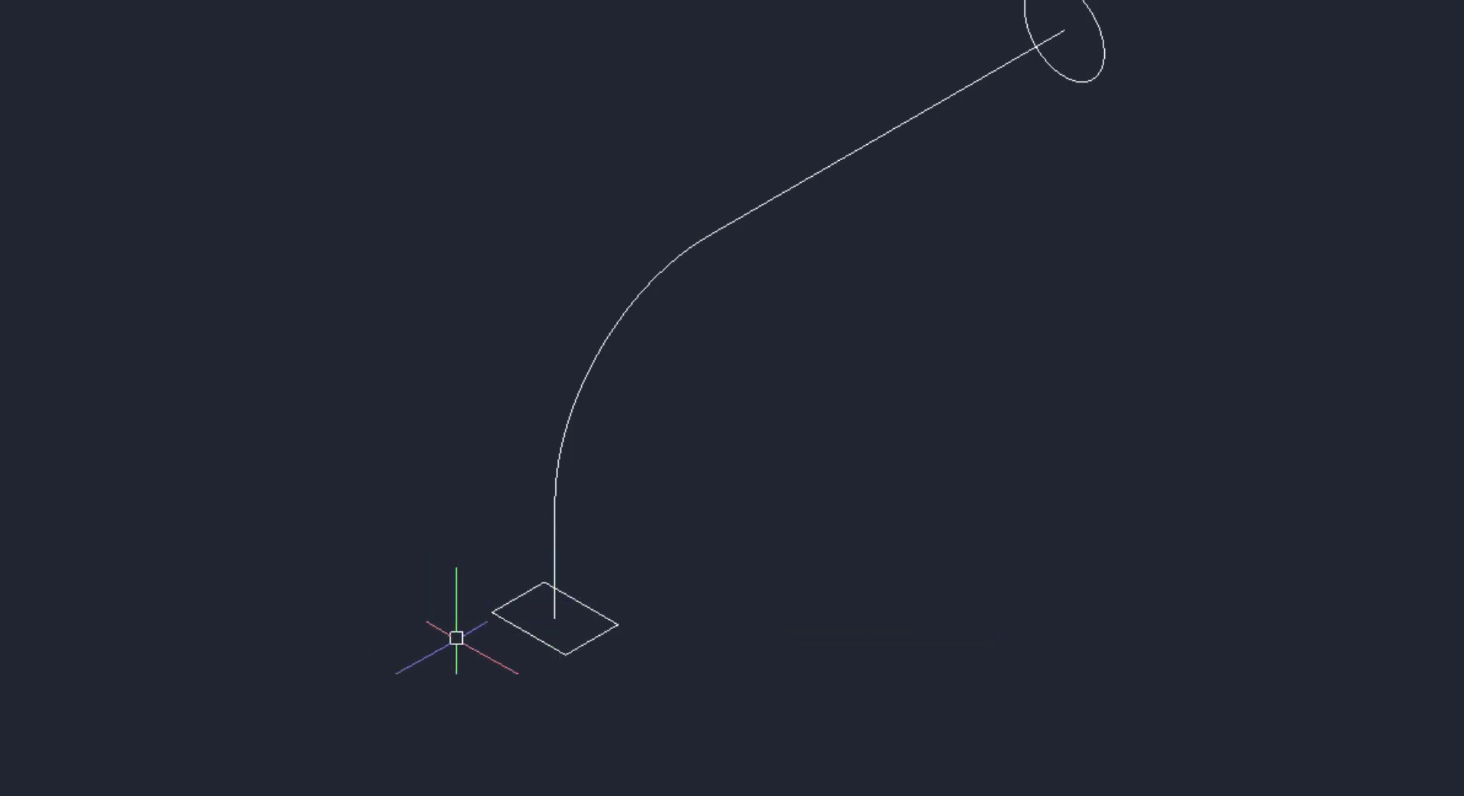
Copy the path with its rectangle and circle along the negative Z direction into the empty area beside the originals.
scroll(637, 486, down, 2)
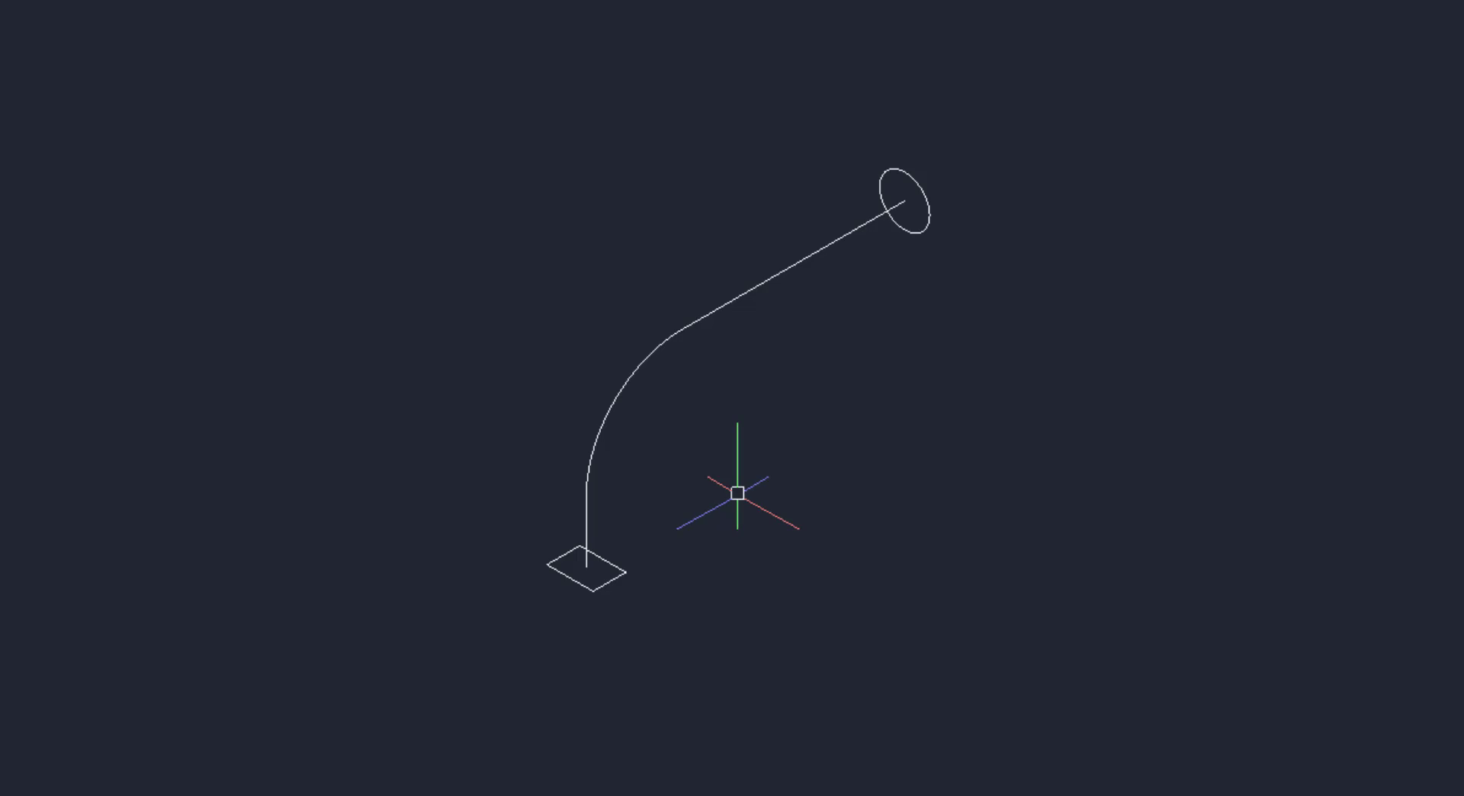
middle_drag(738, 492, 633, 529)
text(c)
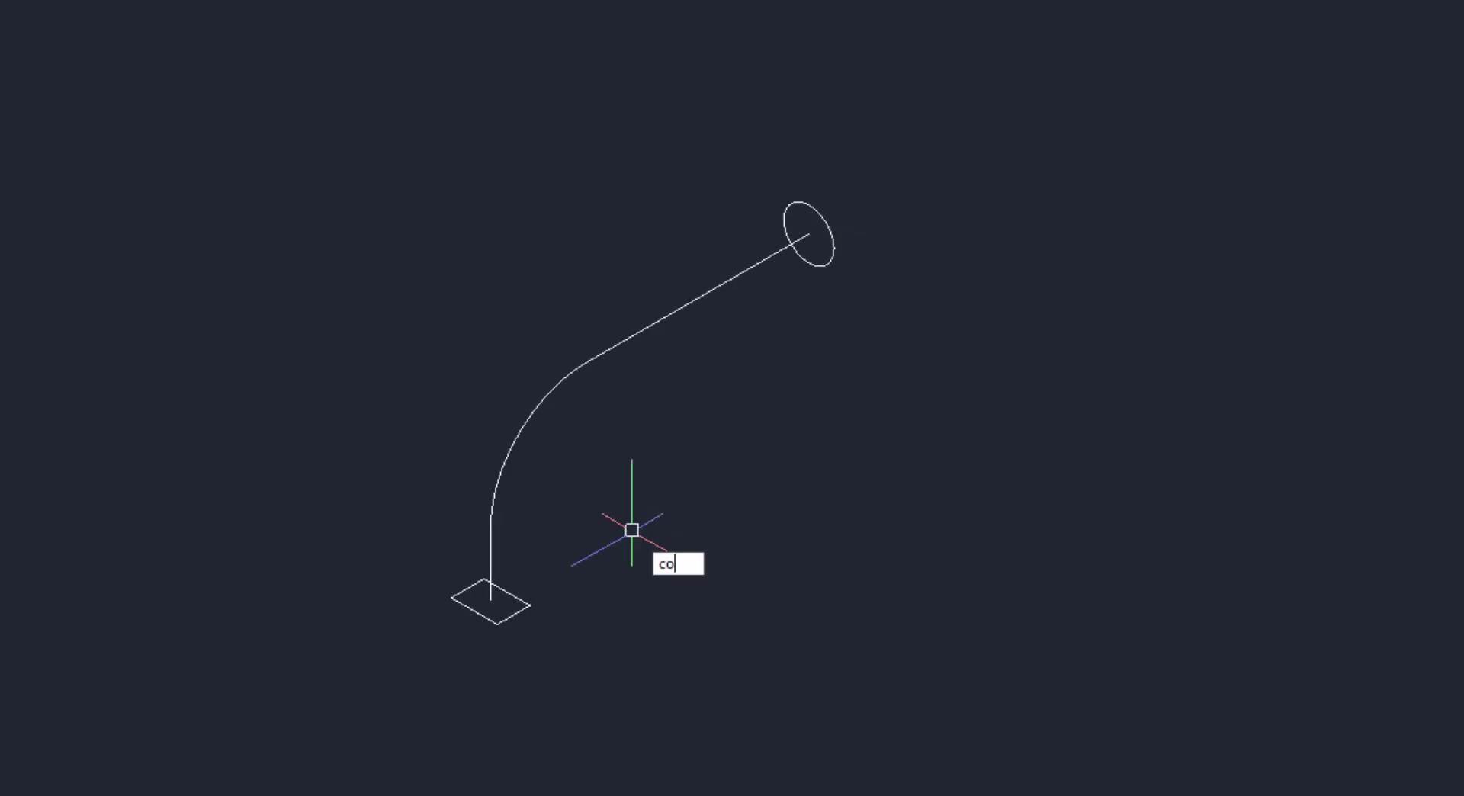
text(o)
key(Return)
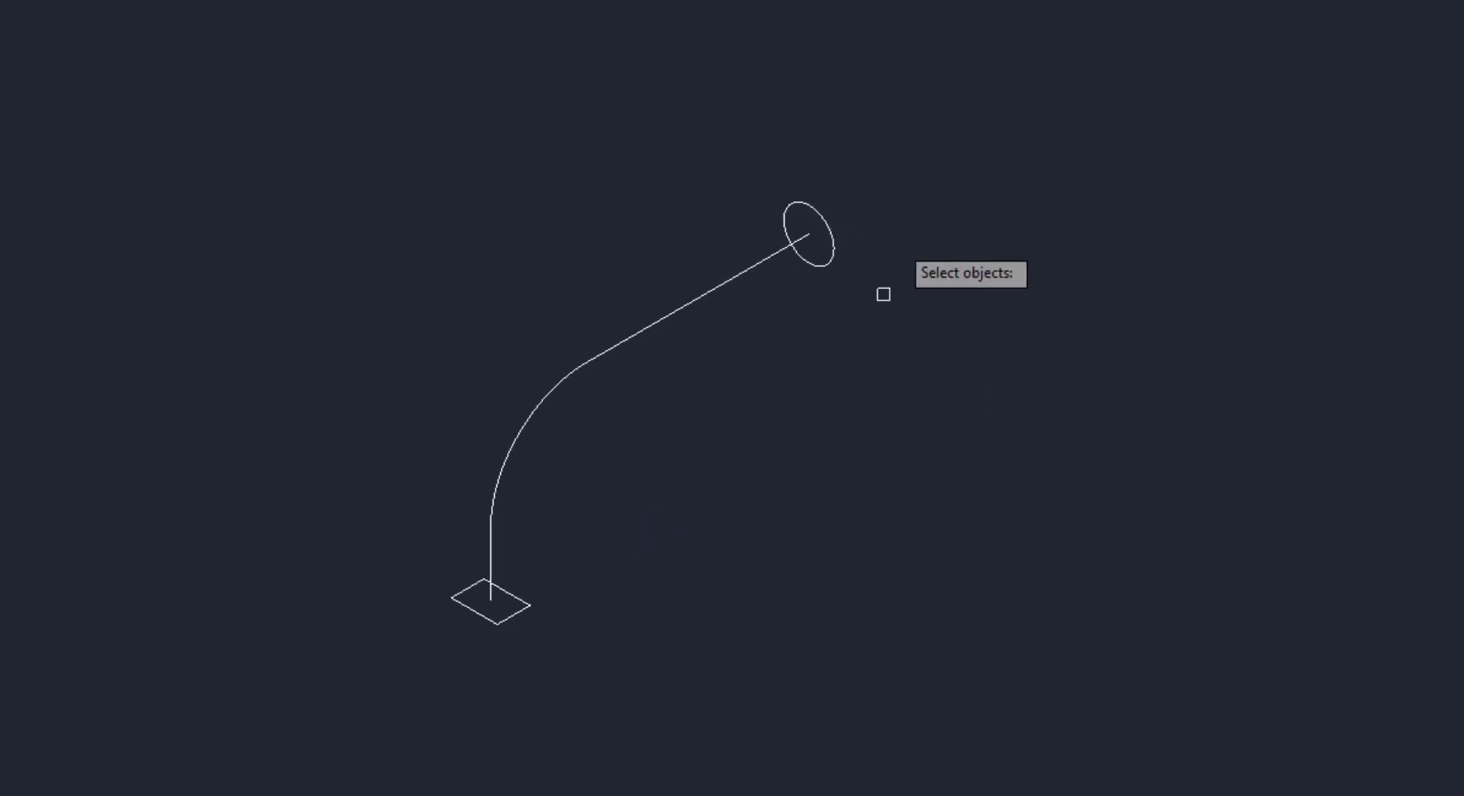
click(891, 202)
click(361, 716)
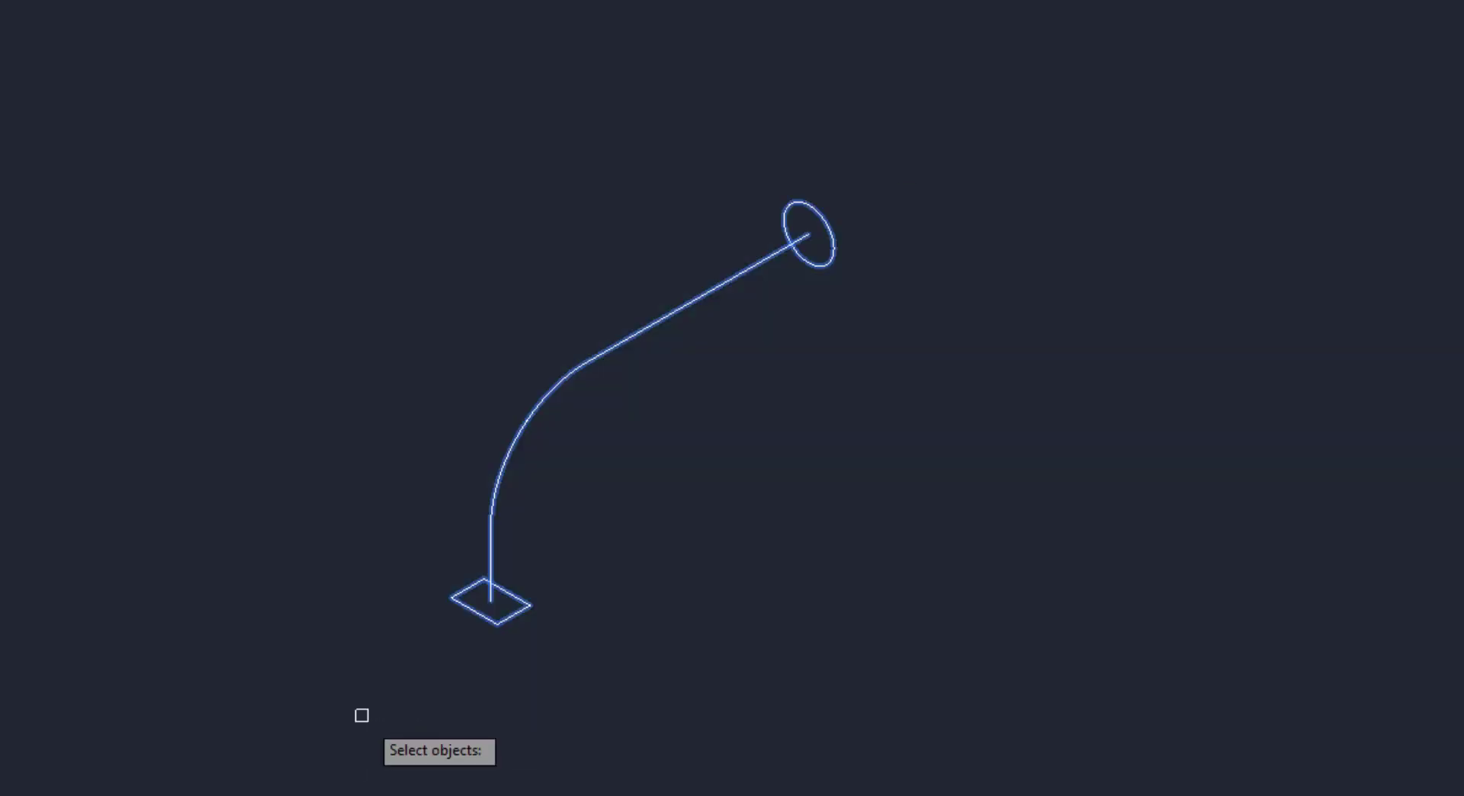
key(Return)
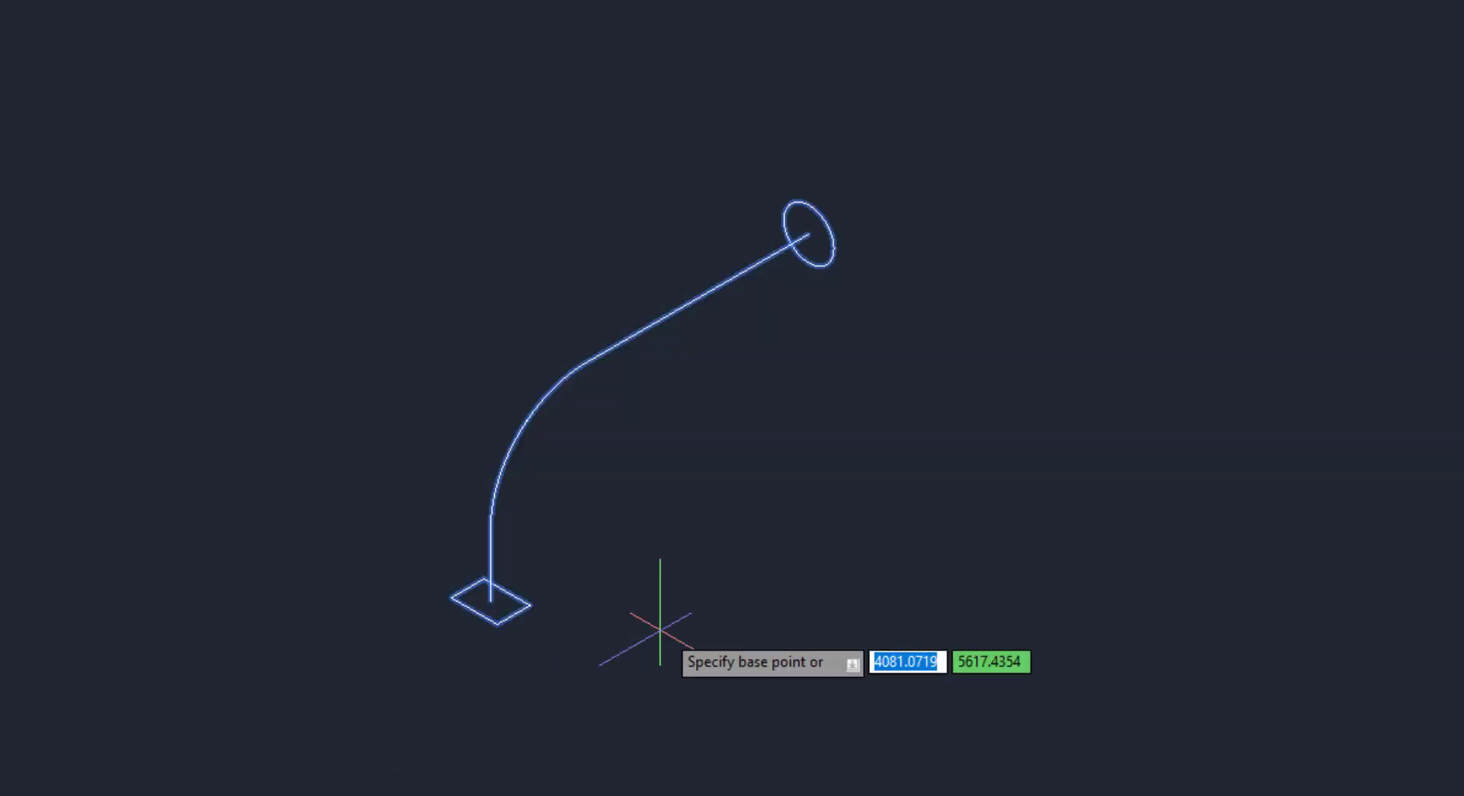
click(662, 628)
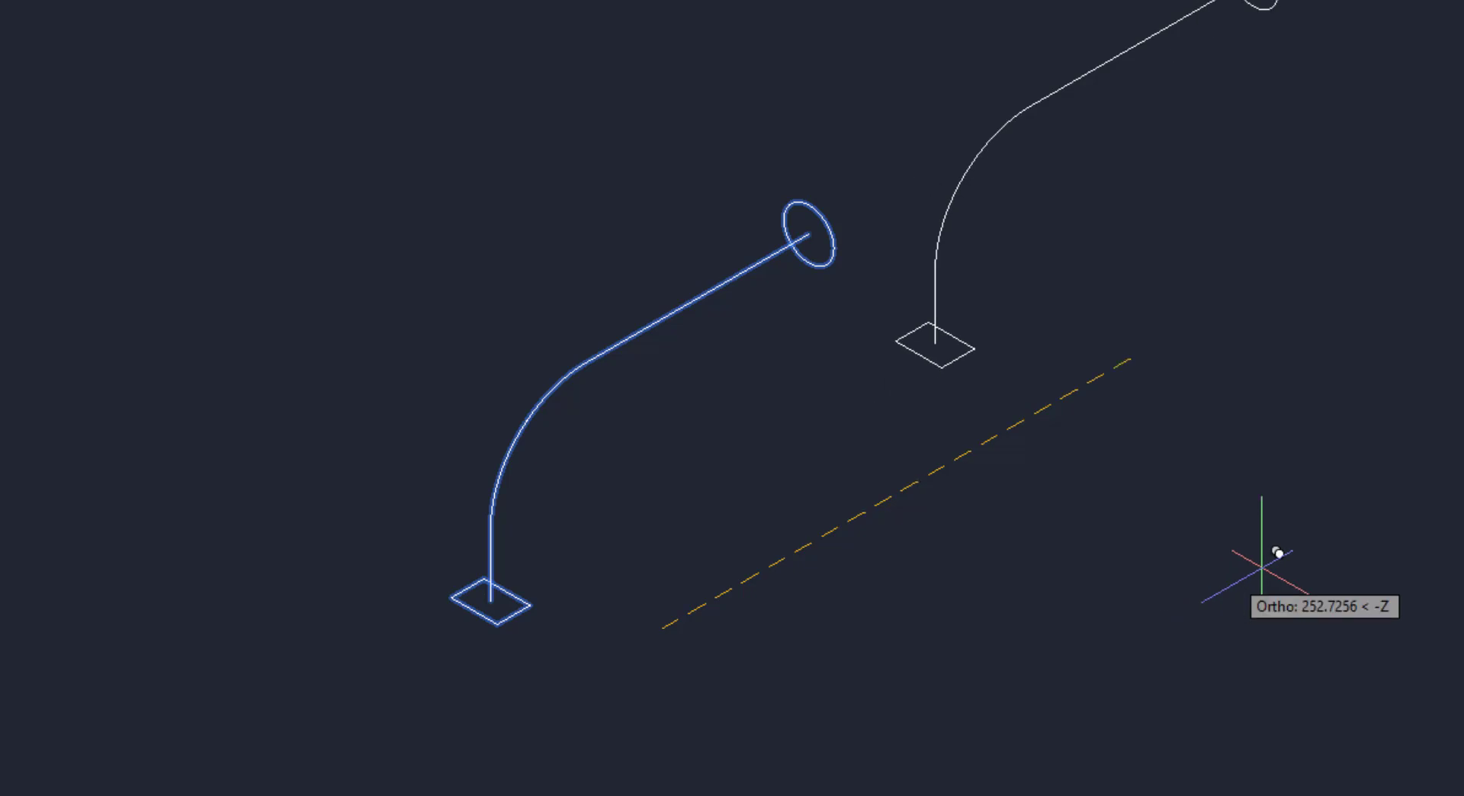
click(1377, 536)
key(Return)
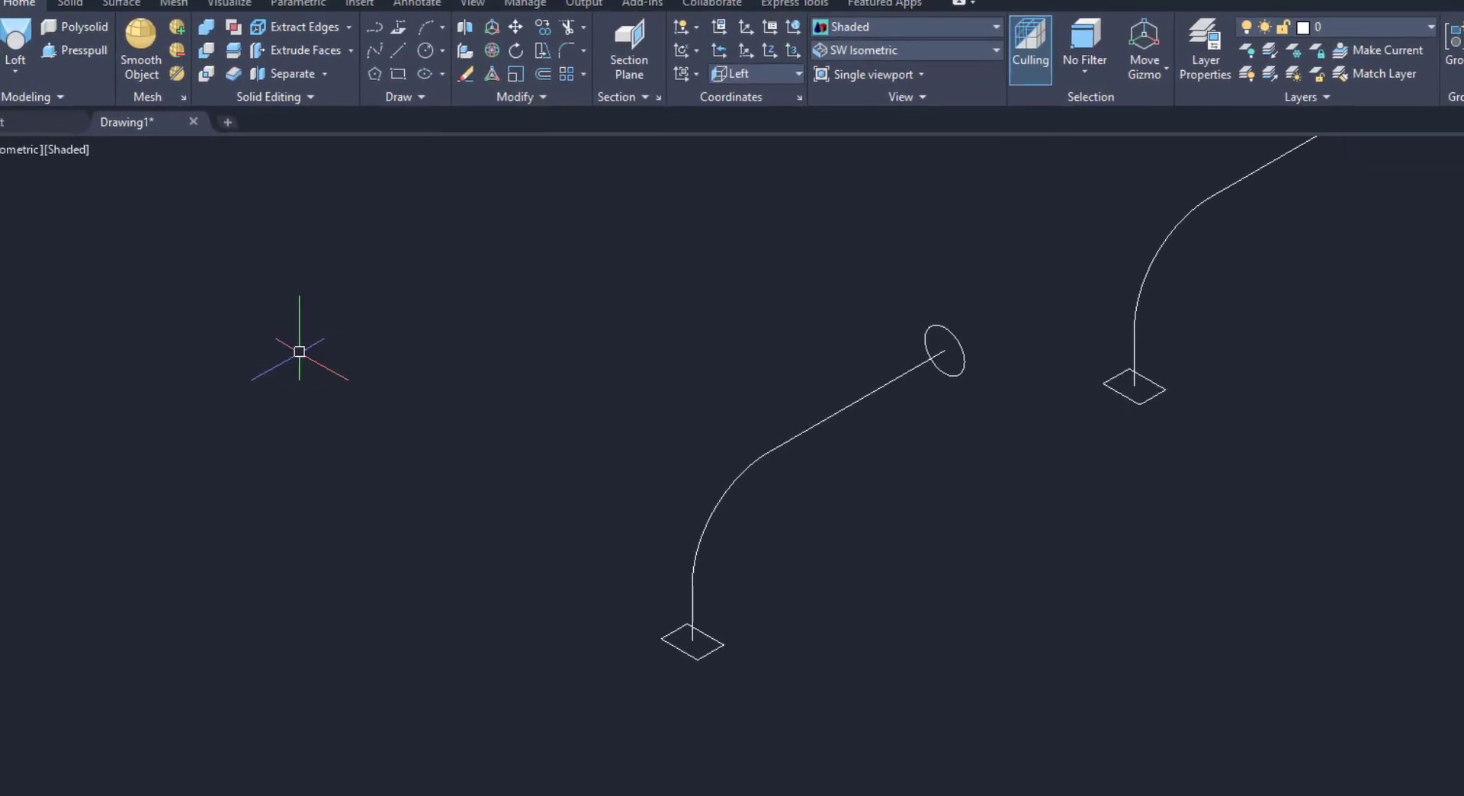
Loft the original rectangle to the circle with the Path option, using the curved polyline as the path.
click(16, 46)
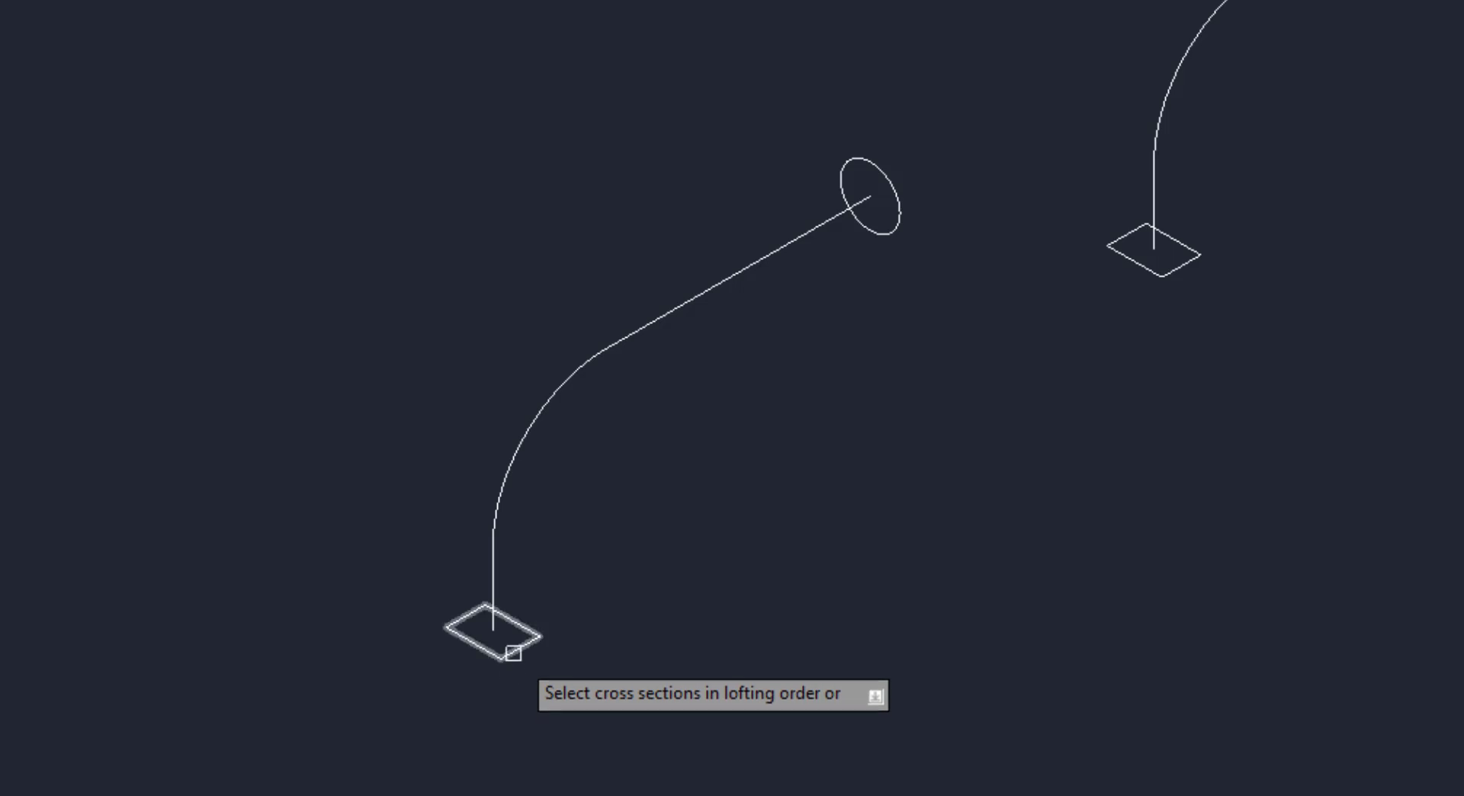
click(513, 653)
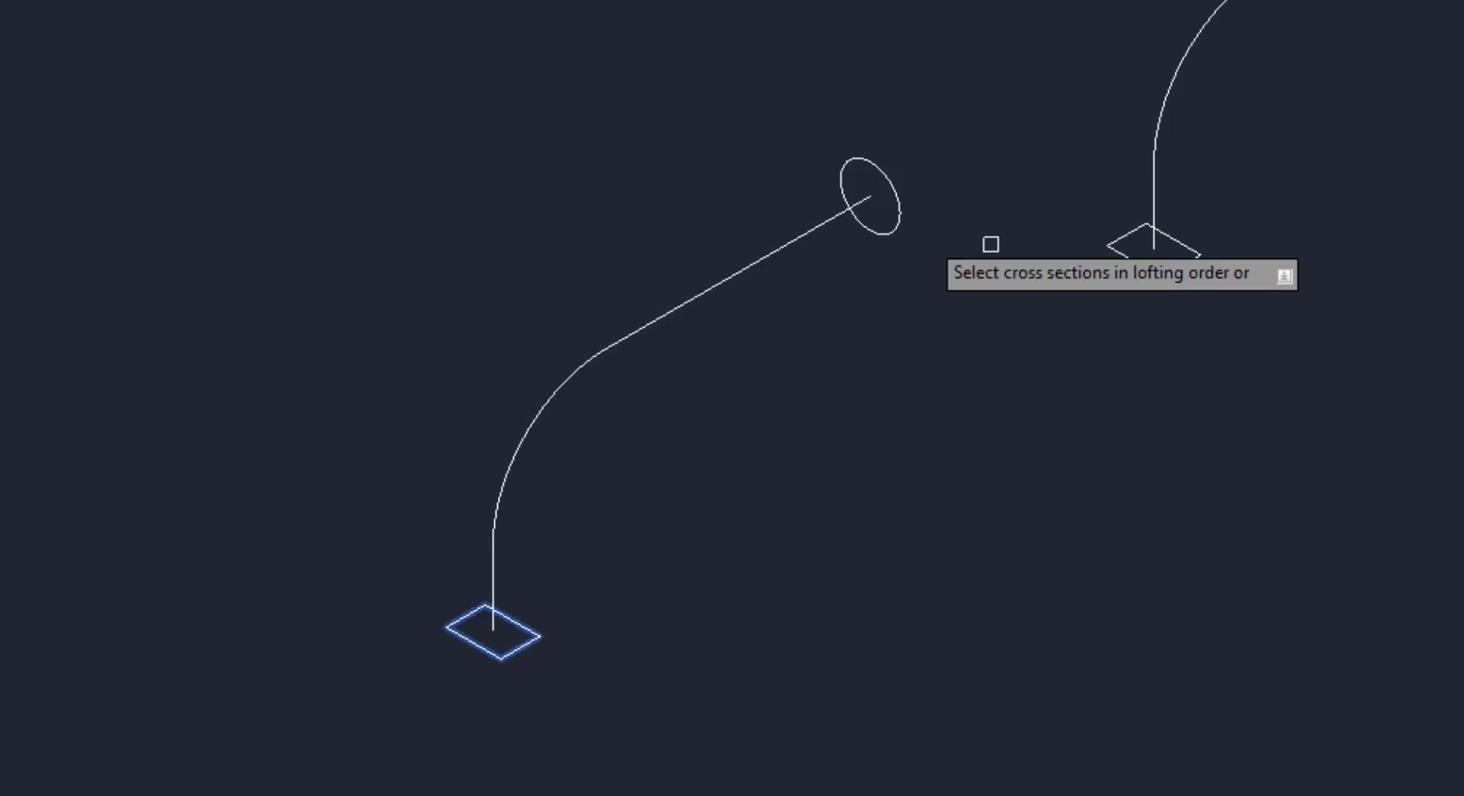
click(900, 215)
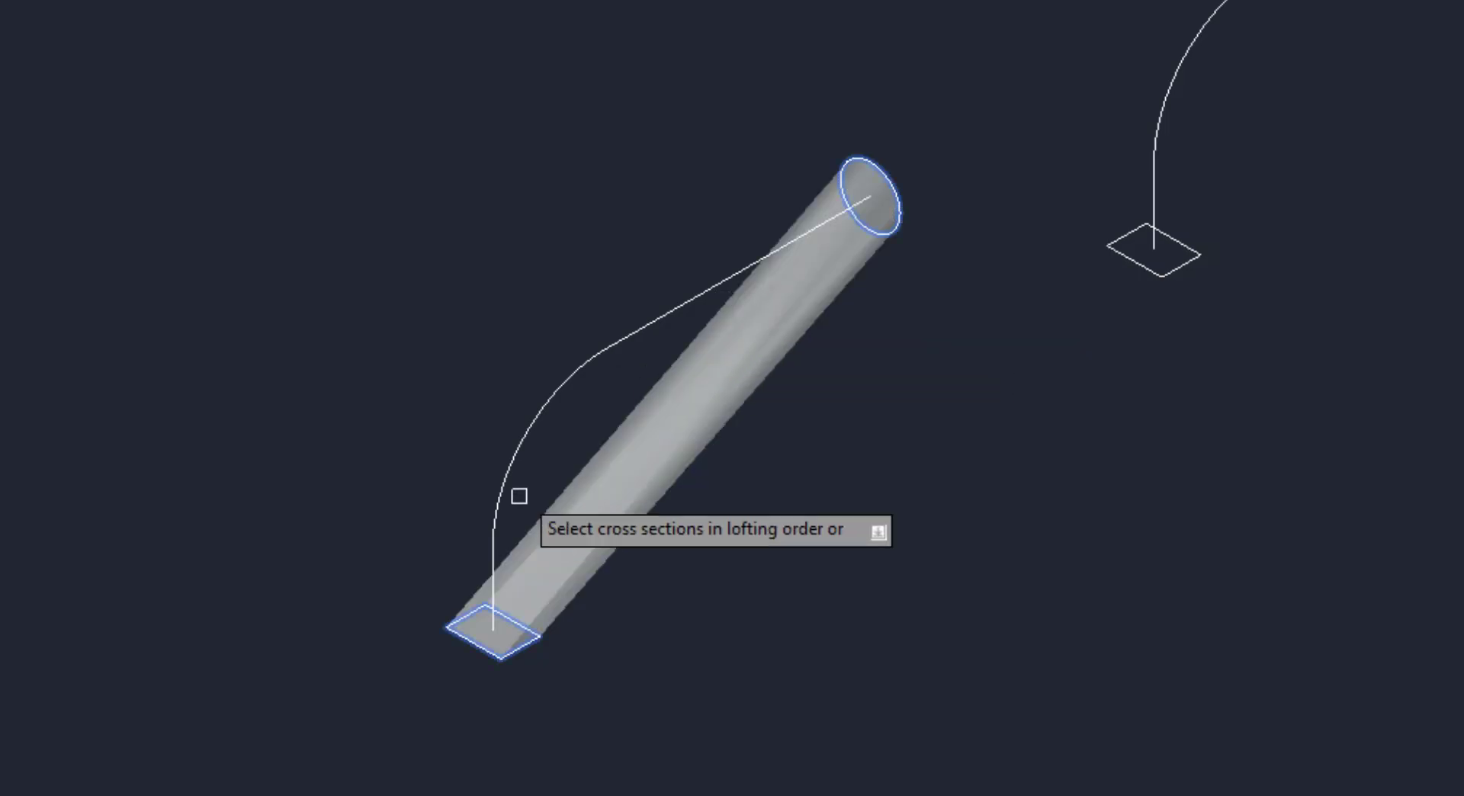
key(Return)
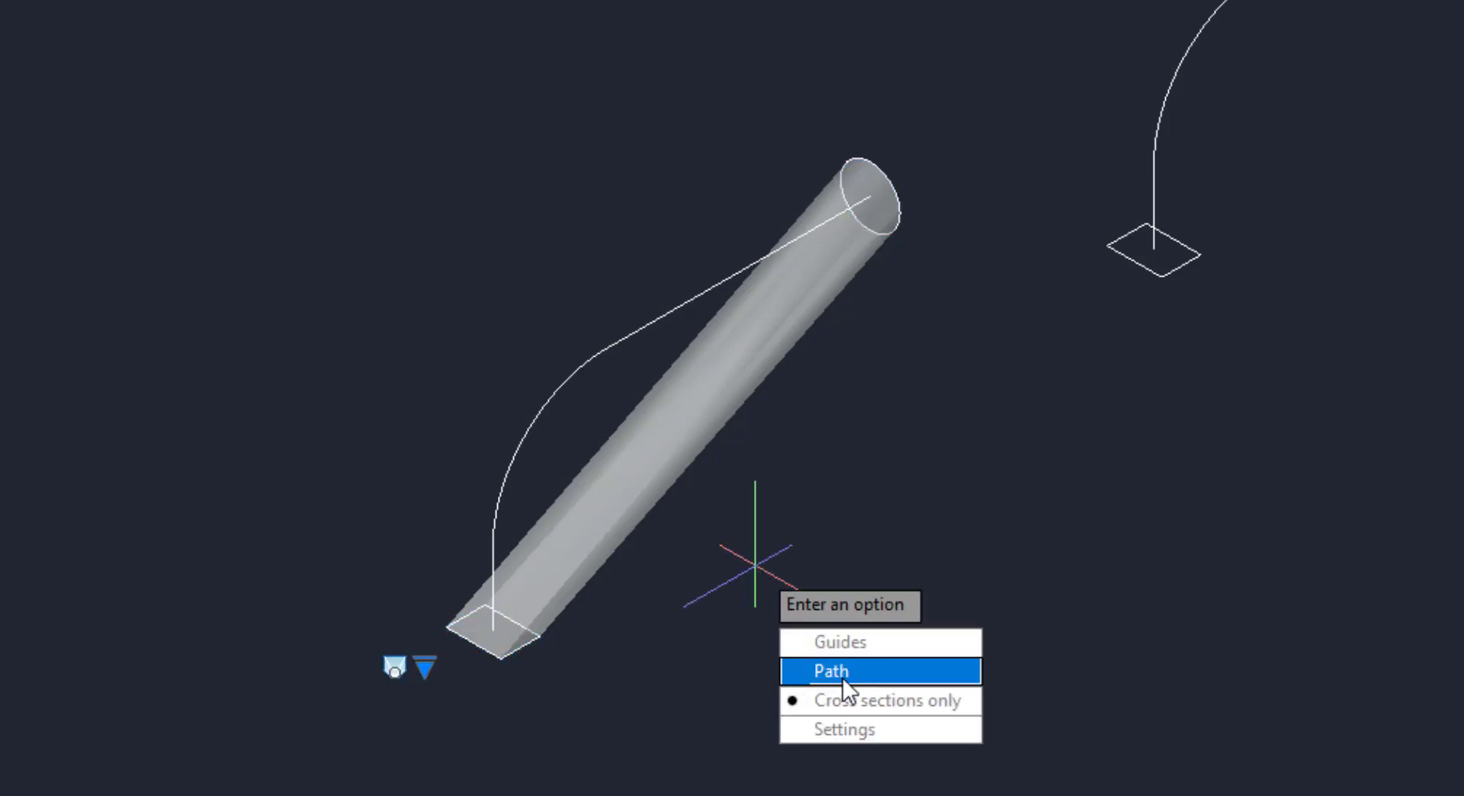
click(843, 671)
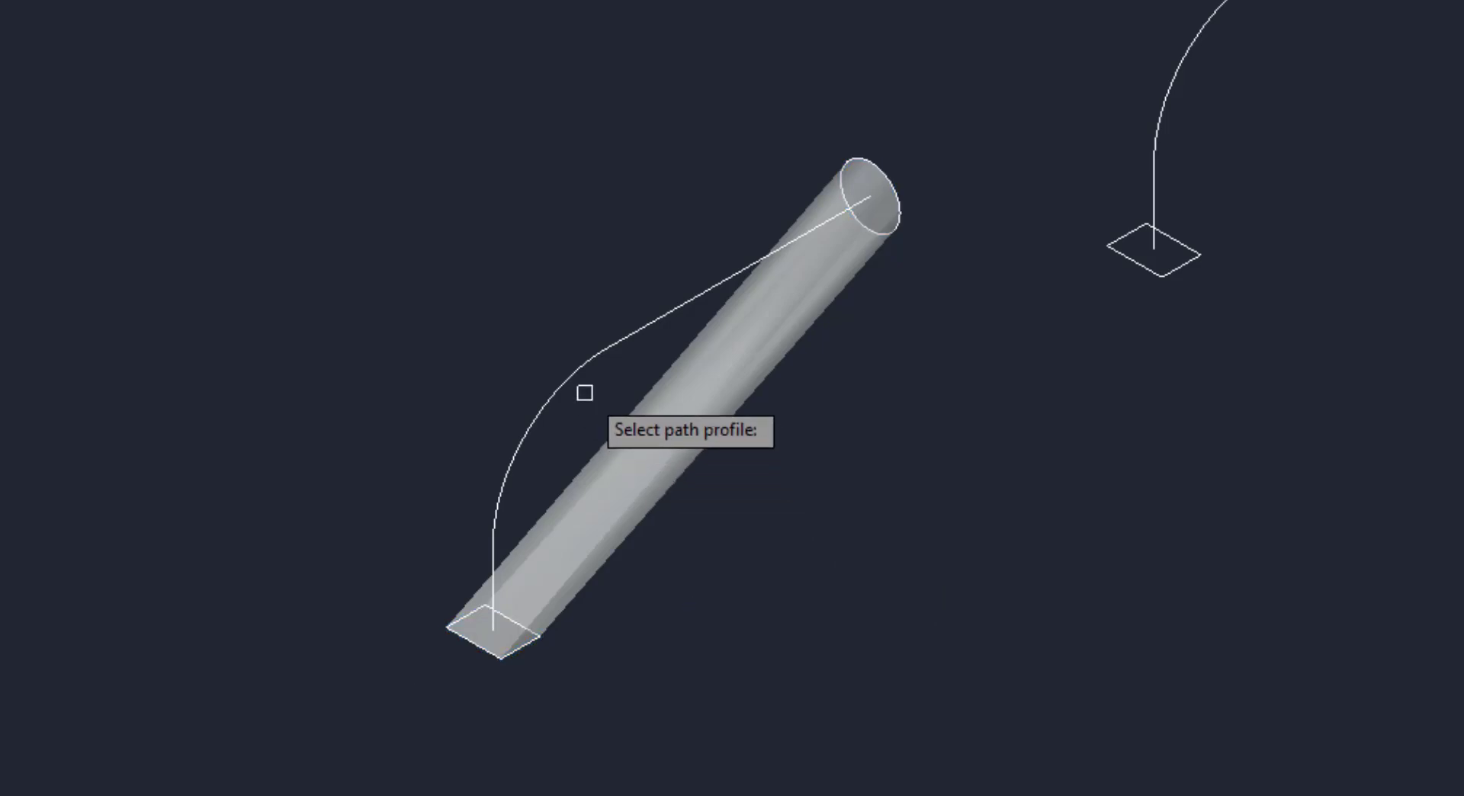
click(579, 371)
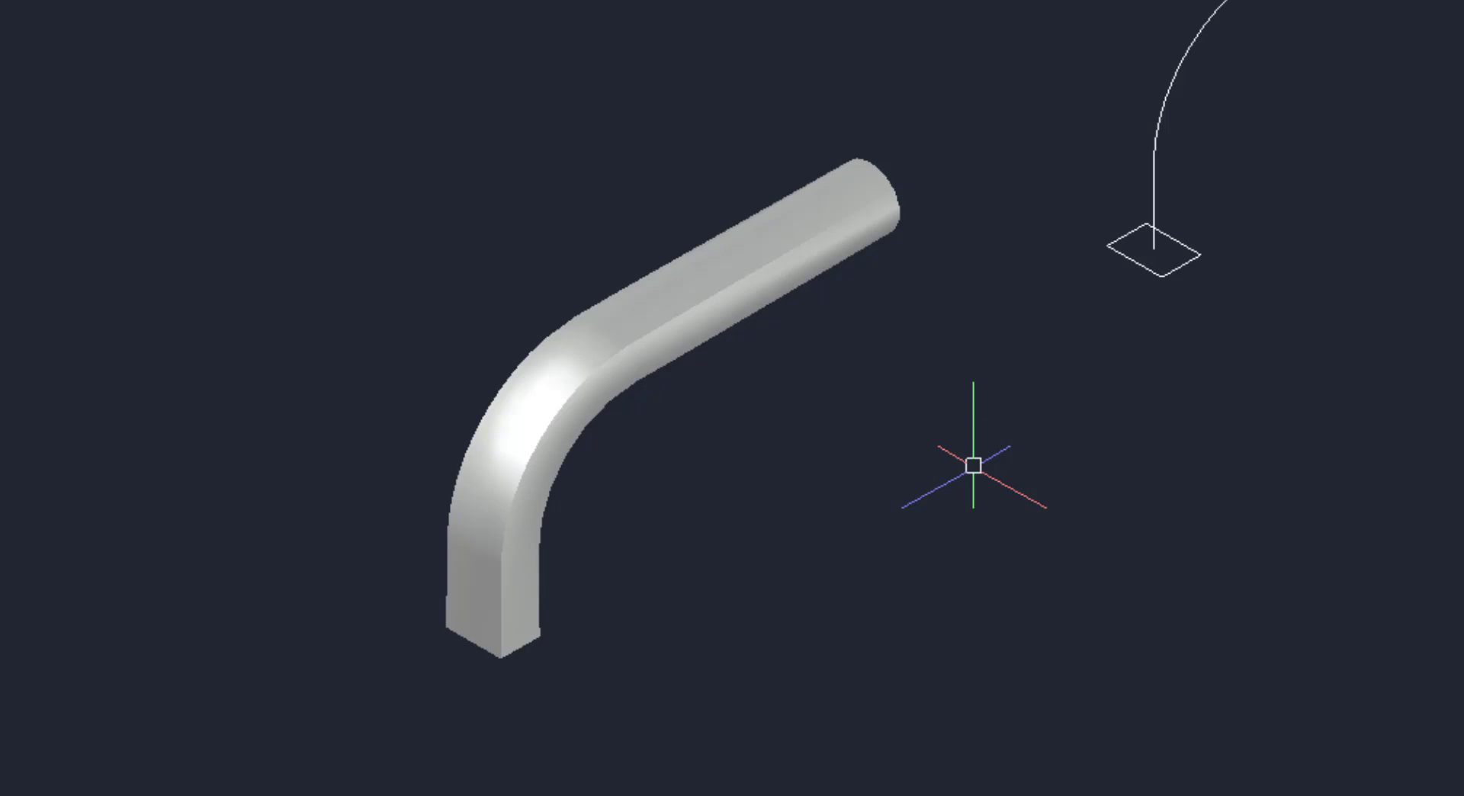
Delete the circle at the upper end of the copied path.
drag(973, 474, 601, 676)
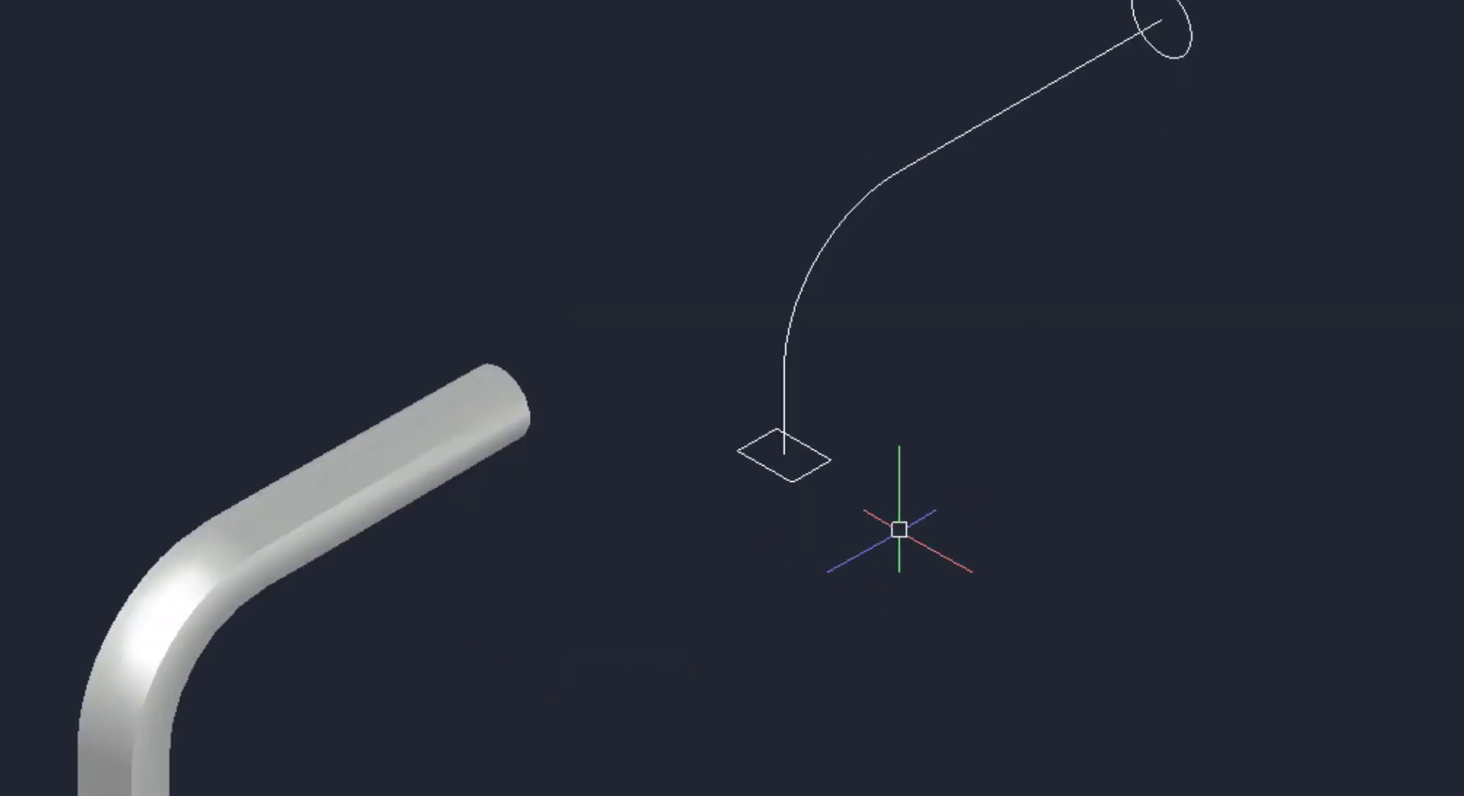
middle_drag(991, 463, 795, 645)
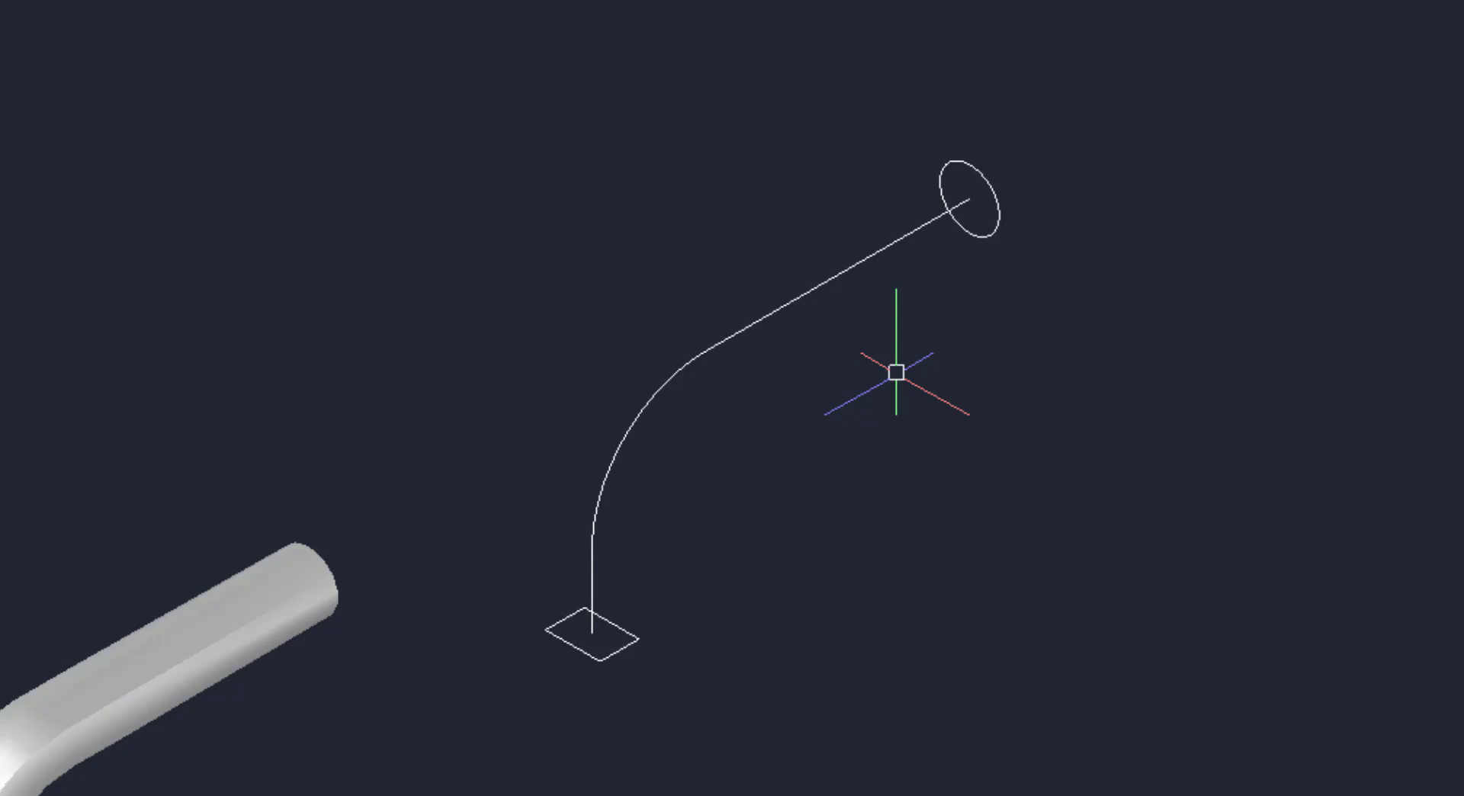
scroll(896, 372, up, 2)
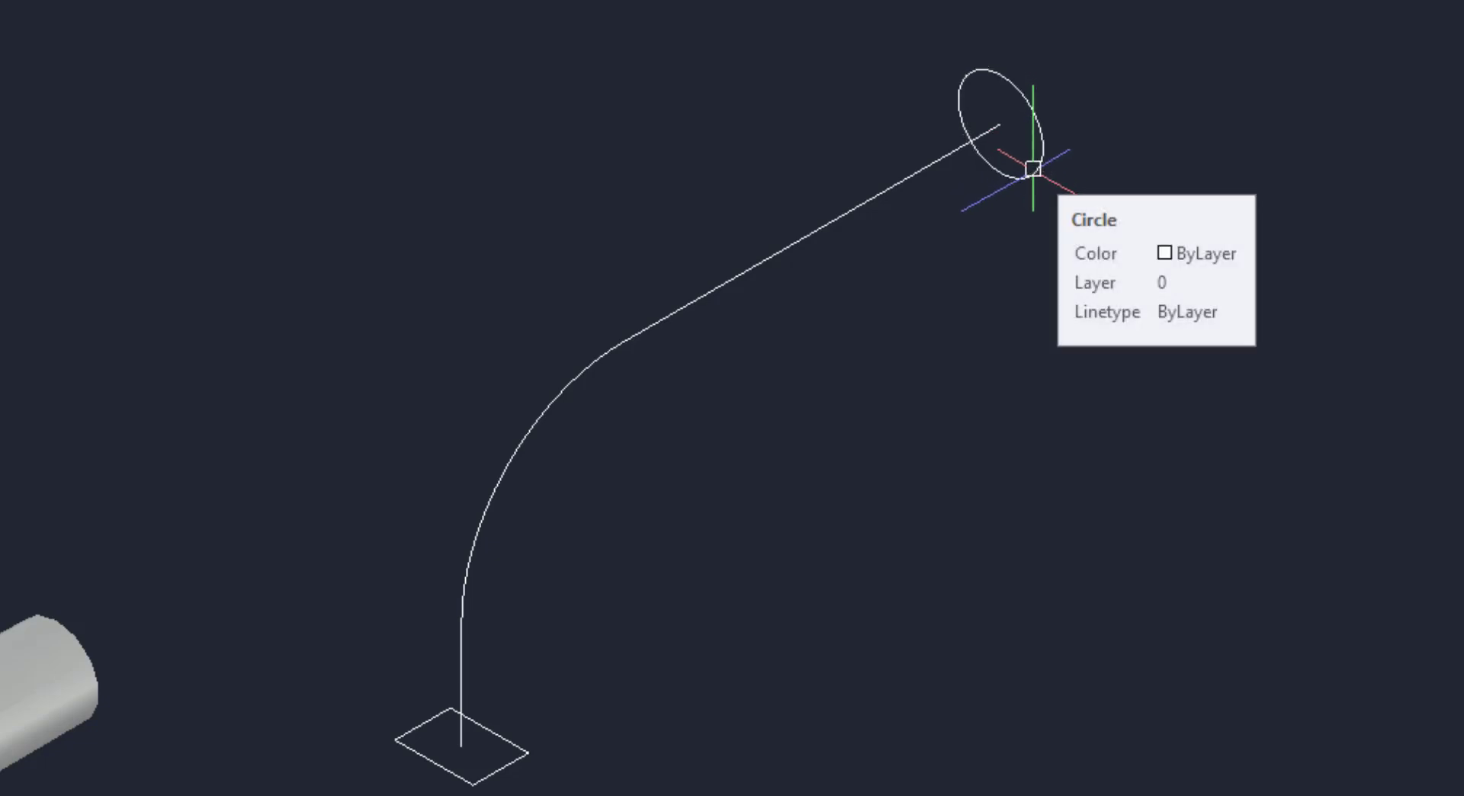
click(1034, 167)
key(Delete)
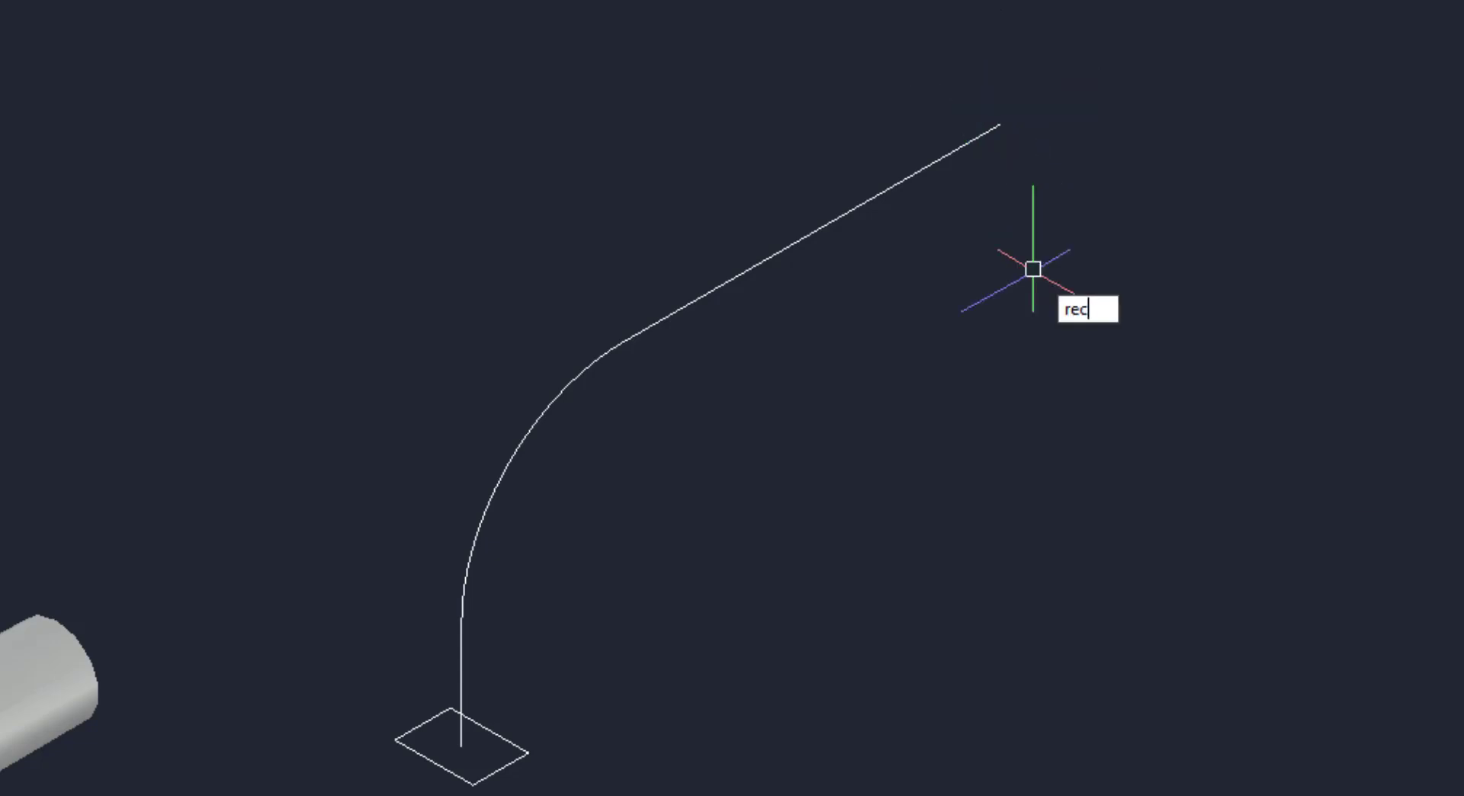
Draw a small rectangle in the Left plane beside the upper end of the copied path.
key(Return)
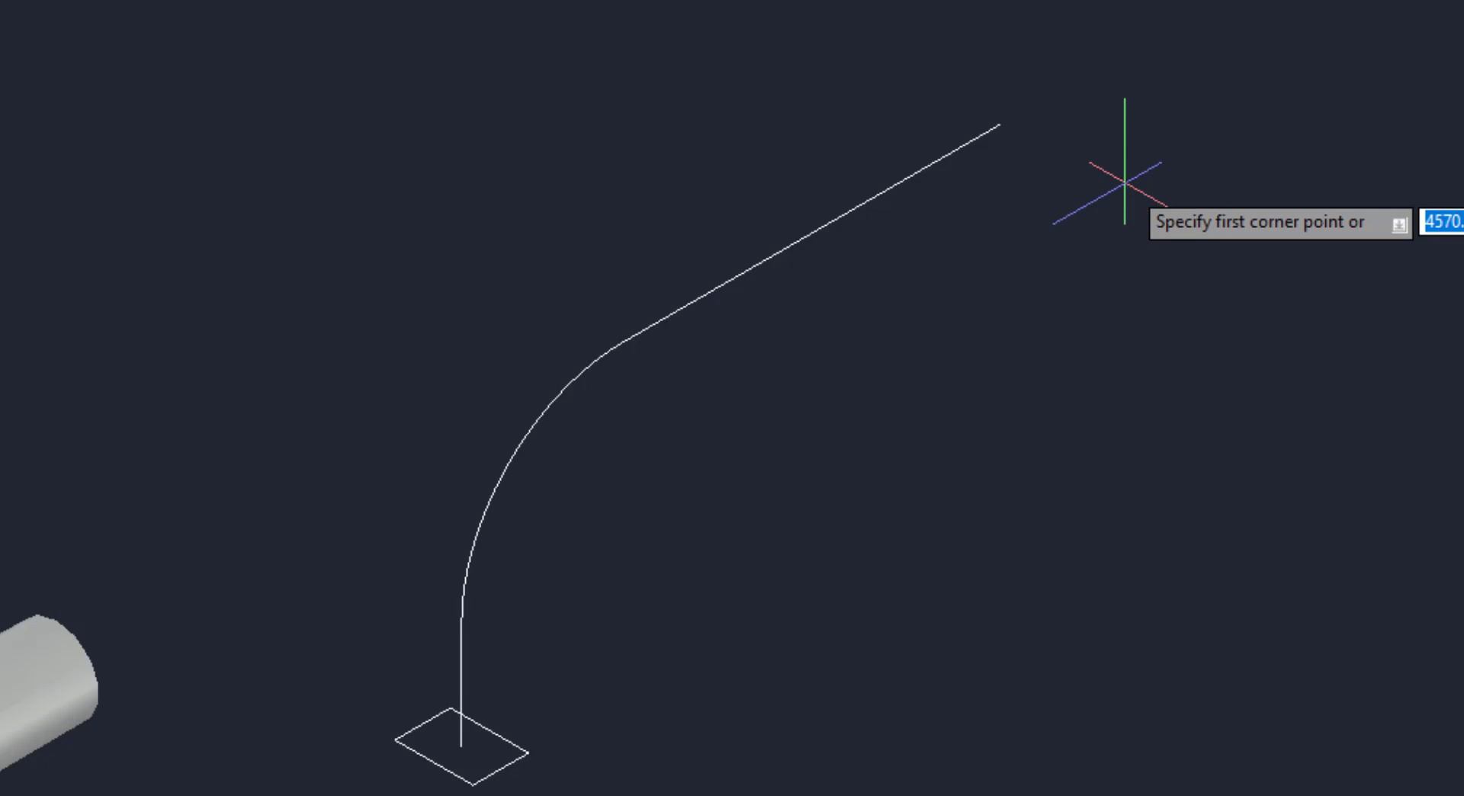
click(1125, 183)
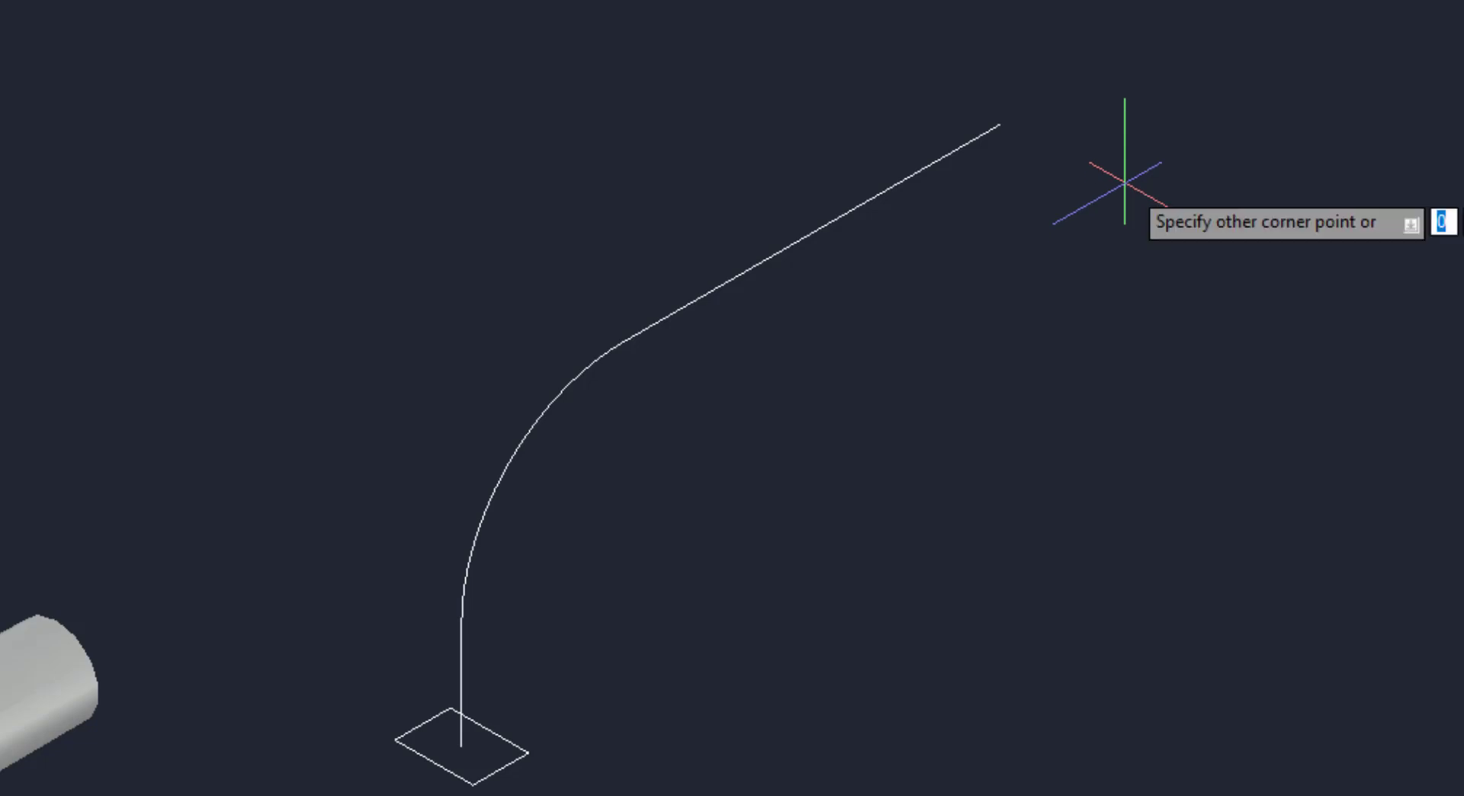
click(1177, 255)
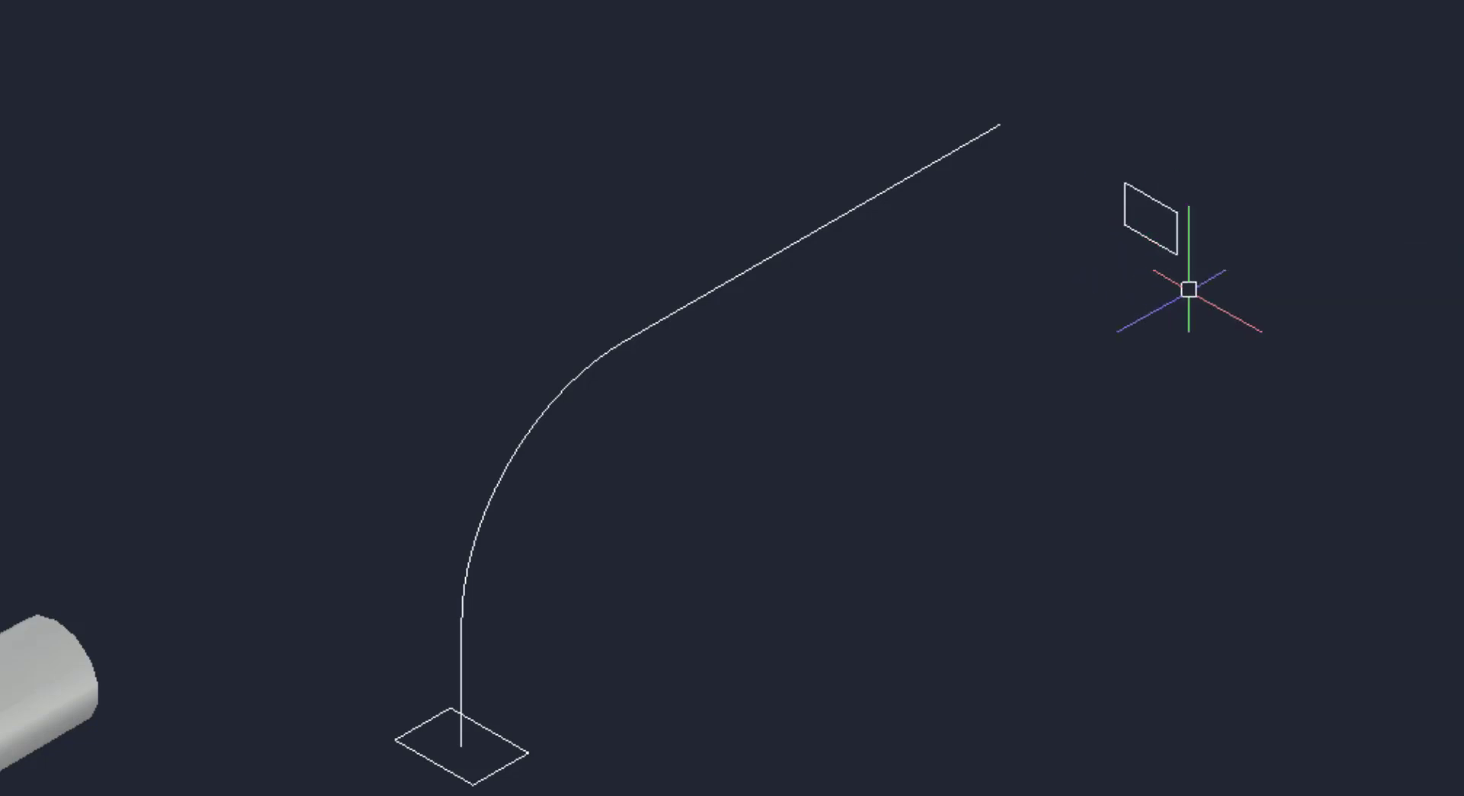
Move the new small rectangle by its centre onto the upper end of the copied path.
text(m)
key(Return)
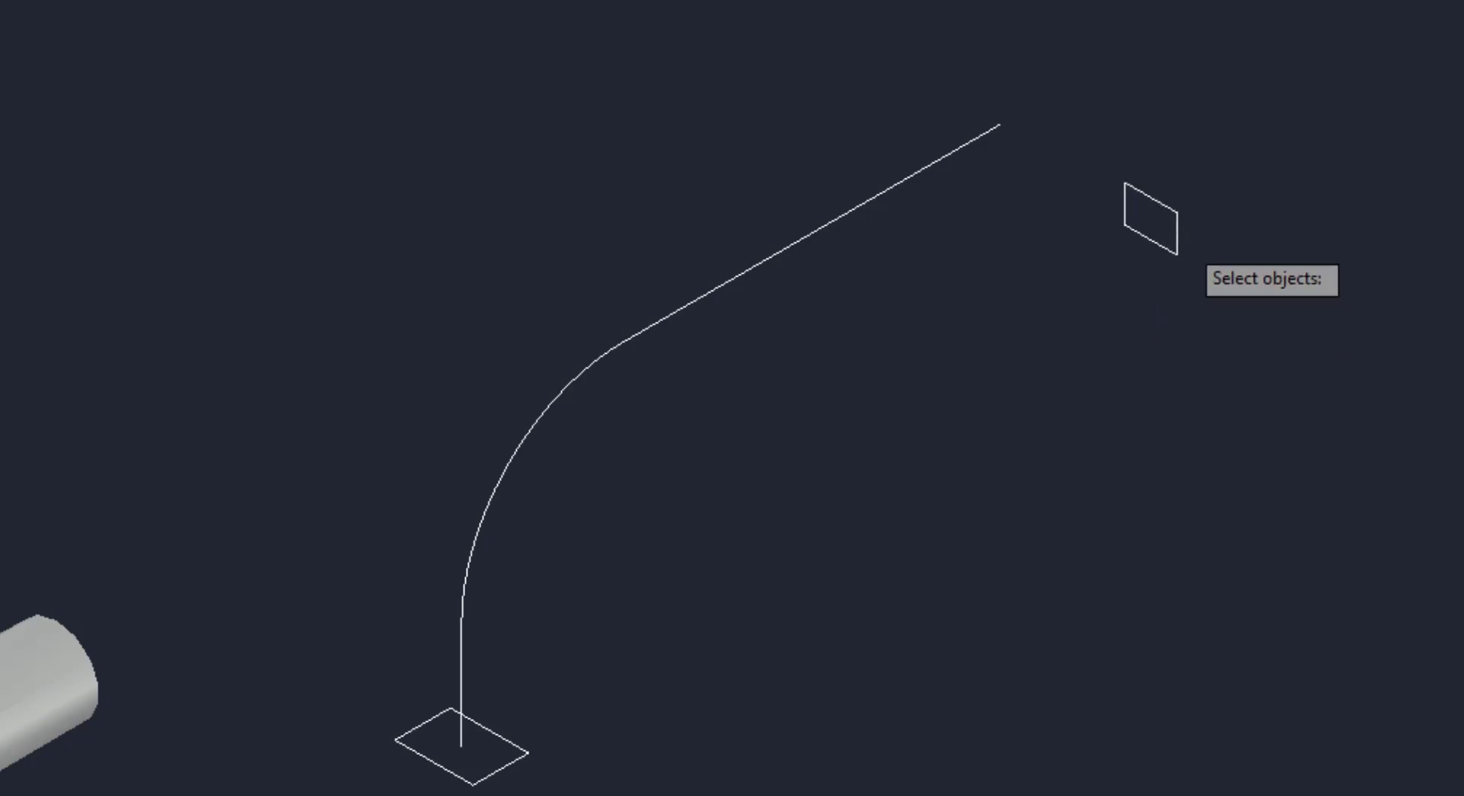
click(1181, 239)
key(Return)
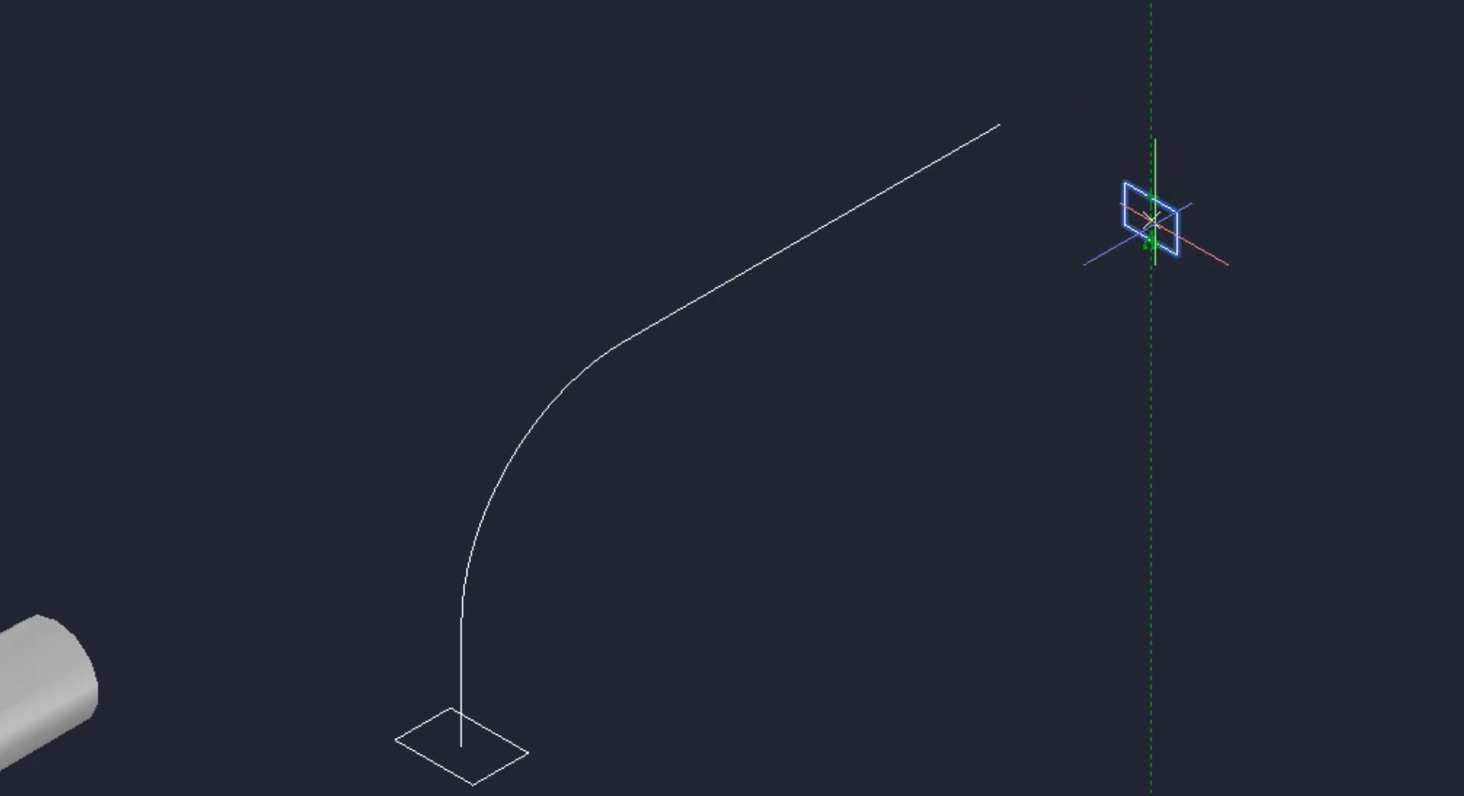
click(1153, 221)
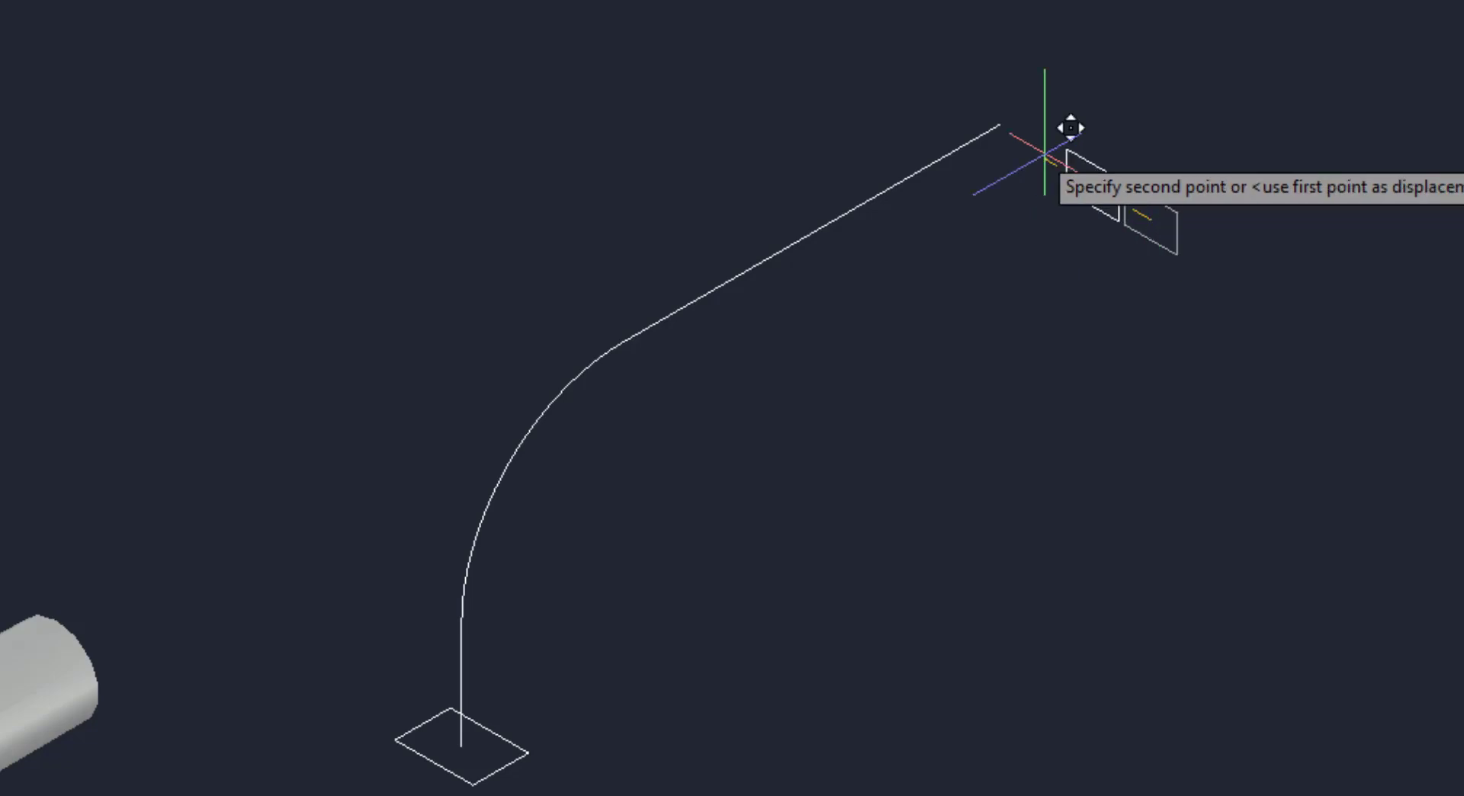
click(1000, 125)
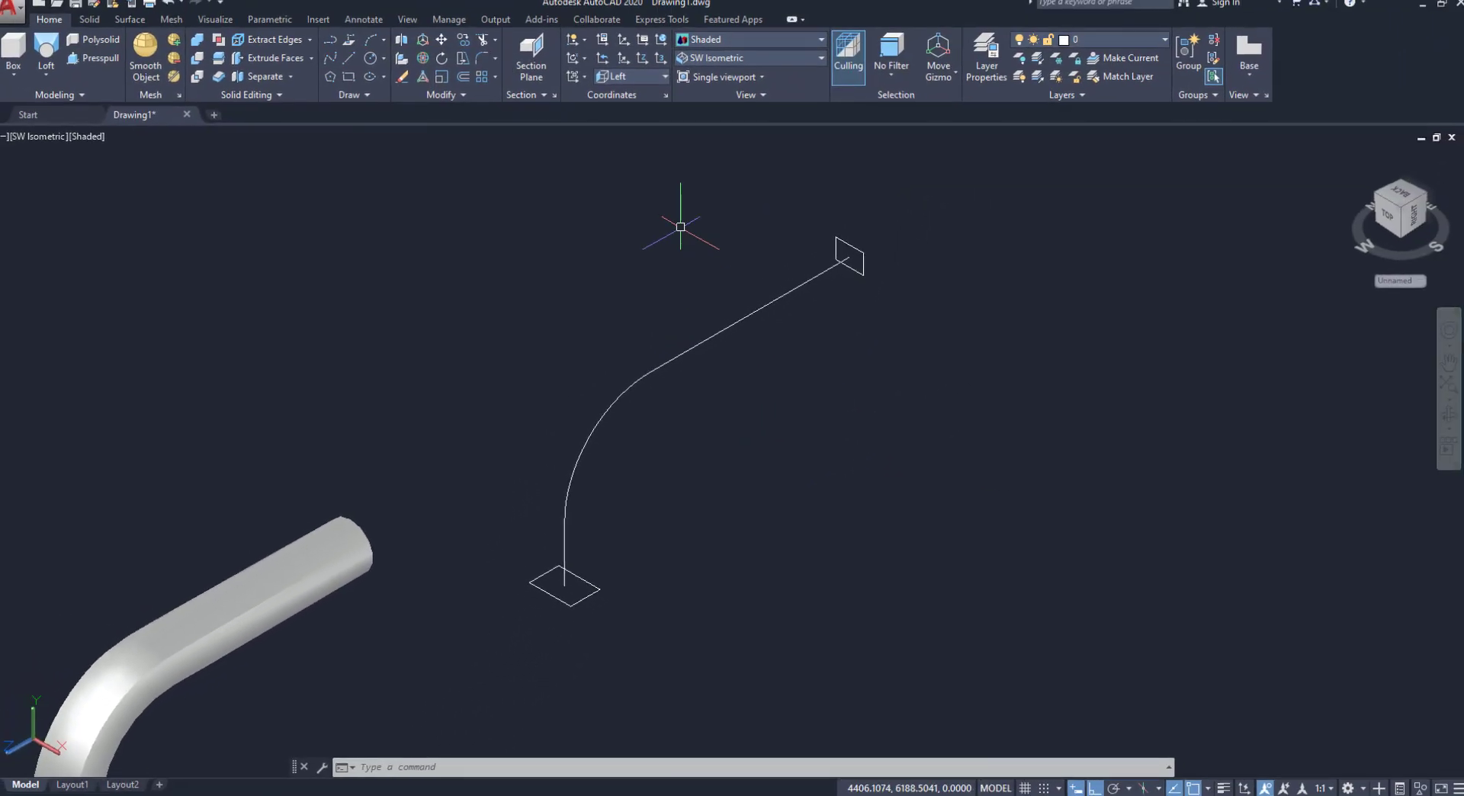
In the Front plane, draw a segmented outer guide polyline above the path, from the lower rectangle's edge midpoint to the small rectangle's upper edge midpoint.
click(638, 81)
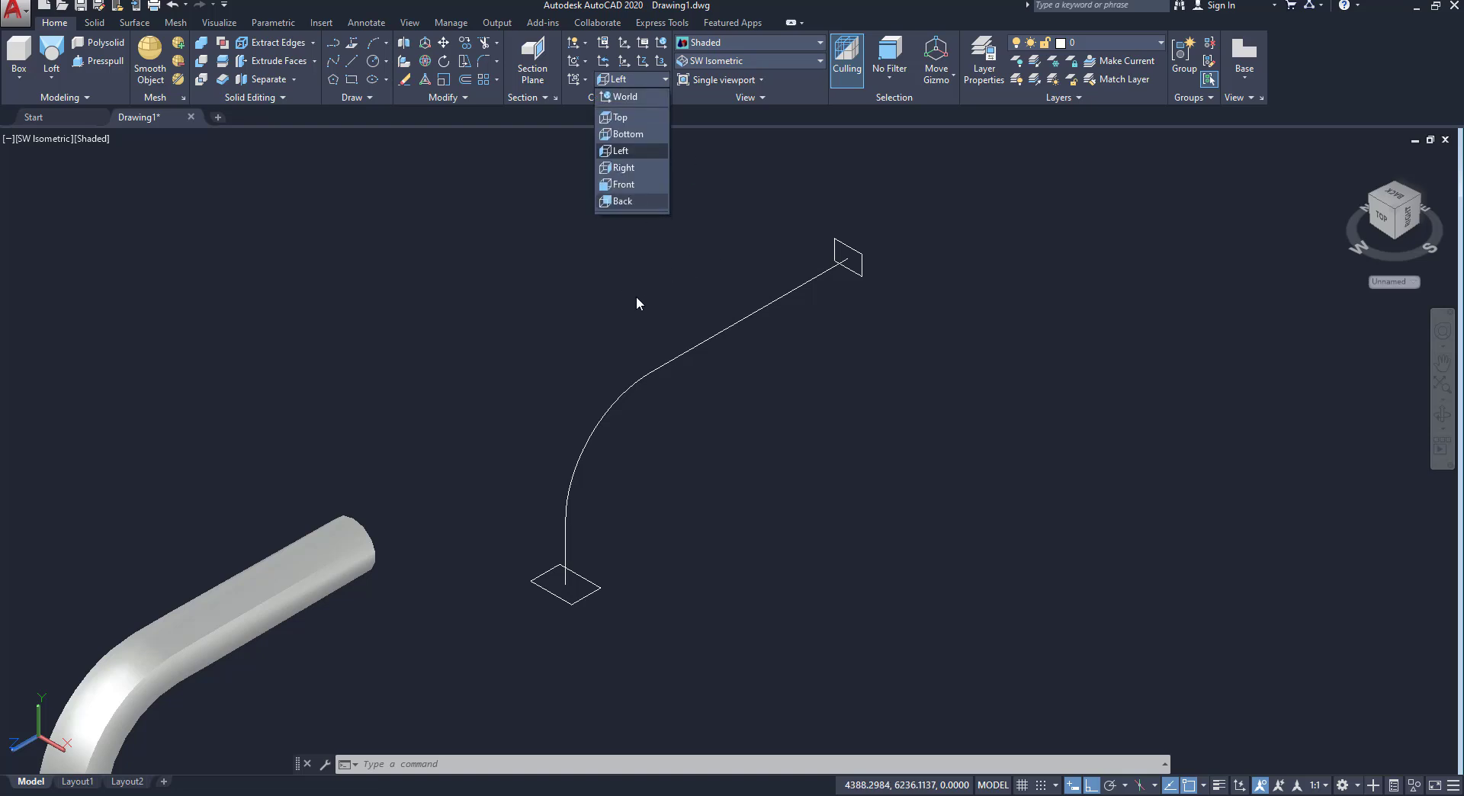
click(630, 191)
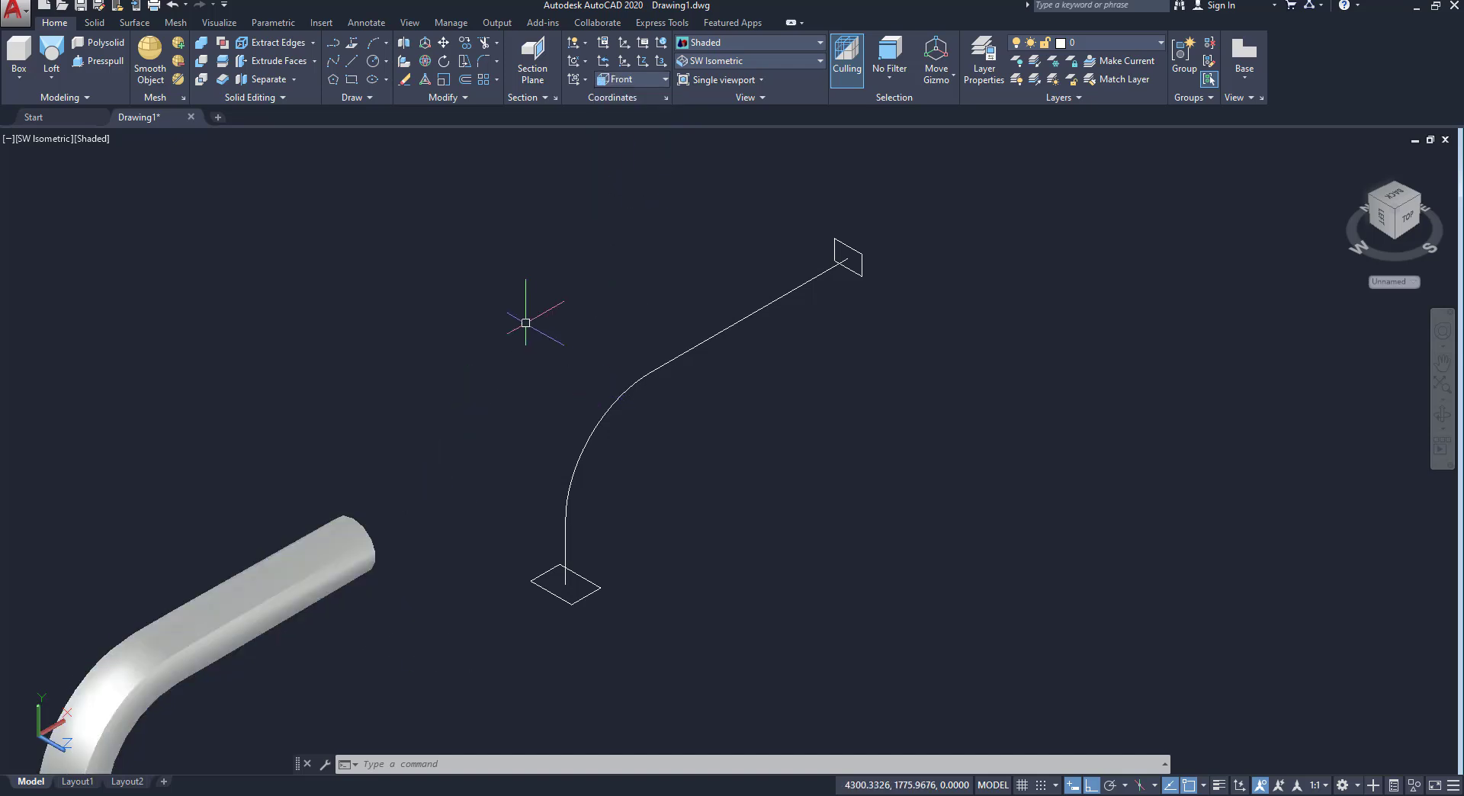
click(336, 46)
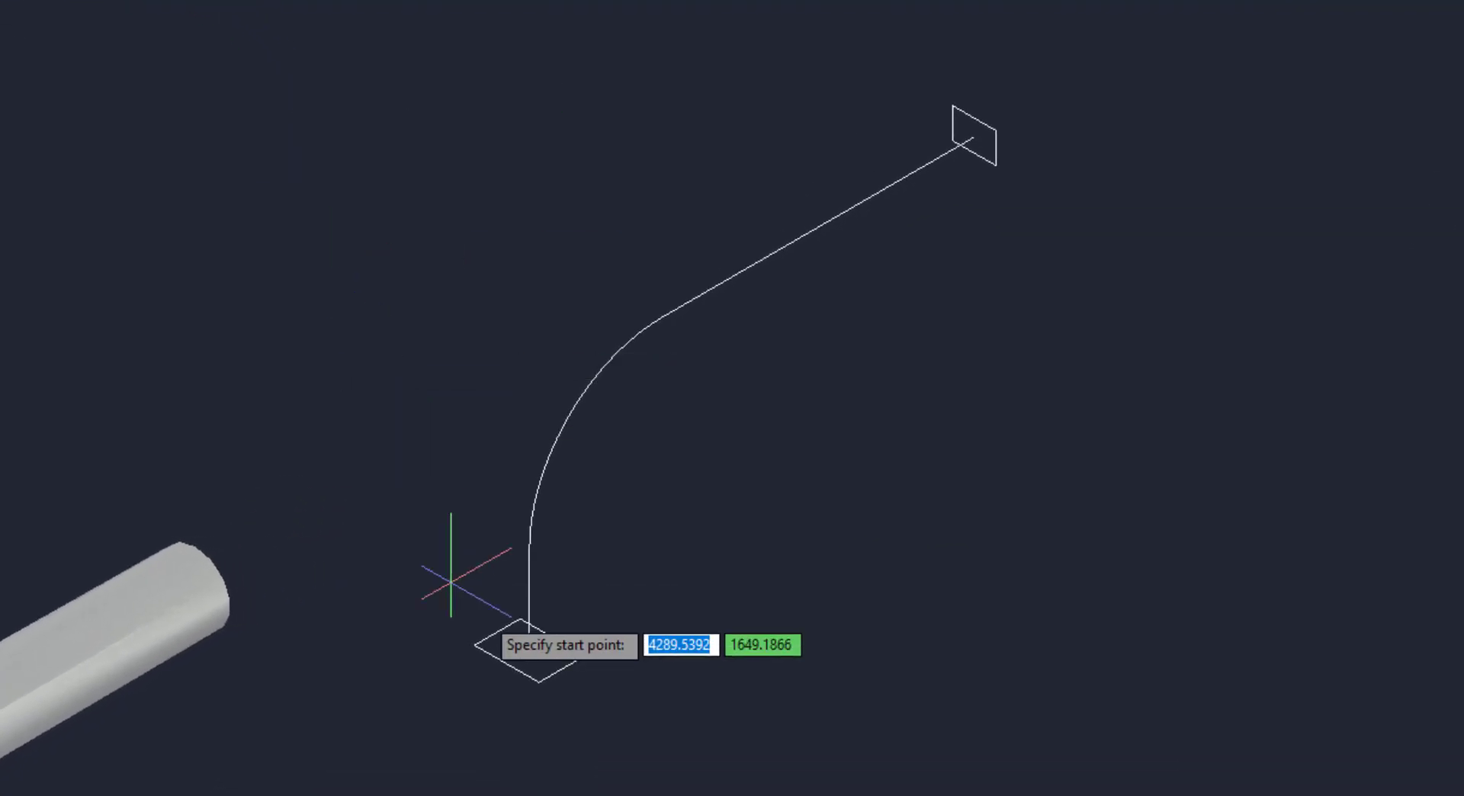
click(505, 666)
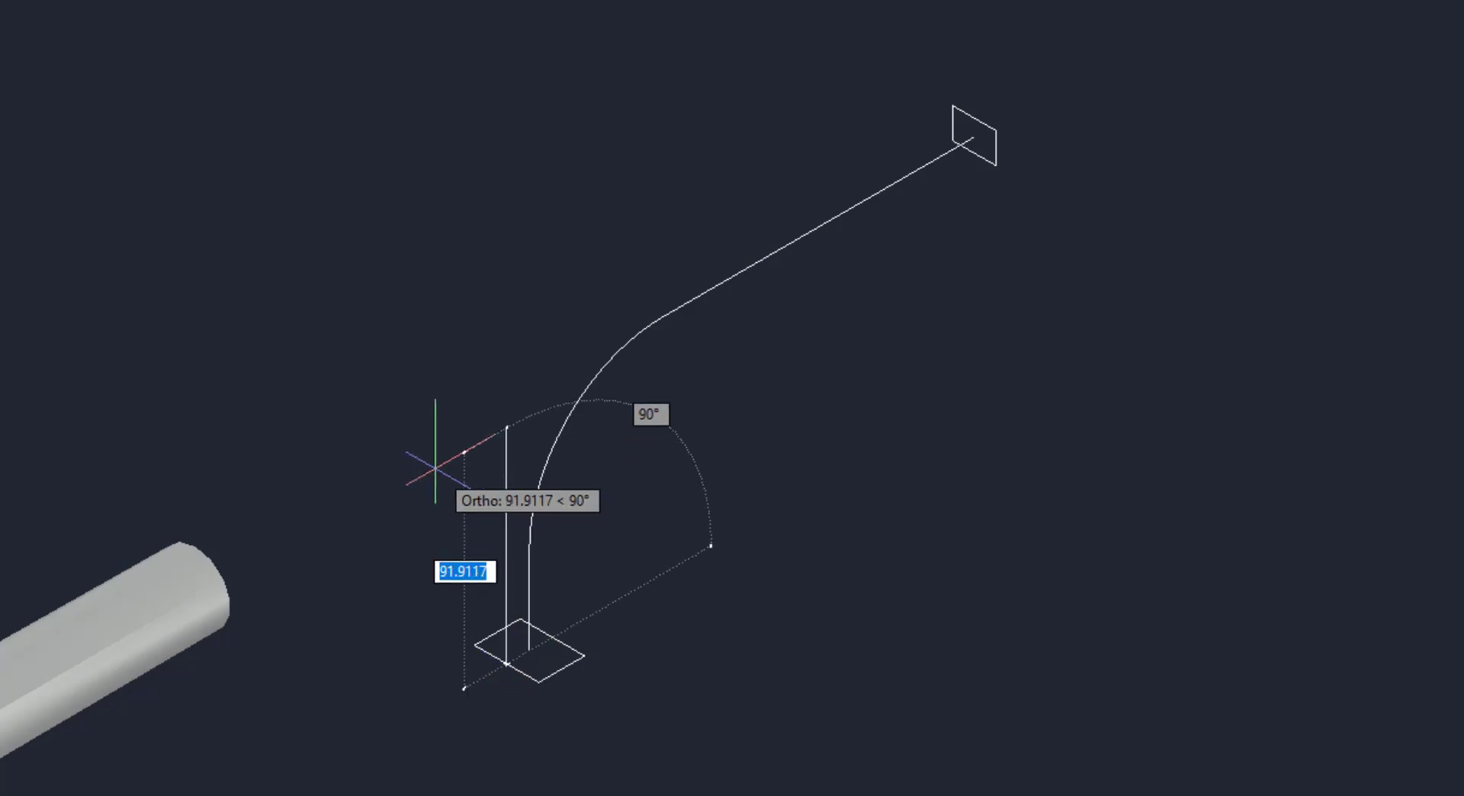
key(F8)
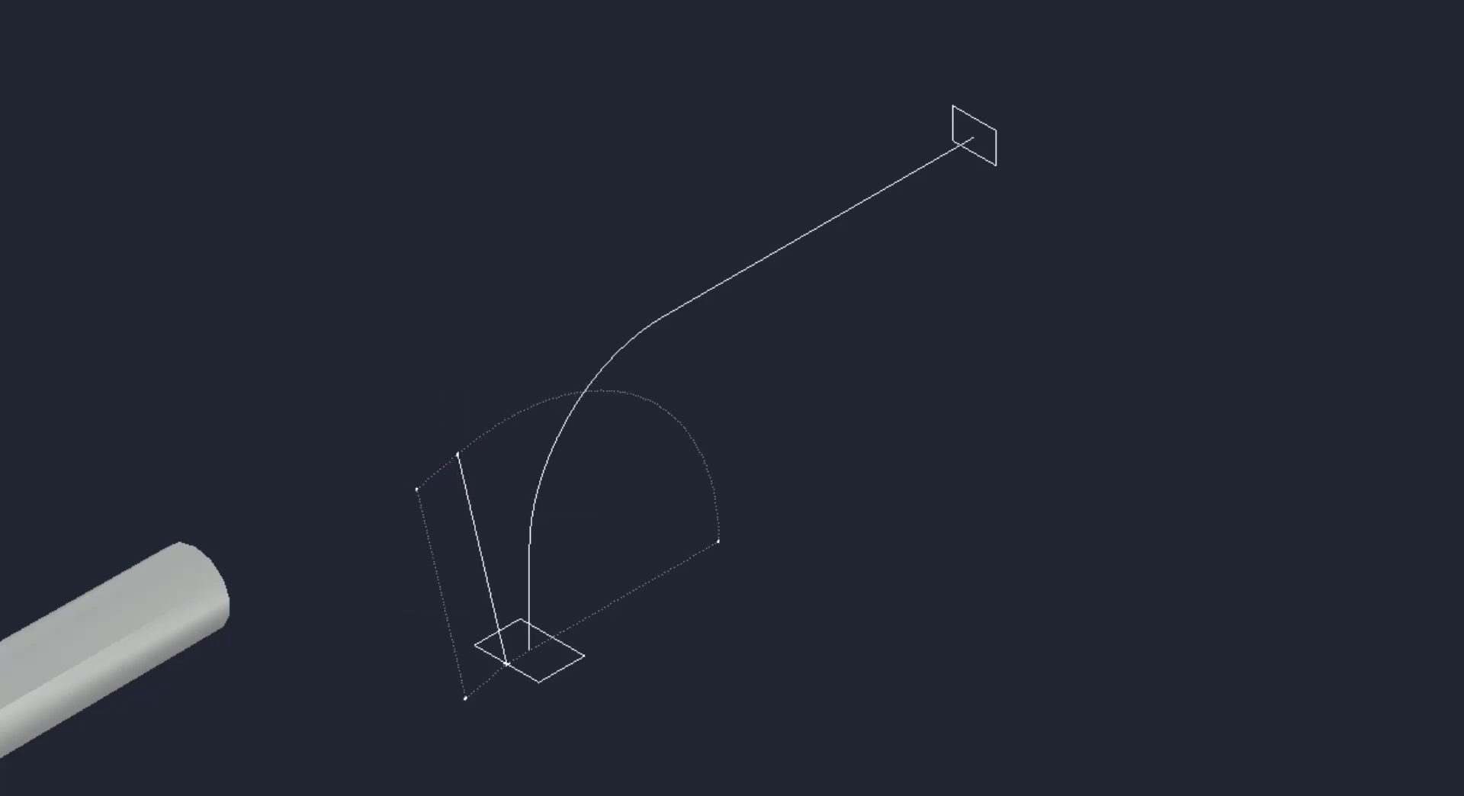
click(458, 452)
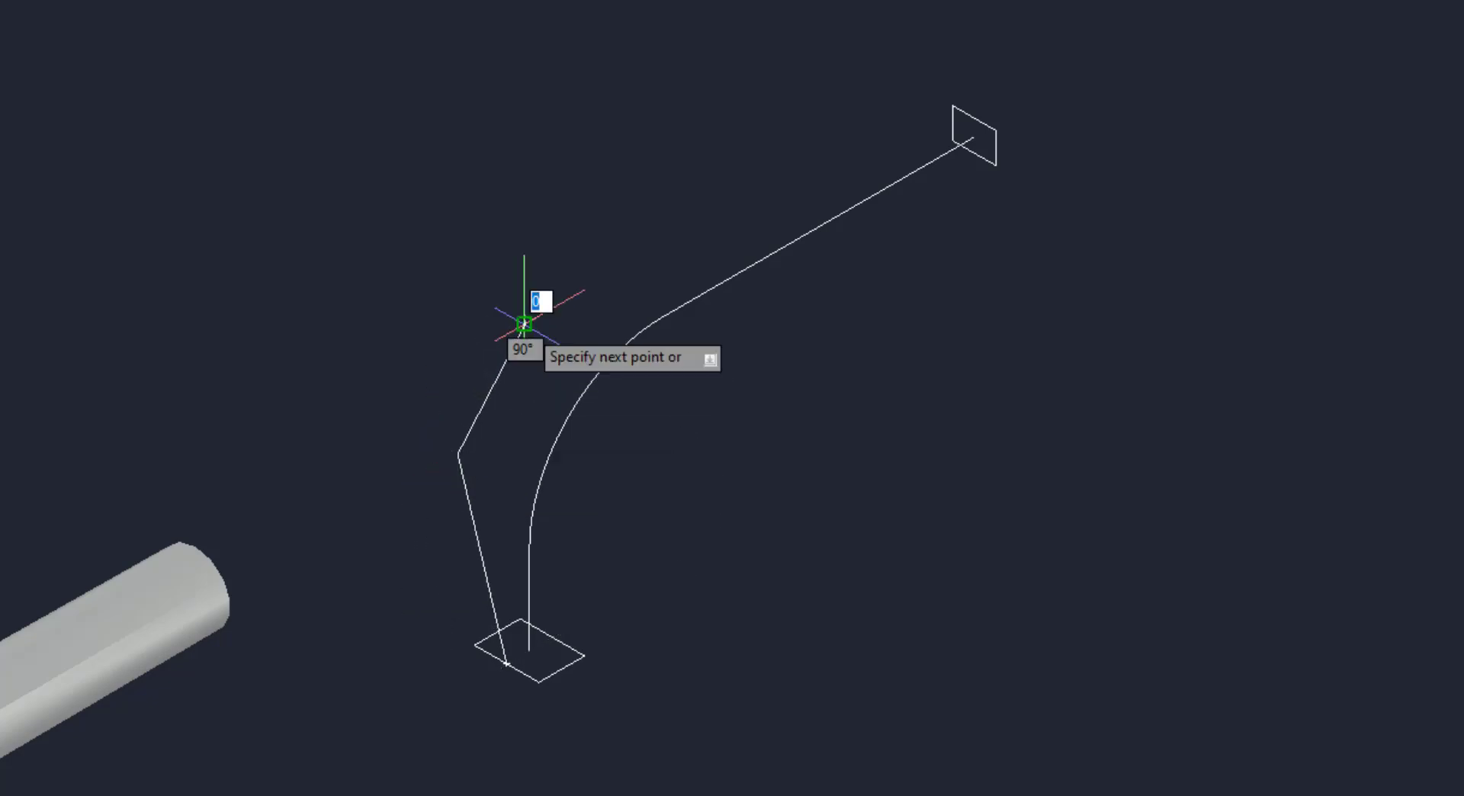
click(593, 200)
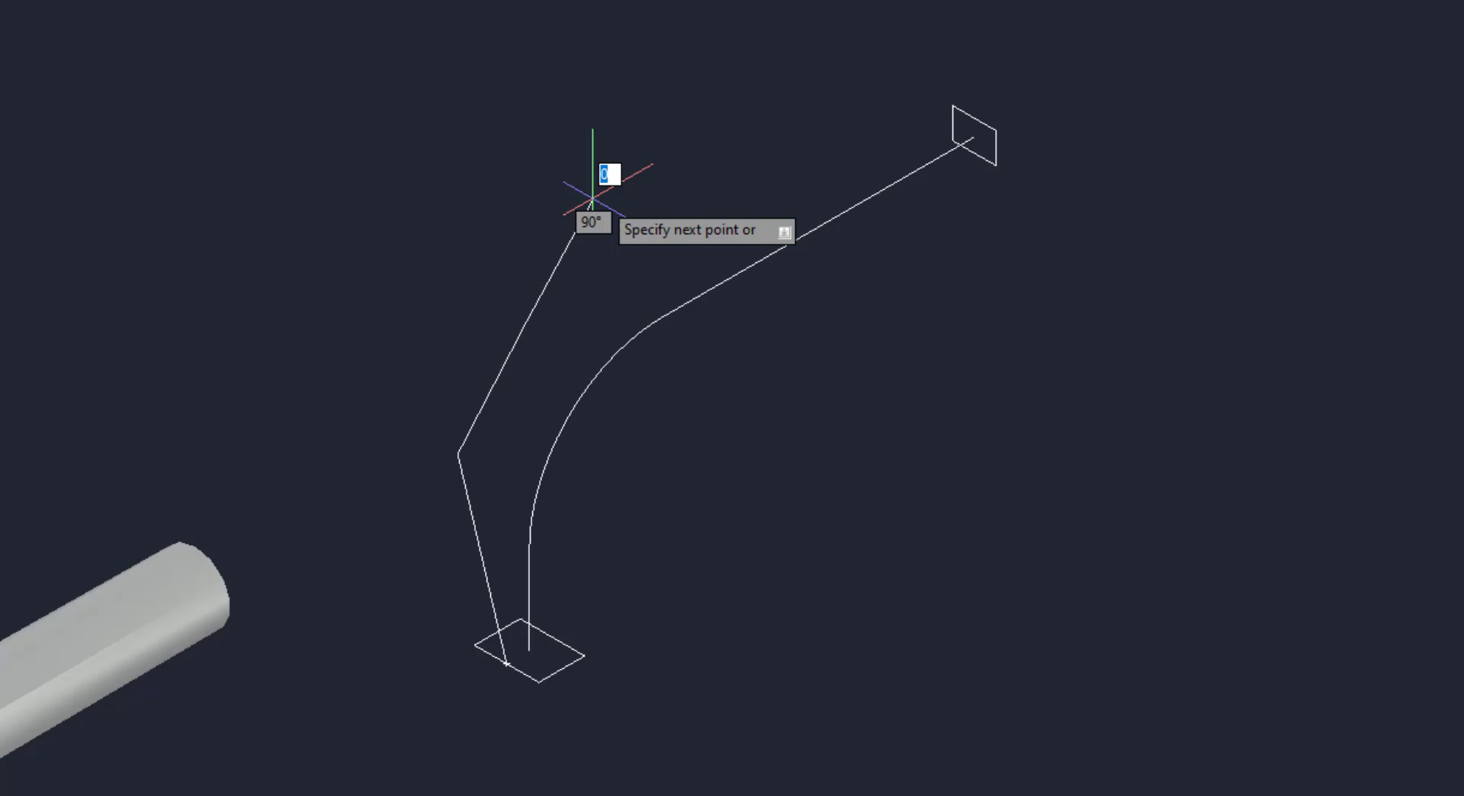
click(669, 200)
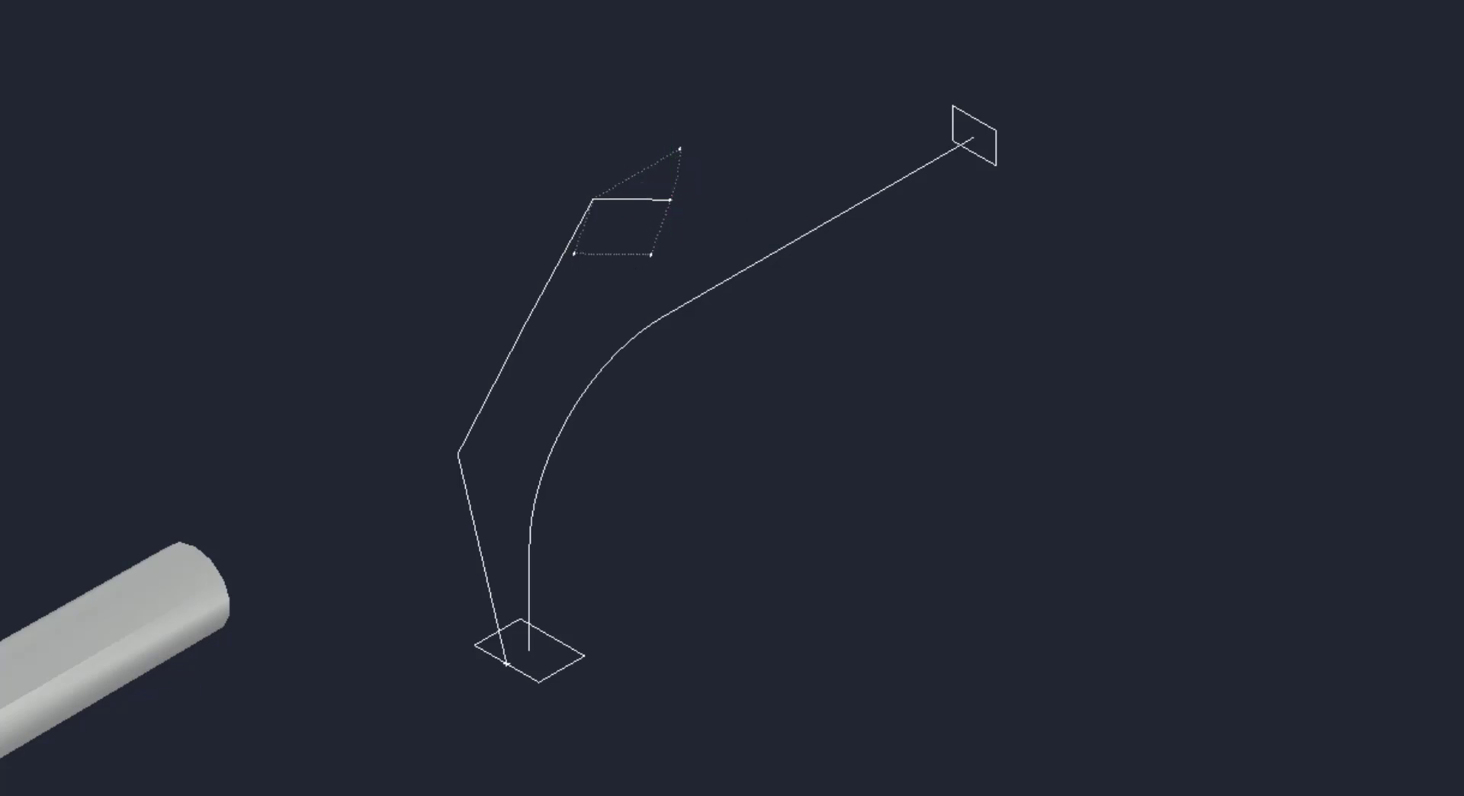
click(775, 137)
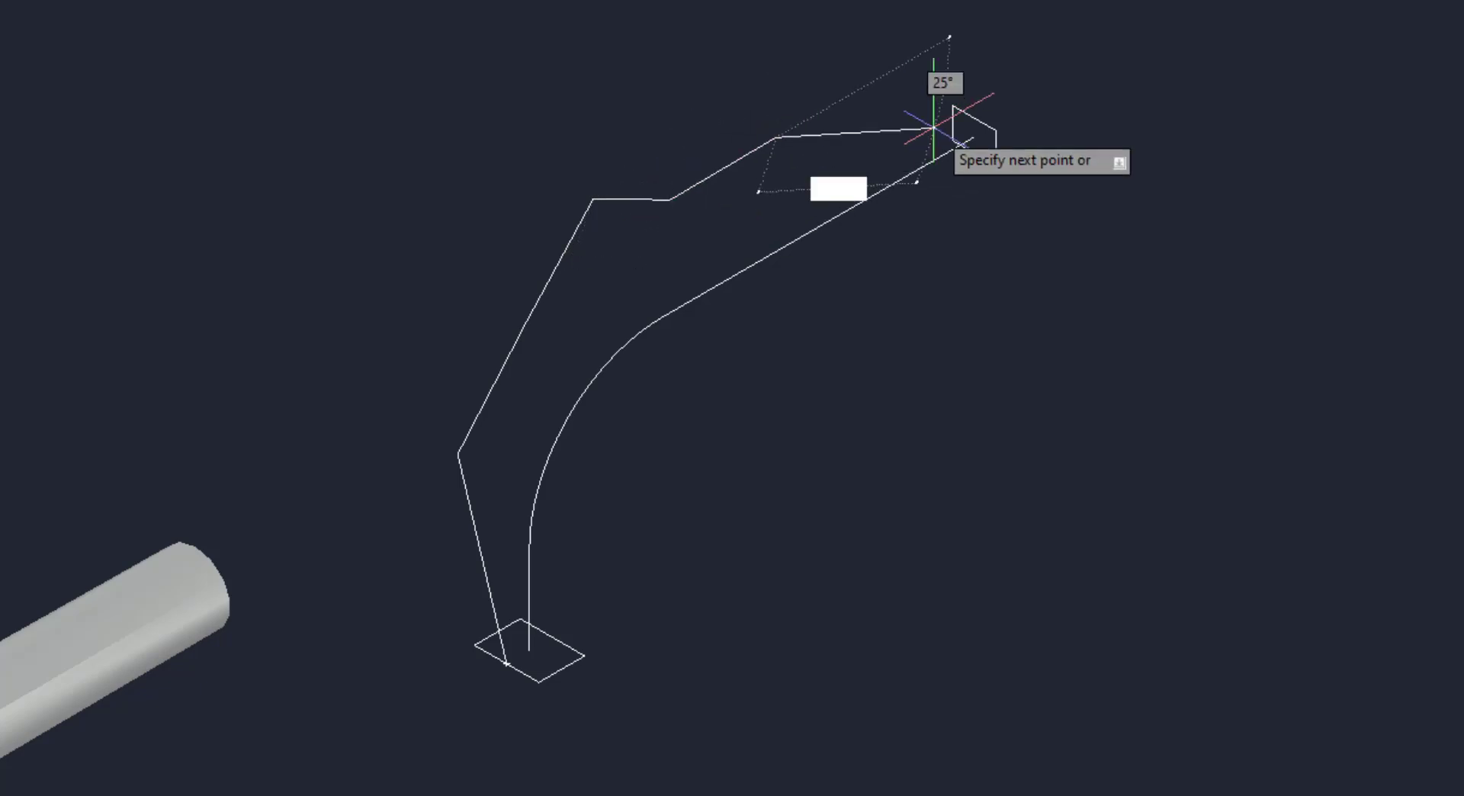
click(973, 118)
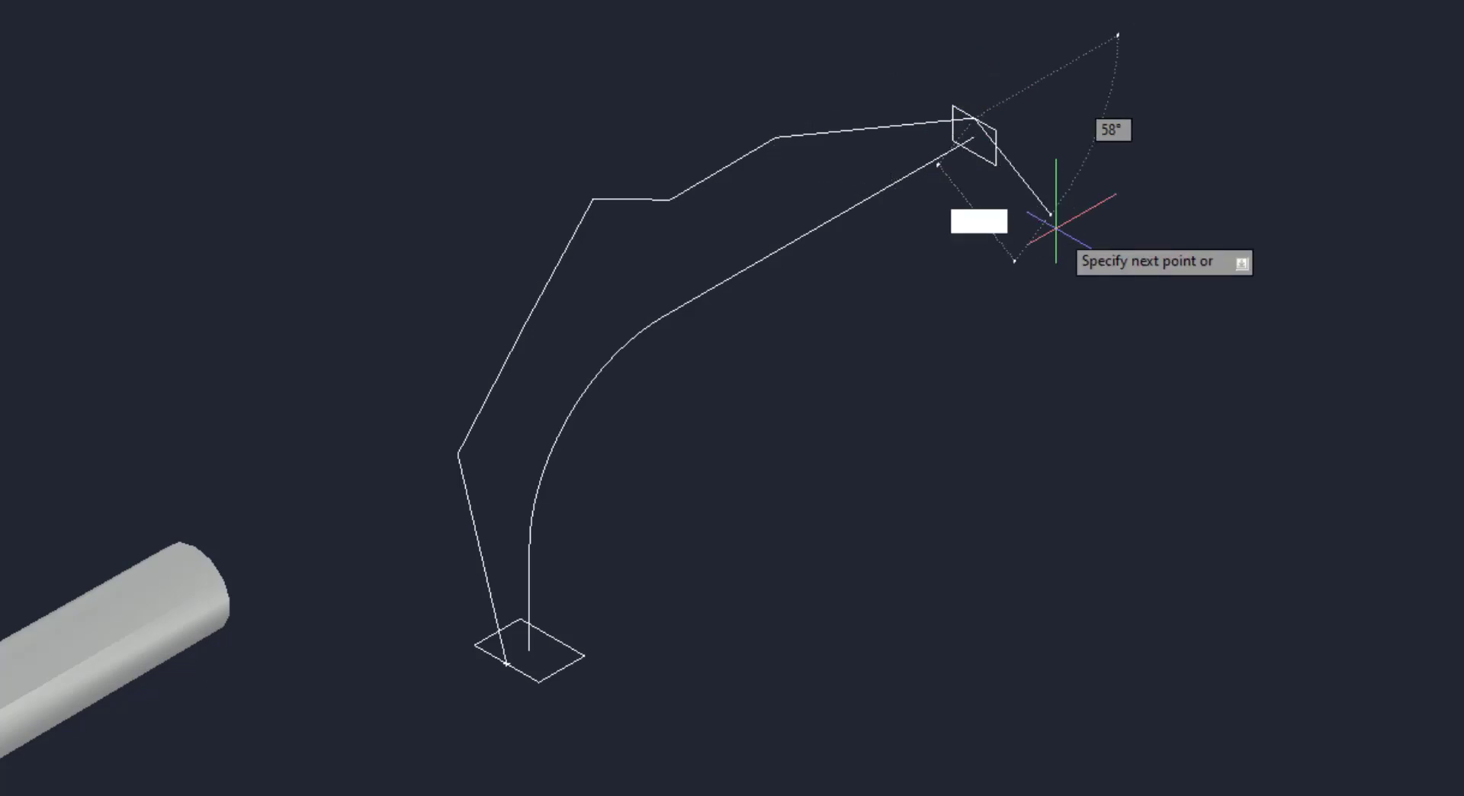
key(Return)
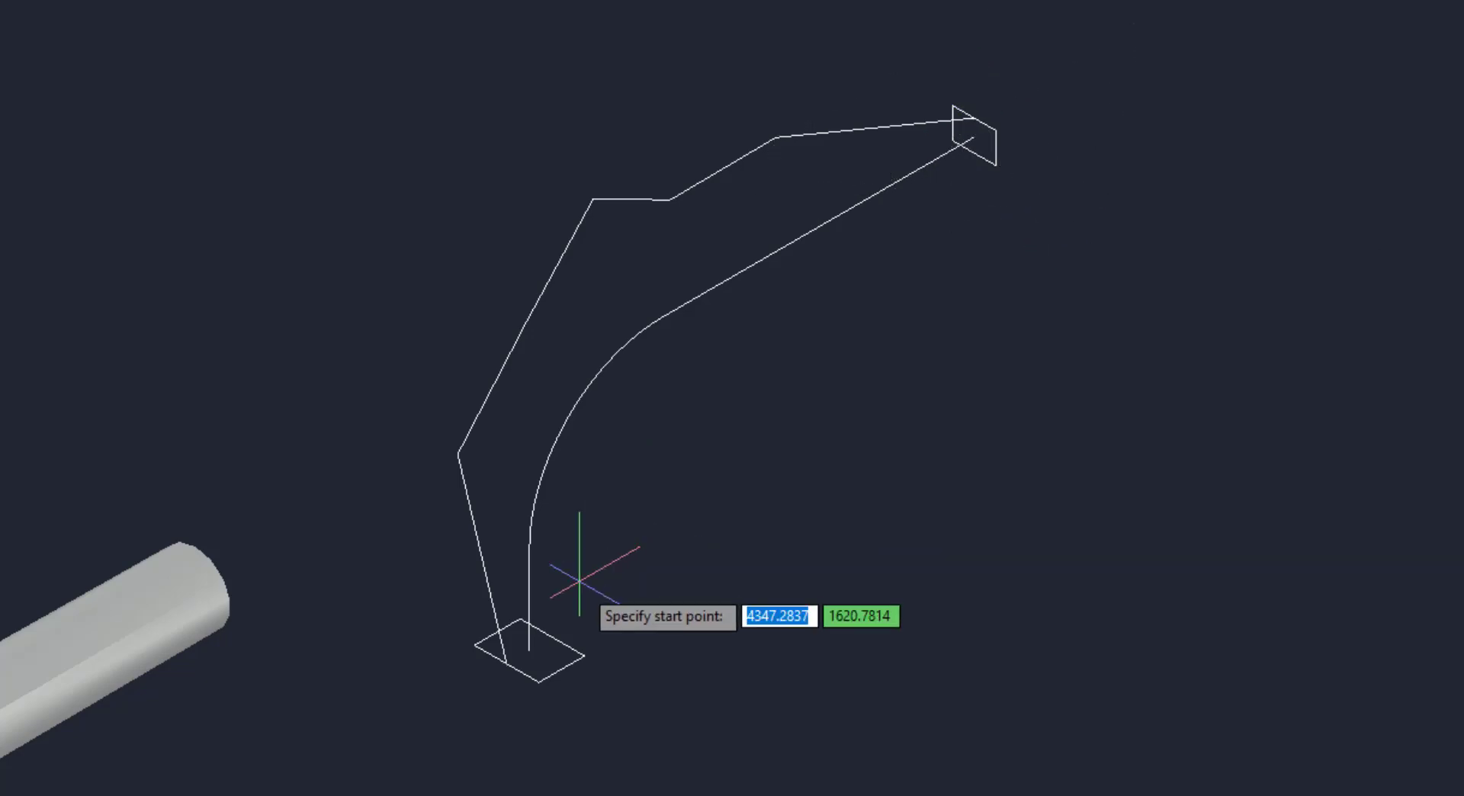
Draw a second segmented guide polyline below the path, from the lower rectangle's opposite edge midpoint to the small rectangle's lower edge midpoint.
click(568, 637)
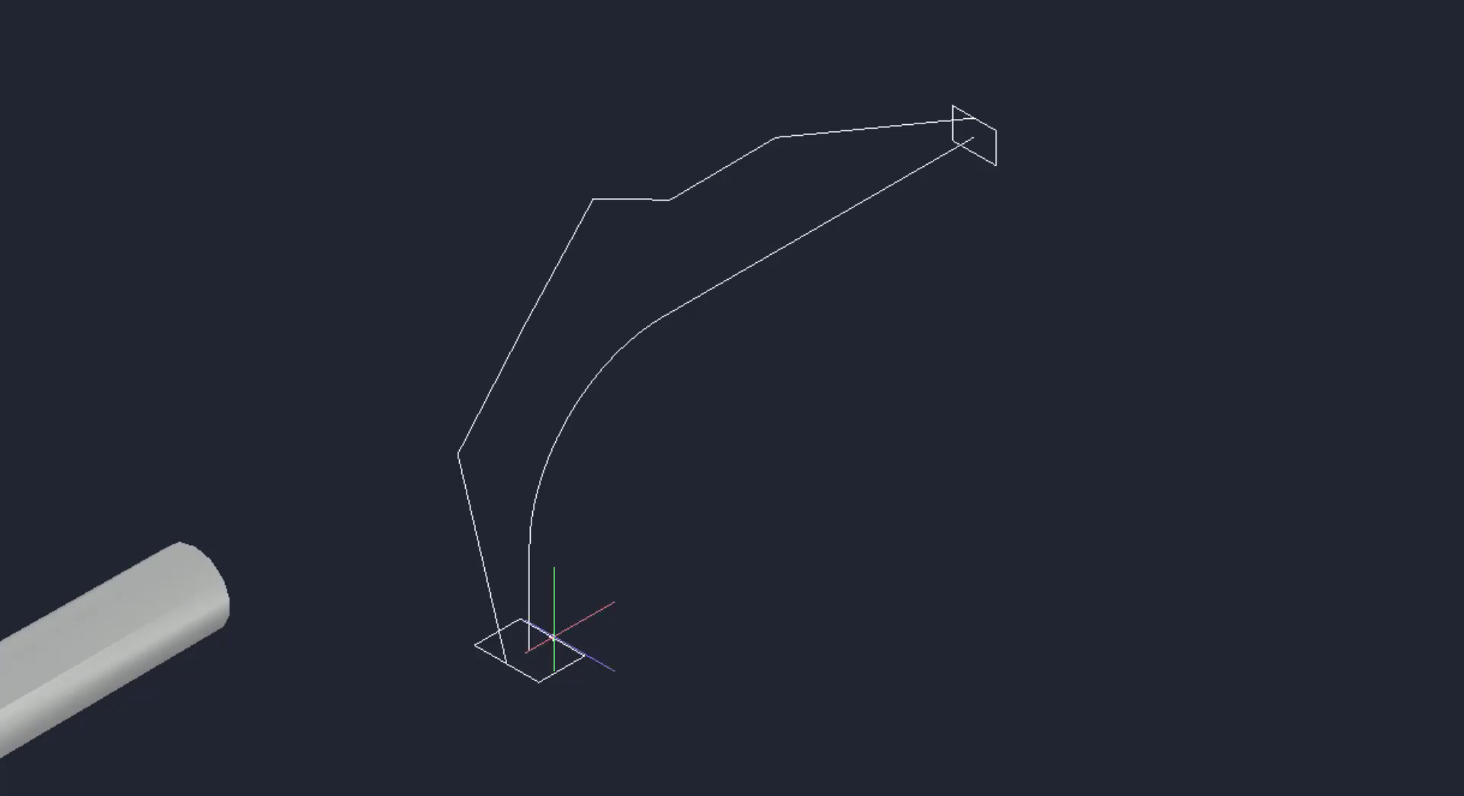
click(674, 405)
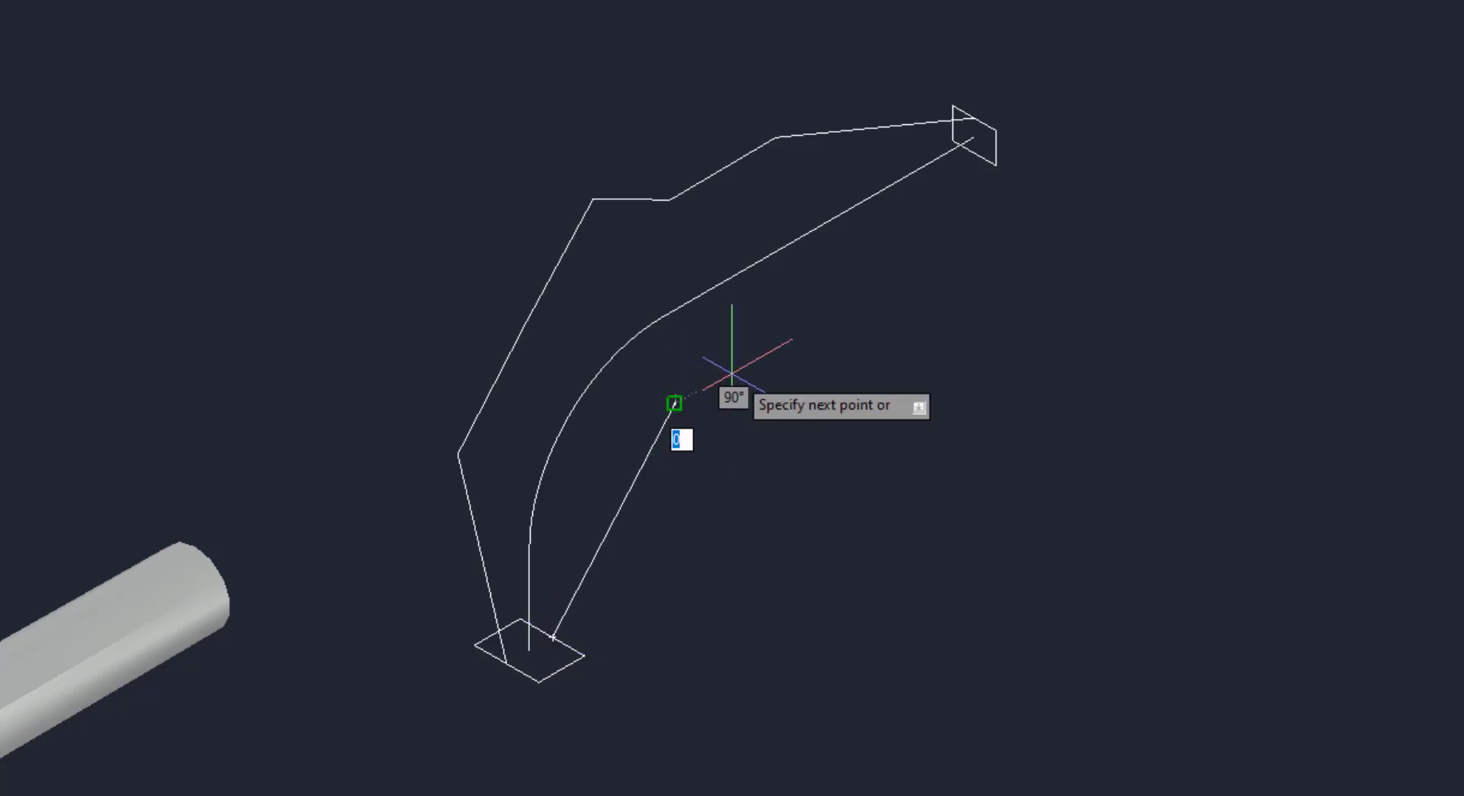
click(778, 348)
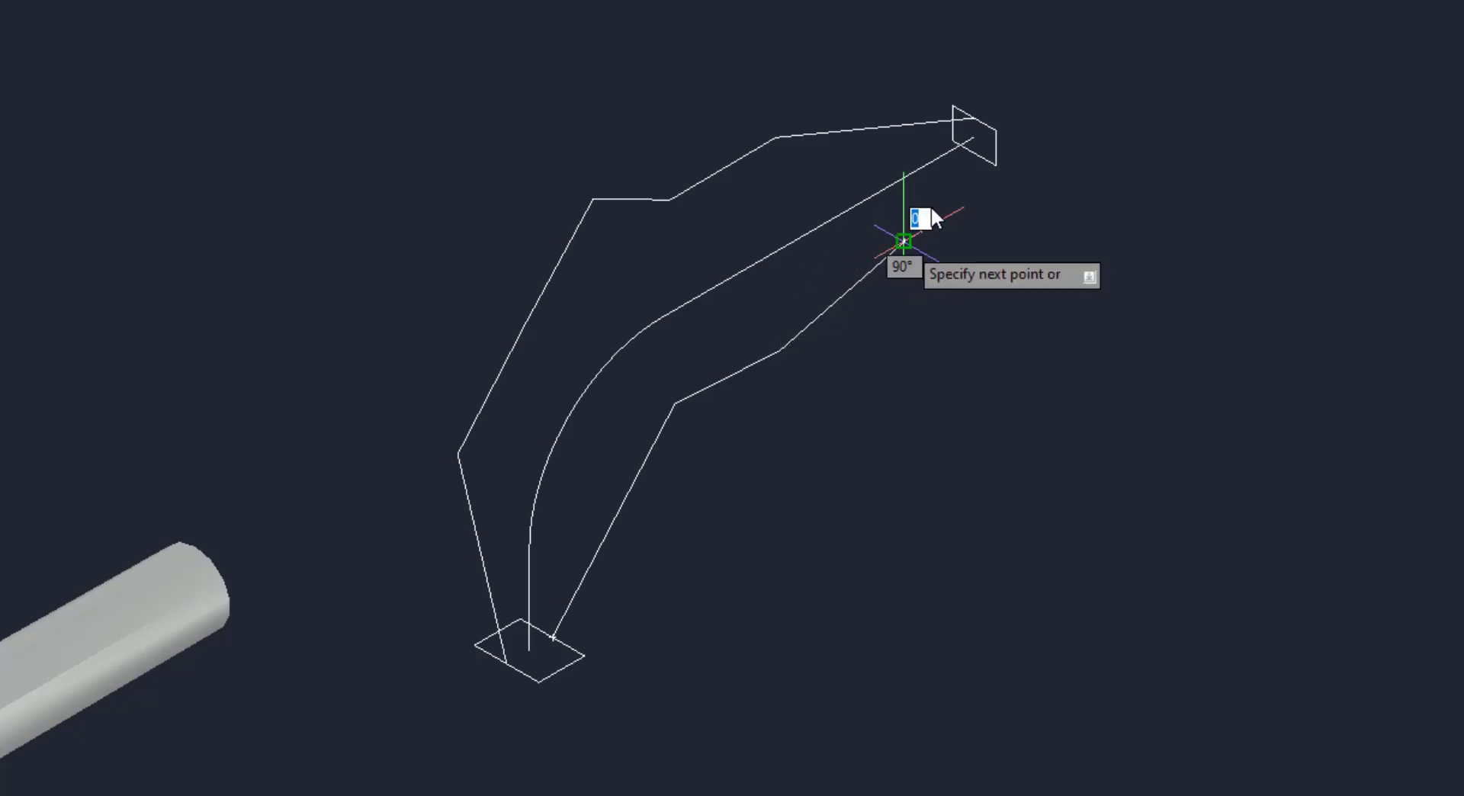
click(903, 241)
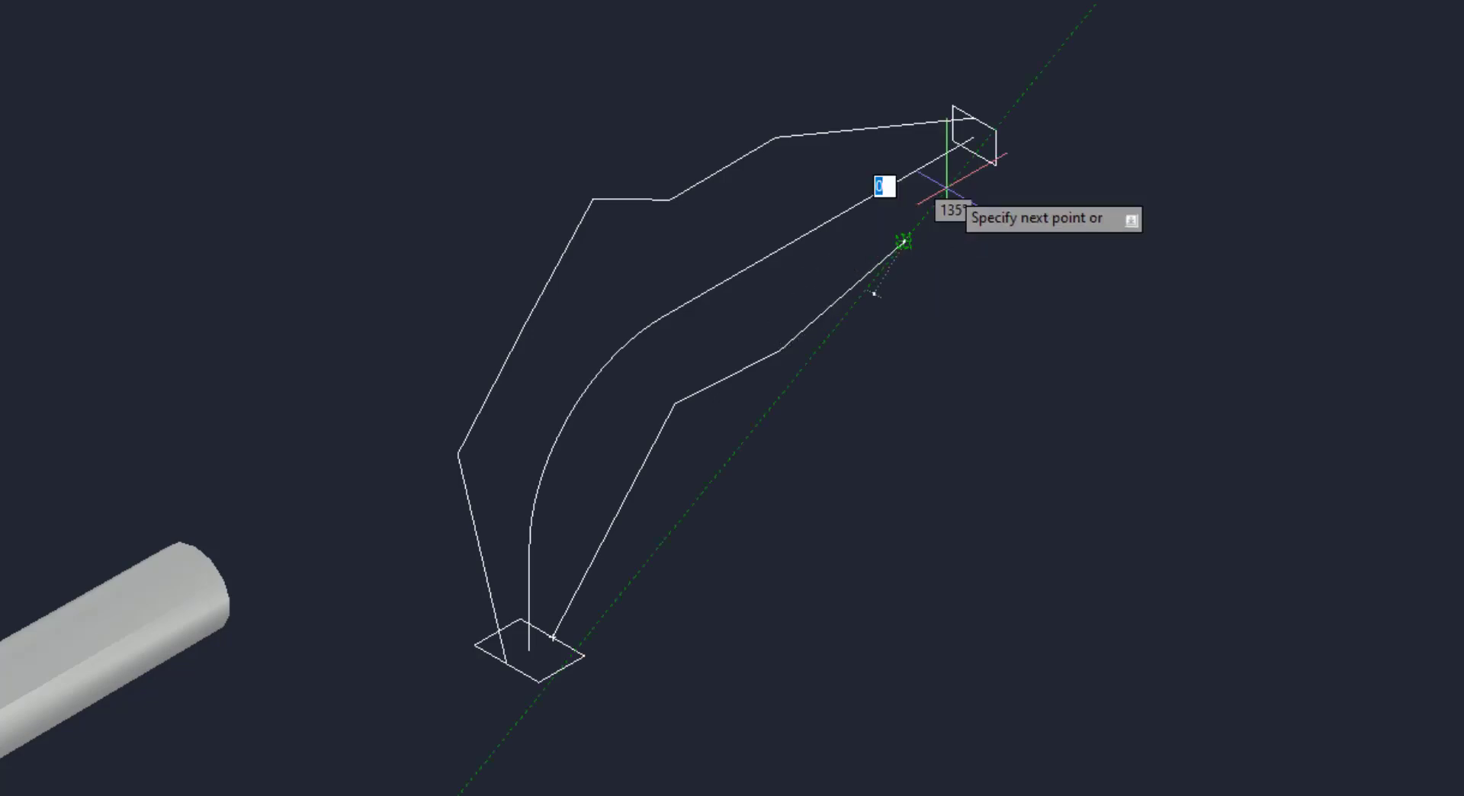
click(974, 153)
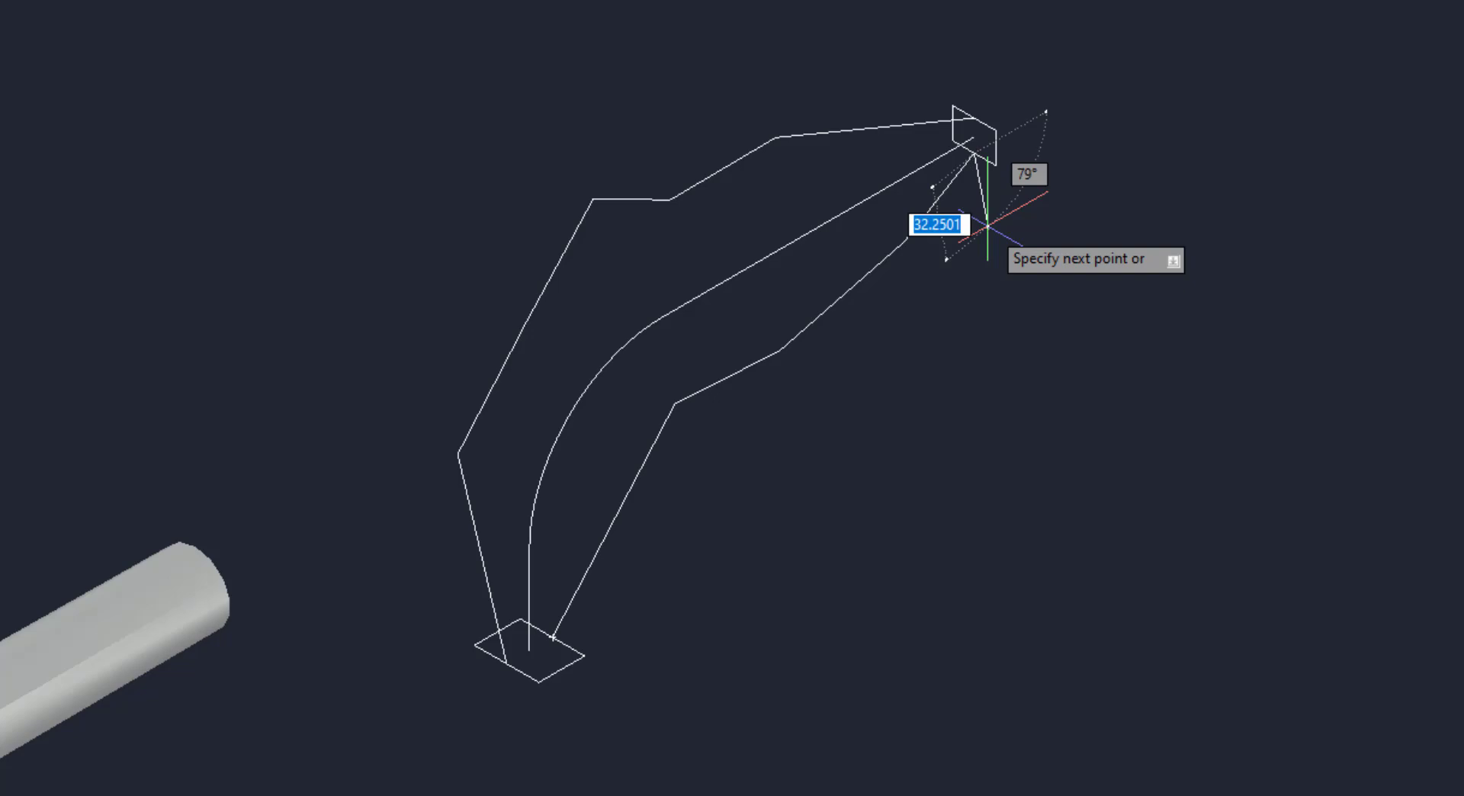
key(Return)
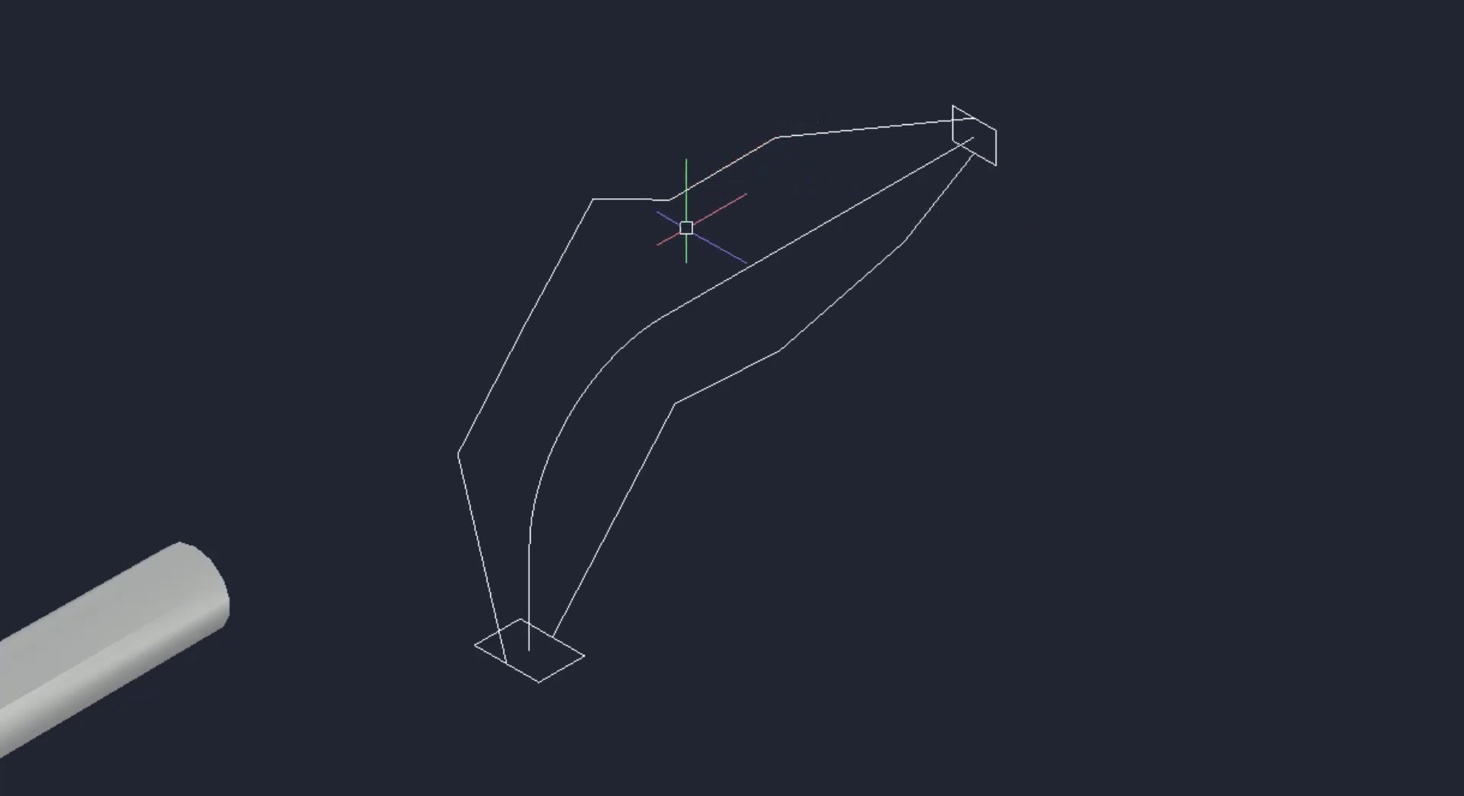
Smooth both segmented guide polylines with Spline Fit.
click(722, 167)
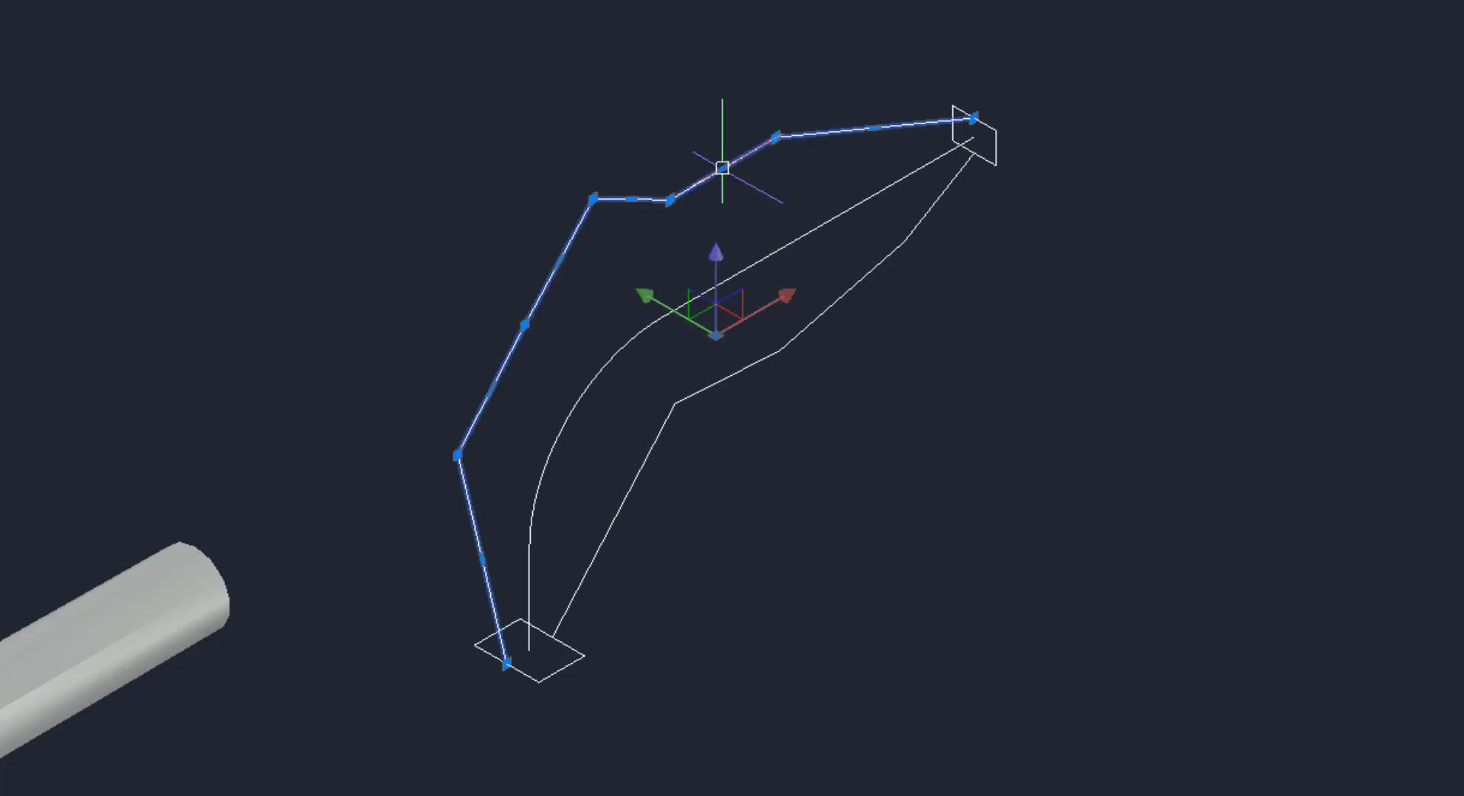
right_click(737, 164)
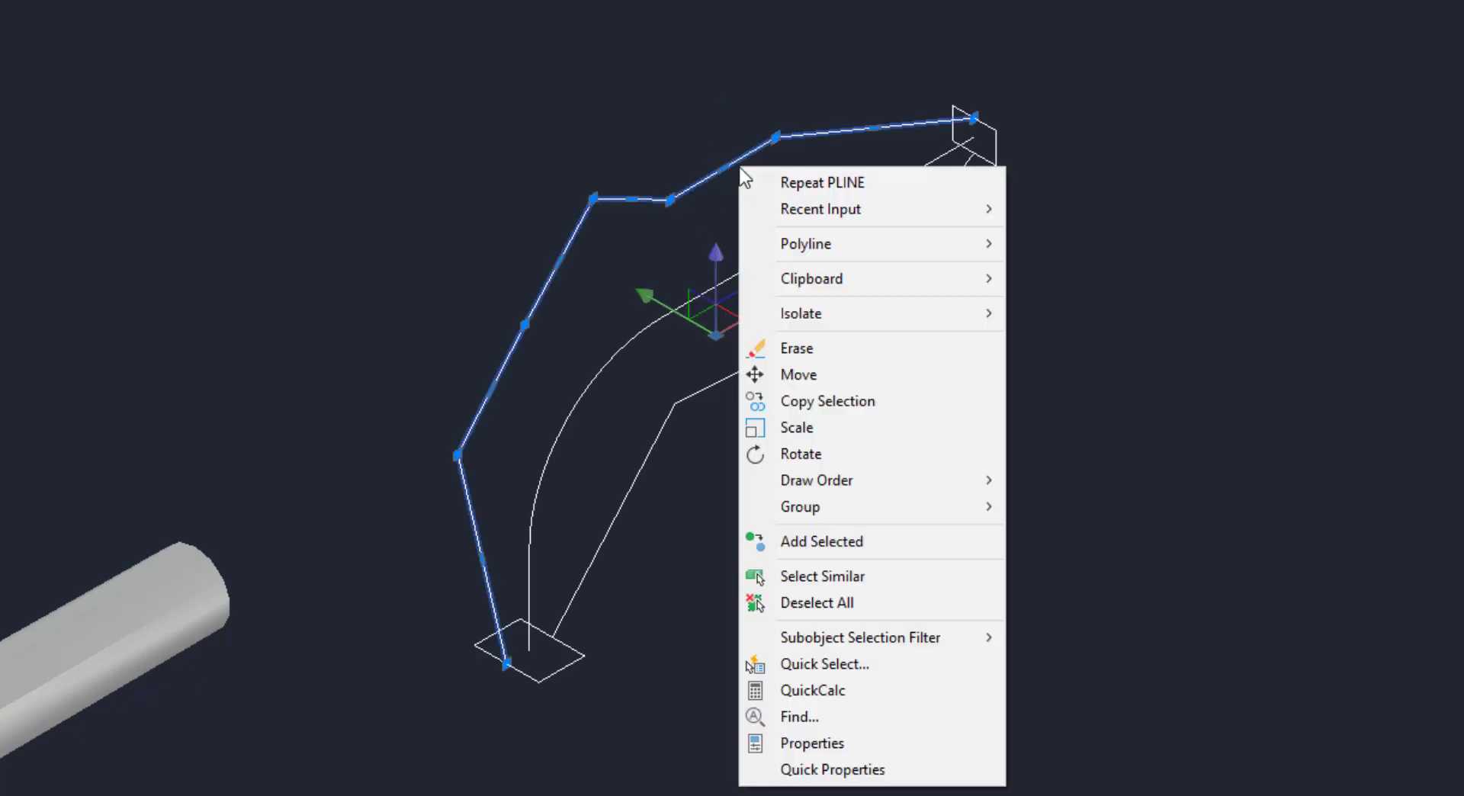
mouse_move(800, 245)
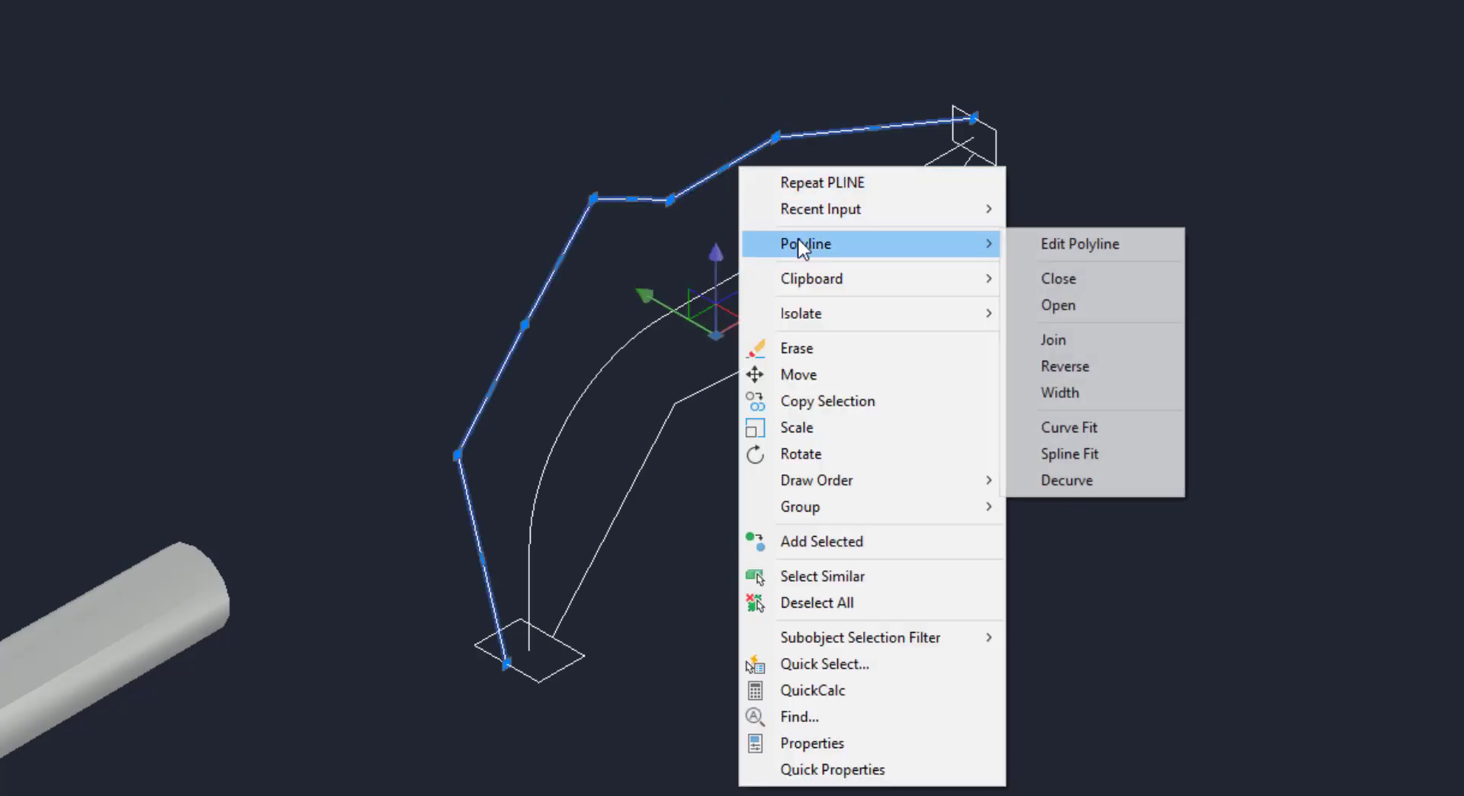
click(1073, 454)
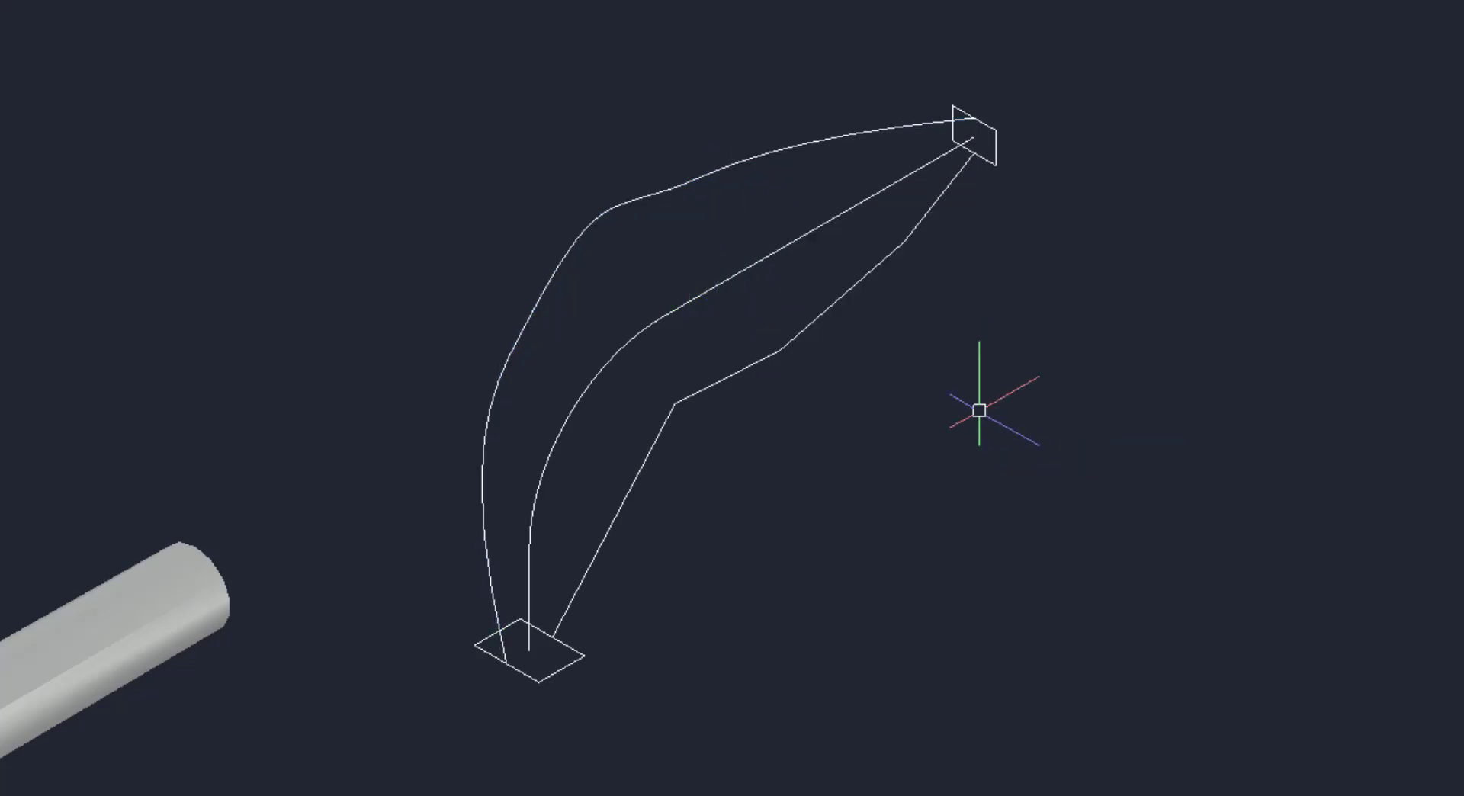
click(867, 273)
right_click(867, 272)
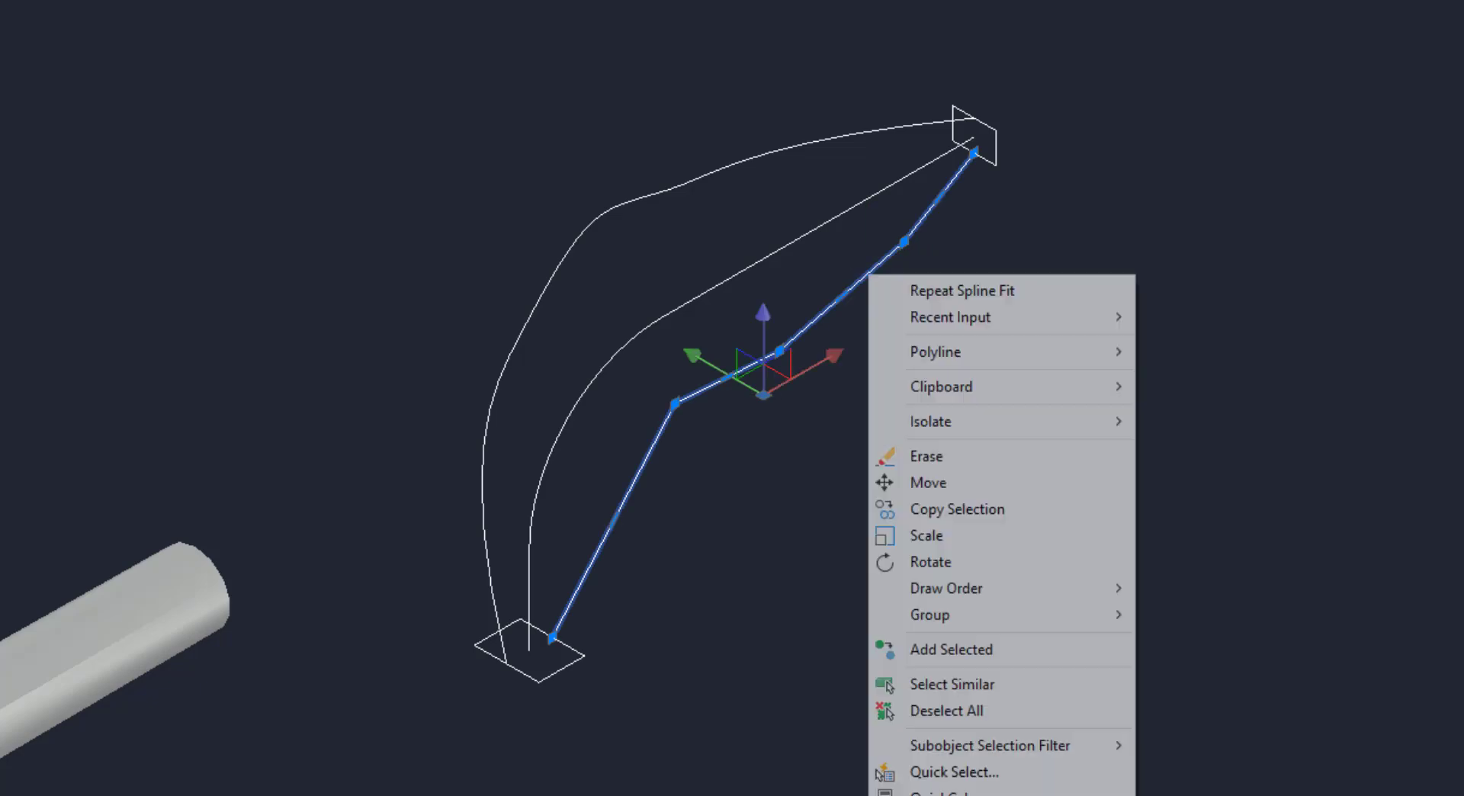
mouse_move(980, 362)
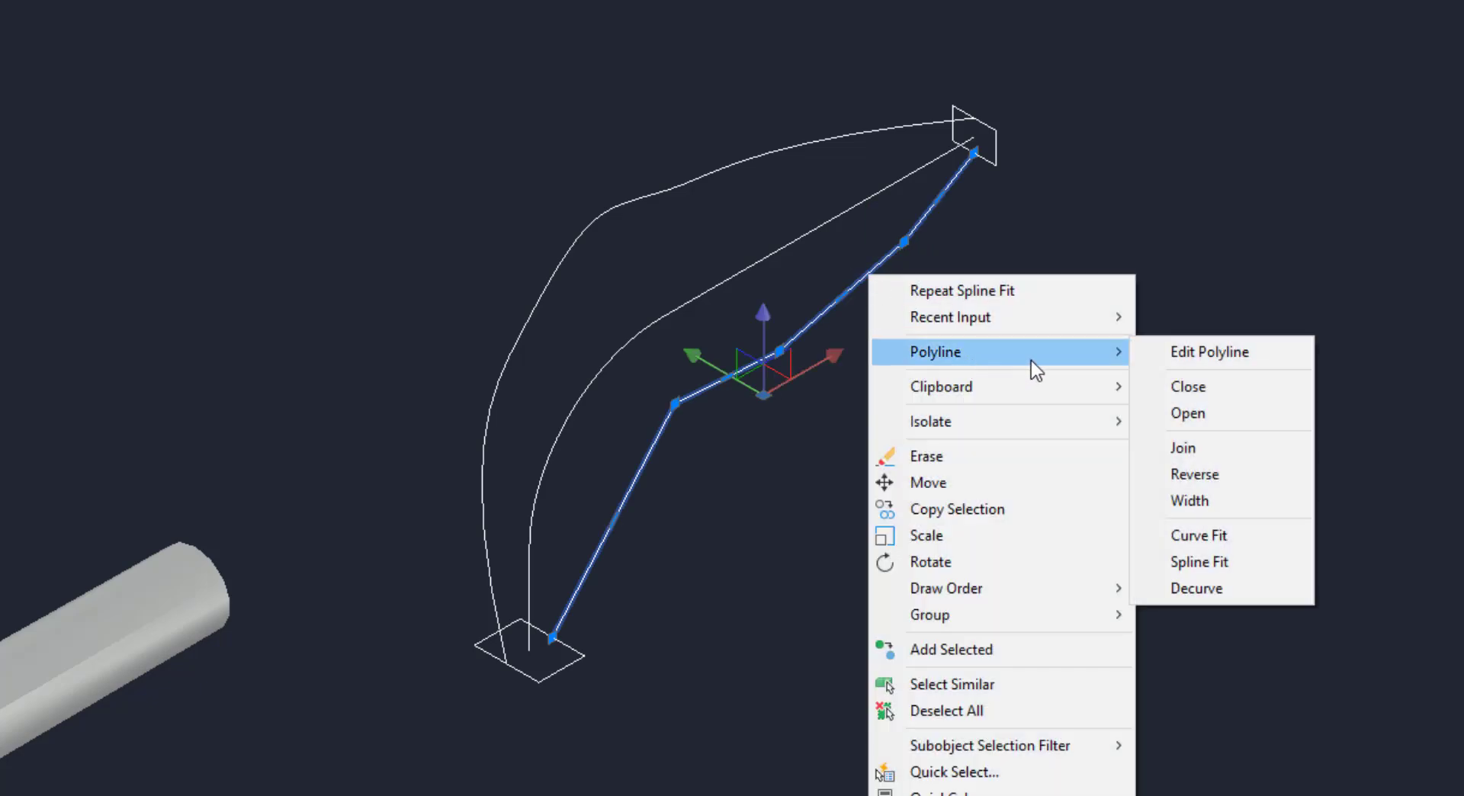
click(1209, 562)
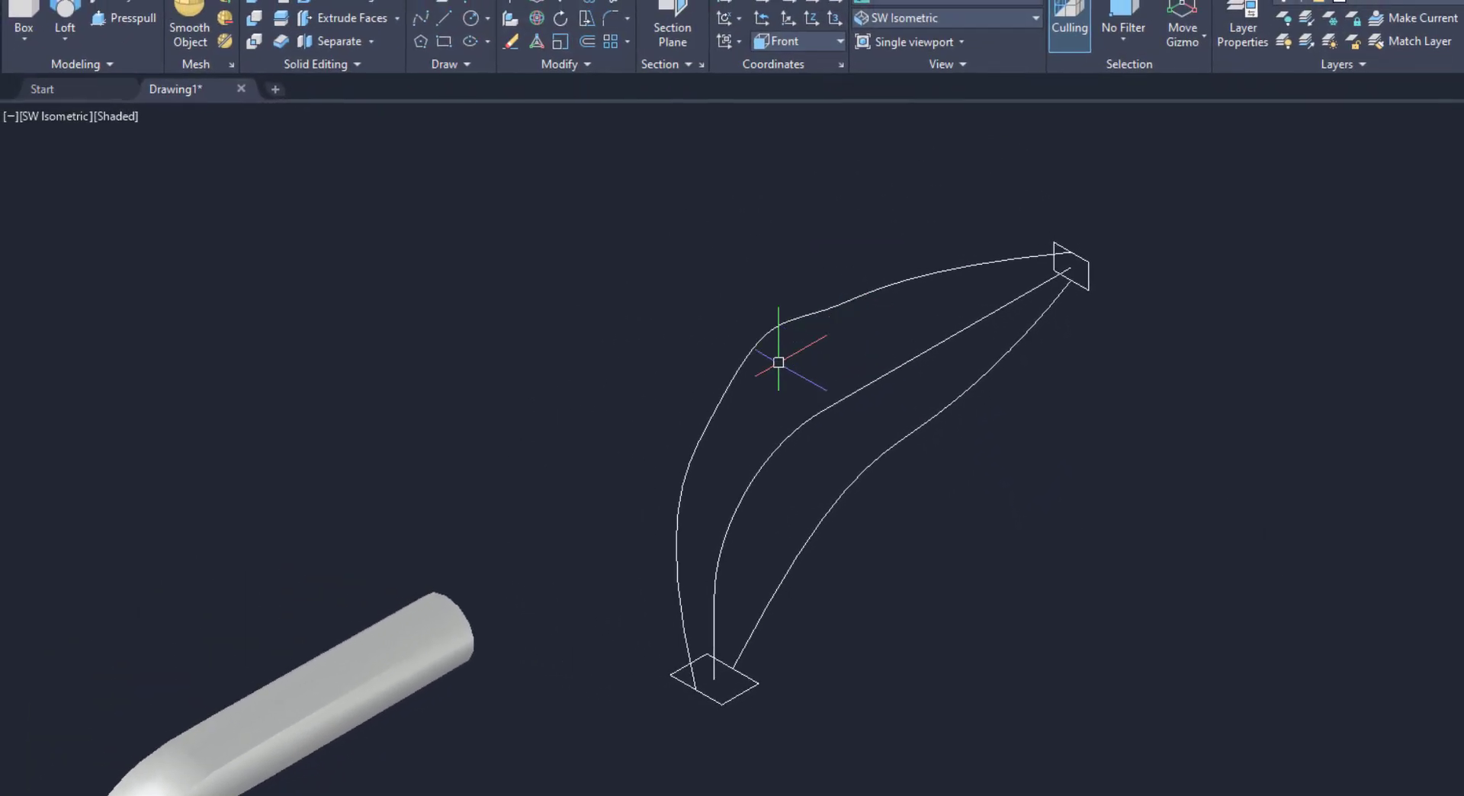
Loft the lower rectangle to the small upper rectangle with the Guides option, using the two spline-fitted polylines as guide profiles.
click(67, 15)
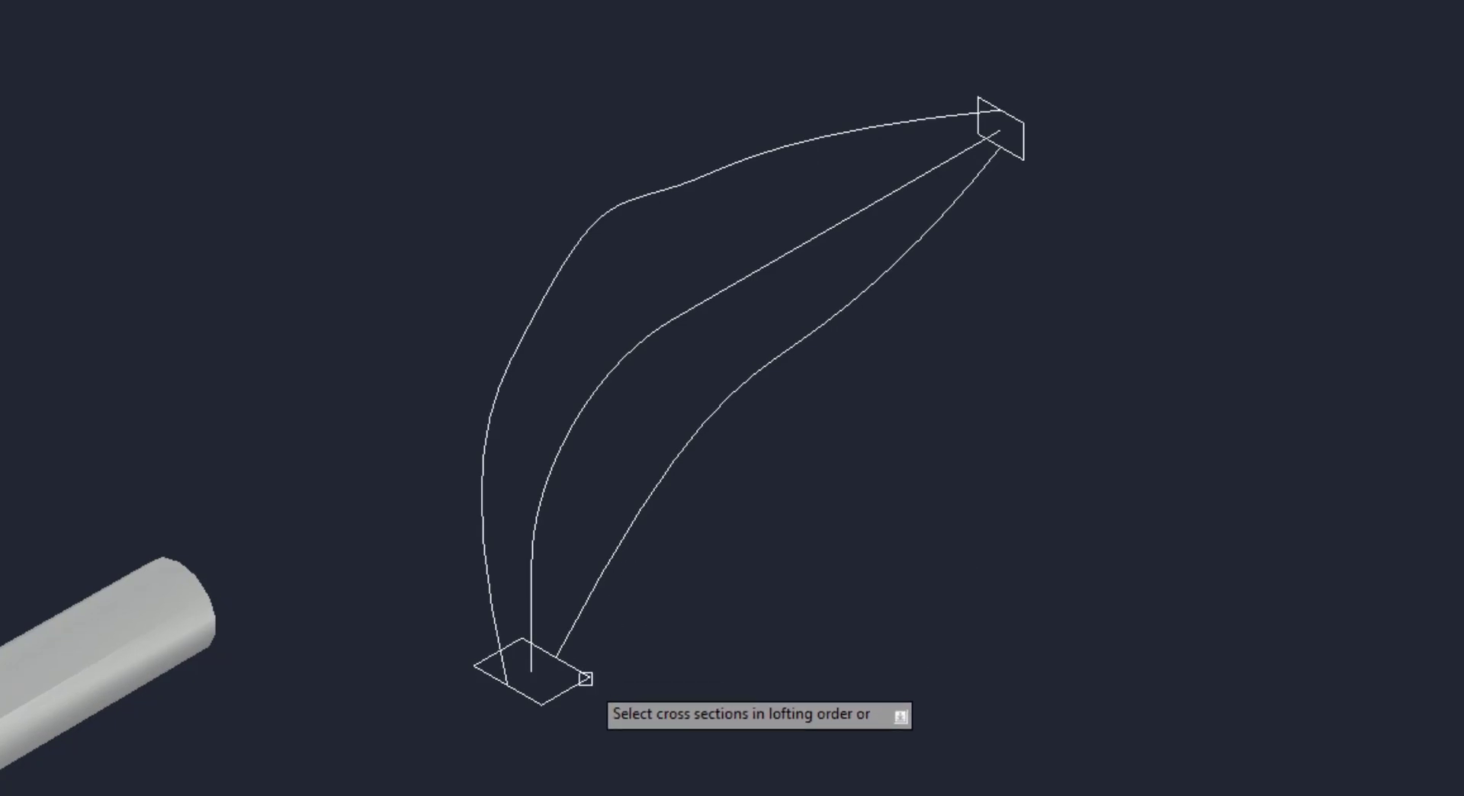
click(585, 678)
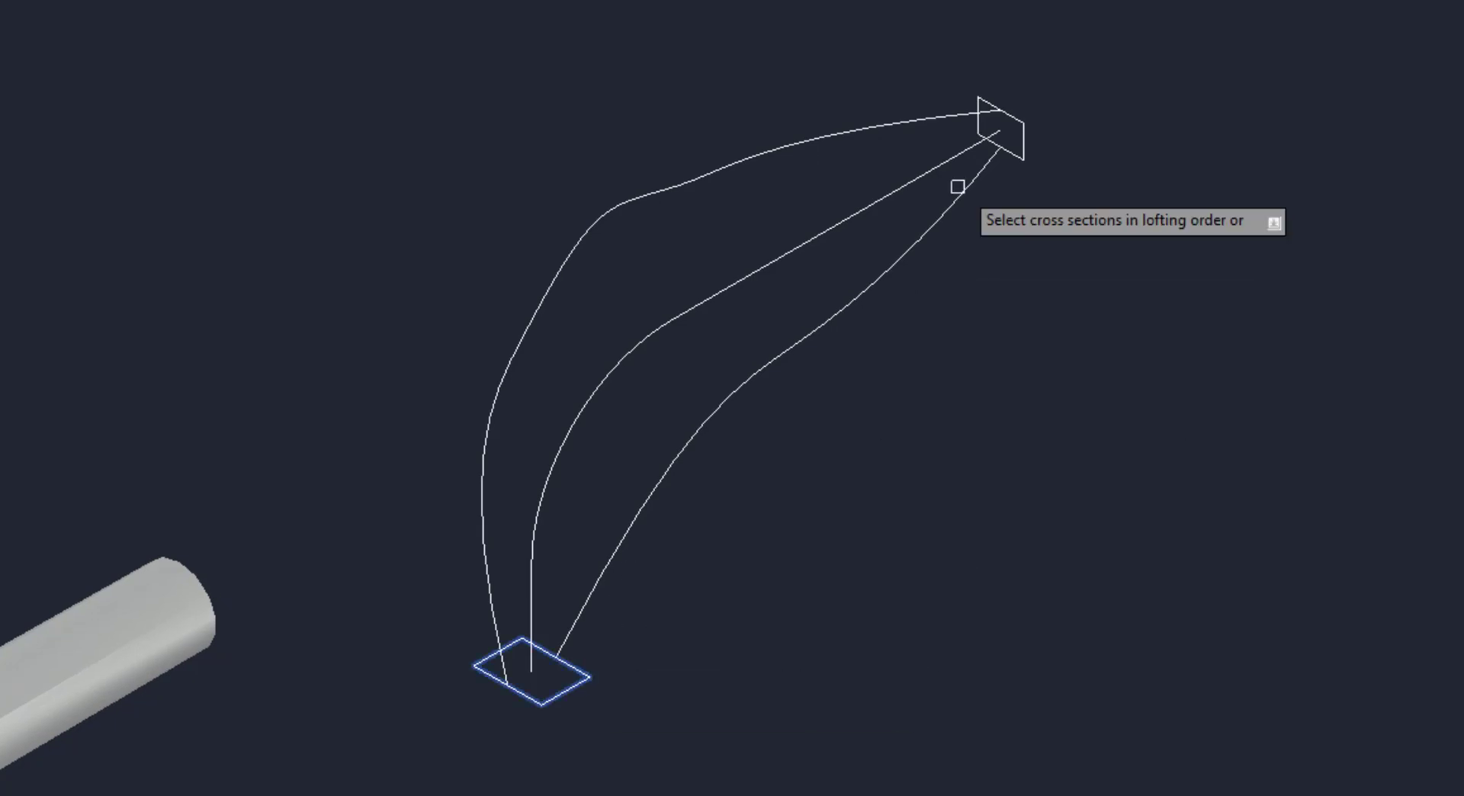
click(1026, 139)
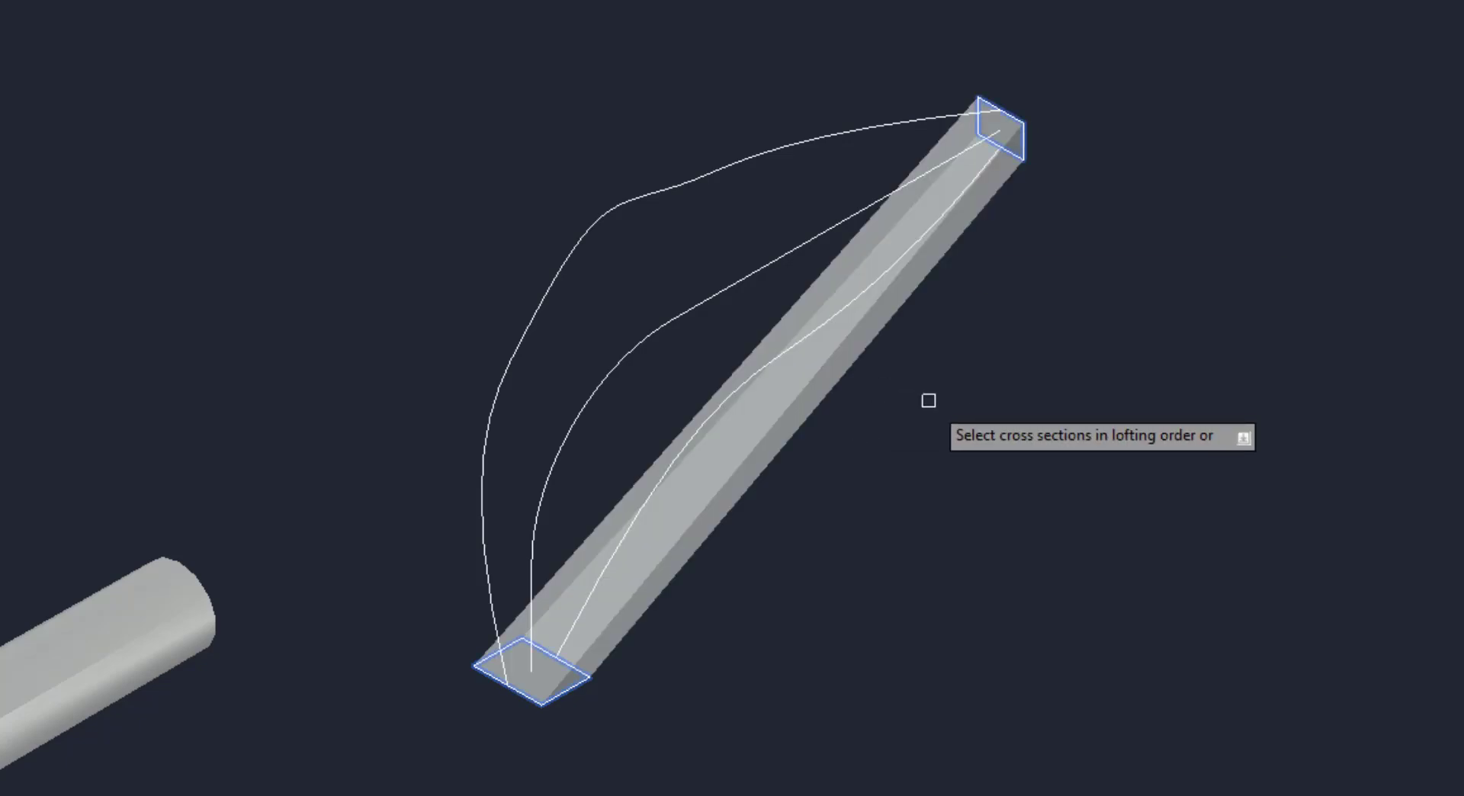
key(Return)
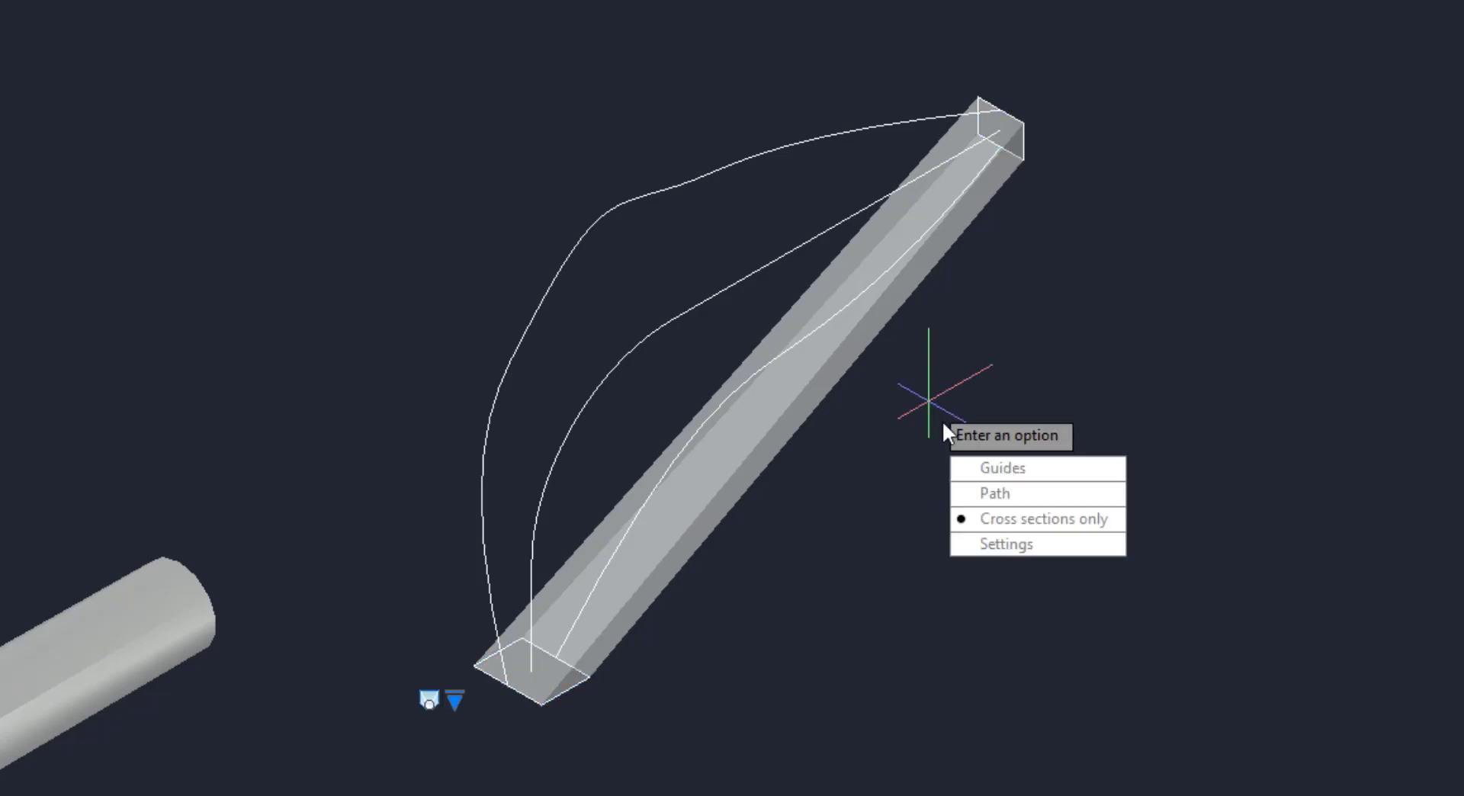
click(1007, 471)
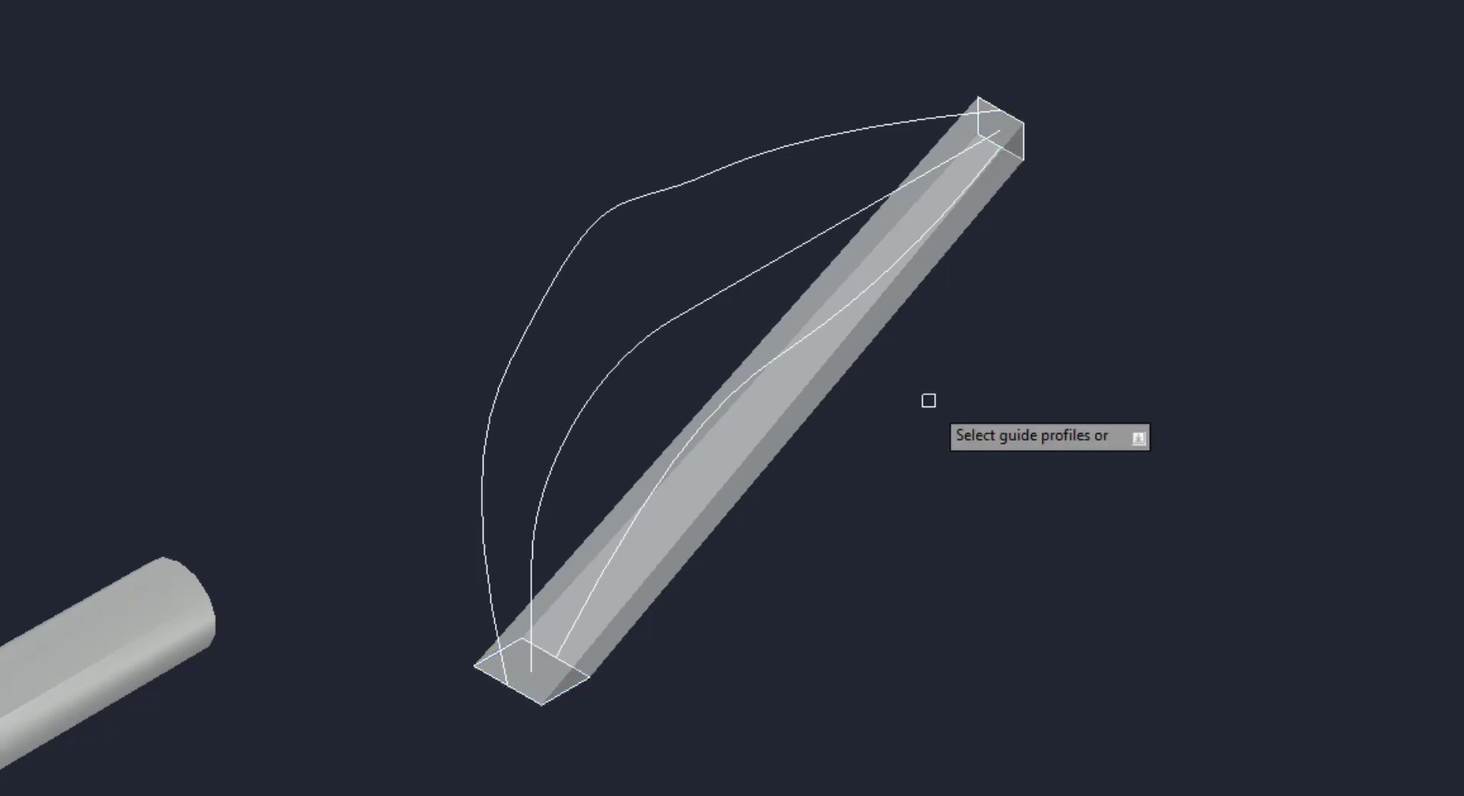
click(570, 254)
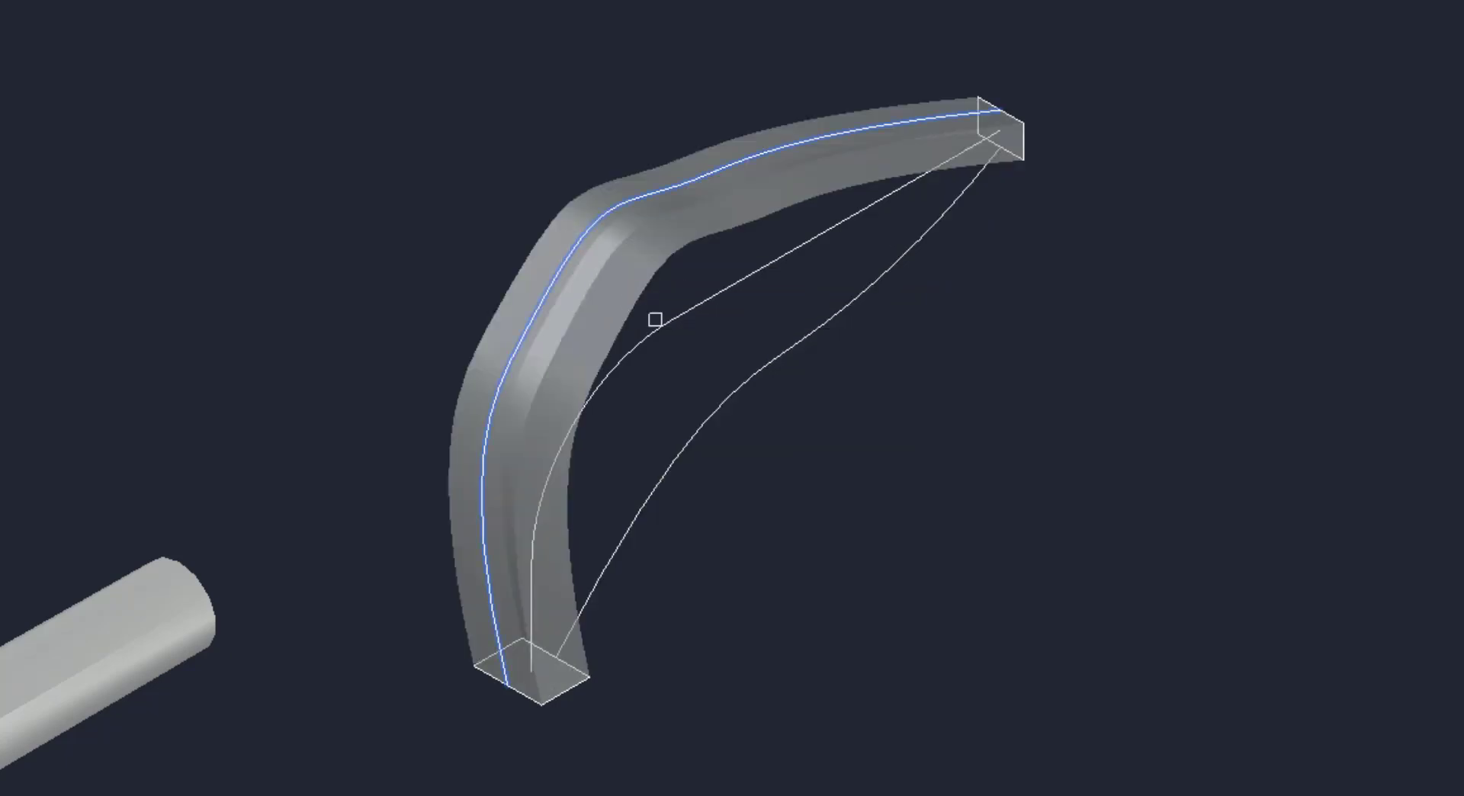
click(746, 377)
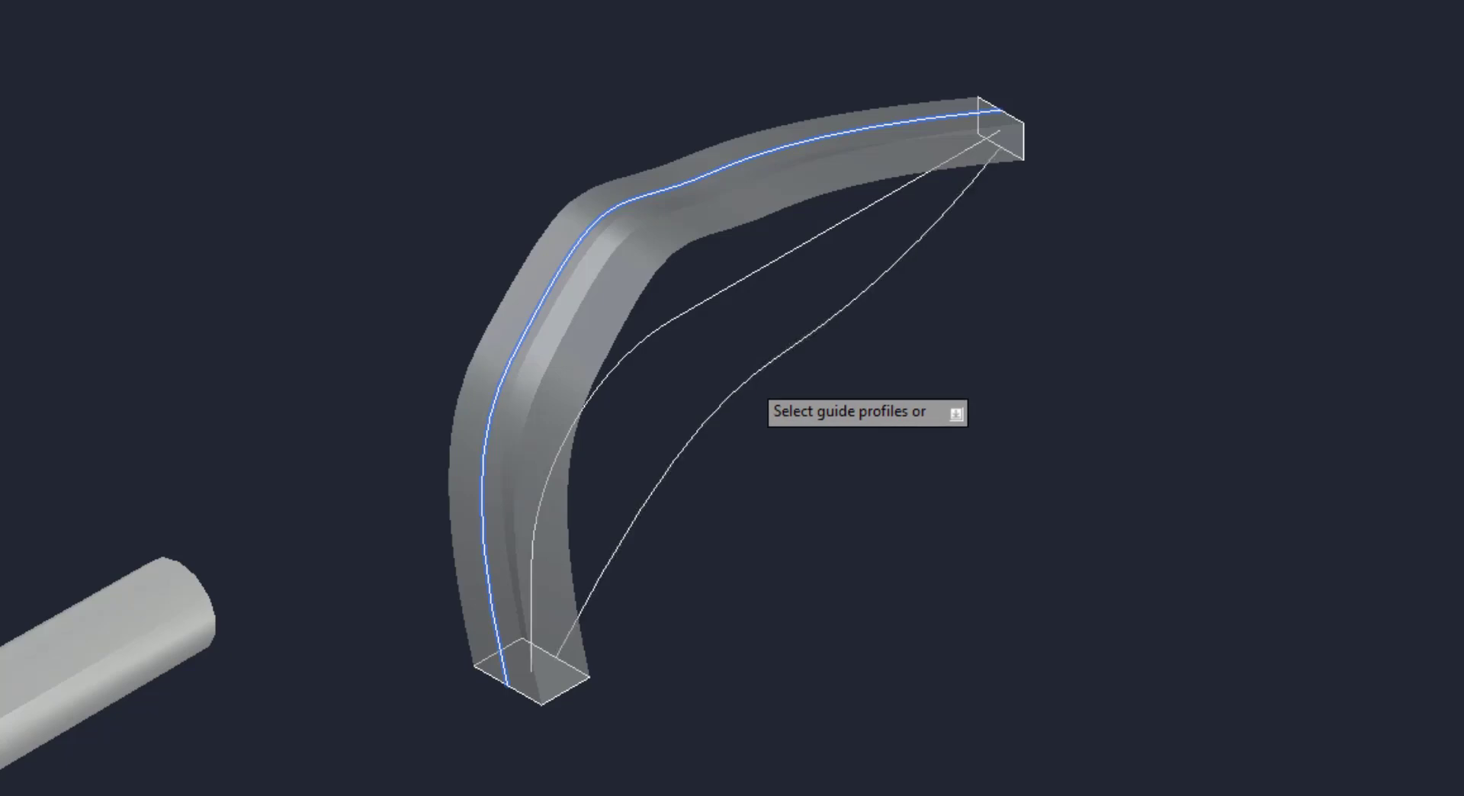
key(Return)
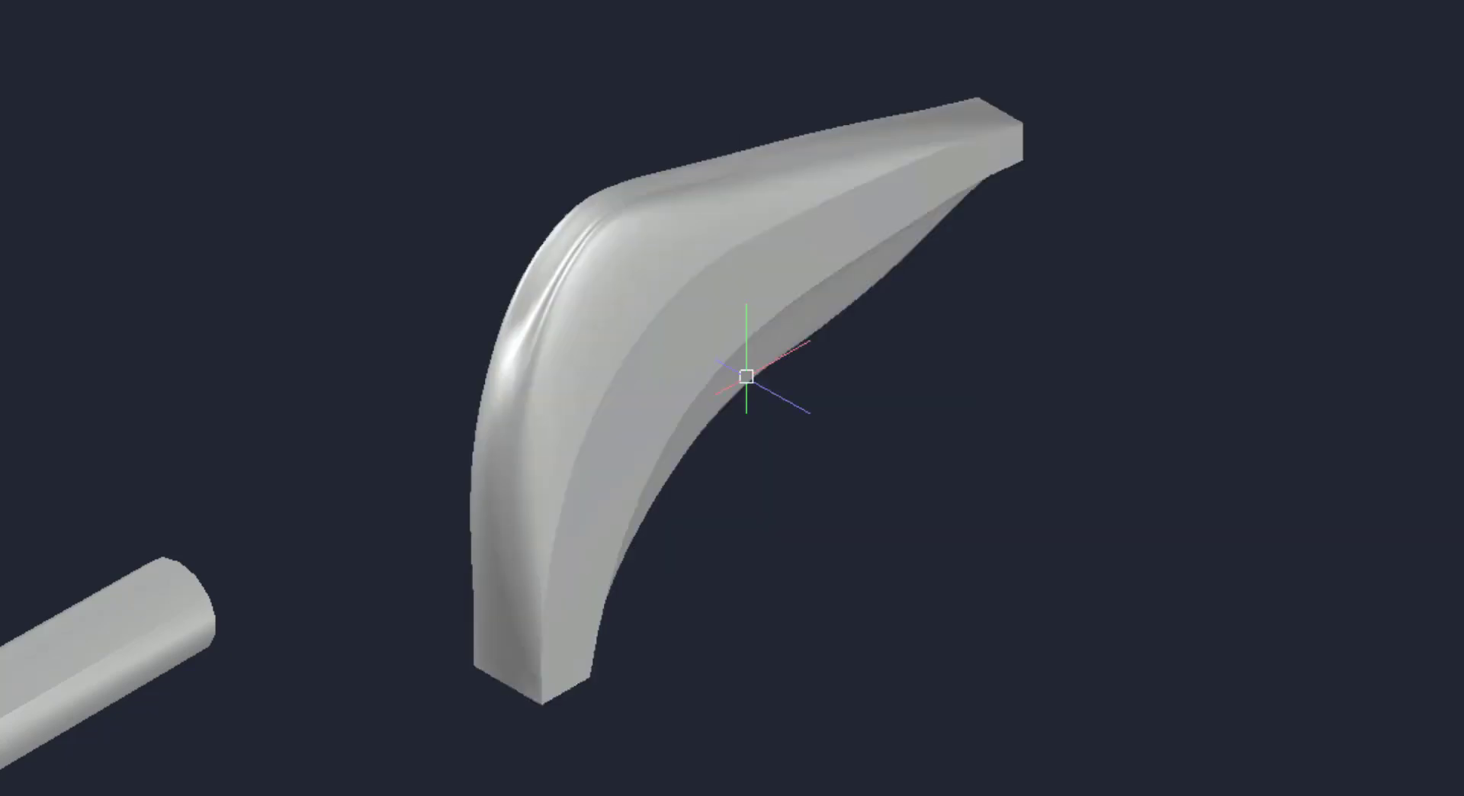